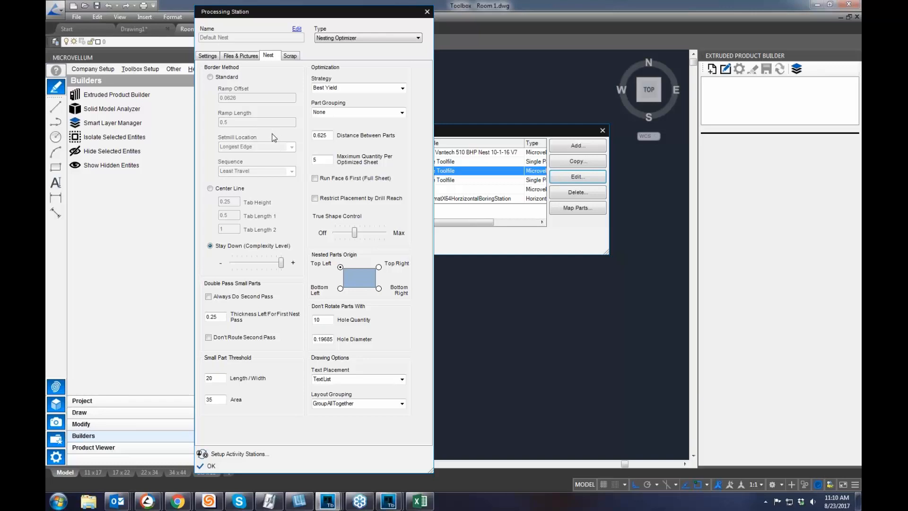
# Close the Default Nest station settings, then reopen the processing stations list to review it and close it again.
pyautogui.click(427, 11)
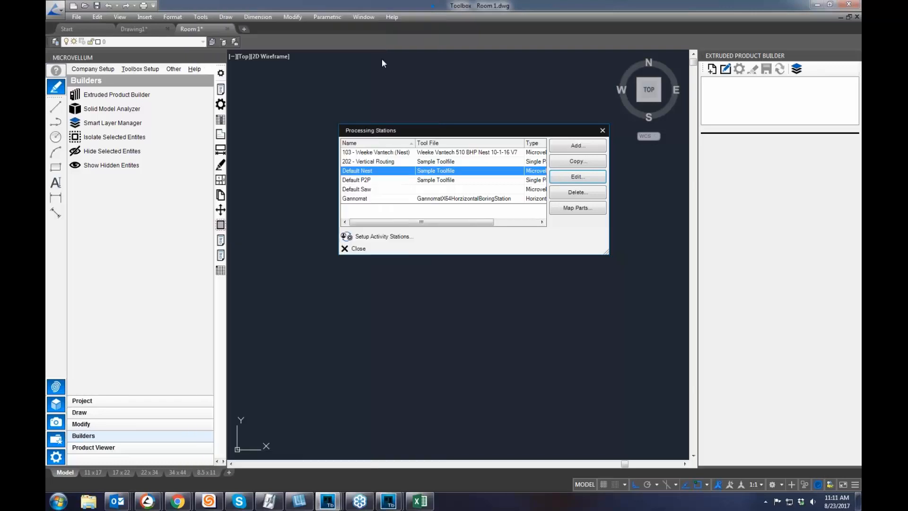
pyautogui.click(602, 130)
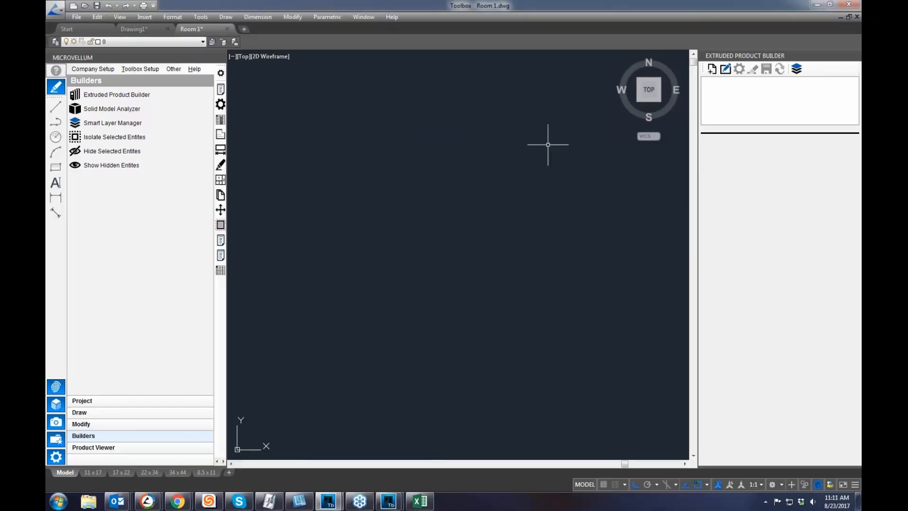
pyautogui.click(147, 70)
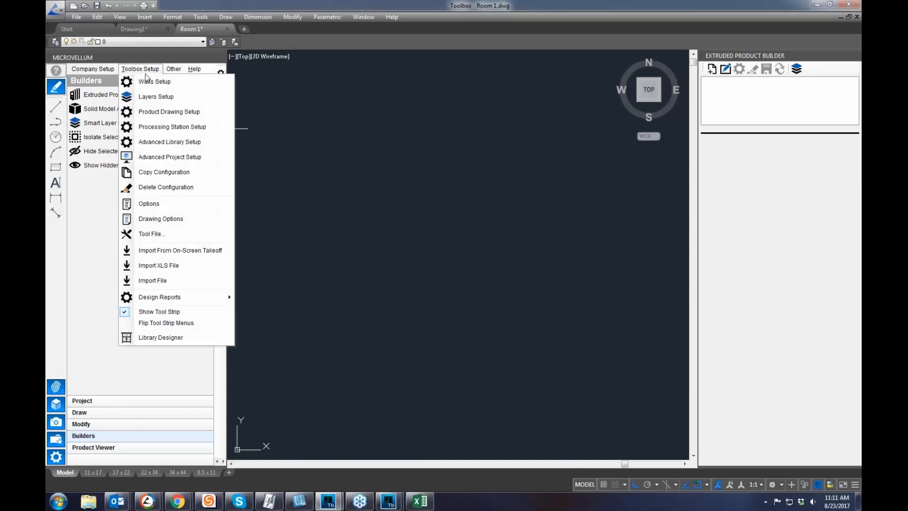
pyautogui.click(178, 126)
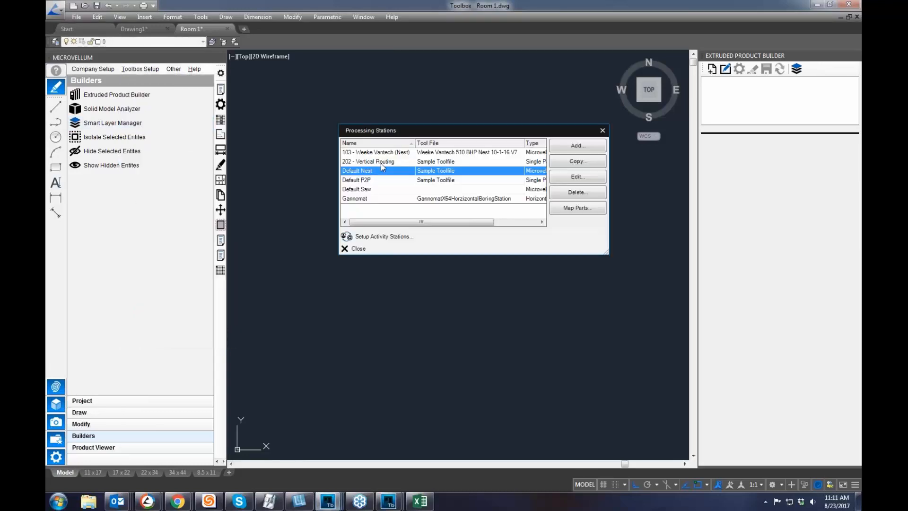
pyautogui.click(407, 248)
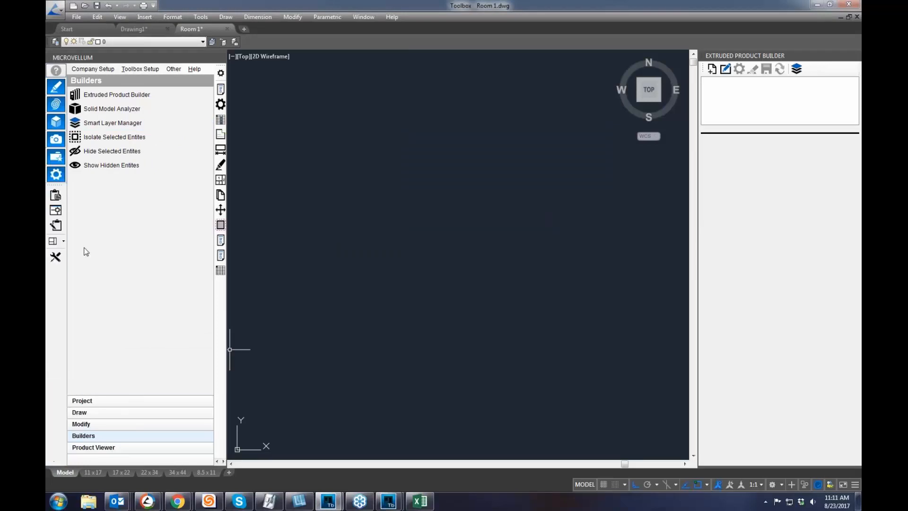
# Open the recent work order 8_22_2017-3.22.17 PM in the Processing Center.
pyautogui.click(56, 225)
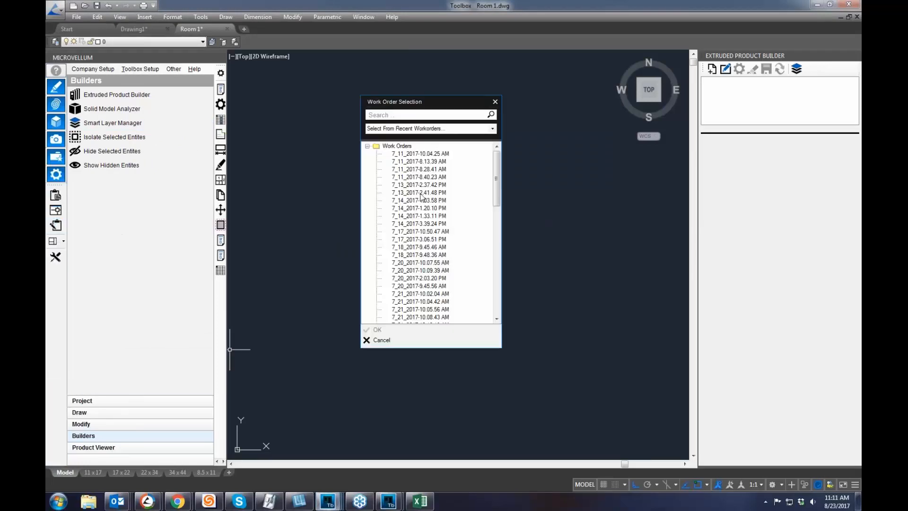
pyautogui.click(492, 129)
pyautogui.click(420, 137)
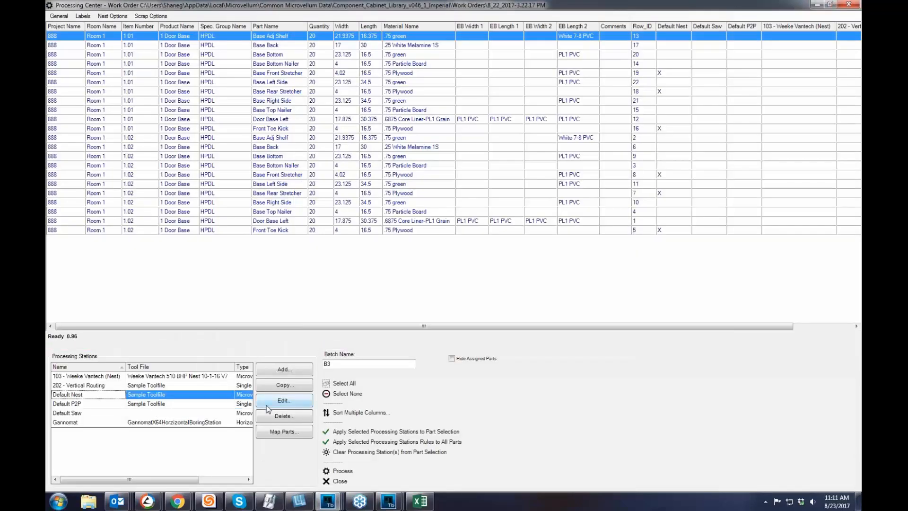
# Open the Default Nest station's nesting settings and look through the Part Grouping options.
pyautogui.click(281, 403)
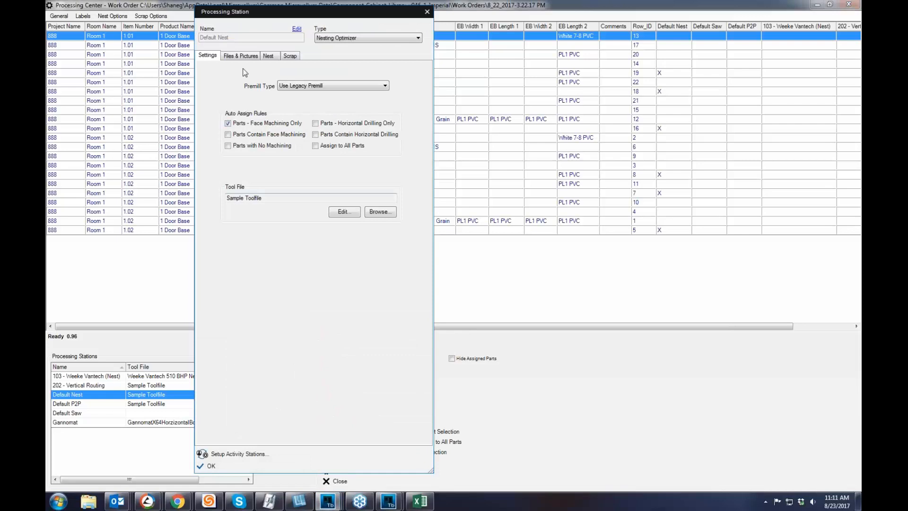
pyautogui.click(269, 56)
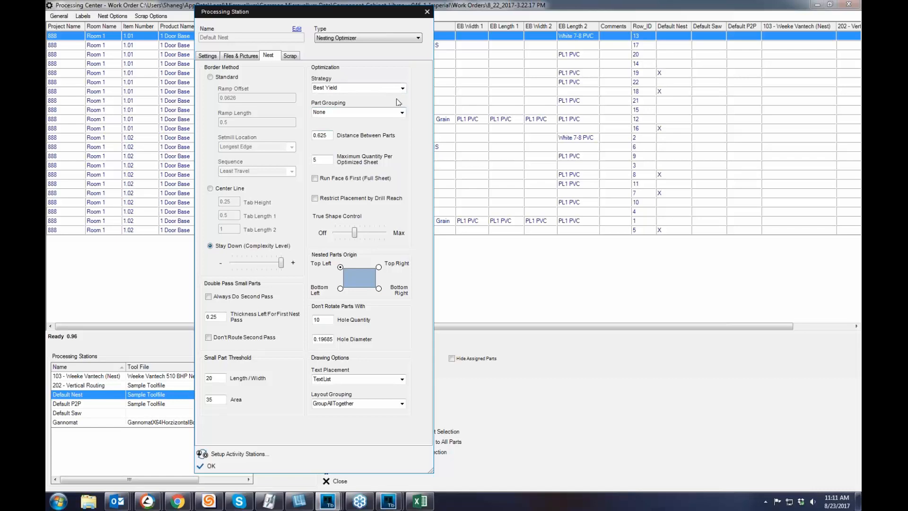
pyautogui.click(402, 113)
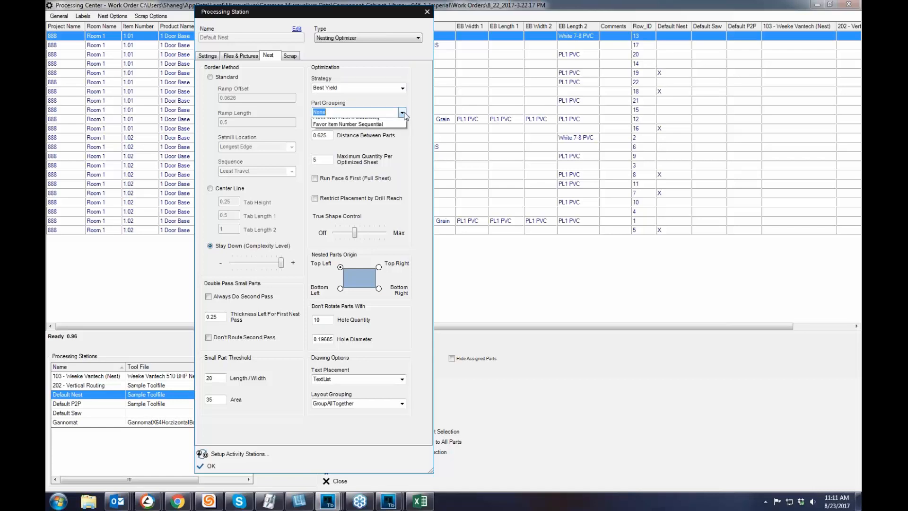
pyautogui.click(414, 84)
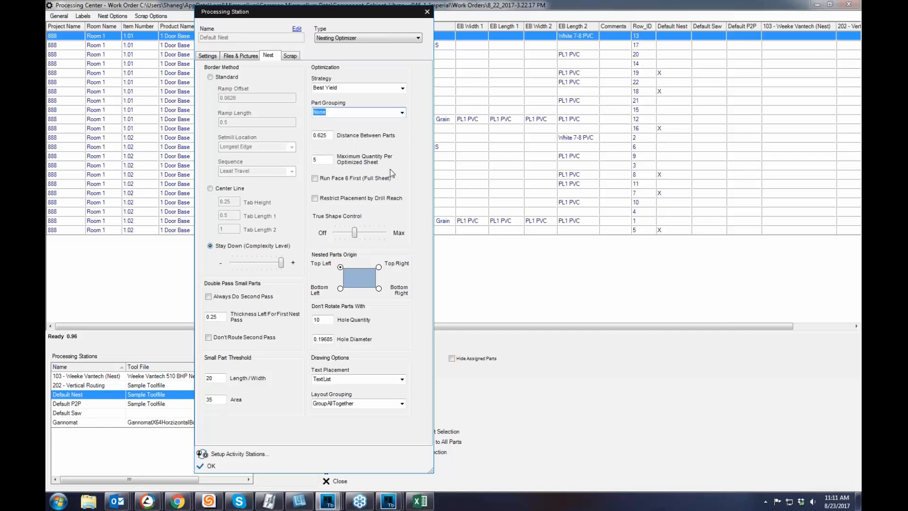
# Choose Best Yield as the Default Nest station's optimization strategy and accept the station settings.
pyautogui.moveTo(356, 239)
pyautogui.click(401, 88)
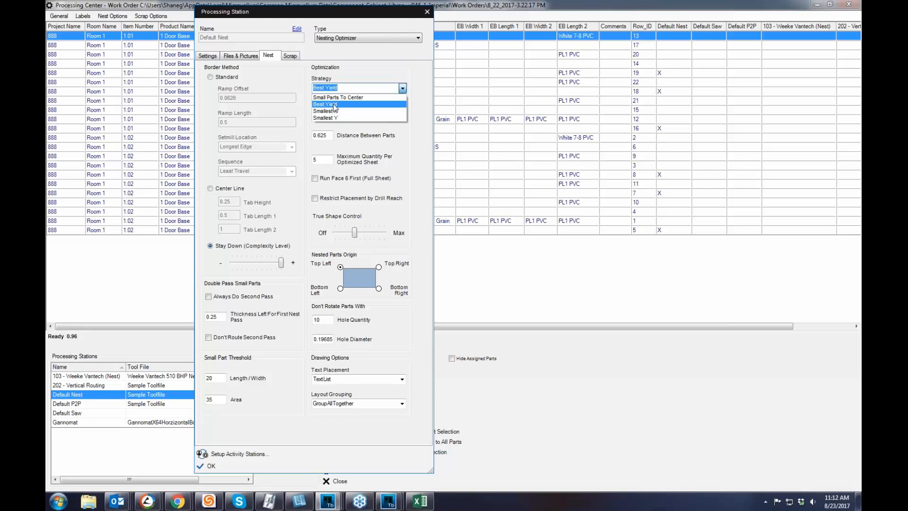
pyautogui.click(334, 105)
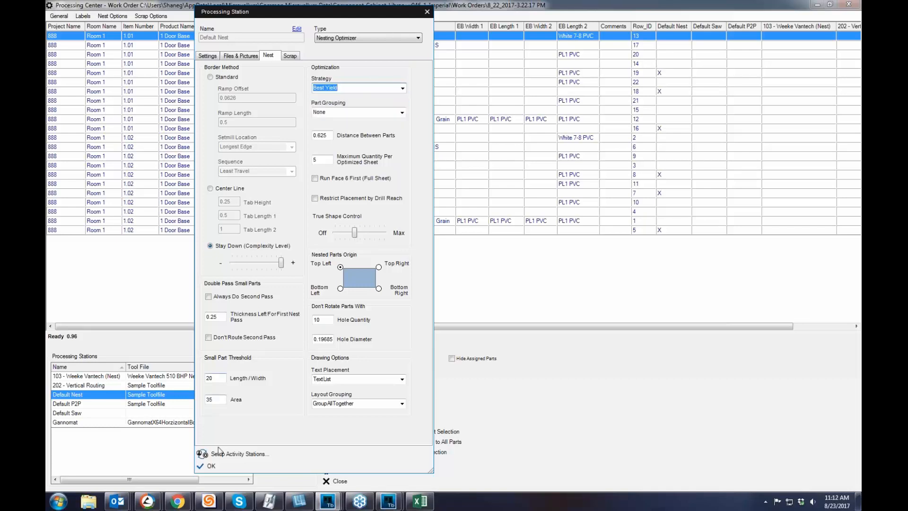
pyautogui.click(211, 465)
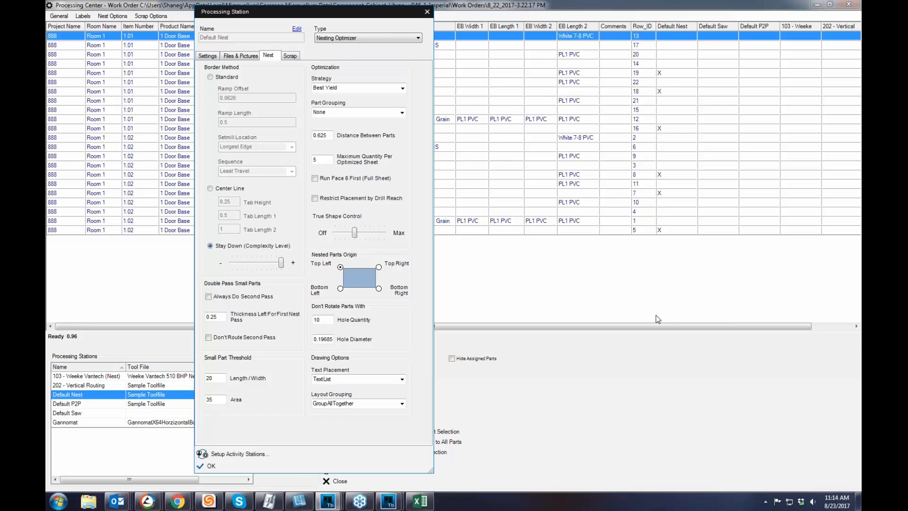
pyautogui.click(254, 465)
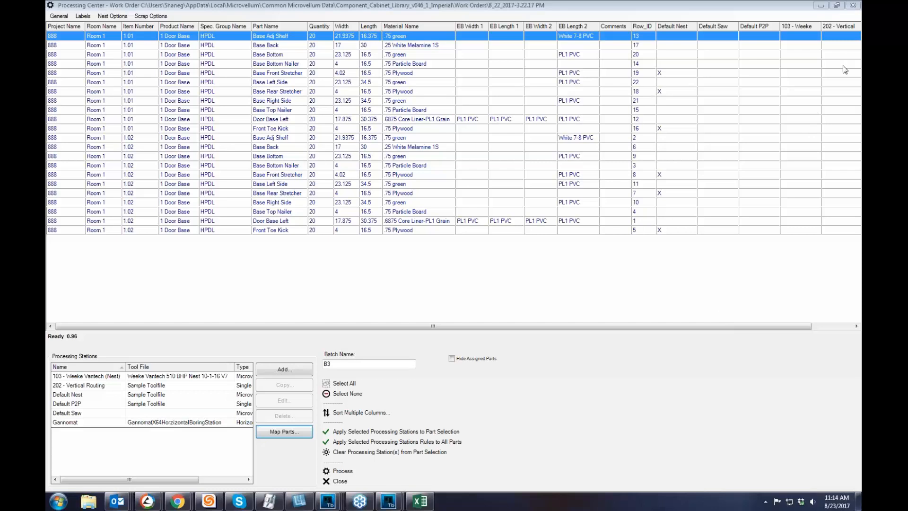
# Hand the presenter role to the other organizer in GoToWebinar and confirm the presenter change.
pyautogui.click(817, 107)
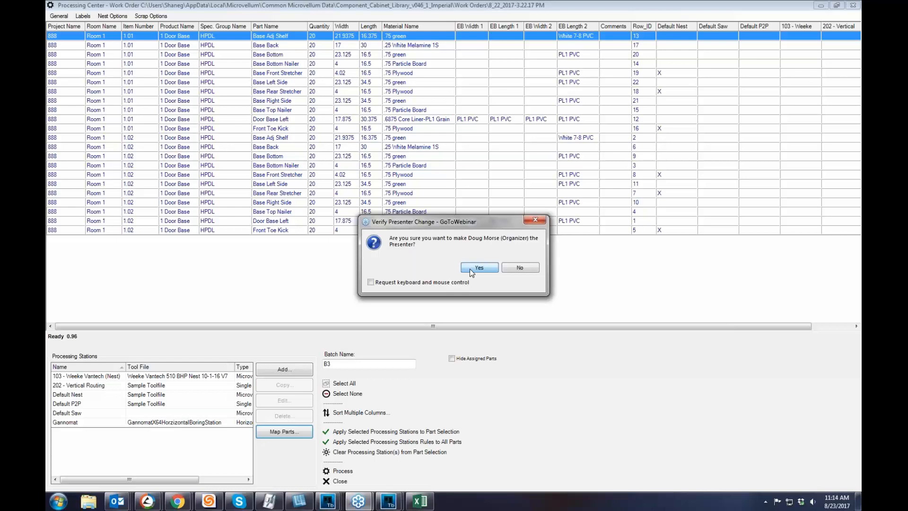
pyautogui.click(478, 267)
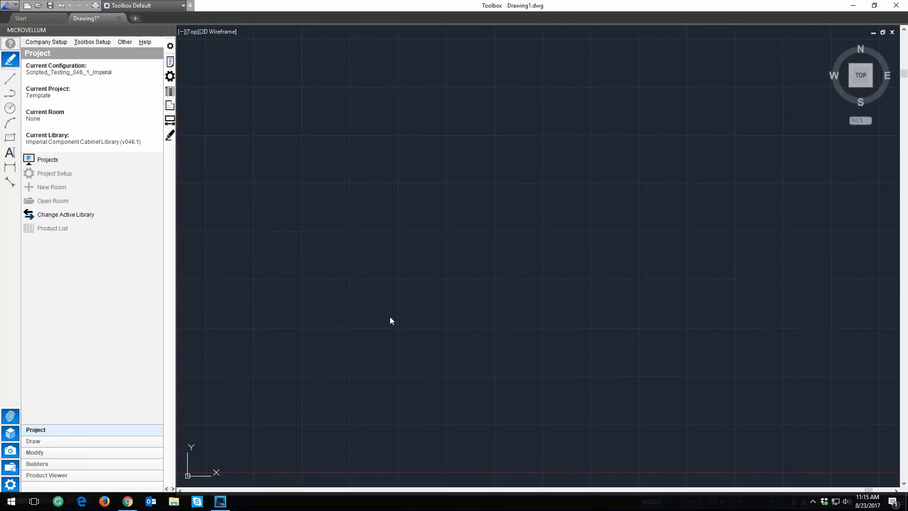
# Open the Master Cut Report as a design manufacturing report using the work order MV--NonPerfectGrain1.
pyautogui.click(92, 42)
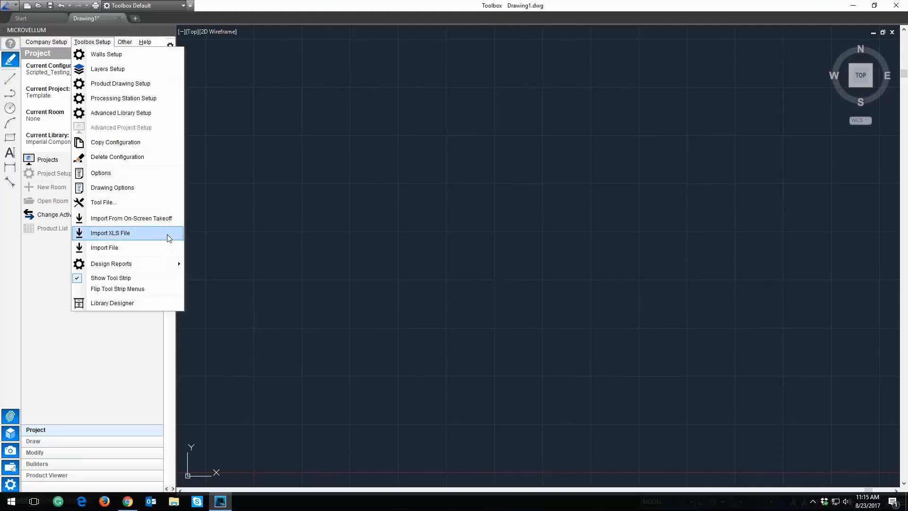
pyautogui.moveTo(150, 266)
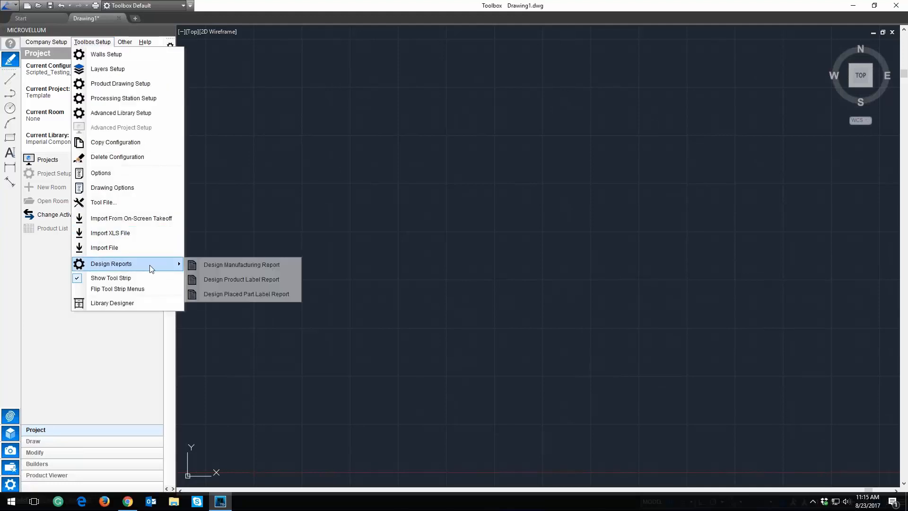
pyautogui.click(225, 265)
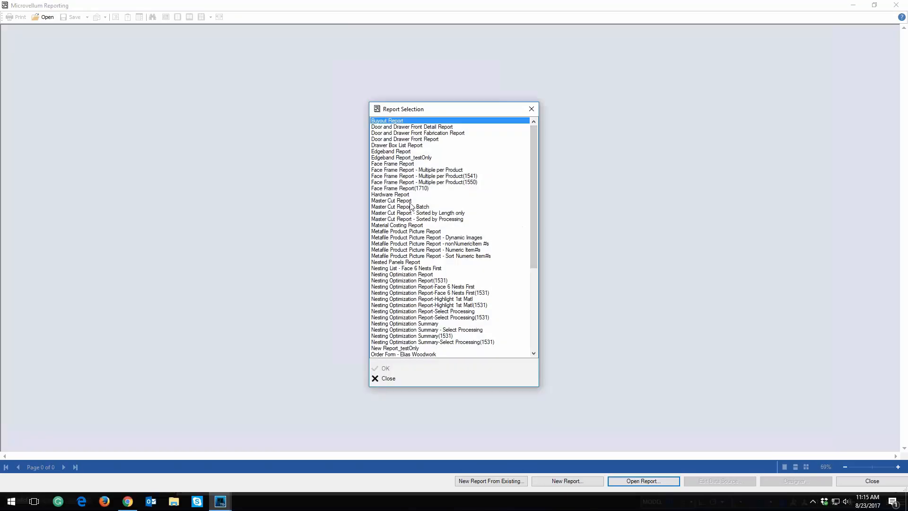
pyautogui.click(404, 201)
pyautogui.doubleClick(404, 202)
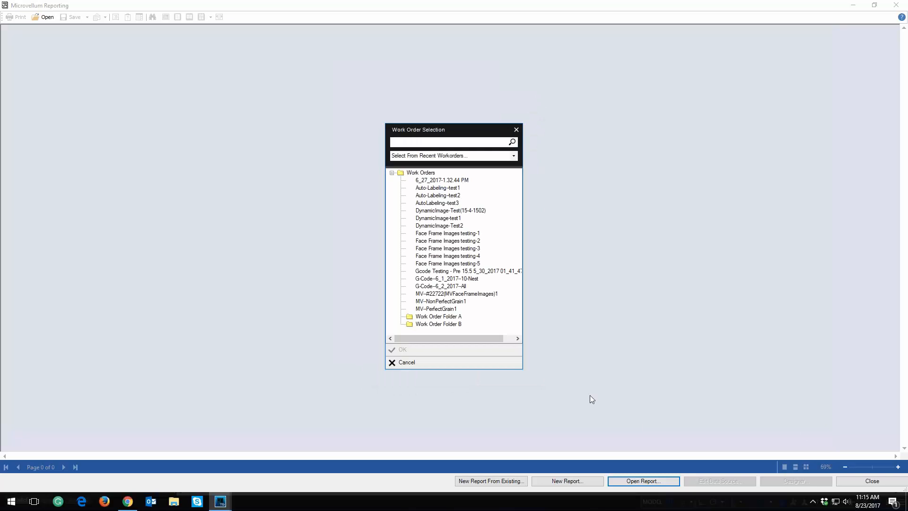
pyautogui.doubleClick(441, 301)
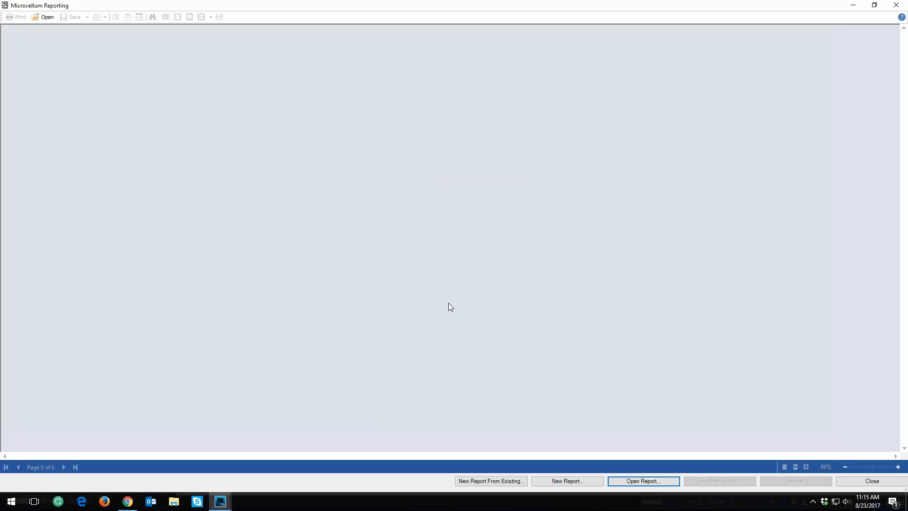
# Open the Master Cut Report in the designer and set its Printer Name to Xerox Global Print Driver PCL.
pyautogui.click(777, 479)
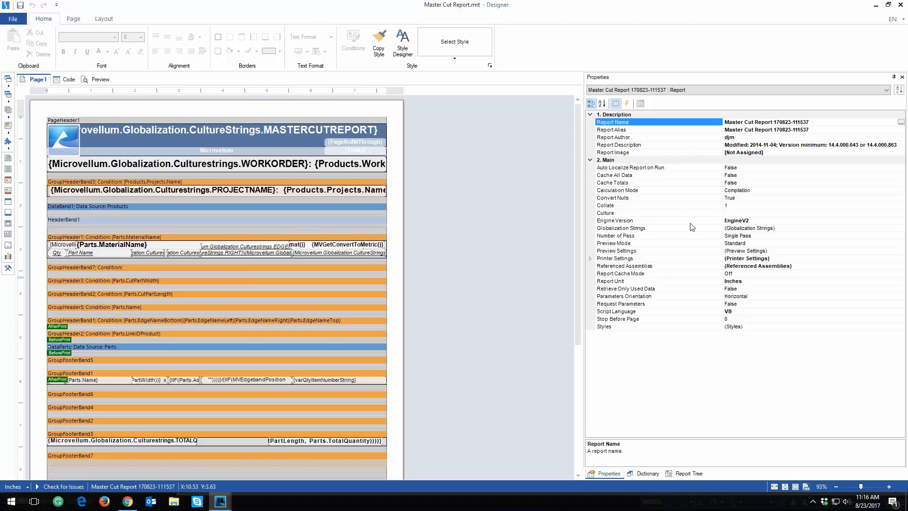
pyautogui.click(590, 258)
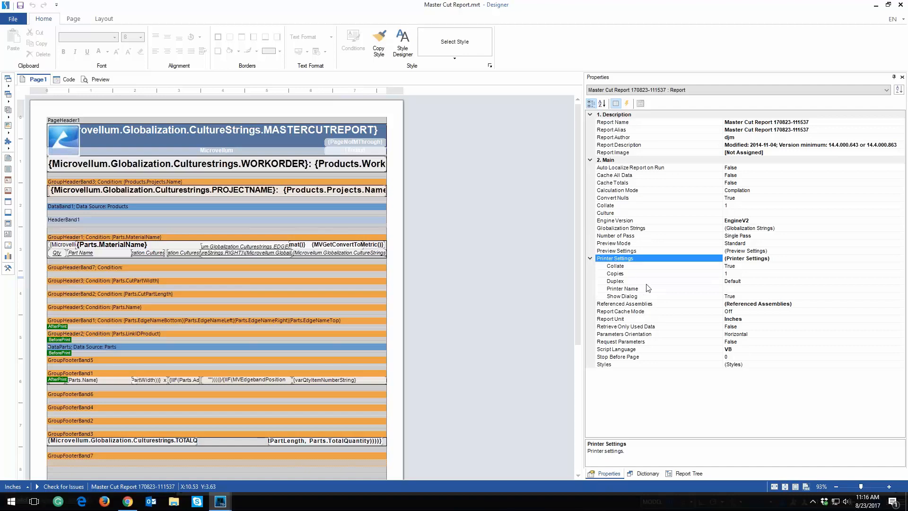
pyautogui.click(743, 289)
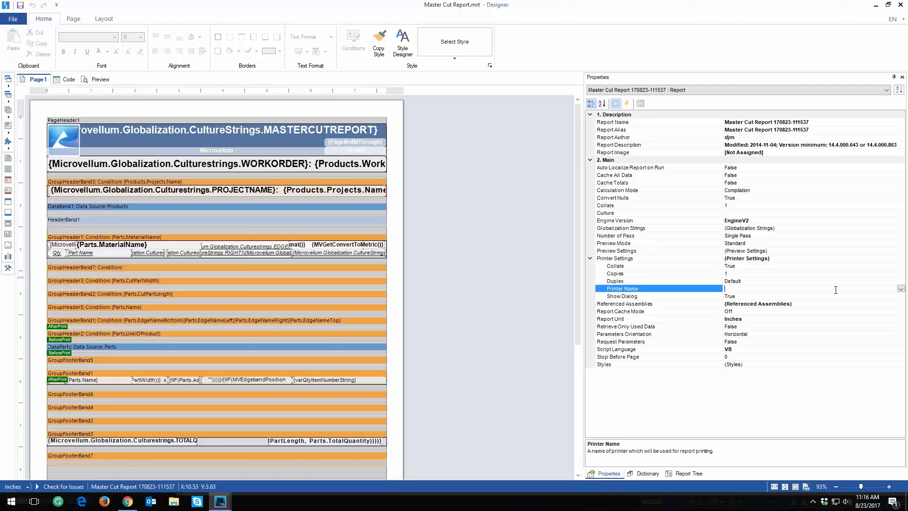
pyautogui.click(900, 289)
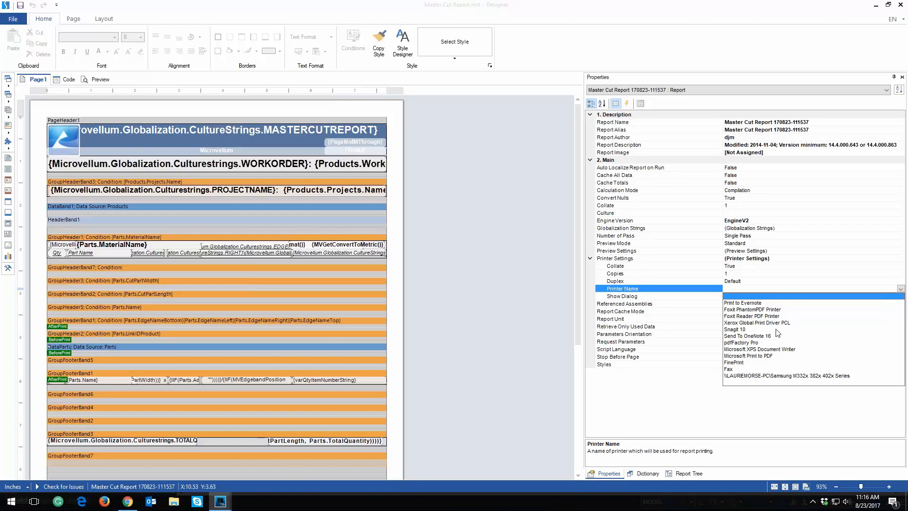
pyautogui.click(751, 326)
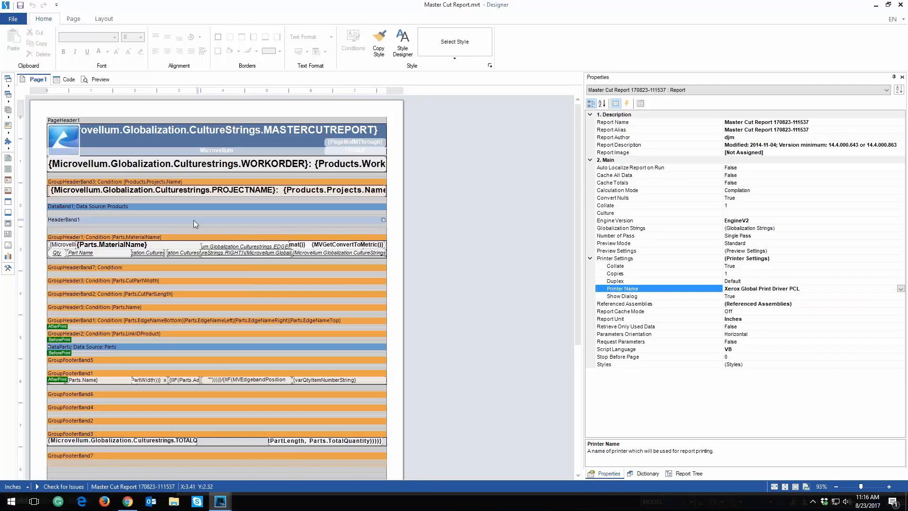
# Preview the Master Cut Report and check which printer is preselected for printing, without printing.
pyautogui.click(99, 79)
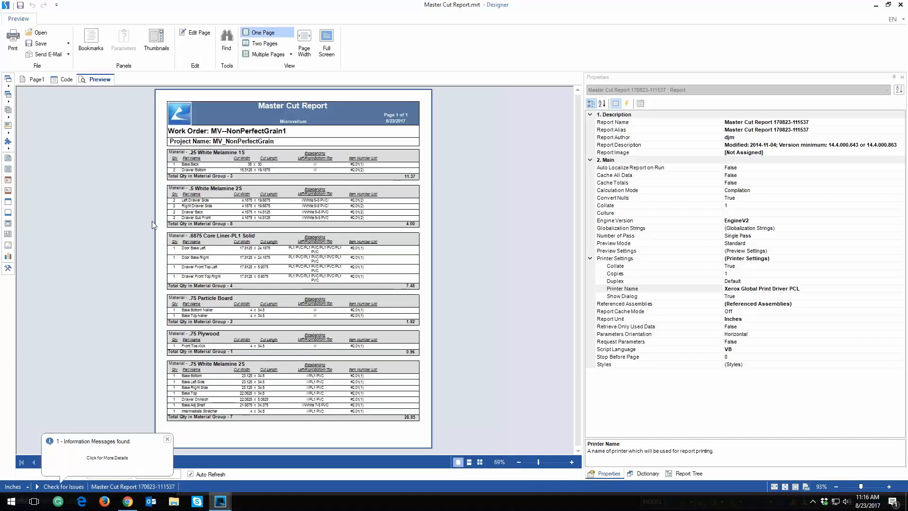
pyautogui.hotkey('ctrl', 'p')
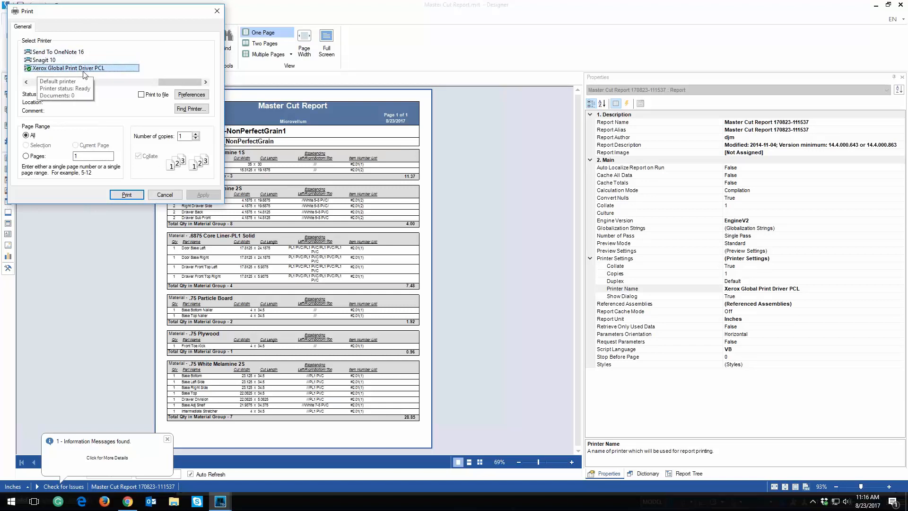
pyautogui.click(165, 194)
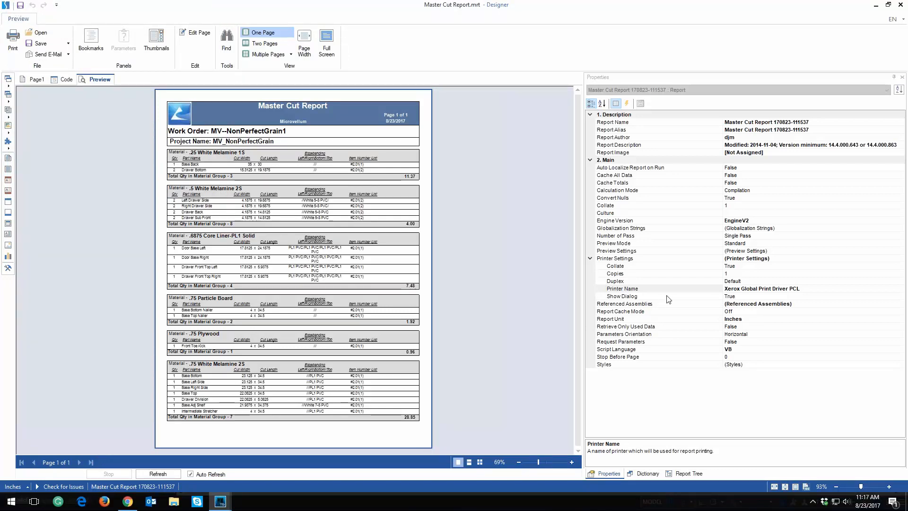
# Set Show Dialog to False in the Master Cut Report's printer settings.
pyautogui.click(756, 296)
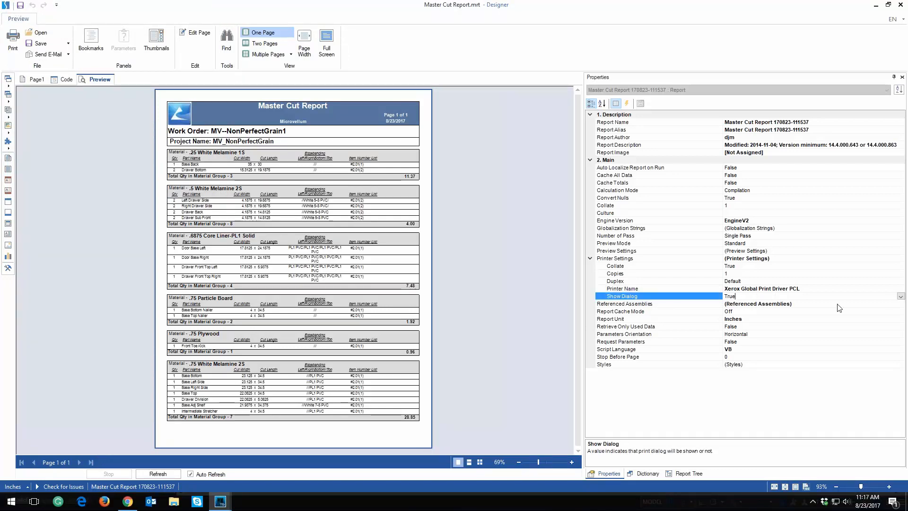
pyautogui.click(900, 296)
pyautogui.click(748, 312)
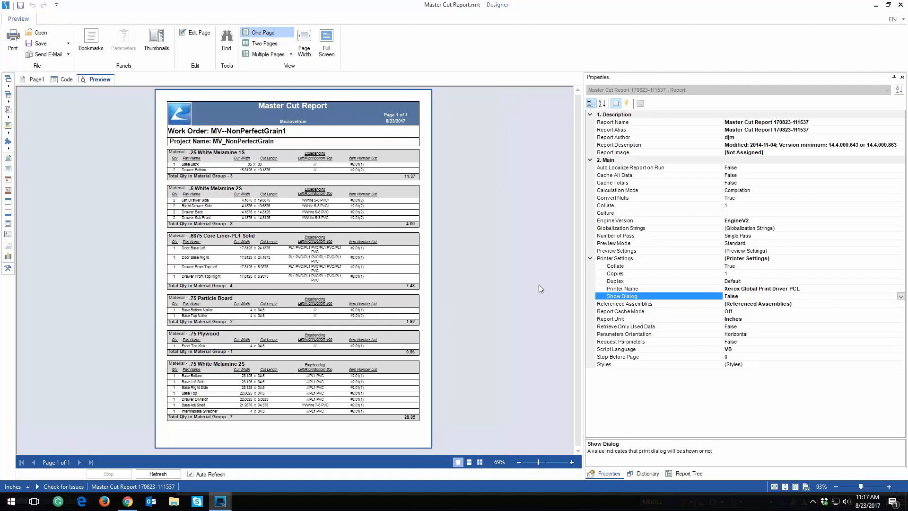
# Test the print command from the preview with the changed dialog setting, cancel printing and return to the Page1 layout.
pyautogui.hotkey('ctrl', 'p')
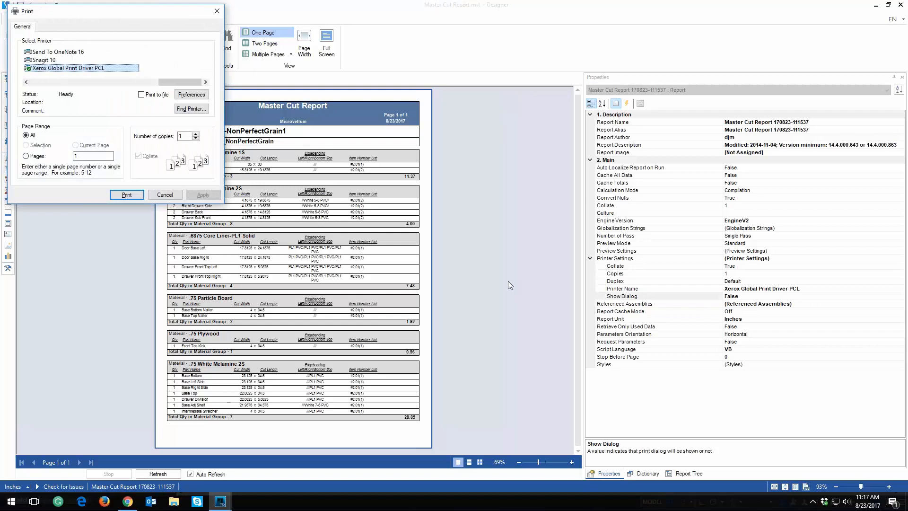
pyautogui.click(171, 195)
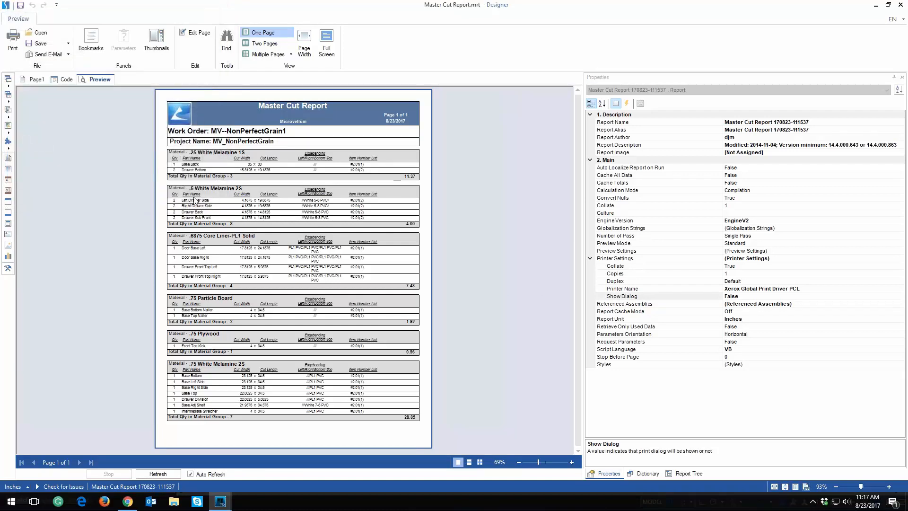
pyautogui.click(36, 80)
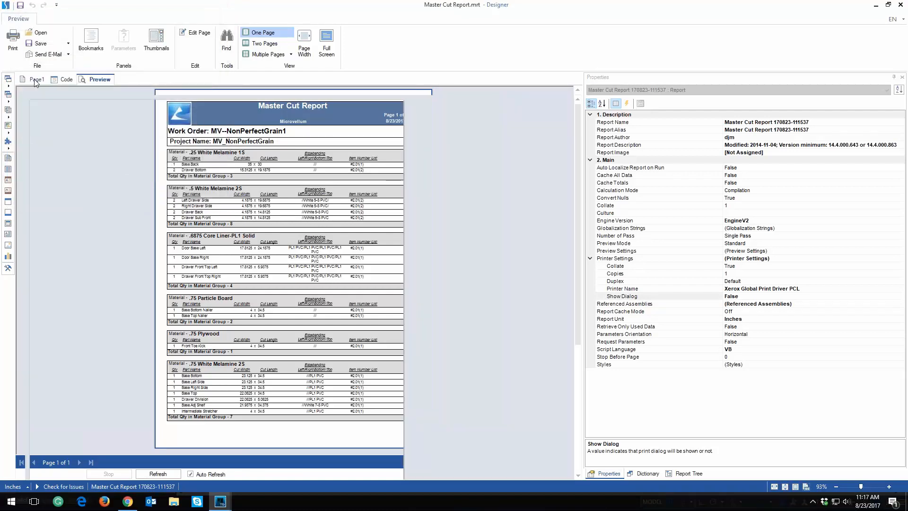
# Preview the Master Cut Report once more and return to its Page1 layout.
pyautogui.click(525, 277)
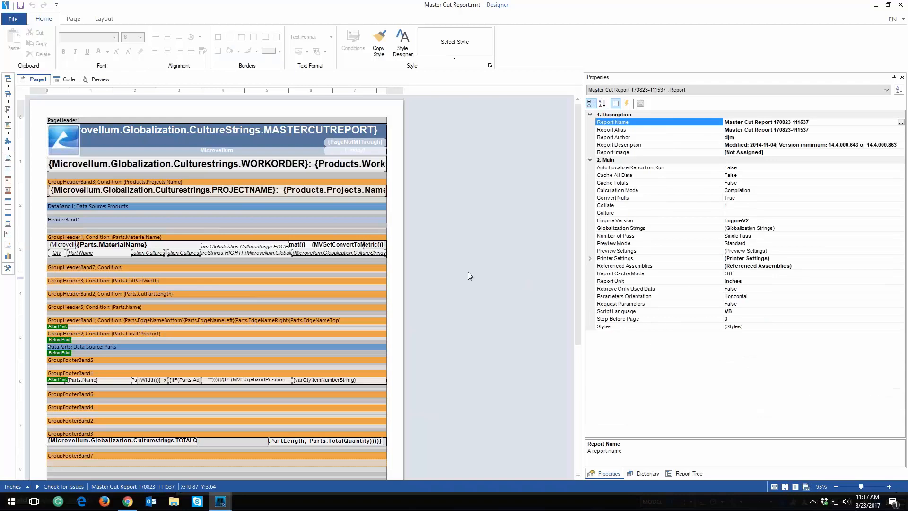
pyautogui.click(104, 80)
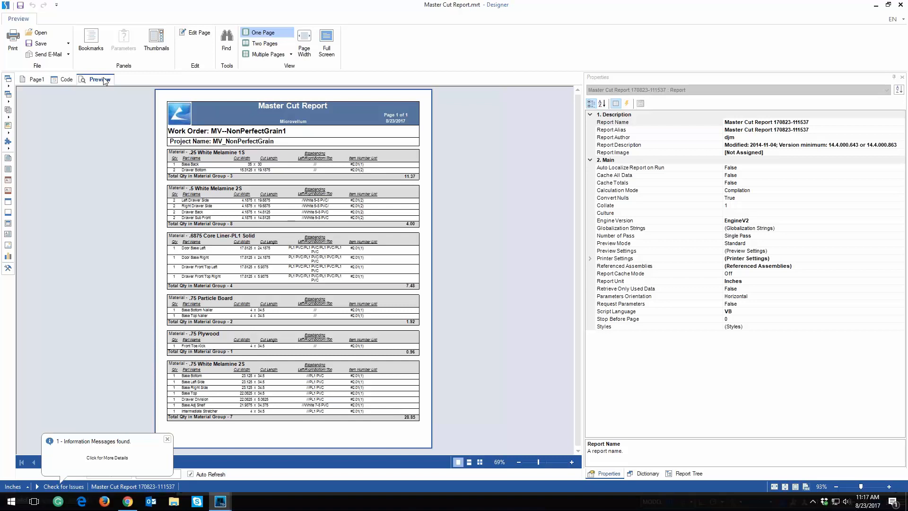
pyautogui.click(37, 79)
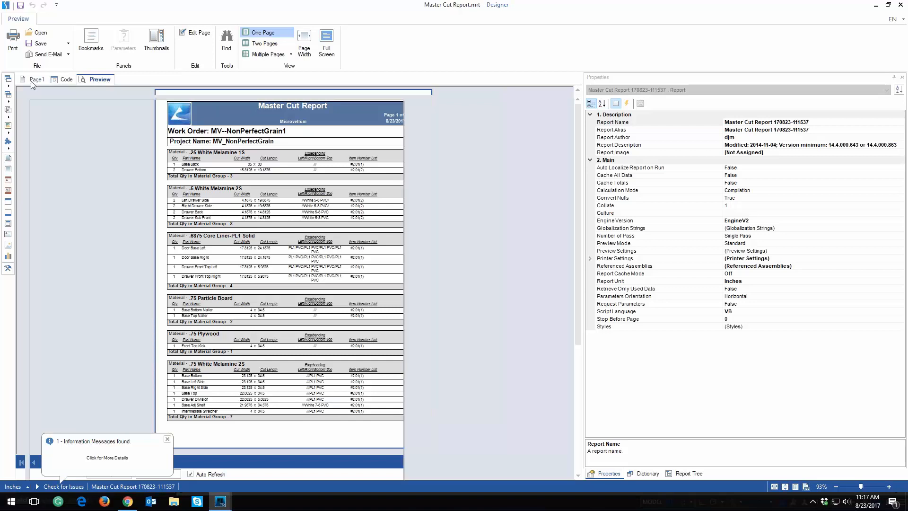
pyautogui.click(456, 294)
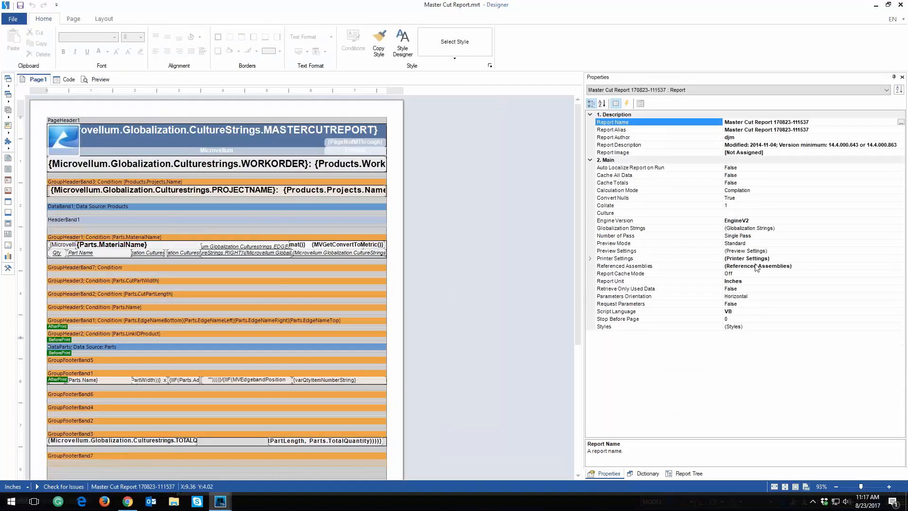
# Set the report's Printer Name to Foxit Reader PDF Printer and keep Show Dialog at False.
pyautogui.click(590, 259)
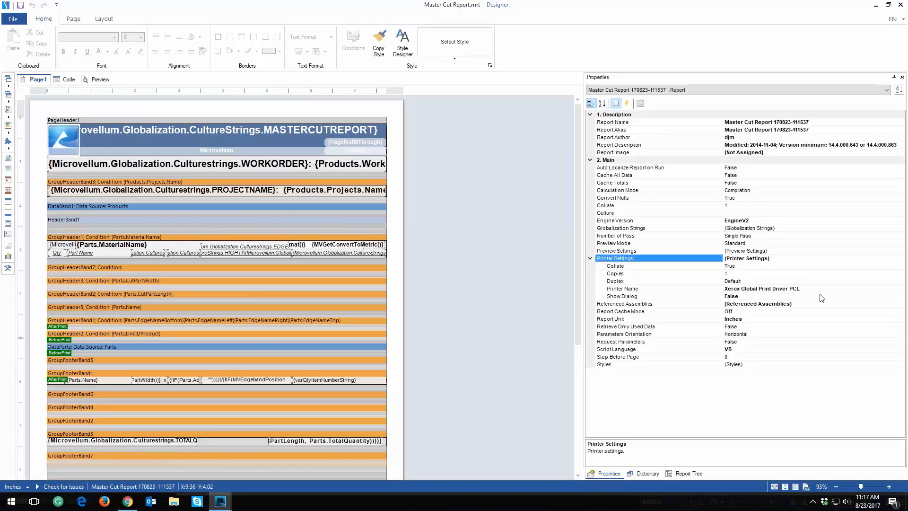
pyautogui.click(878, 287)
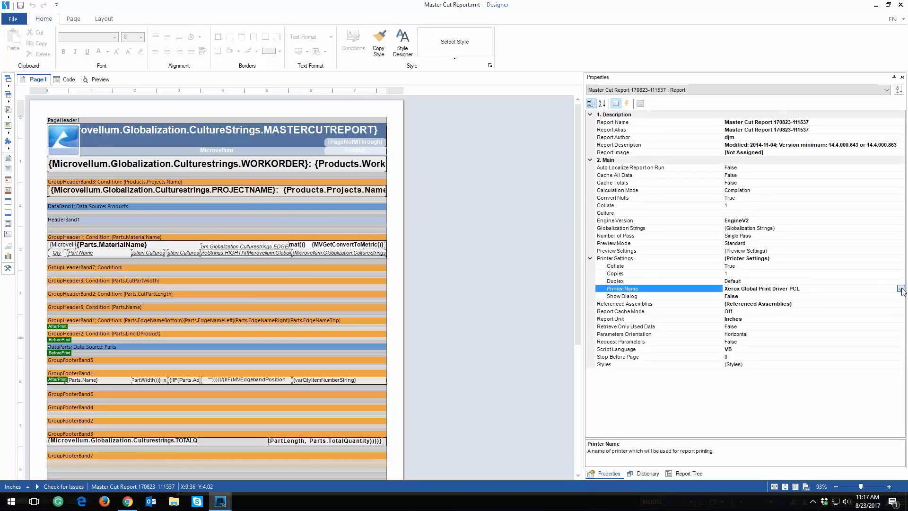
pyautogui.click(900, 289)
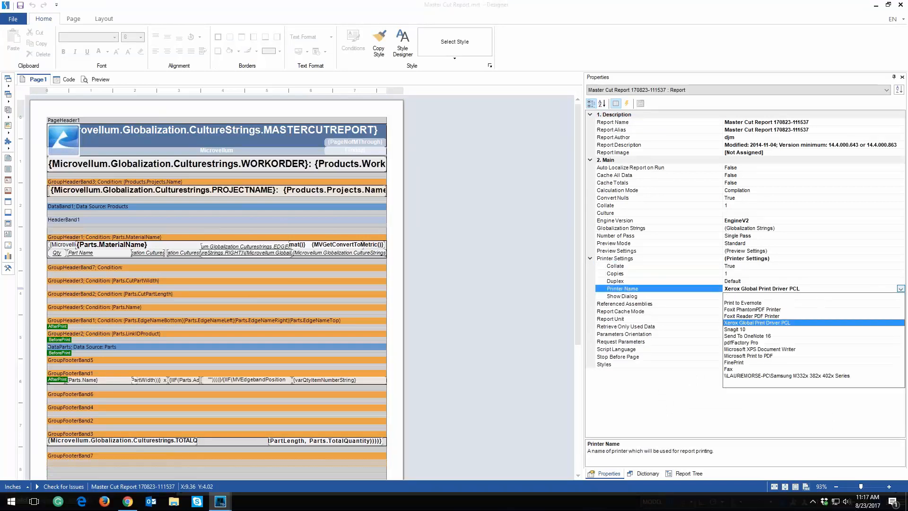
pyautogui.click(746, 316)
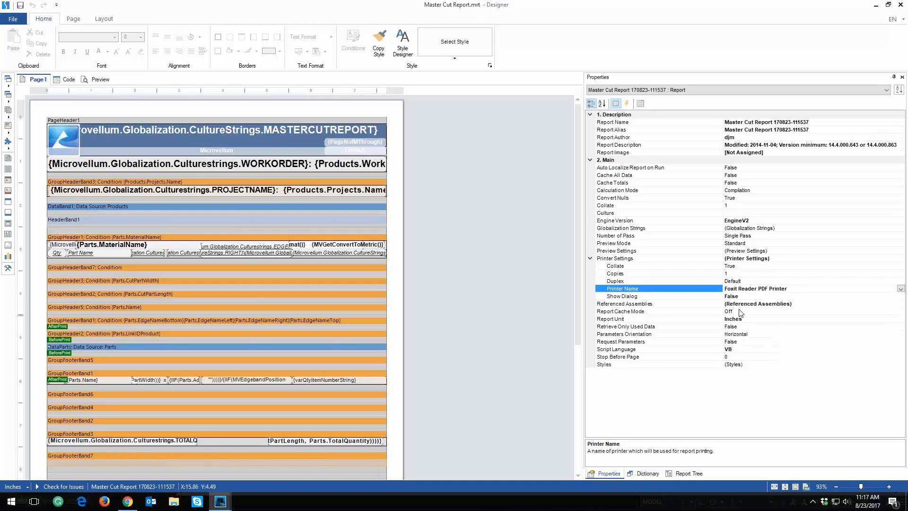
pyautogui.click(739, 297)
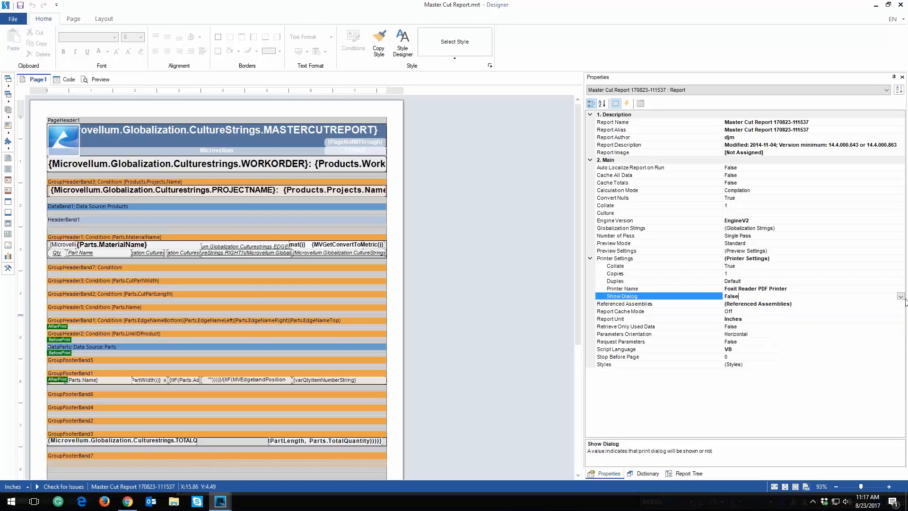
pyautogui.click(901, 297)
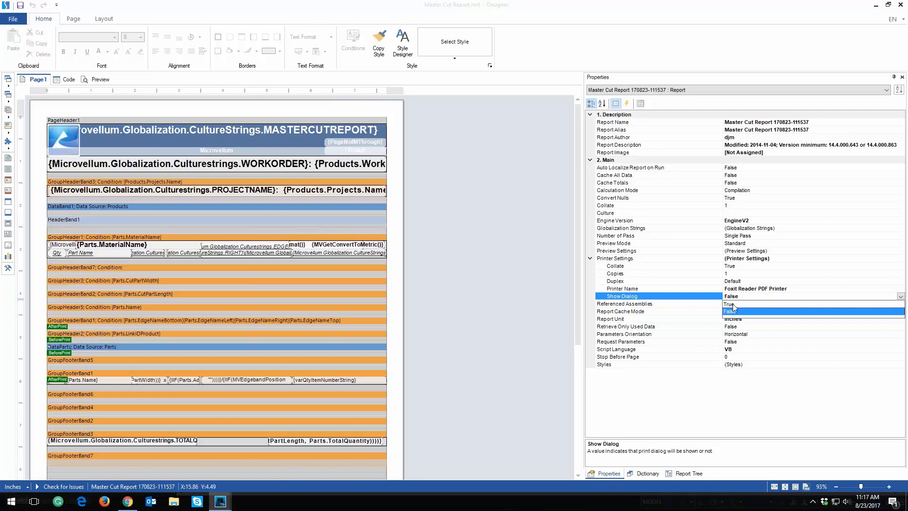
pyautogui.click(733, 311)
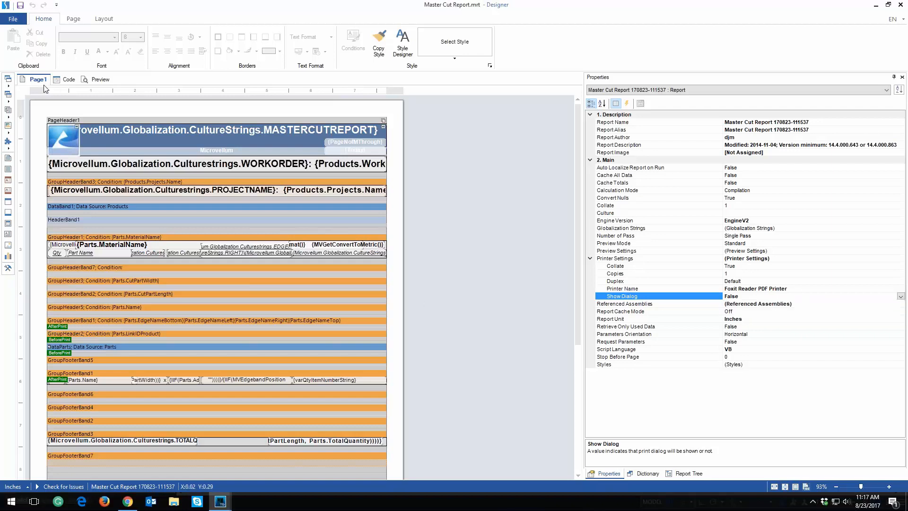
# Print the previewed Master Cut Report to a PDF under the suggested file name in the Misc folder, and save the report.
pyautogui.click(105, 81)
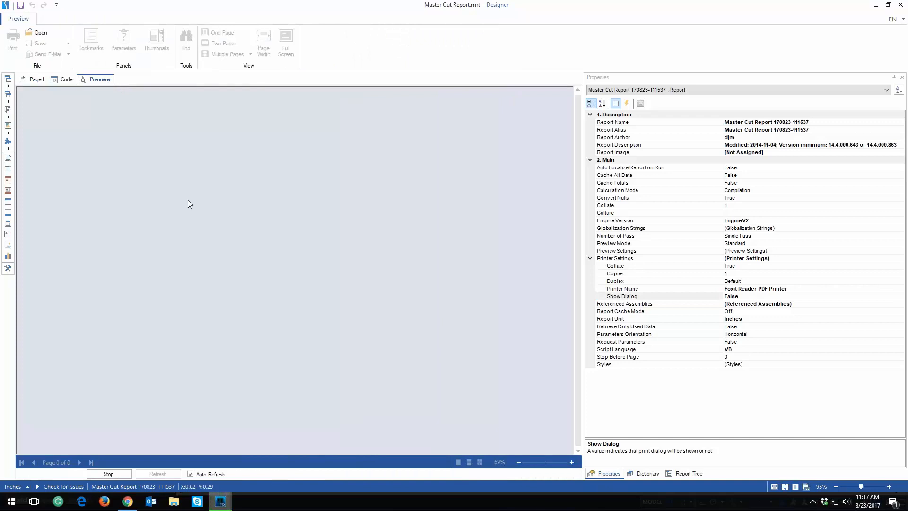
pyautogui.hotkey('ctrl', 'p')
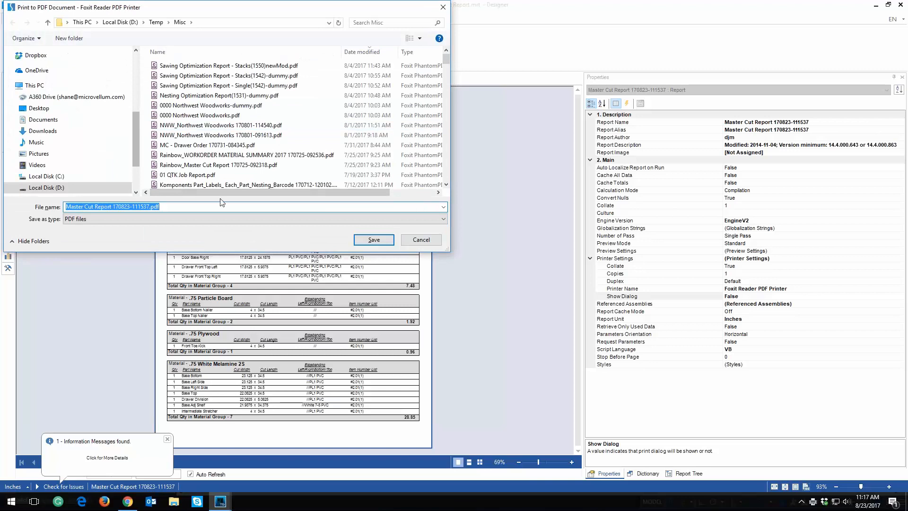
pyautogui.click(372, 240)
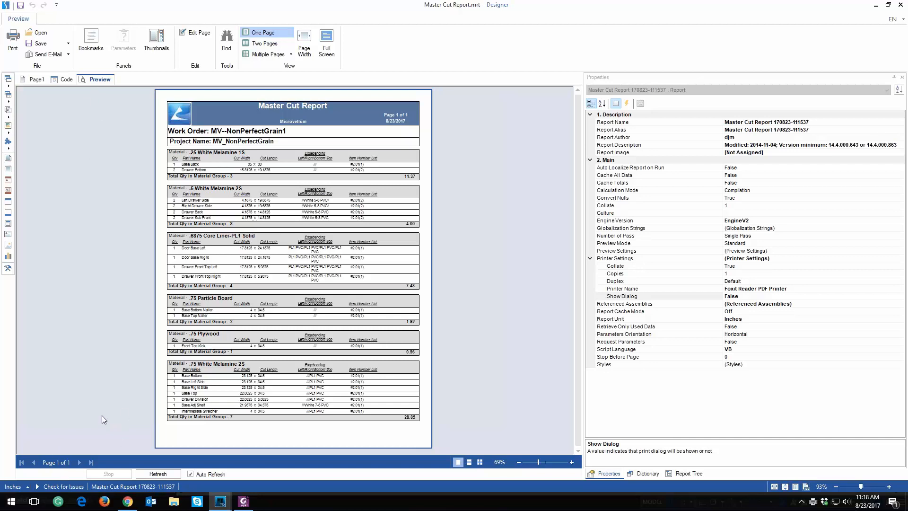
pyautogui.click(20, 6)
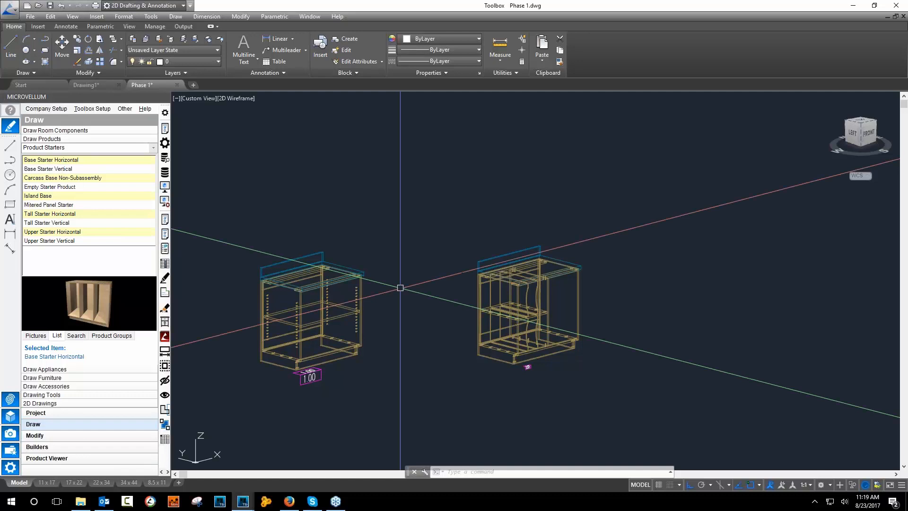
# In the Phase 1 drawing, open the product prompts of the Open Base cabinet, item 1.00.
pyautogui.scroll(-5, 400, 287)
pyautogui.scroll(8, 464, 249)
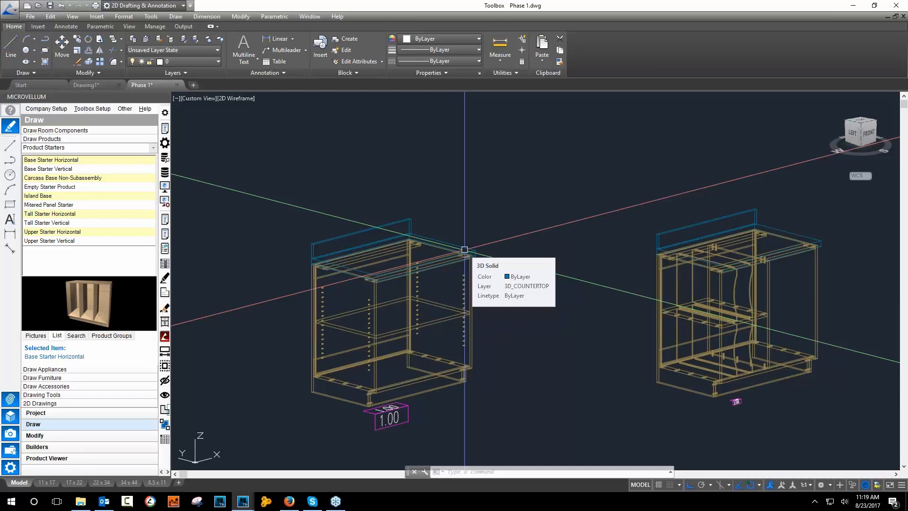
pyautogui.click(446, 240)
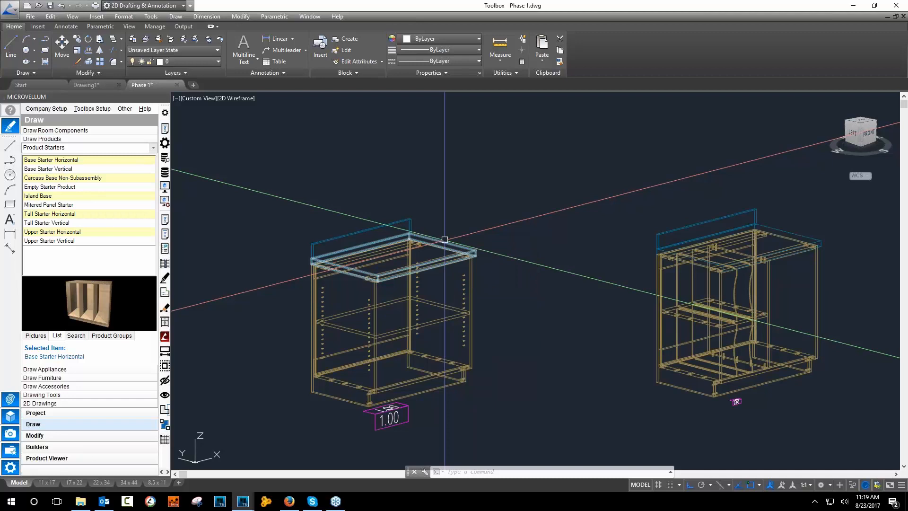
pyautogui.press('Escape')
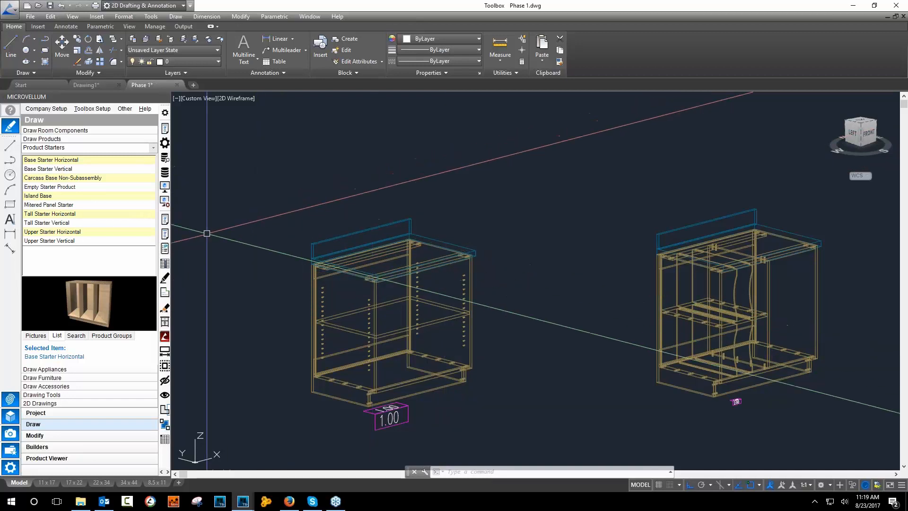
pyautogui.click(165, 234)
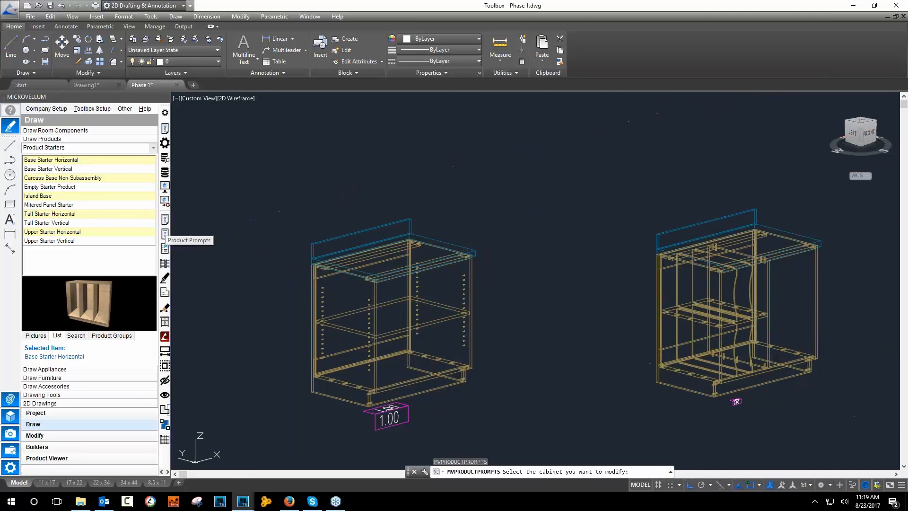
pyautogui.click(367, 257)
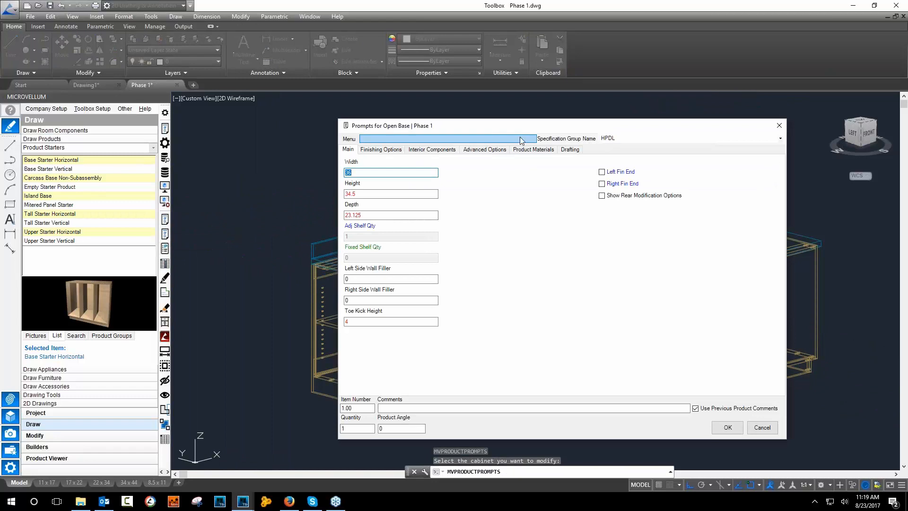
pyautogui.moveTo(521, 140)
pyautogui.mouseDown()
pyautogui.moveTo(620, 133)
pyautogui.moveTo(624, 117)
pyautogui.mouseUp()
# Review the cabinet's main, finishing, interior, advanced, material and drafting prompts, and close them without changes.
pyautogui.click(480, 135)
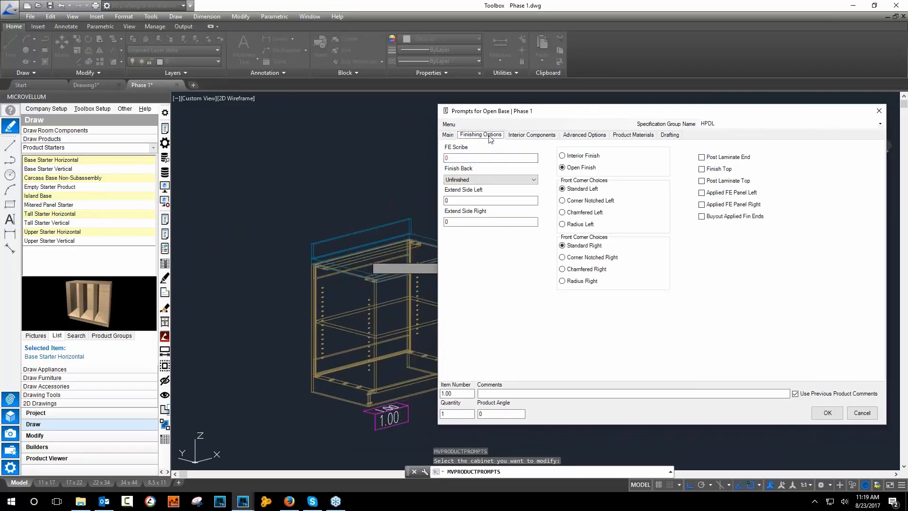
pyautogui.click(532, 135)
pyautogui.click(584, 134)
pyautogui.click(532, 134)
pyautogui.click(488, 136)
pyautogui.click(450, 136)
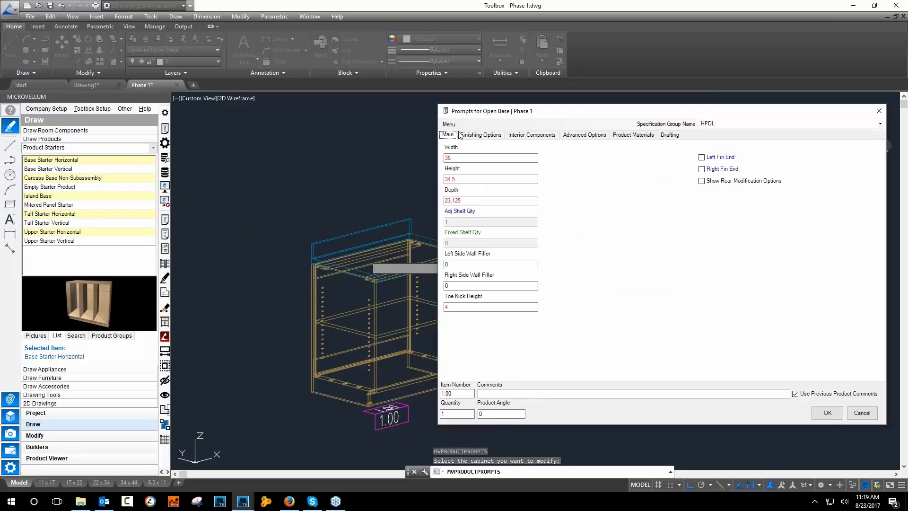
pyautogui.moveTo(523, 111)
pyautogui.mouseDown()
pyautogui.moveTo(547, 108)
pyautogui.moveTo(530, 107)
pyautogui.mouseUp()
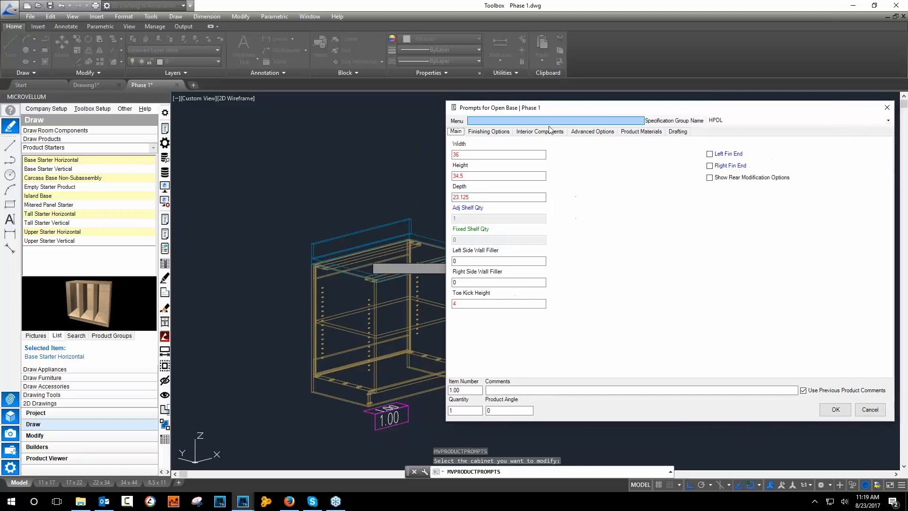
pyautogui.click(639, 132)
pyautogui.click(668, 135)
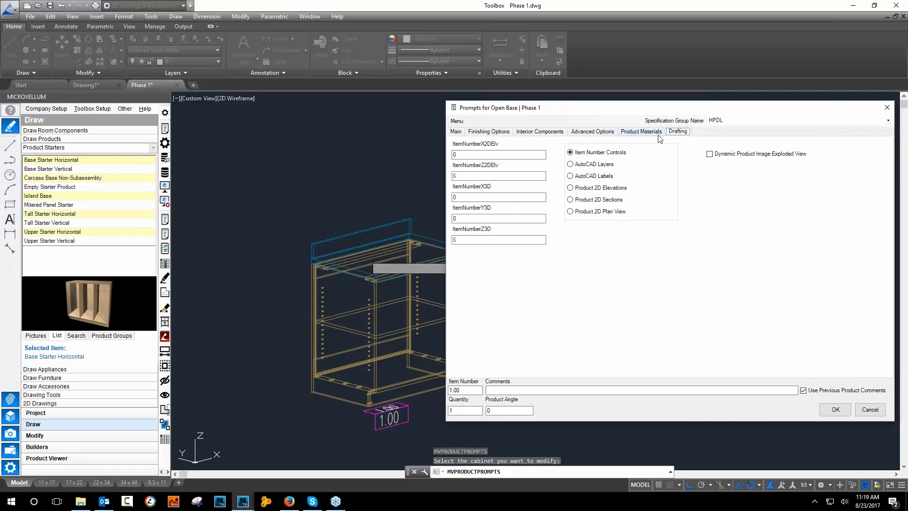
pyautogui.click(592, 134)
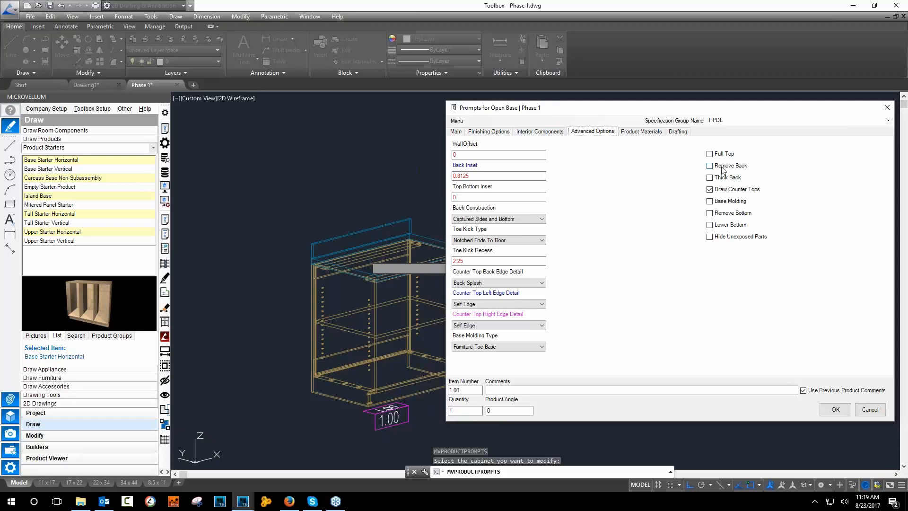
pyautogui.click(458, 132)
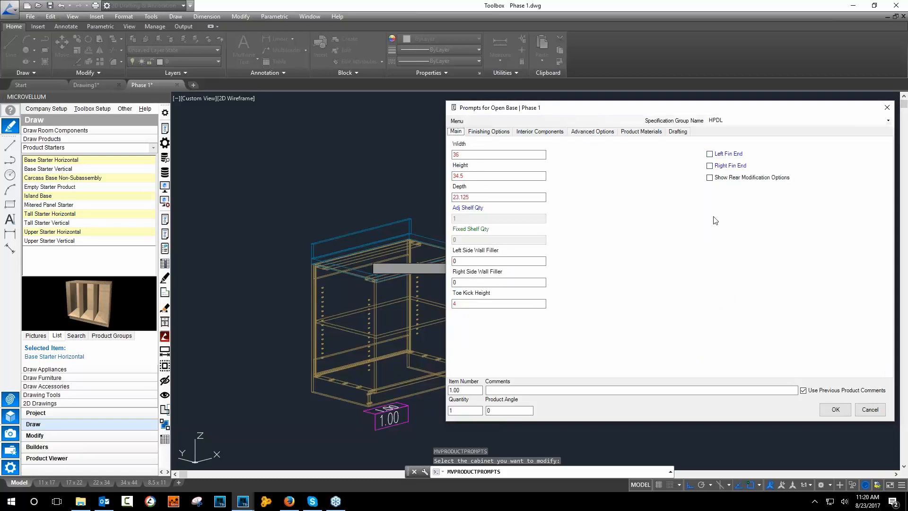
pyautogui.click(860, 410)
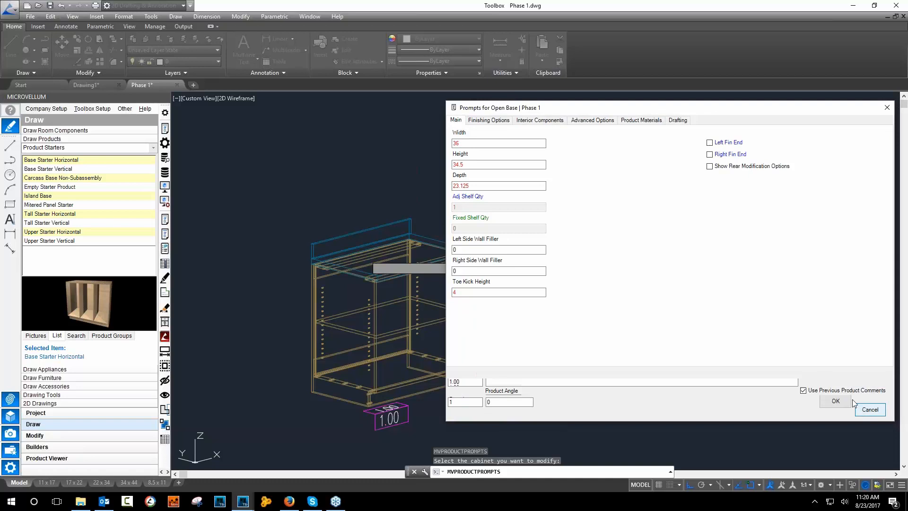
# Open the design data of the Open Base cabinet and show the beginning of its Prompts sheet.
pyautogui.click(164, 278)
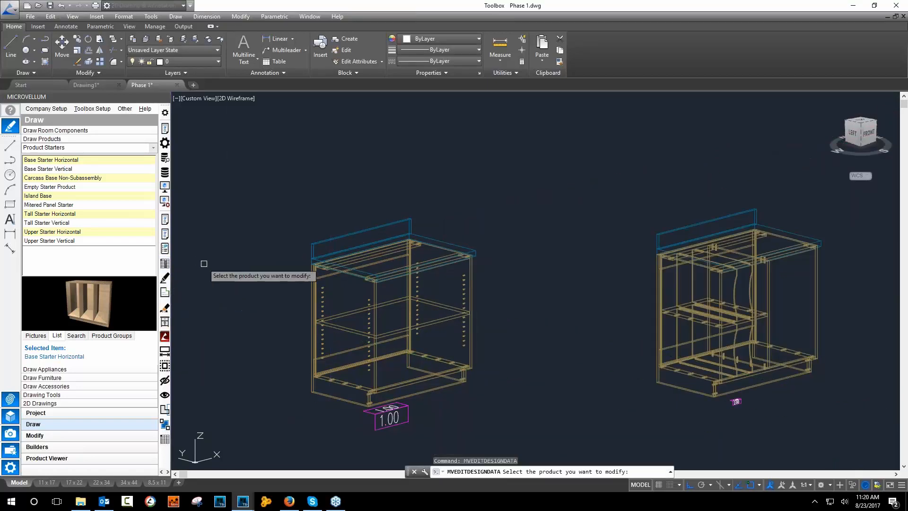
pyautogui.scroll(-2, 266, 270)
pyautogui.scroll(2, 461, 274)
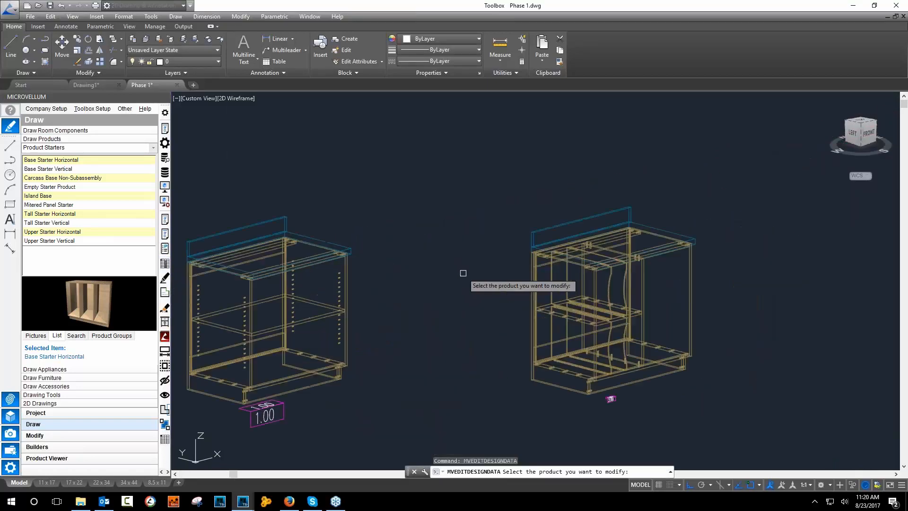
pyautogui.click(340, 263)
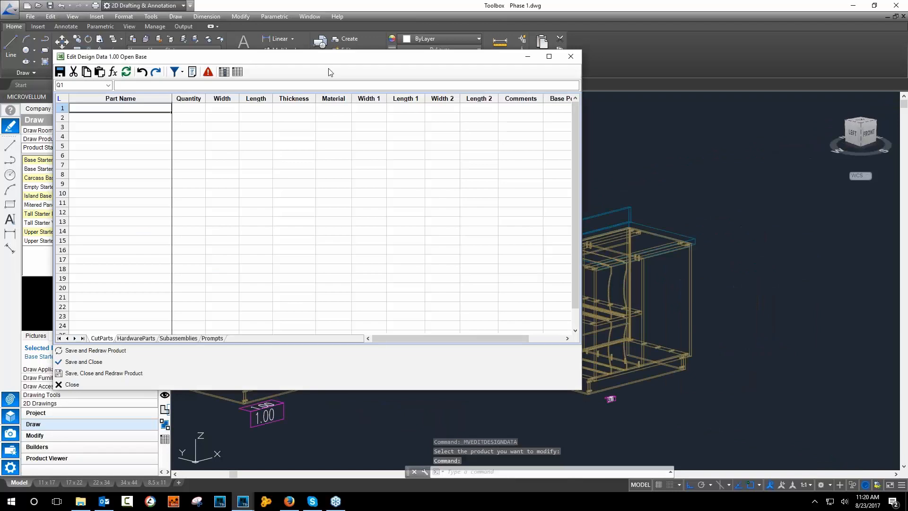
pyautogui.moveTo(330, 62); pyautogui.dragTo(632, 68)
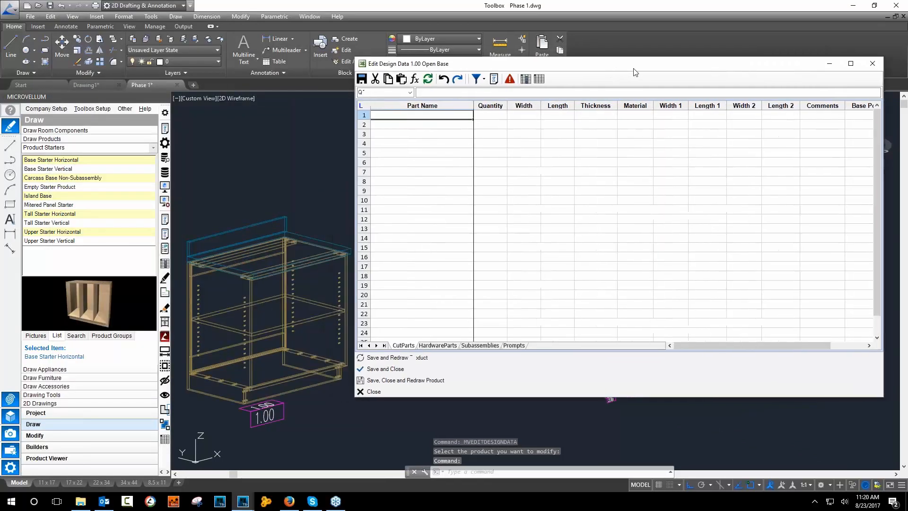
pyautogui.click(513, 345)
pyautogui.moveTo(878, 218); pyautogui.dragTo(878, 117)
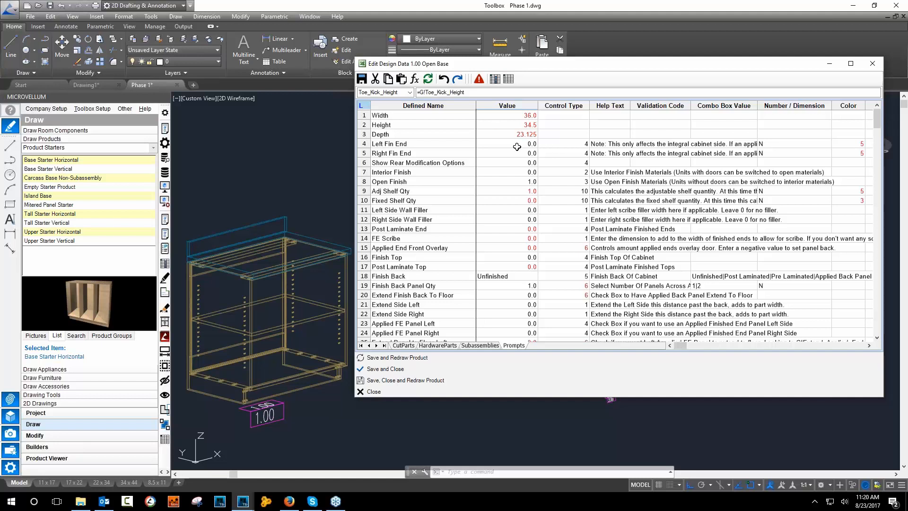
# Examine the Control Type cells for Right Fin End, Interior Finish, Open Finish and the left and right side wall fillers.
pyautogui.click(571, 151)
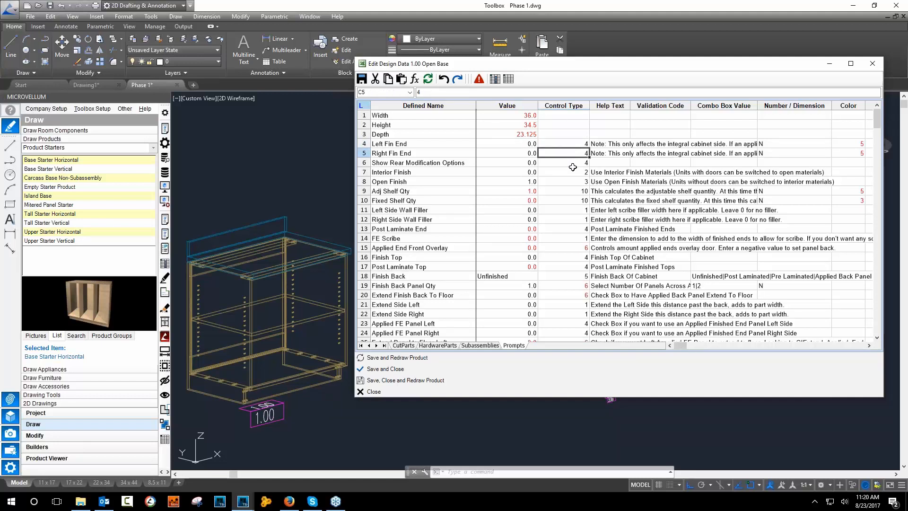
pyautogui.moveTo(572, 171); pyautogui.dragTo(572, 181)
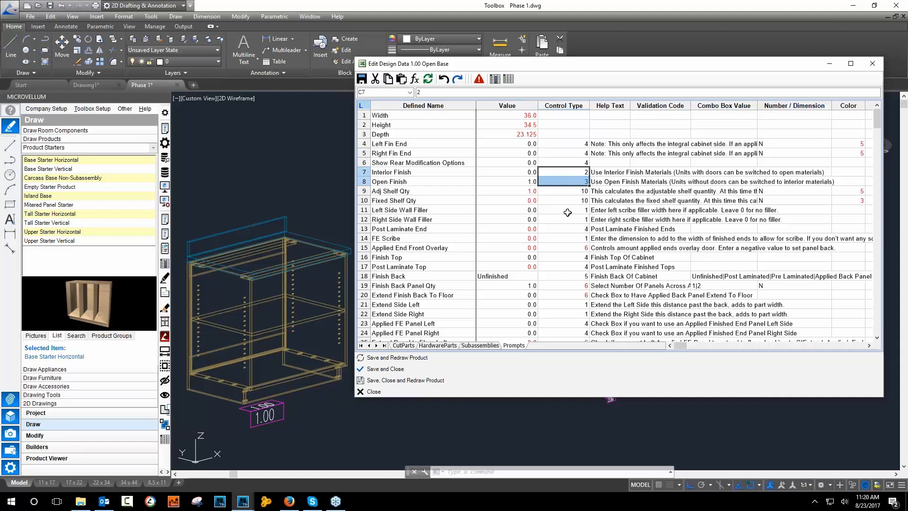
pyautogui.moveTo(567, 212); pyautogui.dragTo(568, 218)
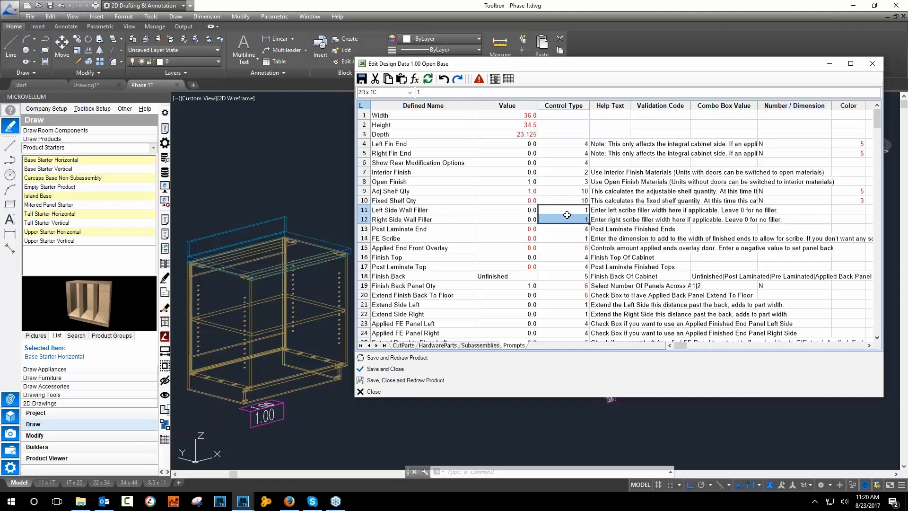
# Check the Control Type of Finish Back, and widen the Tab List column of the Prompts sheet to fit its entries.
pyautogui.click(565, 276)
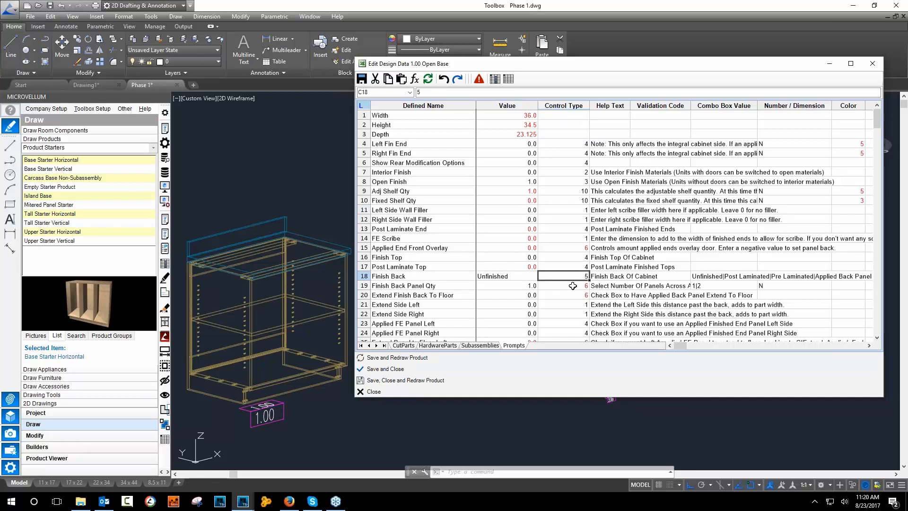
pyautogui.moveTo(681, 350); pyautogui.dragTo(703, 345)
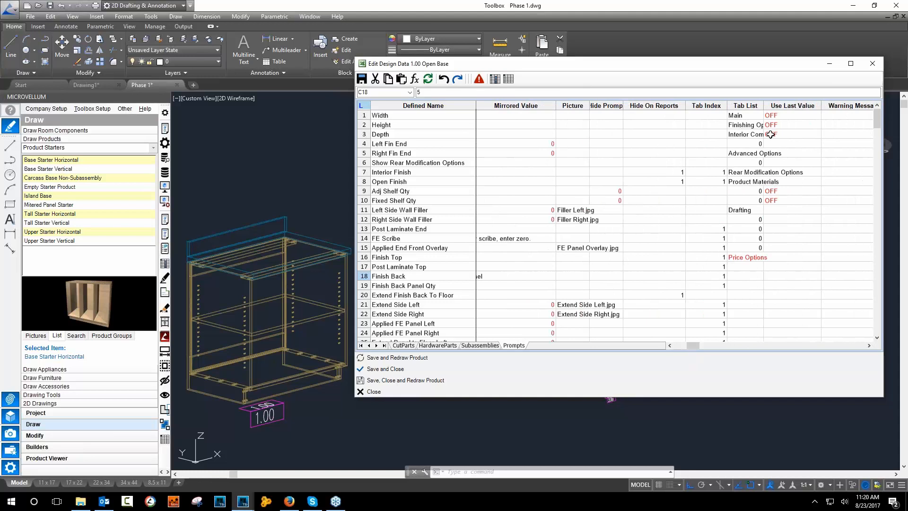
pyautogui.moveTo(745, 115); pyautogui.dragTo(737, 323)
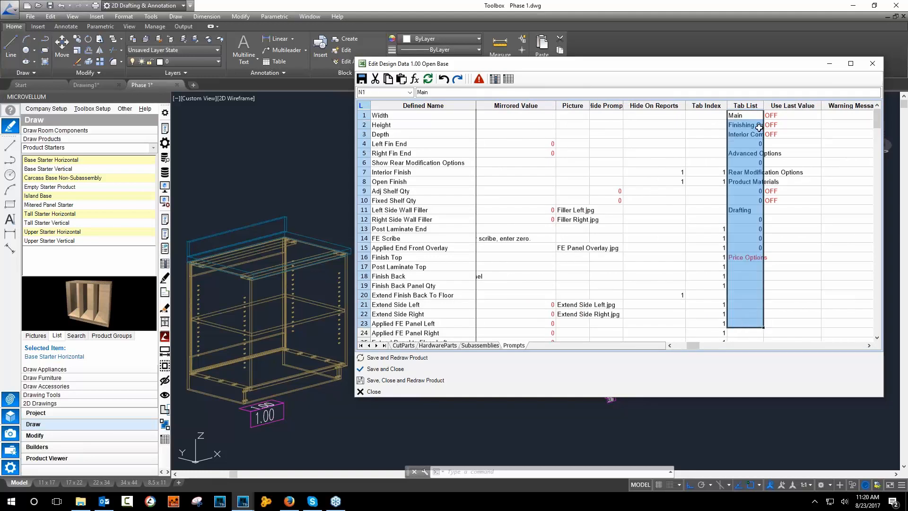
pyautogui.click(748, 116)
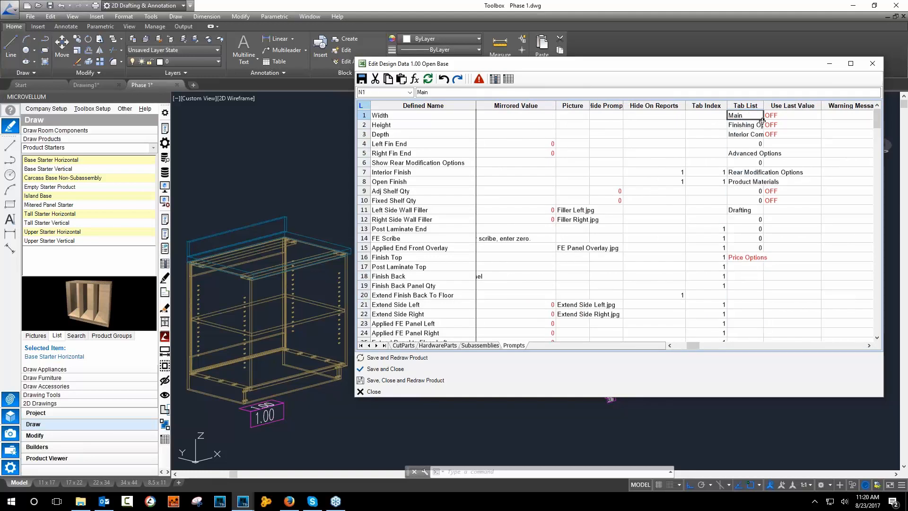
pyautogui.moveTo(763, 104); pyautogui.dragTo(783, 108)
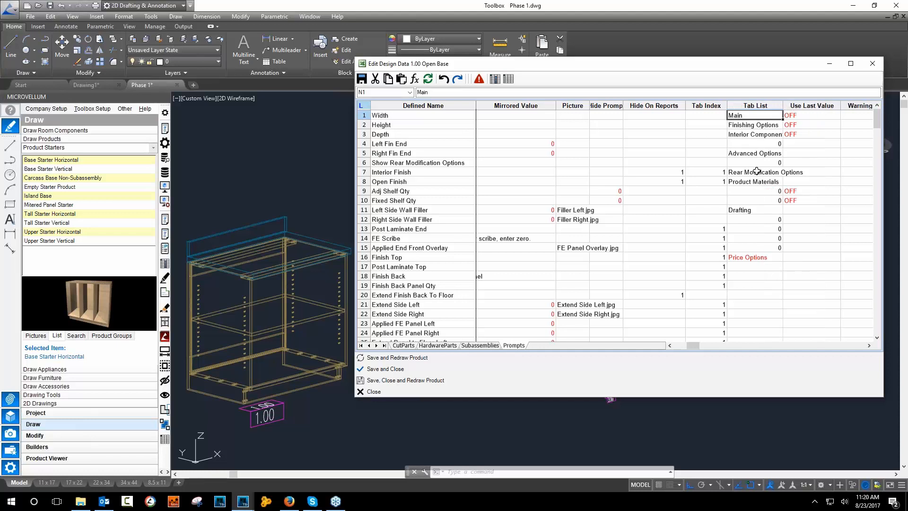
# Enter "New Tab" in the Tab List cell of row 4, between Interior Components and Advanced Options.
pyautogui.click(751, 266)
pyautogui.click(750, 145)
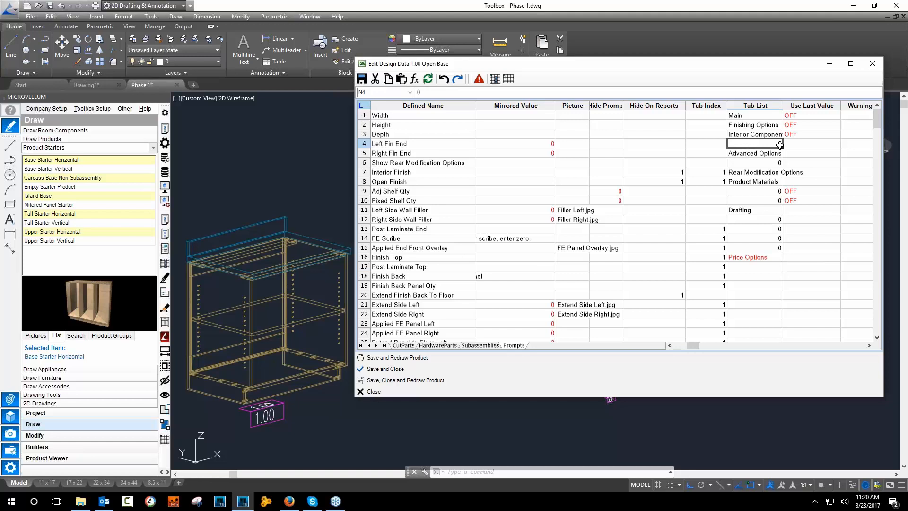
pyautogui.write('New Tr')
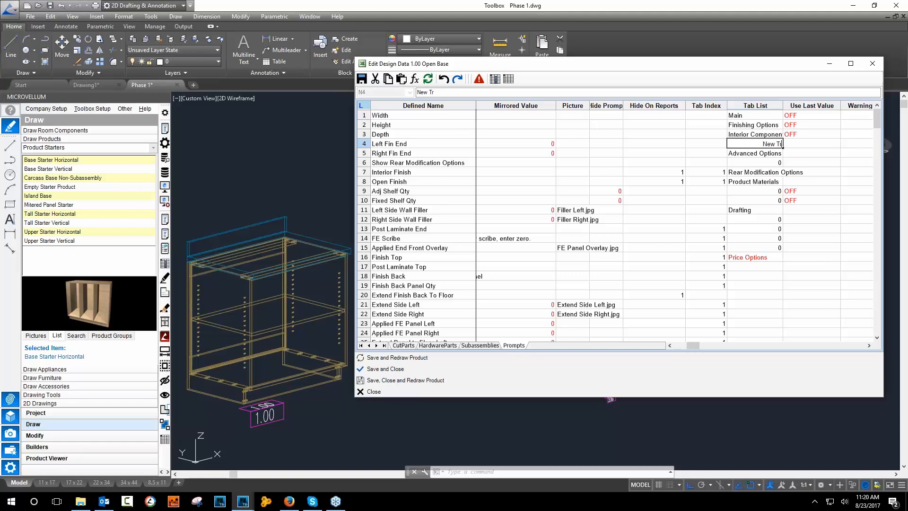
pyautogui.press('BackSpace')
pyautogui.write('ab')
pyautogui.press('Return')
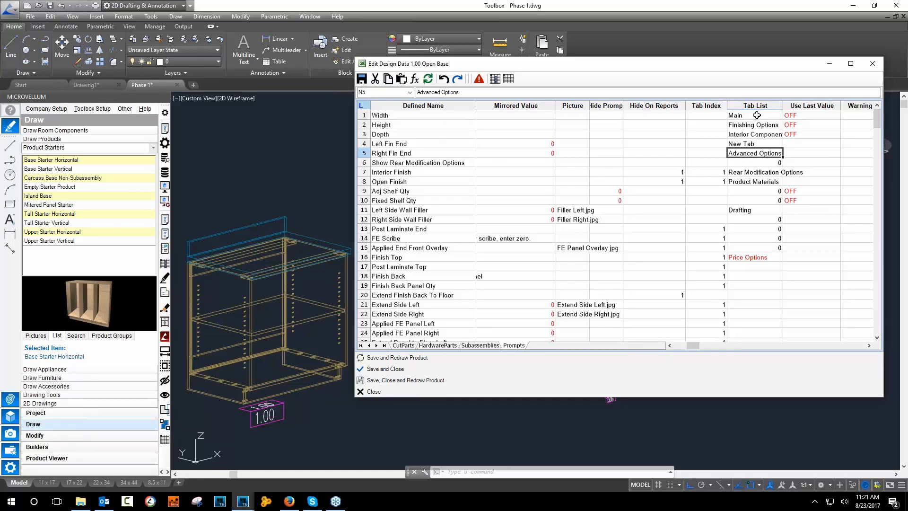
# Examine the order of the Tab List entries from Main through Finishing Options and New Tab to Advanced Options.
pyautogui.moveTo(755, 116); pyautogui.dragTo(741, 314)
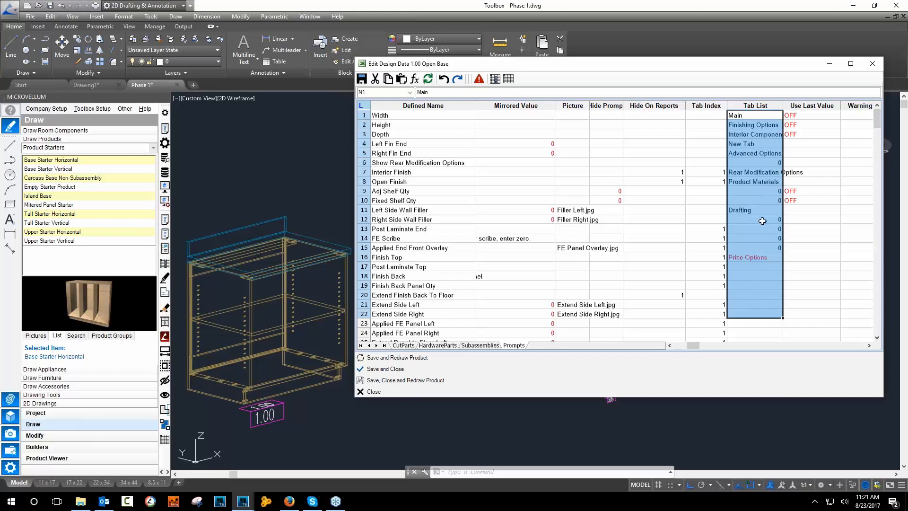
pyautogui.click(753, 285)
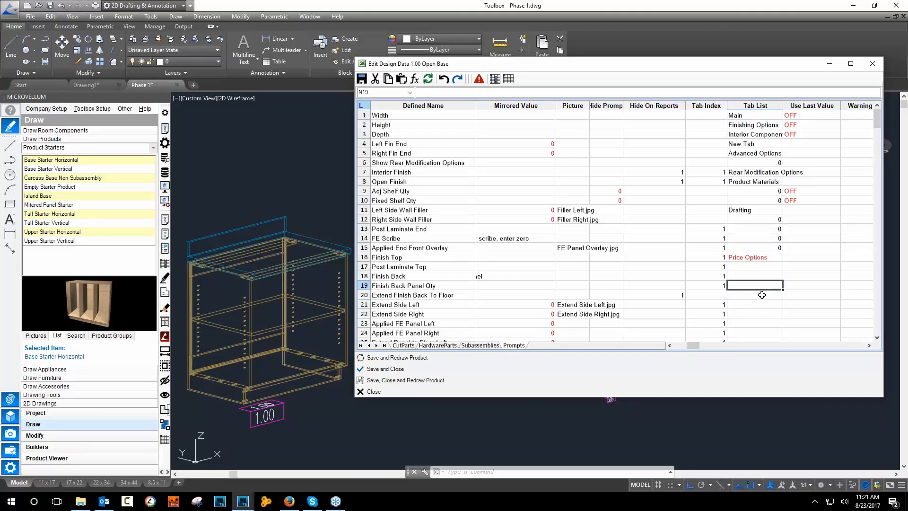
pyautogui.click(761, 116)
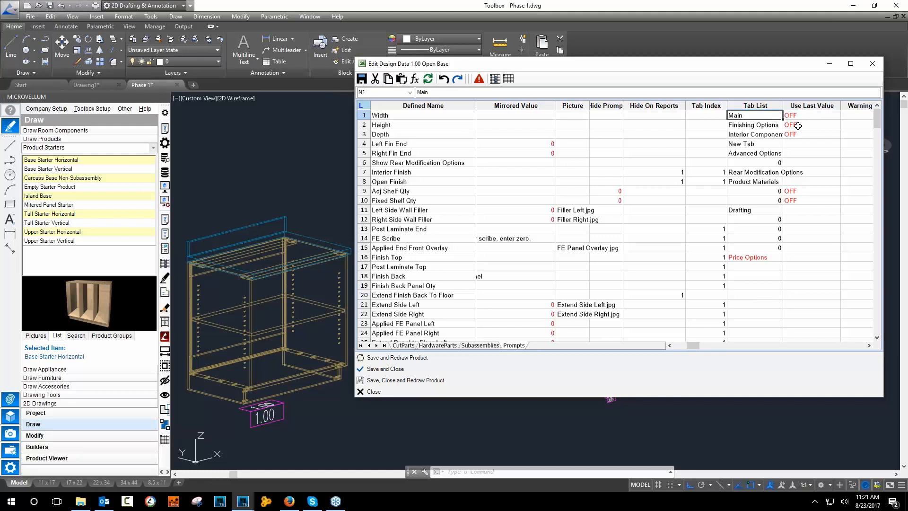
pyautogui.press('Down')
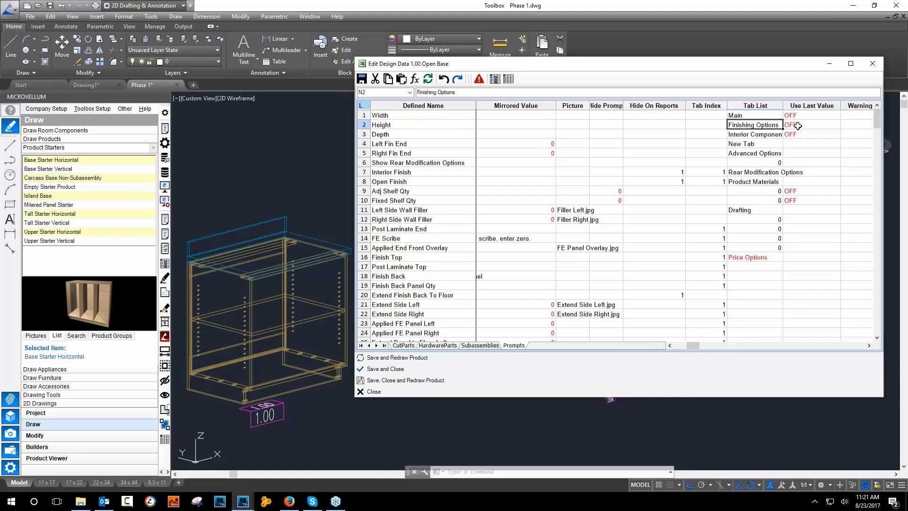
pyautogui.press('Down')
pyautogui.press('Down')
pyautogui.press('Down')
pyautogui.press('Down')
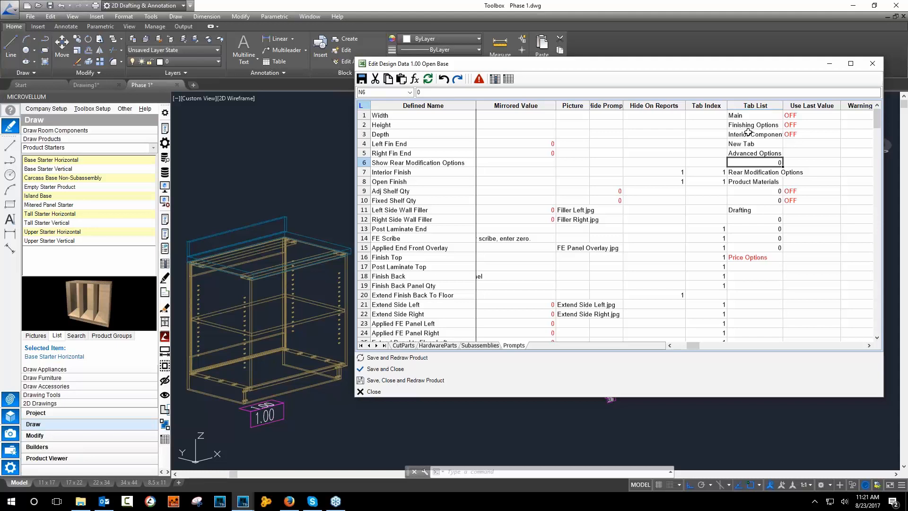
pyautogui.press('Up')
pyautogui.press('Up')
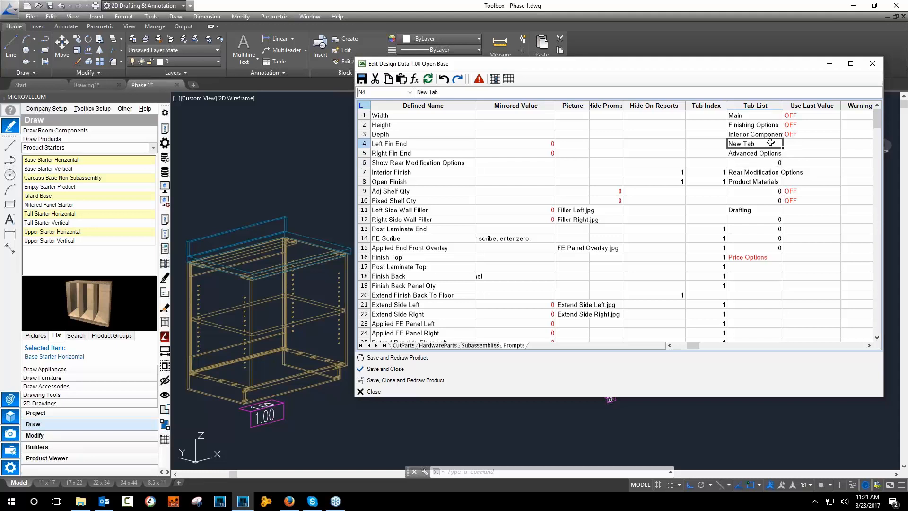
pyautogui.click(766, 125)
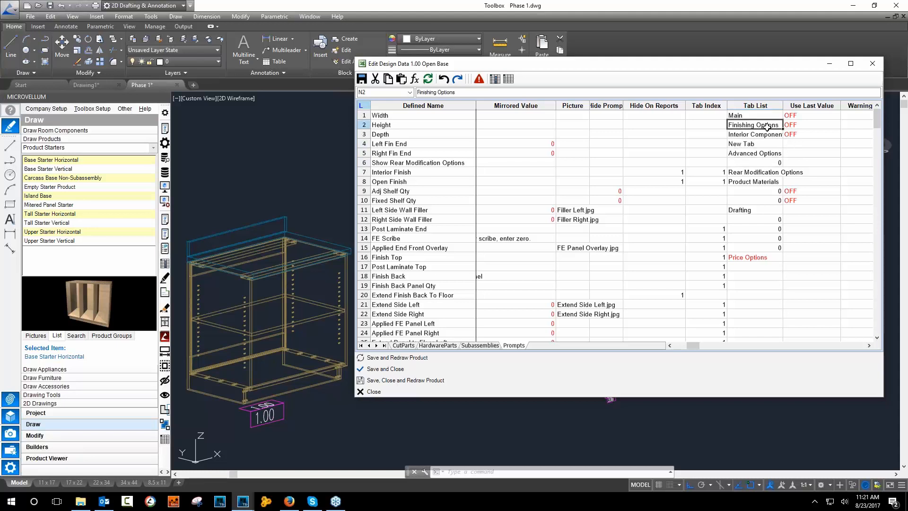
pyautogui.press('Down')
pyautogui.press('Down')
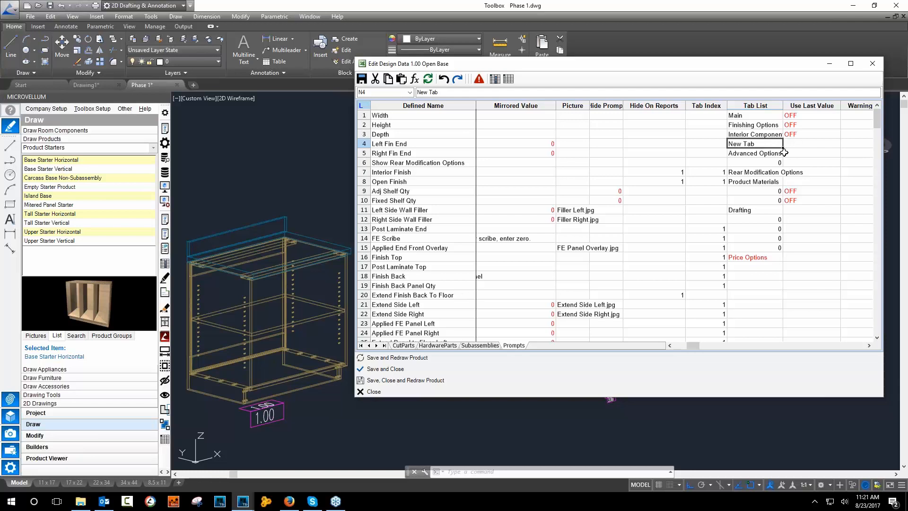
# Examine the Tab Index values down the Prompts sheet to see which prompts are assigned to which tab.
pyautogui.moveTo(715, 117); pyautogui.dragTo(696, 263)
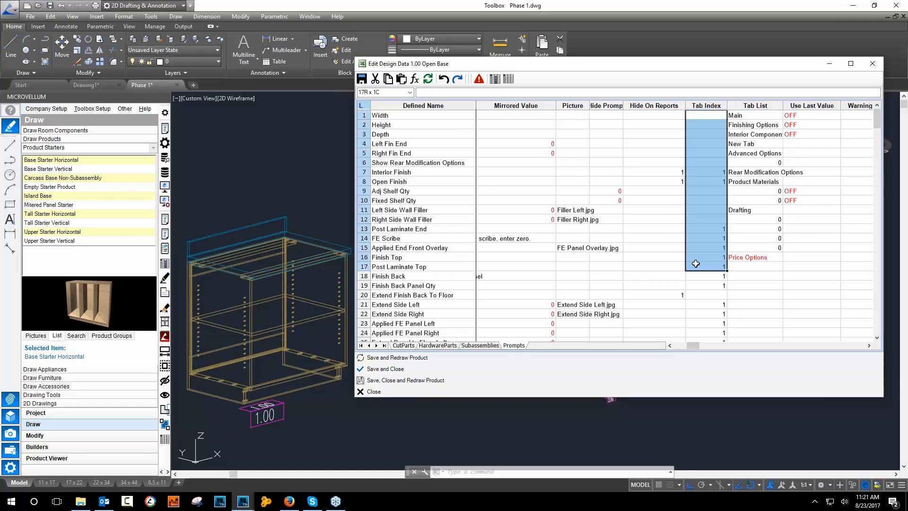
pyautogui.click(707, 181)
pyautogui.click(706, 257)
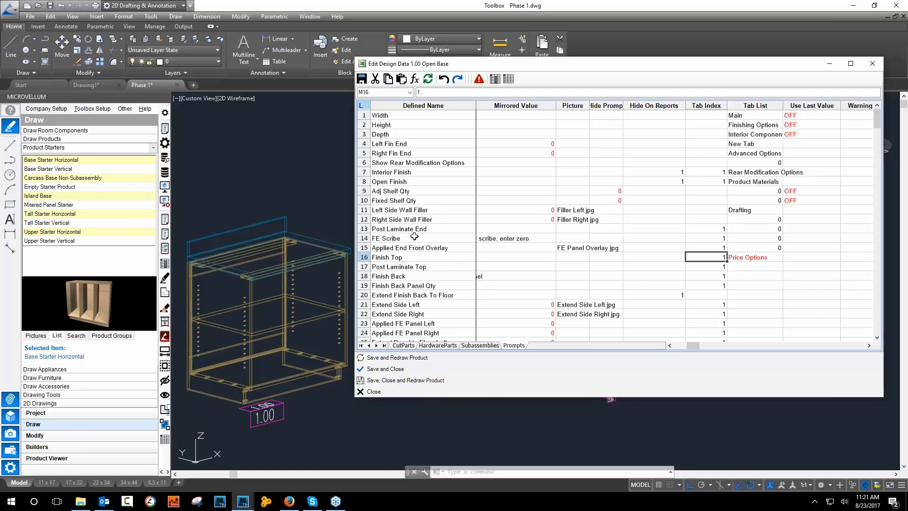
pyautogui.scroll(-4, 713, 261)
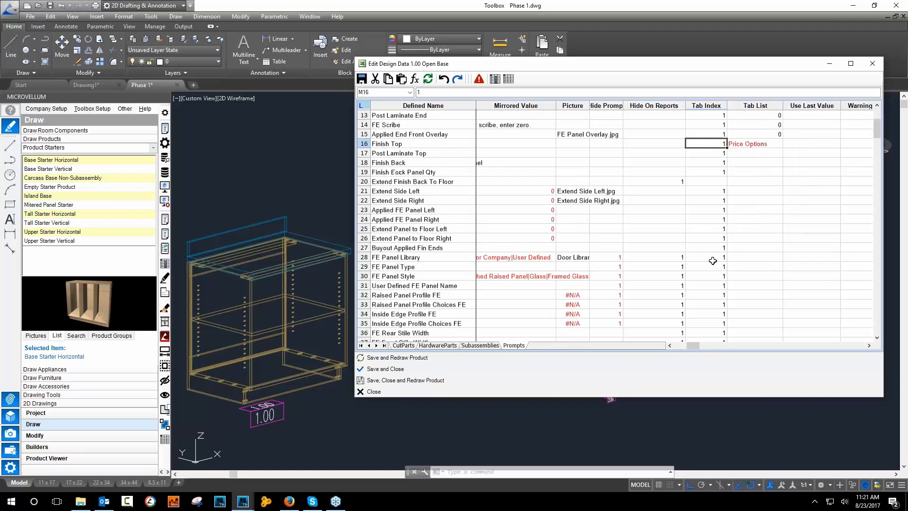
pyautogui.scroll(4, 713, 259)
pyautogui.scroll(-4, 713, 222)
pyautogui.scroll(4, 713, 258)
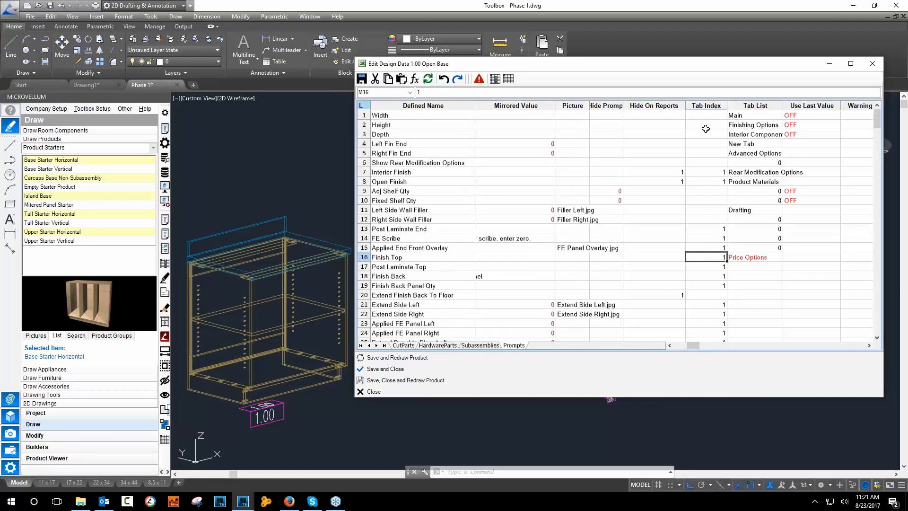
pyautogui.moveTo(709, 118); pyautogui.dragTo(716, 220)
pyautogui.scroll(-4, 735, 231)
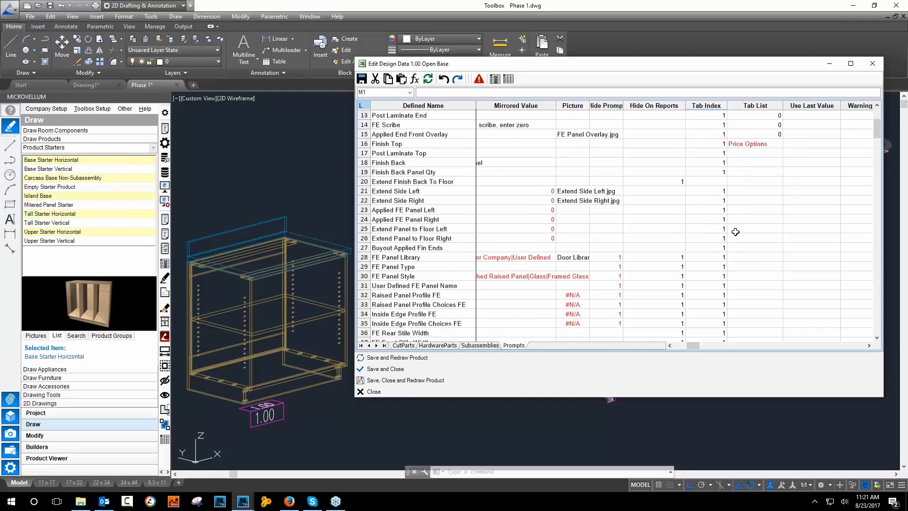
pyautogui.scroll(-1, 735, 232)
pyautogui.moveTo(709, 143); pyautogui.dragTo(710, 312)
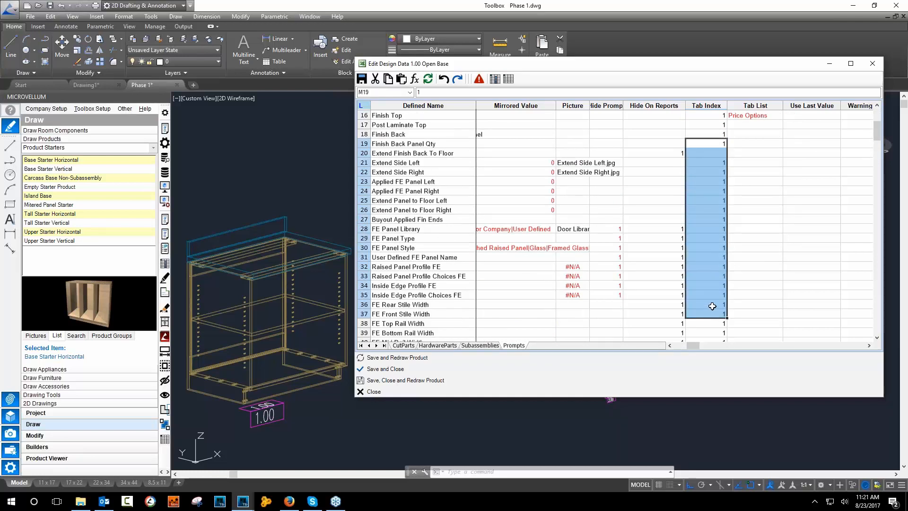
pyautogui.scroll(-11, 712, 306)
pyautogui.moveTo(711, 163); pyautogui.dragTo(710, 294)
pyautogui.scroll(-5, 710, 294)
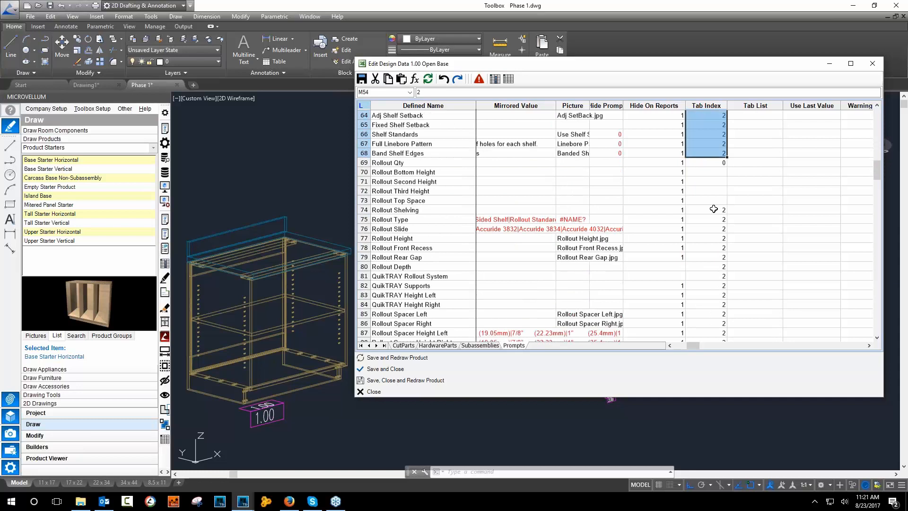
pyautogui.moveTo(713, 208); pyautogui.dragTo(706, 279)
pyautogui.scroll(-9, 706, 277)
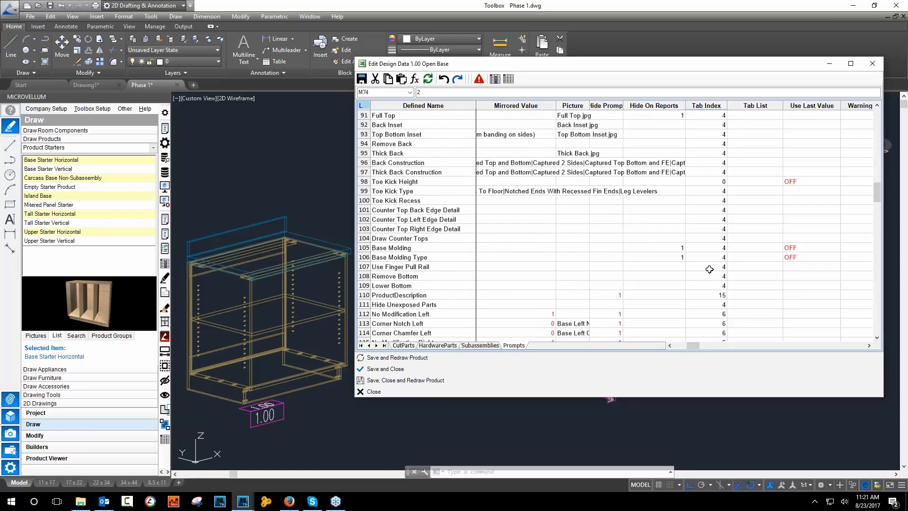
pyautogui.scroll(-7, 709, 269)
pyautogui.scroll(20, 707, 266)
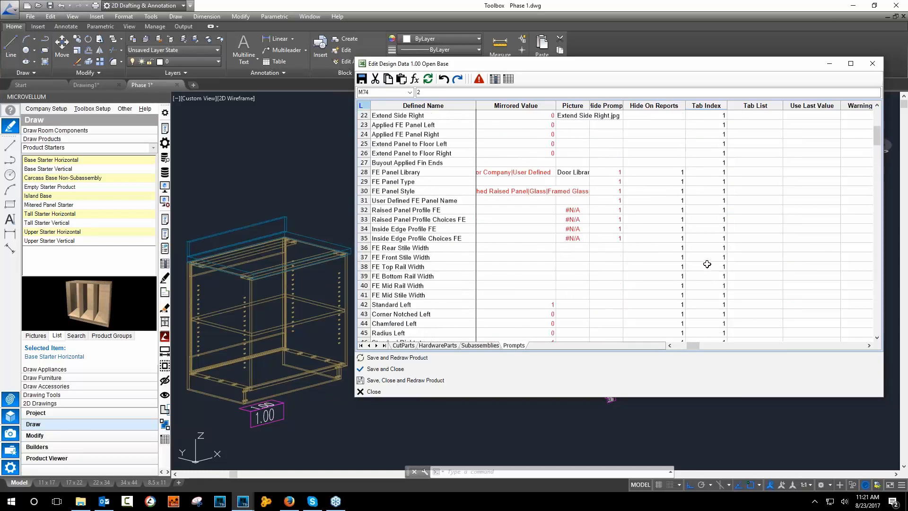
pyautogui.scroll(7, 707, 264)
# Set the Tab Index of Left Fin End and Right Fin End to 3, and save and close the design data.
pyautogui.click(751, 144)
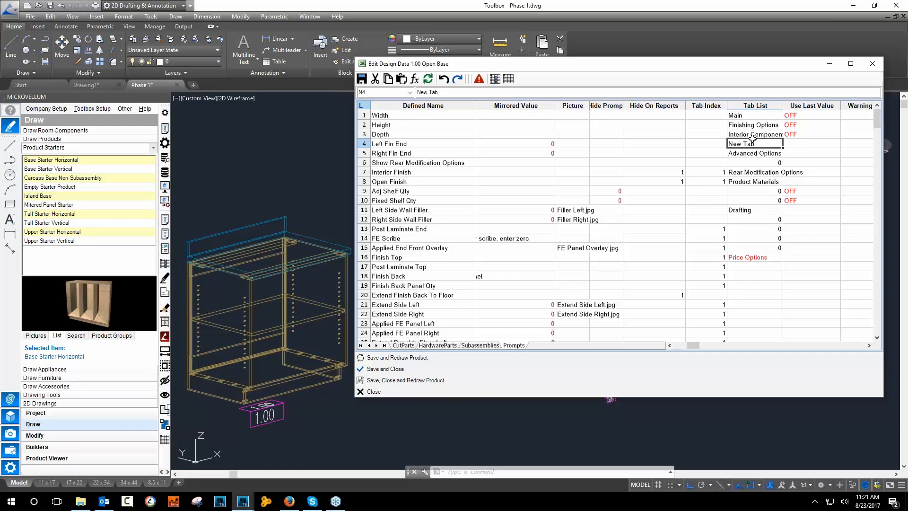
pyautogui.click(439, 144)
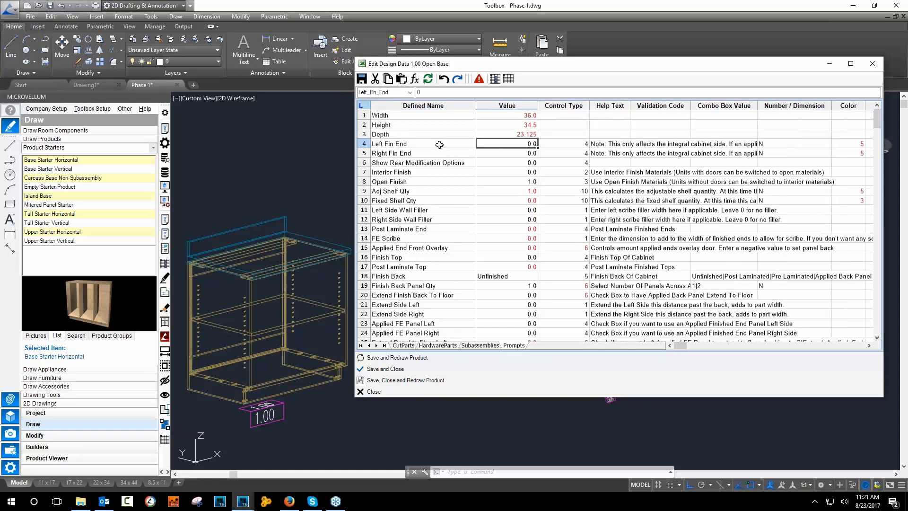
pyautogui.press('Tab')
pyautogui.press('Tab')
pyautogui.press('Tab')
pyautogui.press('Tab')
pyautogui.press('Tab')
pyautogui.press('Tab')
pyautogui.press('Tab')
pyautogui.press('Tab')
pyautogui.press('Tab')
pyautogui.press('Tab')
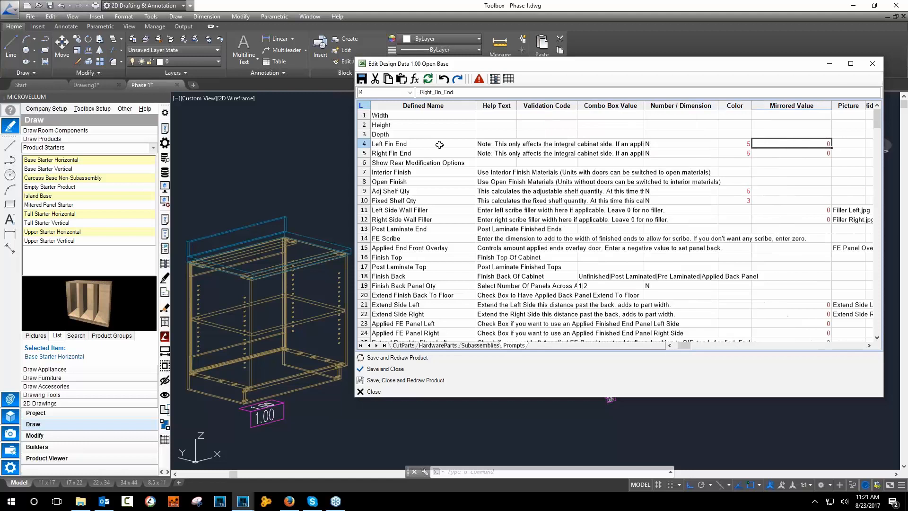
pyautogui.press('Tab')
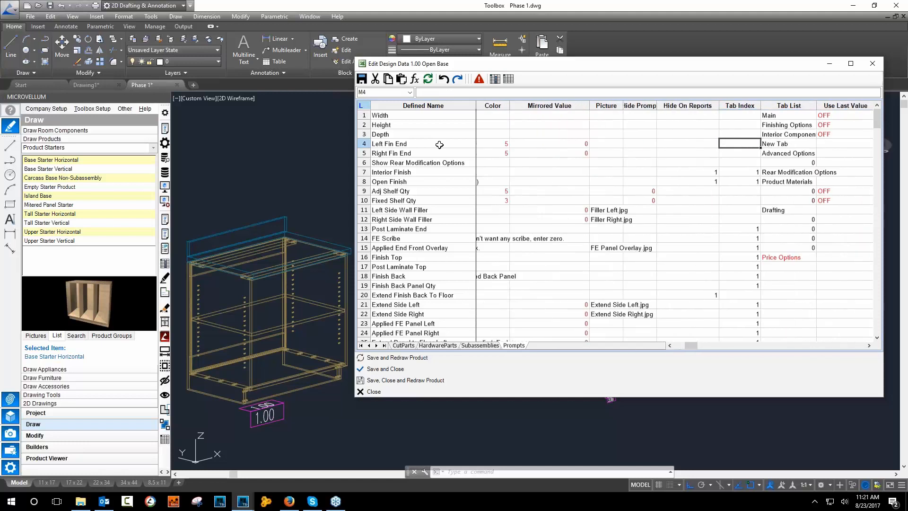
pyautogui.write('3')
pyautogui.press('Return')
pyautogui.write('3')
pyautogui.press('Return')
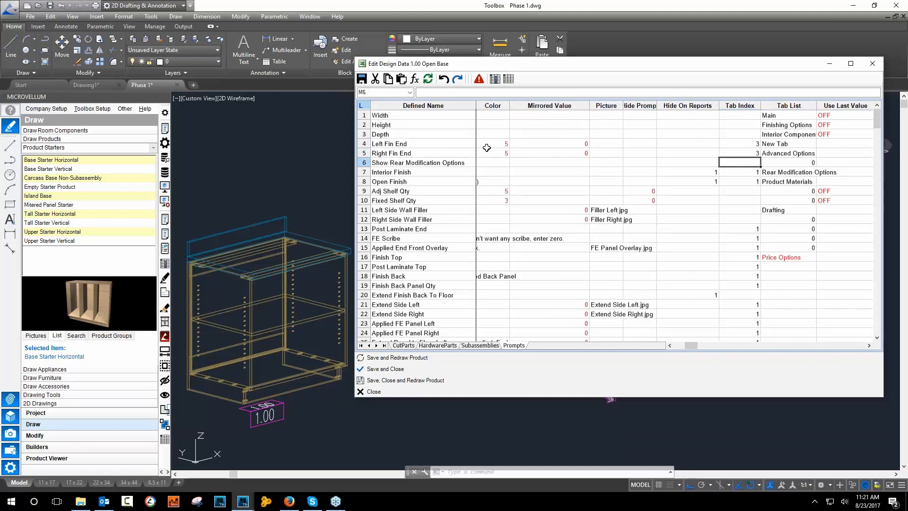
pyautogui.click(421, 368)
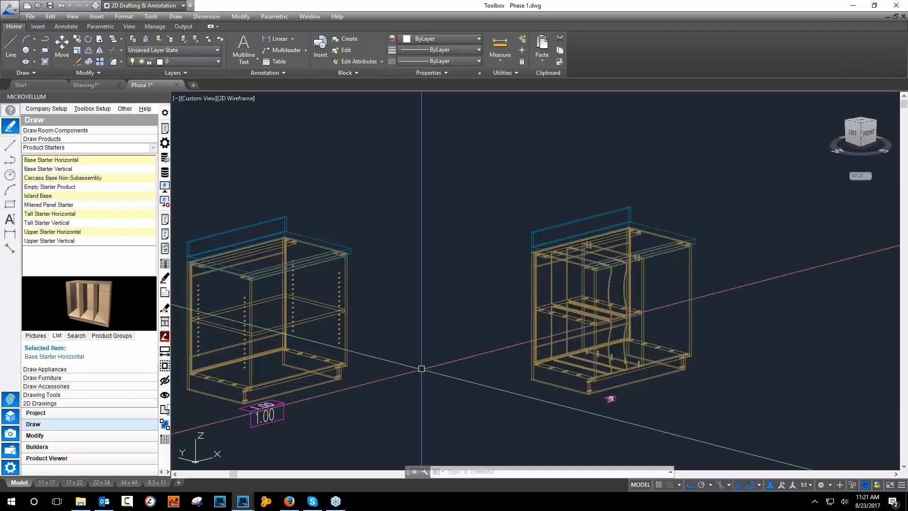
# Open the product prompts of the Open Base cabinet, item 1.00, and show the prompts on New Tab.
pyautogui.click(286, 270)
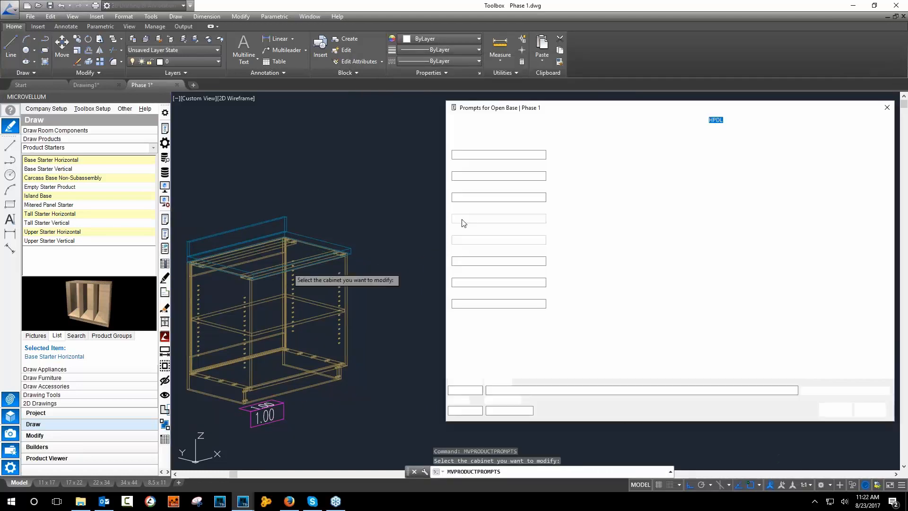
pyautogui.click(582, 131)
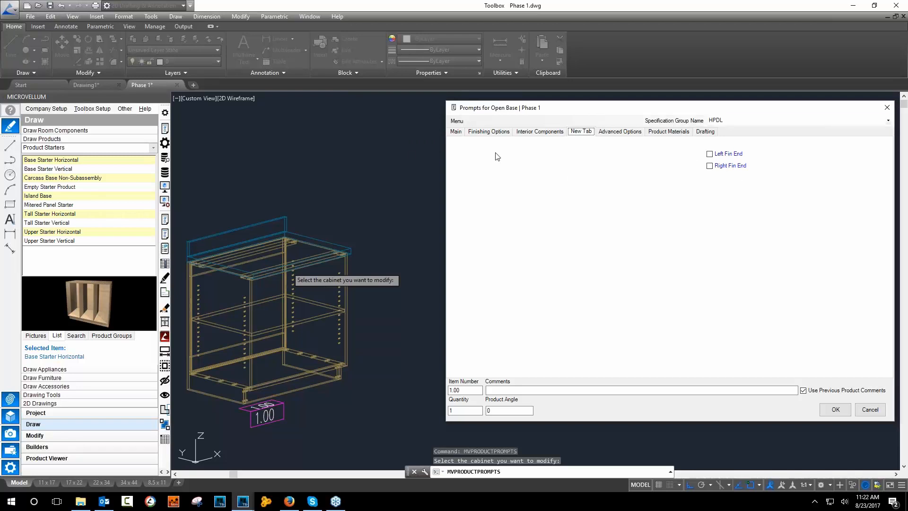
# In the main prompts, turn Show Rear Modification Options on and back off.
pyautogui.click(456, 132)
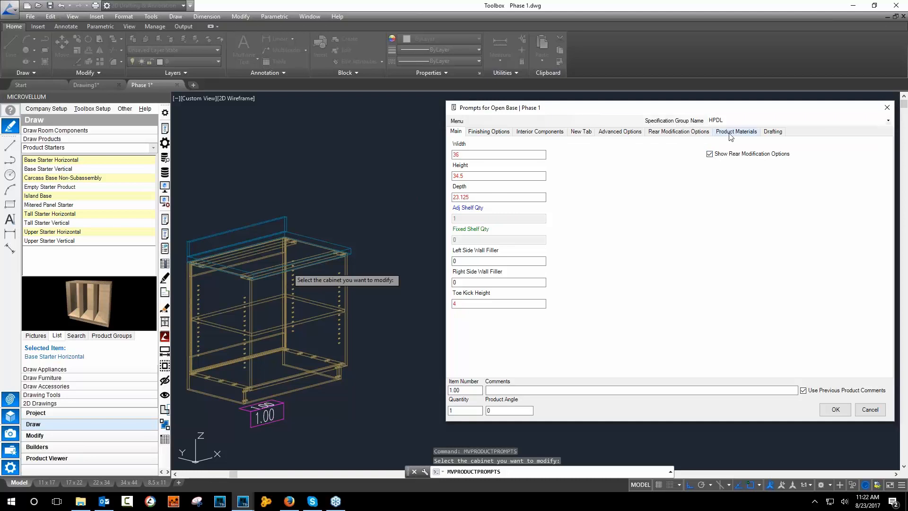
pyautogui.click(709, 153)
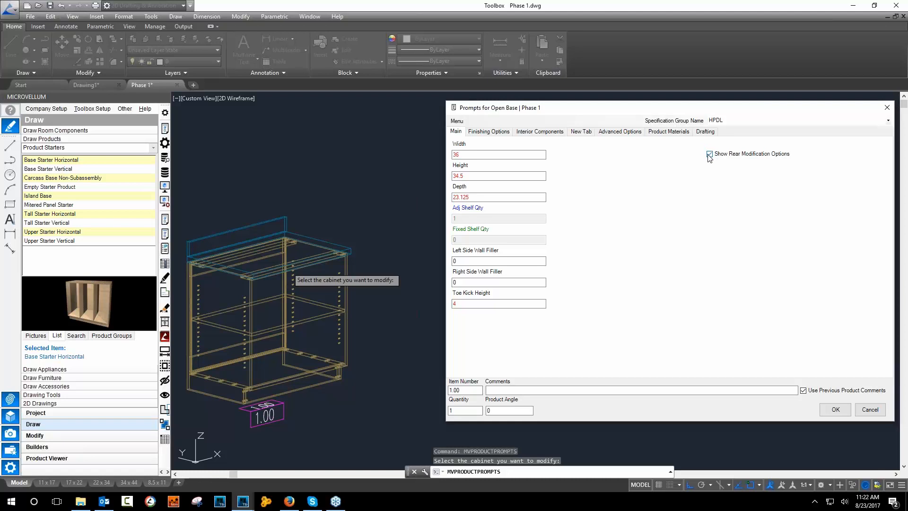
# Examine the Rear Modification Options of the Open Base cabinet for its left, right and center, and close the prompts.
pyautogui.click(689, 133)
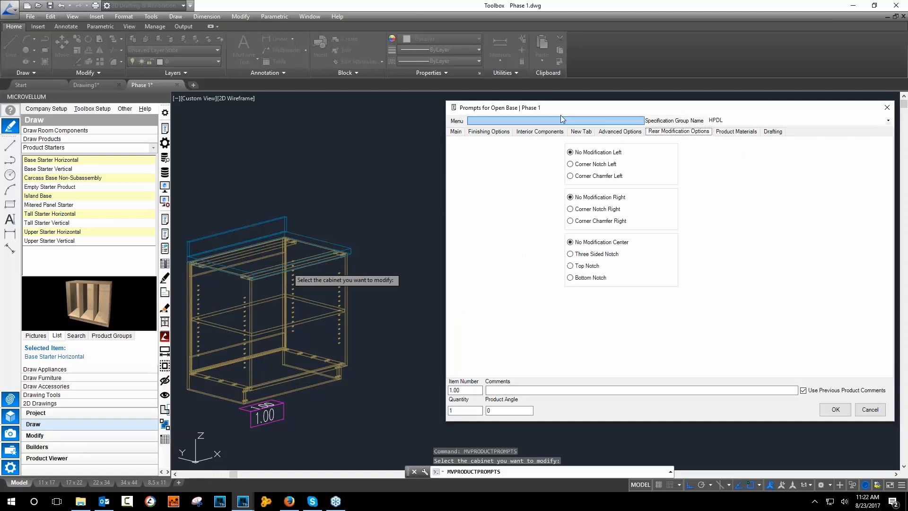
pyautogui.click(584, 166)
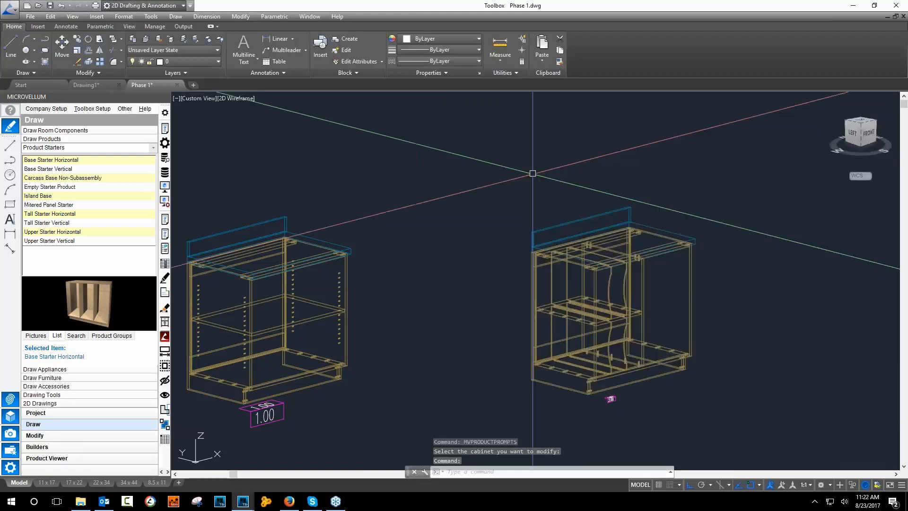
# Browse the frameless Base Cabinets library and preview 1 Door Base w Dividers and 1 Door Base w Divisions.
pyautogui.click(153, 148)
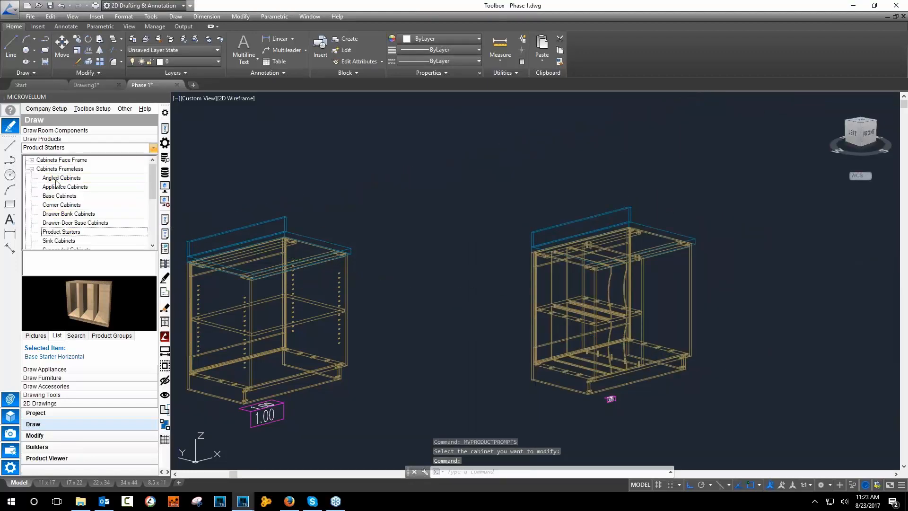
pyautogui.click(59, 197)
pyautogui.click(67, 187)
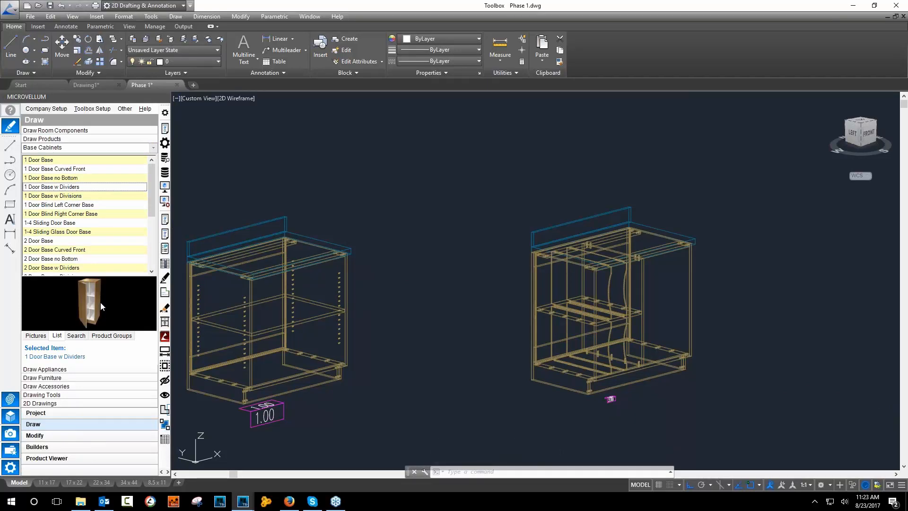
pyautogui.click(70, 197)
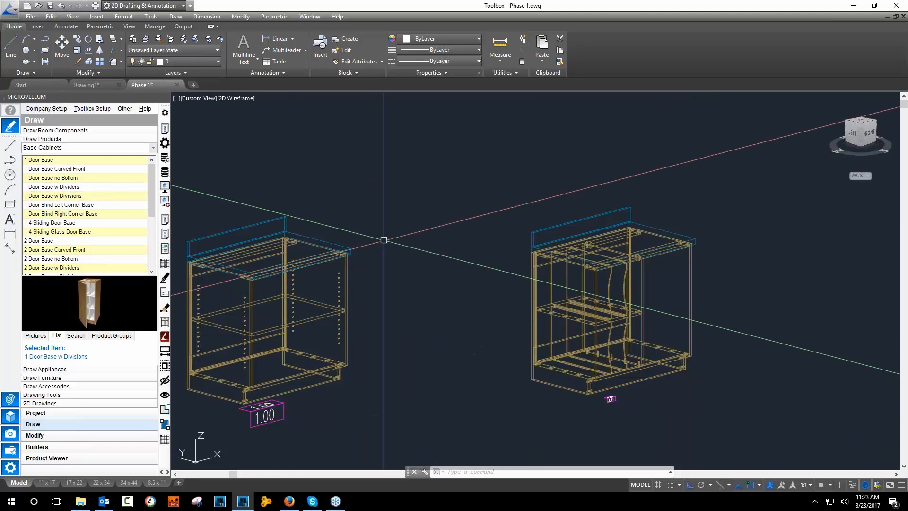
# Browse the Product Starters library, preview Base Starter Vertical, and select Base Starter Horizontal.
pyautogui.click(153, 147)
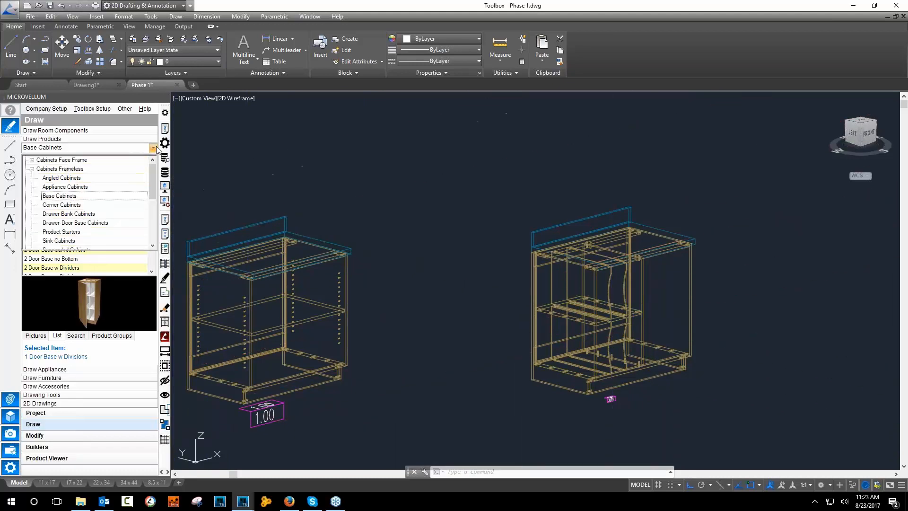
pyautogui.click(67, 233)
pyautogui.click(59, 169)
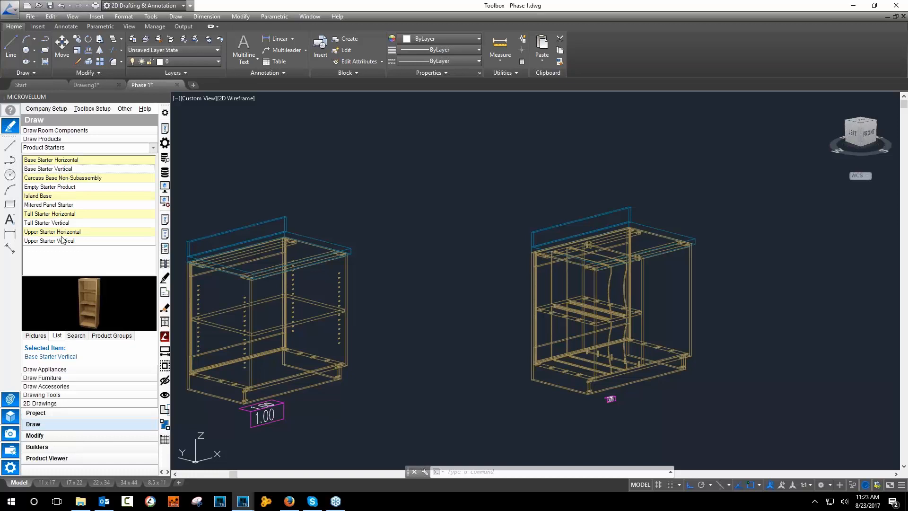
pyautogui.click(57, 160)
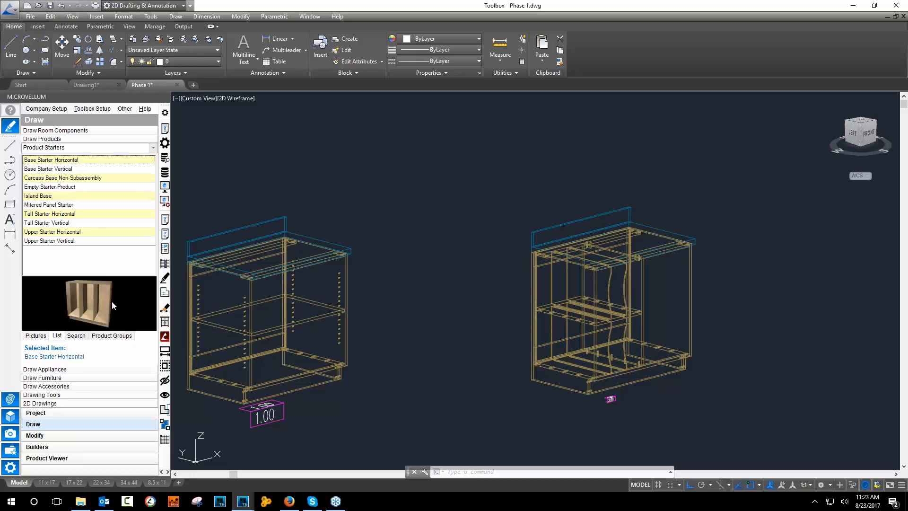
pyautogui.click(97, 298)
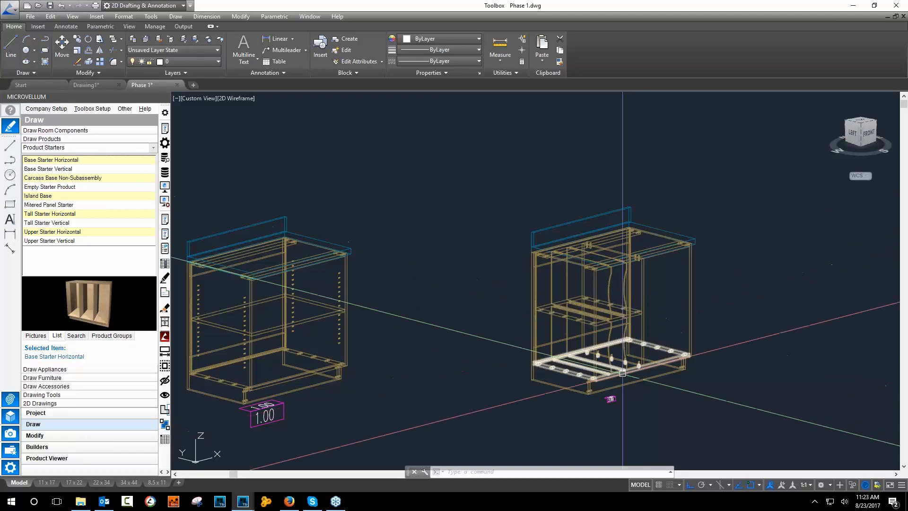
# Open the product prompts of the Base Starter Horizontal cabinet, item 2.00, and check the available Bay Qty choices.
pyautogui.scroll(-2, 529, 299)
pyautogui.scroll(2, 650, 303)
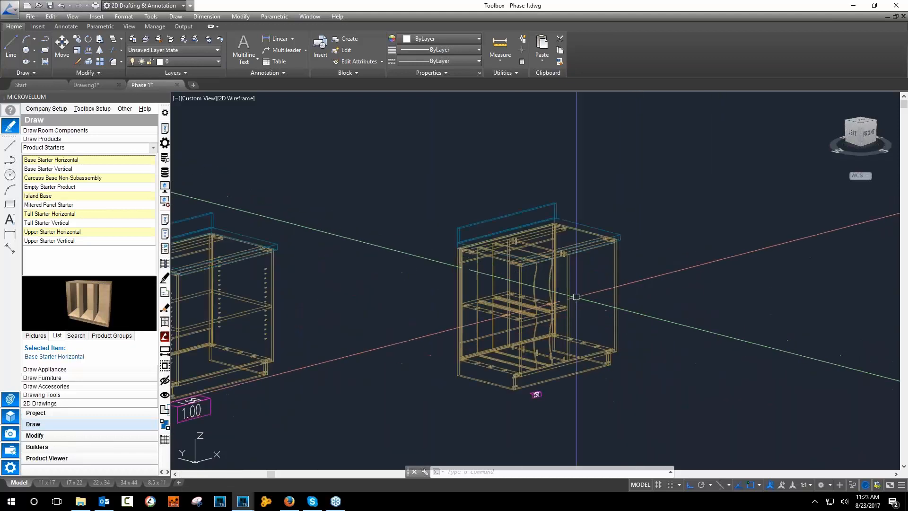
pyautogui.click(165, 220)
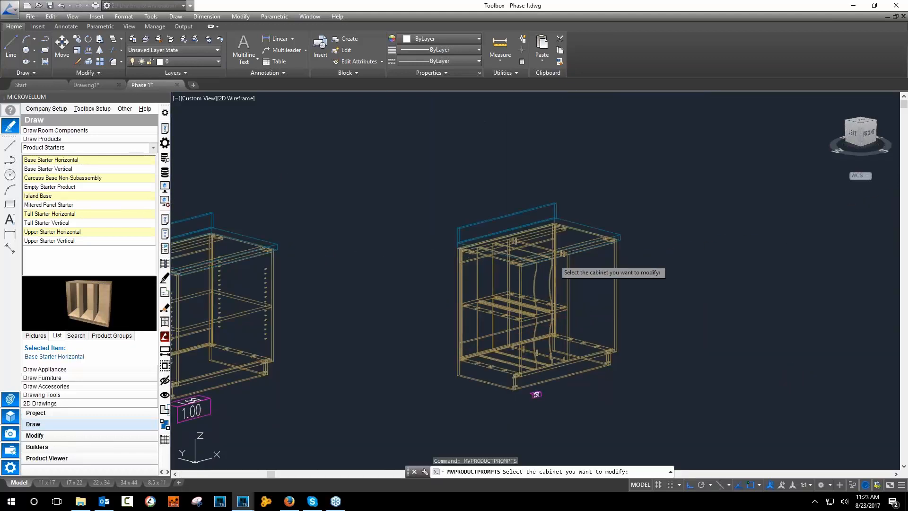
pyautogui.click(586, 246)
pyautogui.moveTo(629, 111); pyautogui.dragTo(197, 109)
pyautogui.click(109, 260)
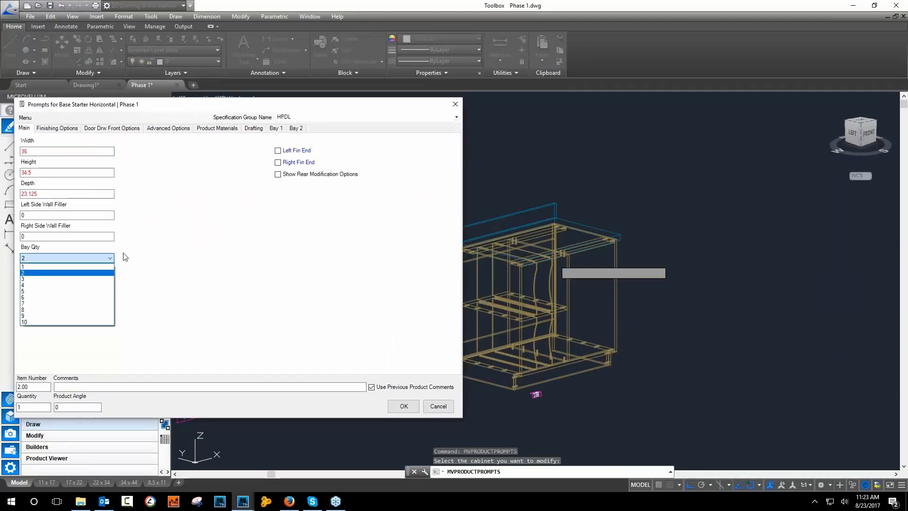
pyautogui.click(109, 259)
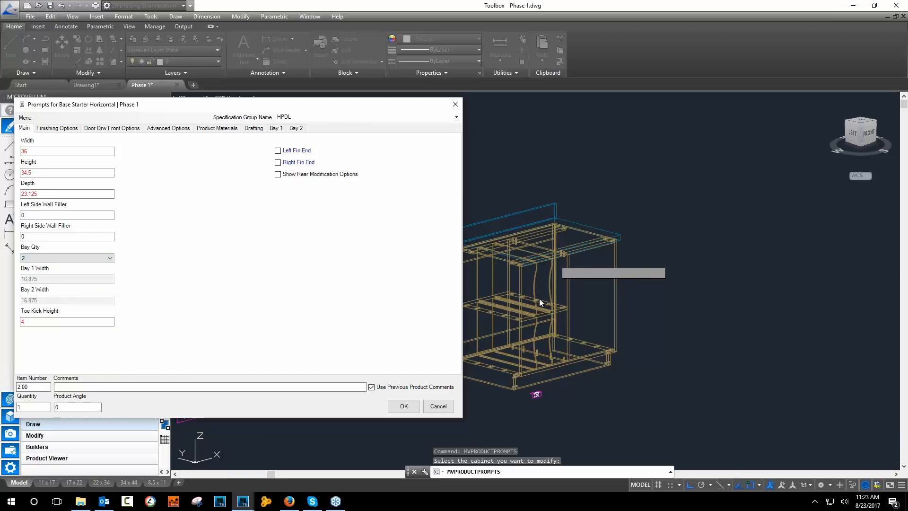
# Compare the Bay 1 and Bay 2 prompts and review Bay 1's interior component choices, keeping Fixed Shelves with Dividers.
pyautogui.click(276, 128)
pyautogui.click(295, 129)
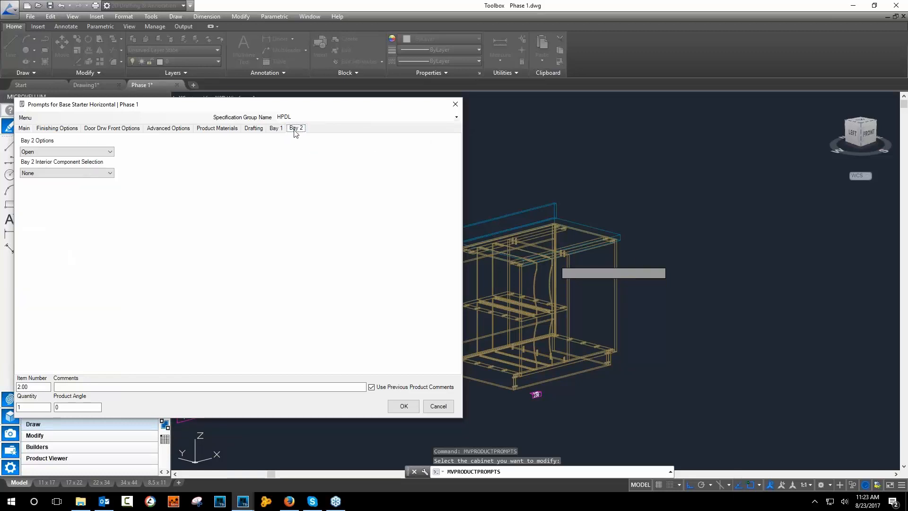
pyautogui.click(275, 128)
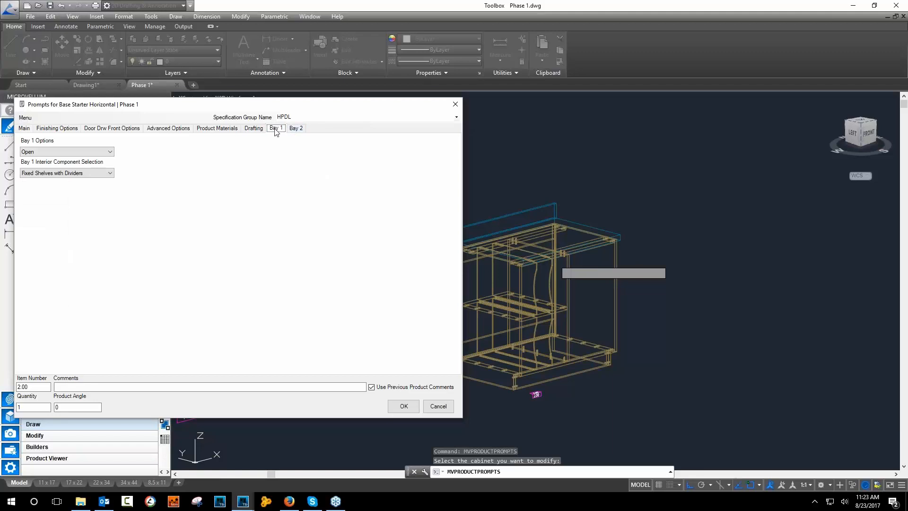
pyautogui.click(293, 129)
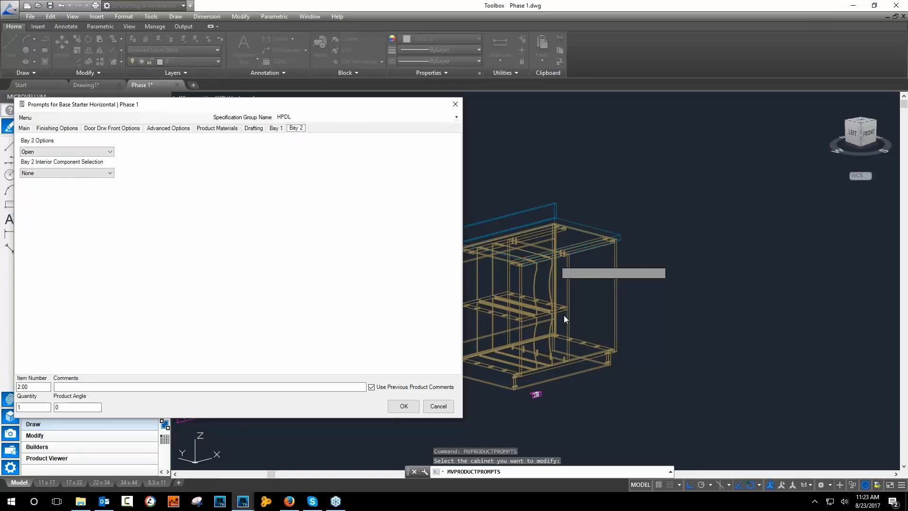
pyautogui.click(275, 128)
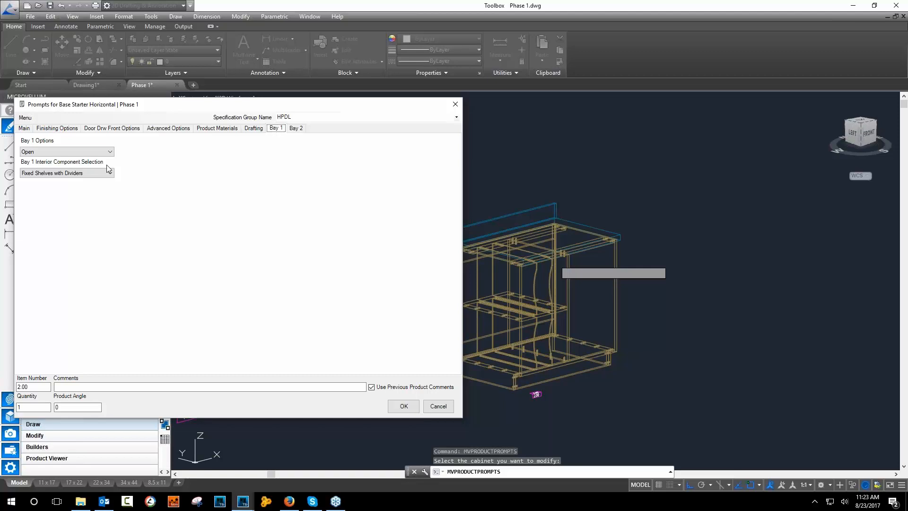
pyautogui.click(94, 173)
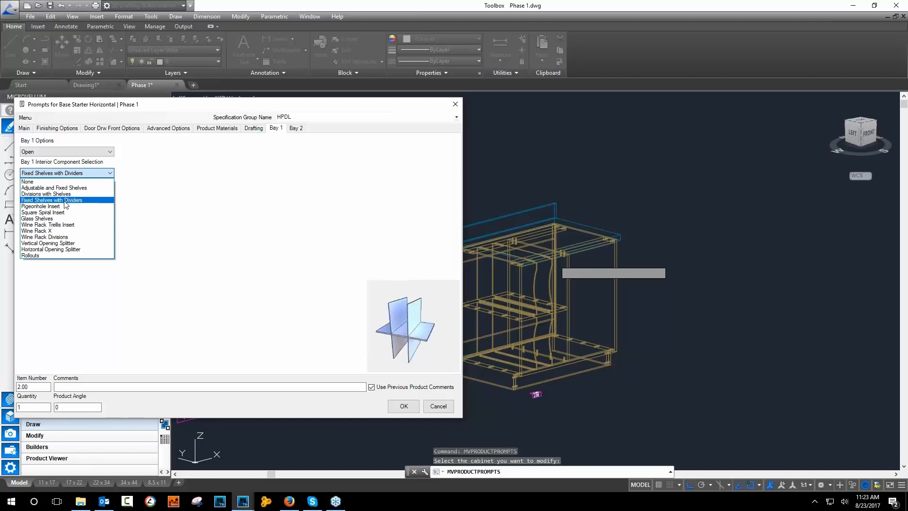
pyautogui.click(47, 202)
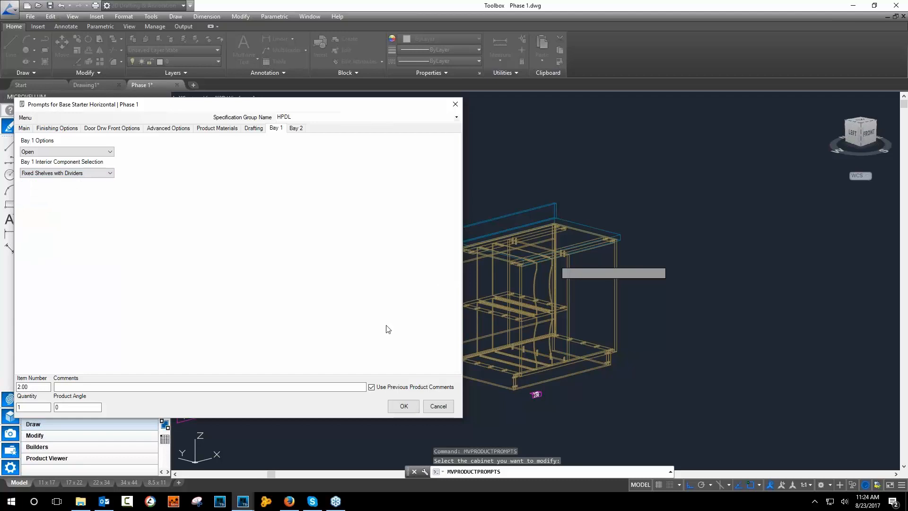
# Set the Bay 2 Interior Component Selection to Fixed Shelves with Dividers and apply the prompts to the cabinet.
pyautogui.click(296, 127)
pyautogui.click(101, 173)
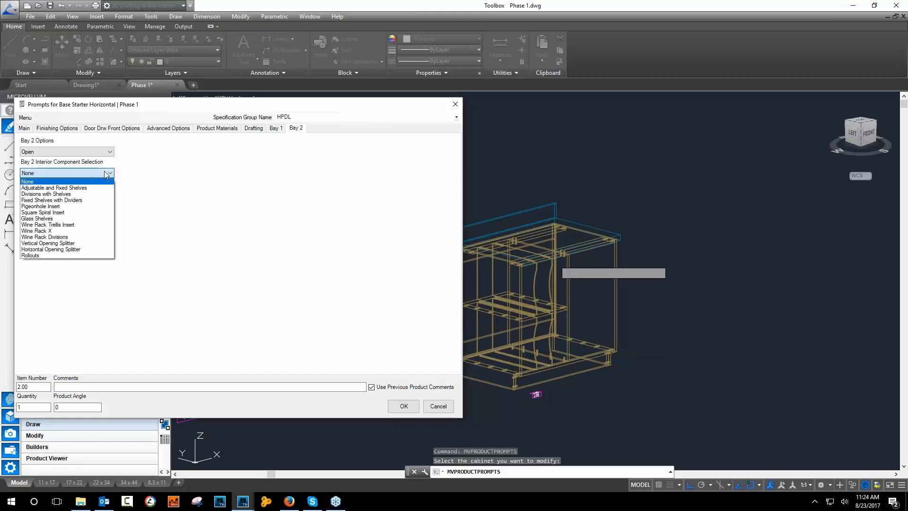
pyautogui.click(91, 201)
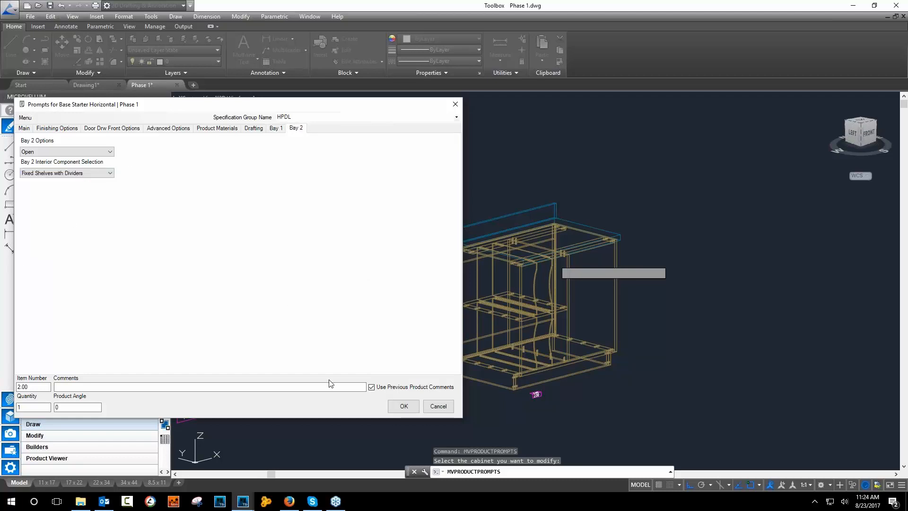
pyautogui.click(403, 406)
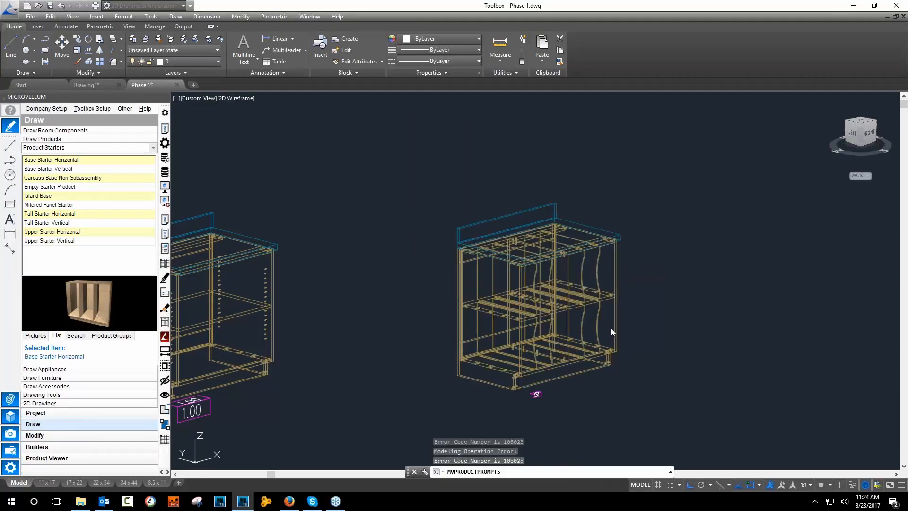
# Switch the drawing to the Front view to show the Base Starter Horizontal cabinet head-on.
pyautogui.click(348, 196)
pyautogui.scroll(1, 315, 170)
pyautogui.scroll(-4, 363, 203)
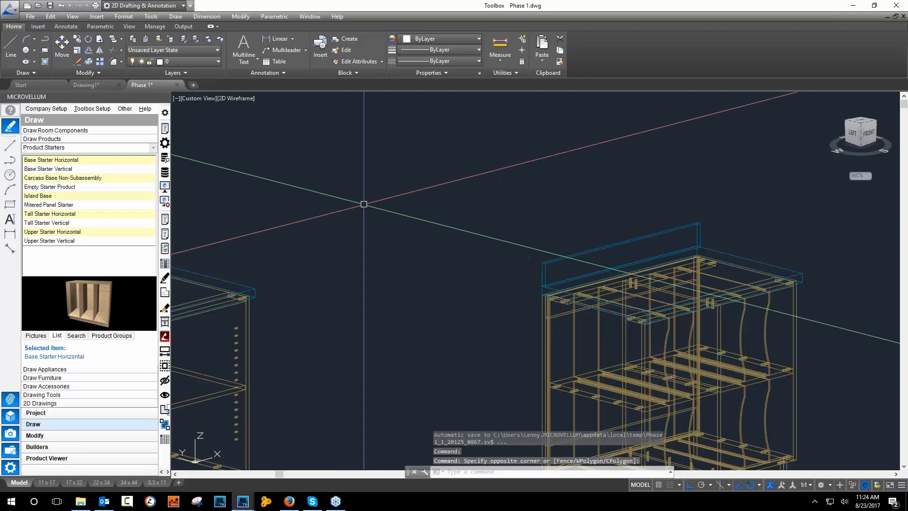
pyautogui.click(200, 99)
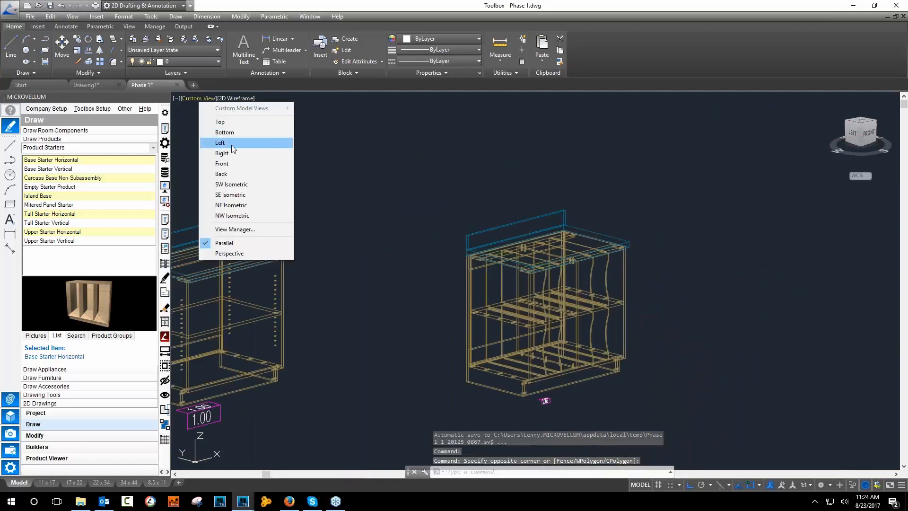
pyautogui.click(237, 163)
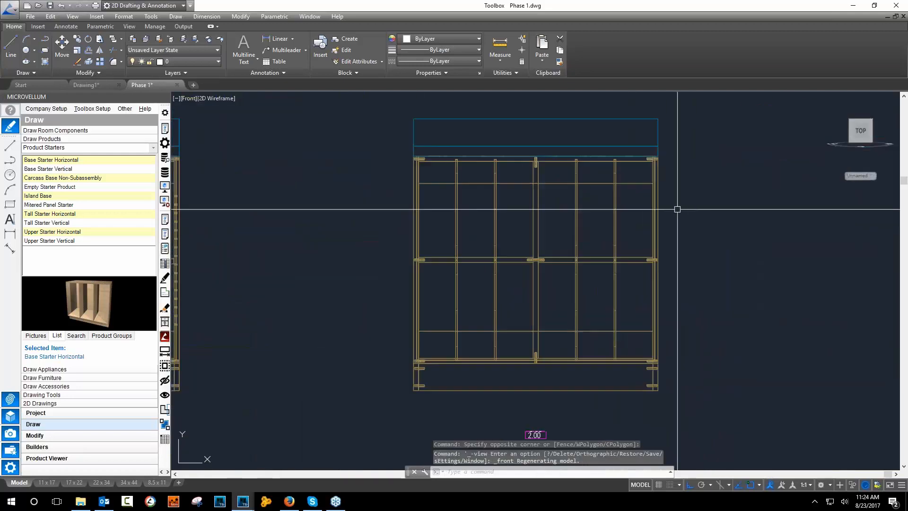
# Set the width of the Base Starter Horizontal cabinet to 45 in its product prompts and apply the change.
pyautogui.click(165, 219)
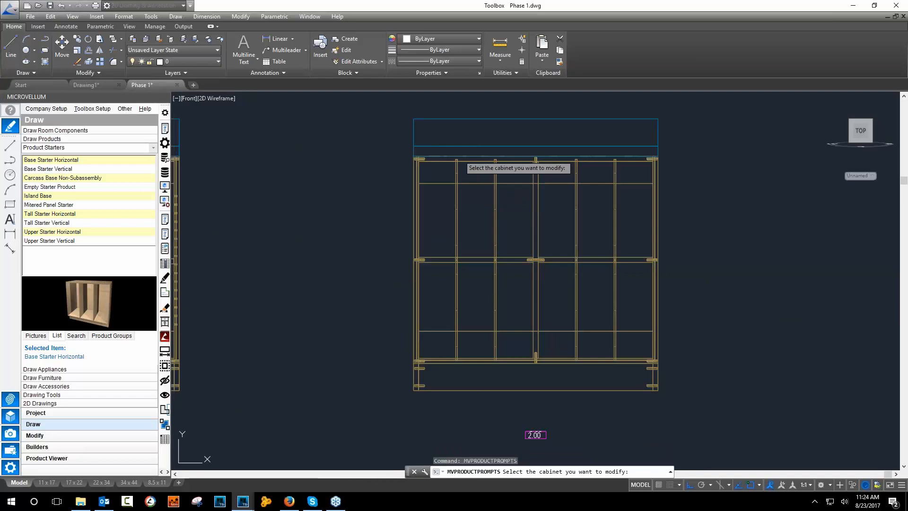
pyautogui.click(491, 189)
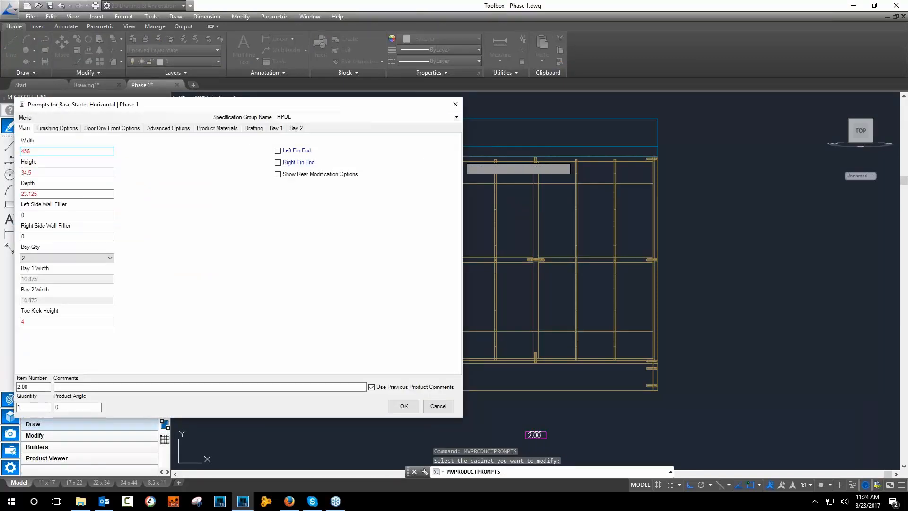
pyautogui.click(404, 406)
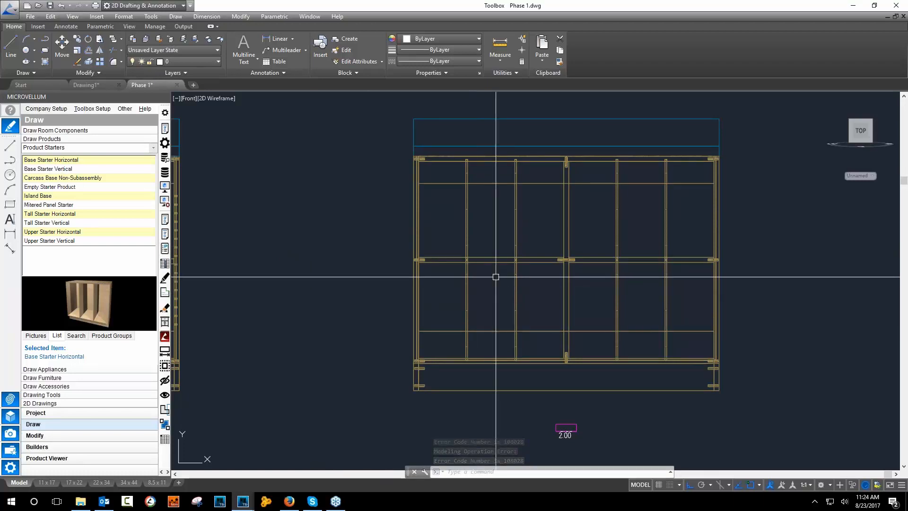
# Return the drawing to the southwest 3D view with the sw command and inspect the resized cabinet.
pyautogui.write('sw')
pyautogui.press('Return')
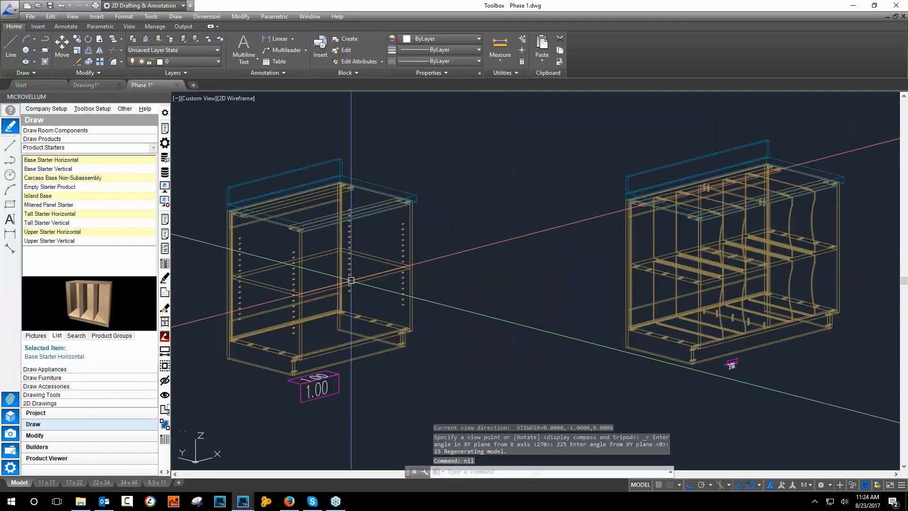
pyautogui.scroll(-2, 351, 279)
pyautogui.scroll(4, 713, 247)
pyautogui.scroll(-2, 713, 247)
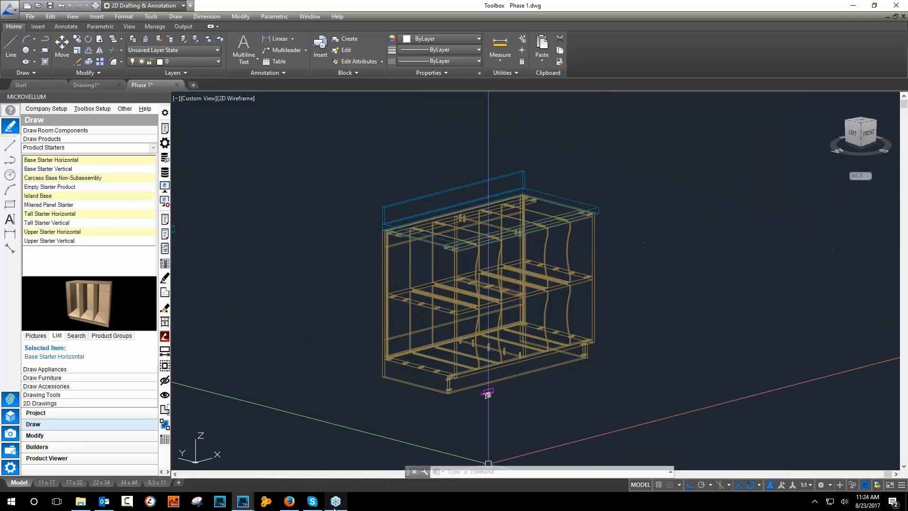
# Switch to Firefox, view the Microvellum Help Center article Counter Top Products (non-extruded), and return to the drawing.
pyautogui.moveTo(280, 506)
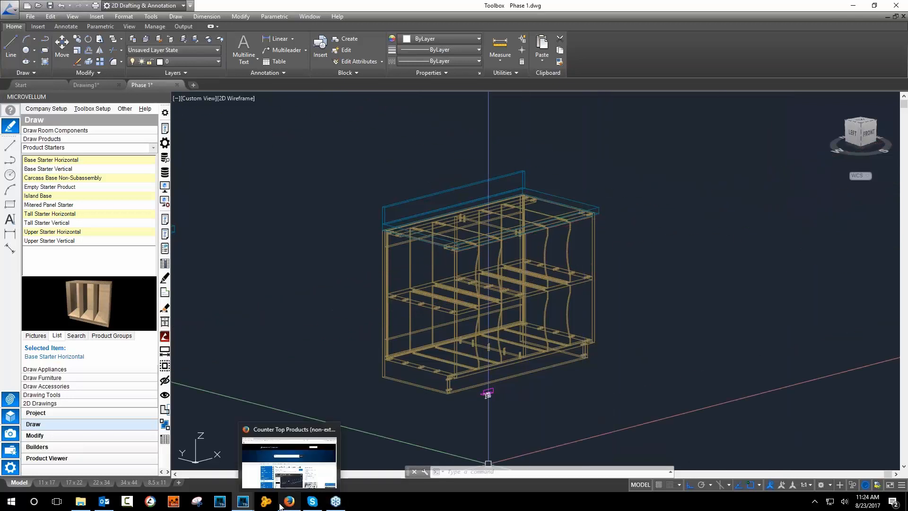
pyautogui.click(283, 504)
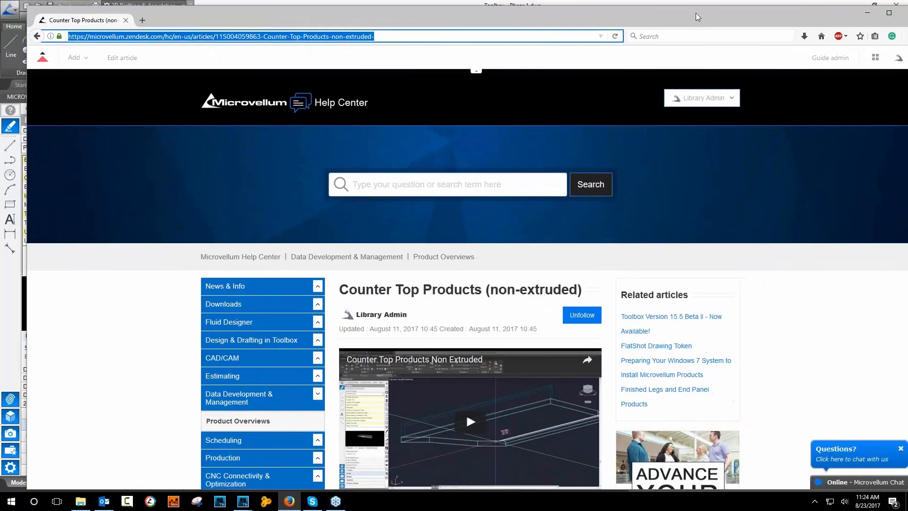
pyautogui.scroll(-2, 458, 300)
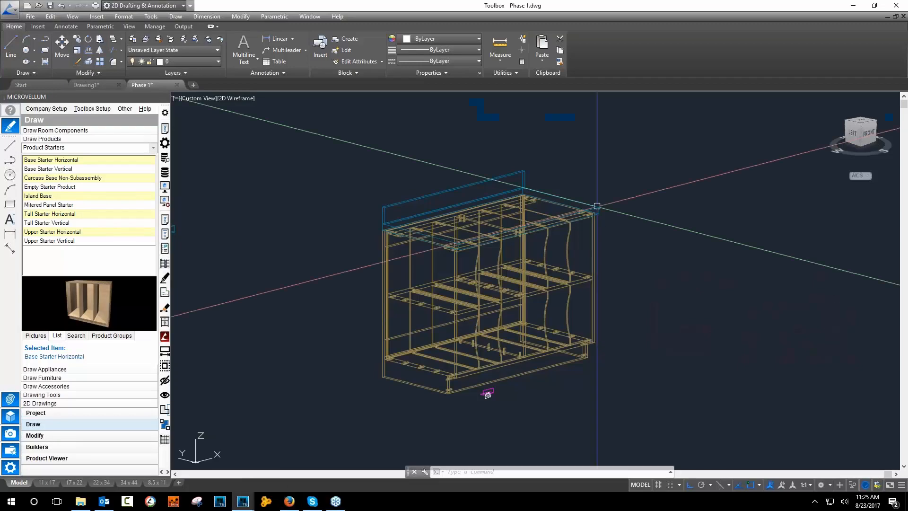
# Select the countertop of the Base Starter Horizontal cabinet in the drawing.
pyautogui.click(600, 213)
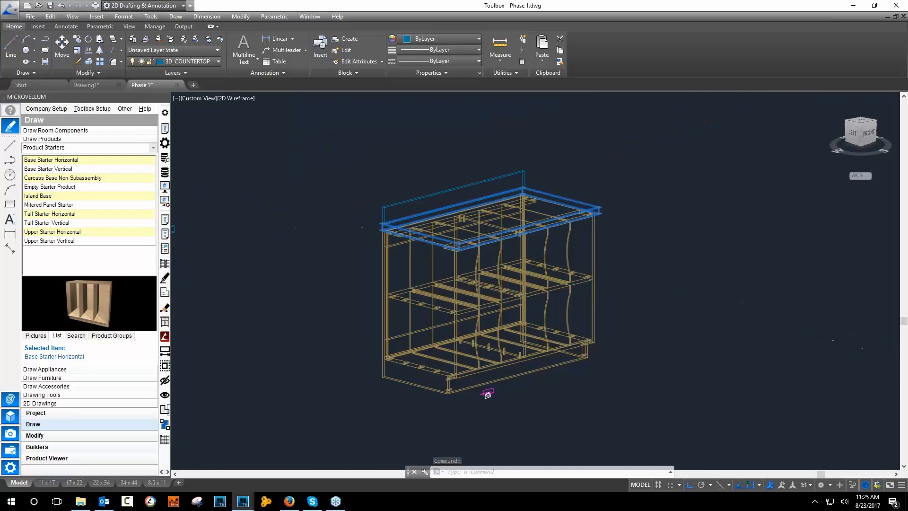
pyautogui.scroll(-2, 588, 189)
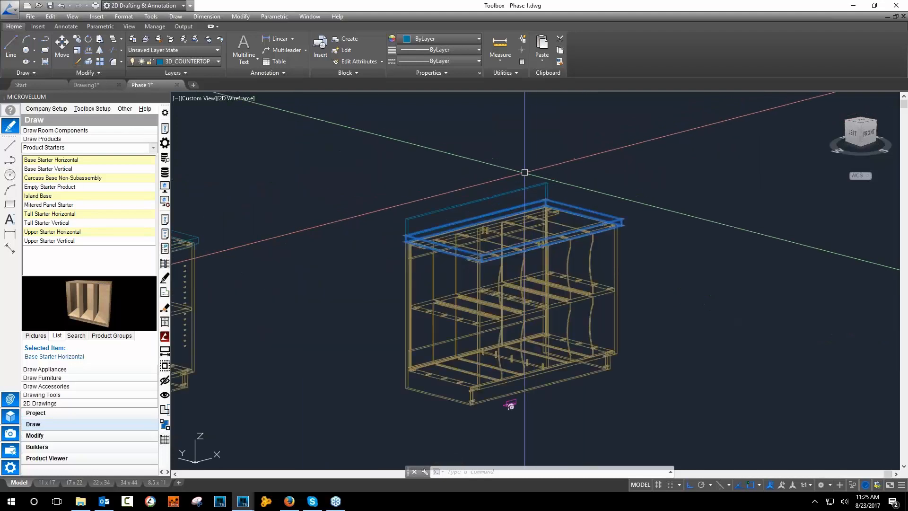
# Open the Base Starter Horizontal cabinet's design data and inspect the height formula of the Base Counter Top subassembly.
pyautogui.click(164, 264)
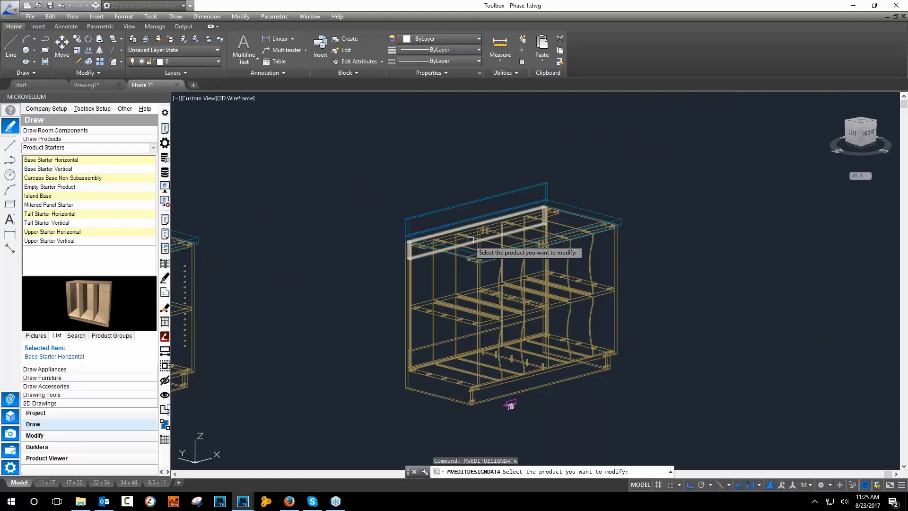
pyautogui.click(484, 237)
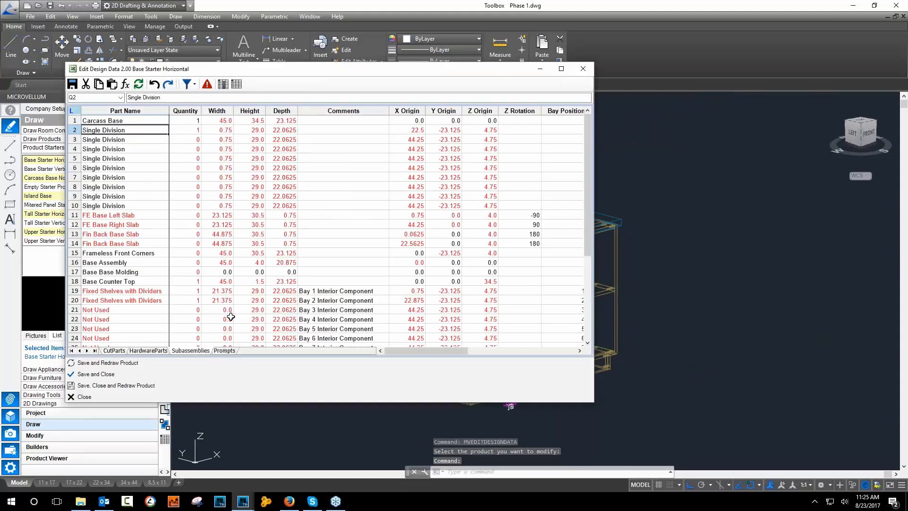
pyautogui.click(131, 284)
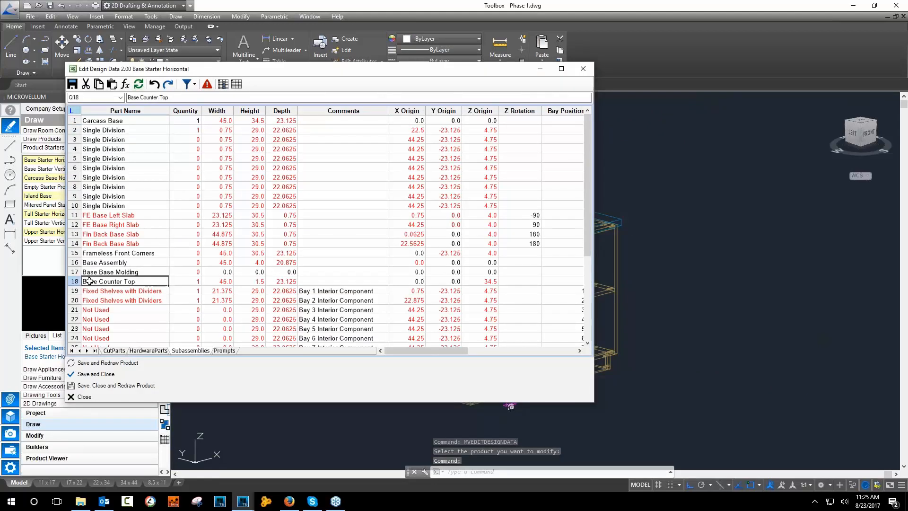
pyautogui.click(74, 282)
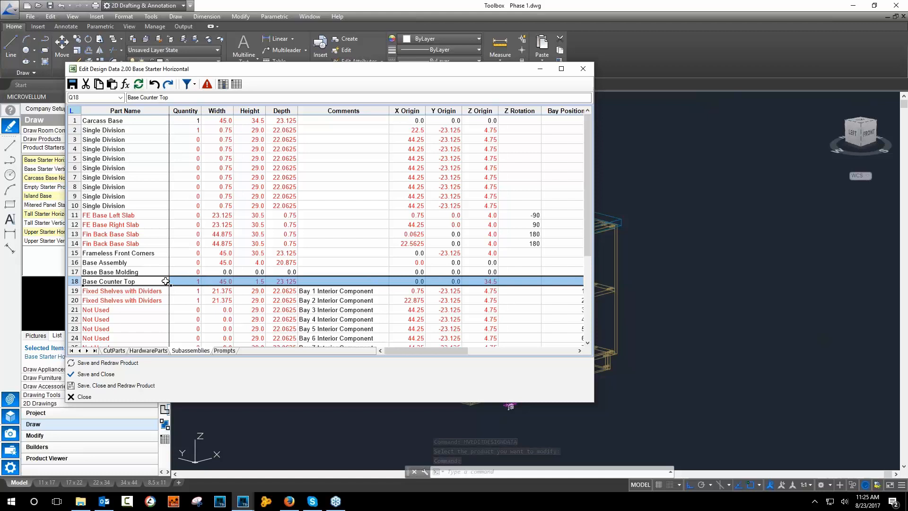
pyautogui.click(250, 281)
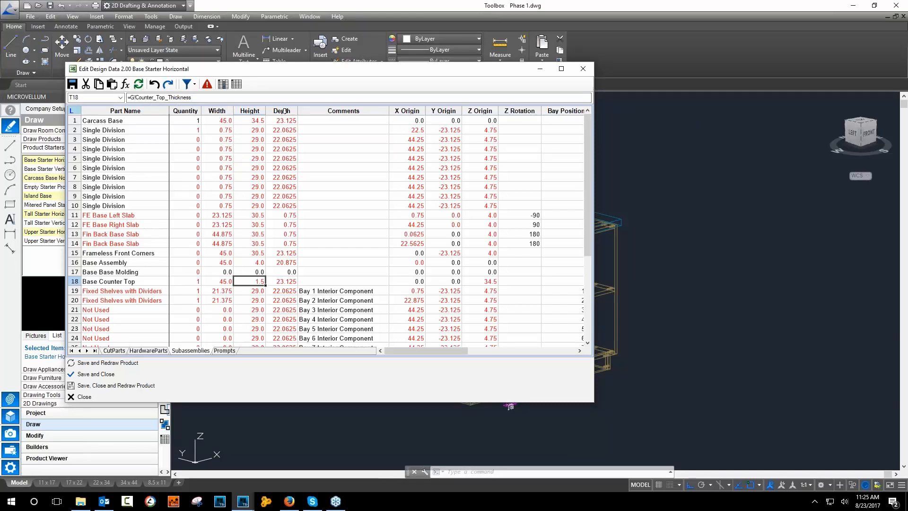
pyautogui.click(583, 69)
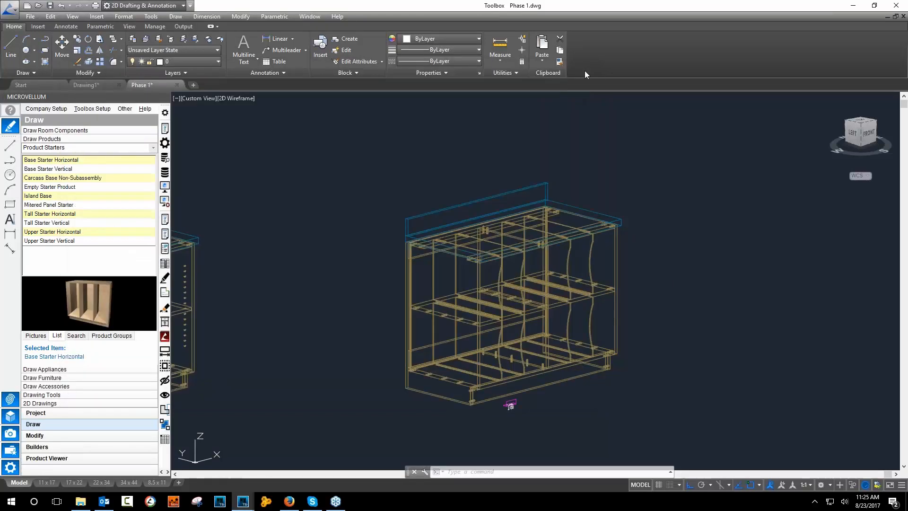
# Open the project's specification group setup and the global file of the HPDL group.
pyautogui.click(164, 201)
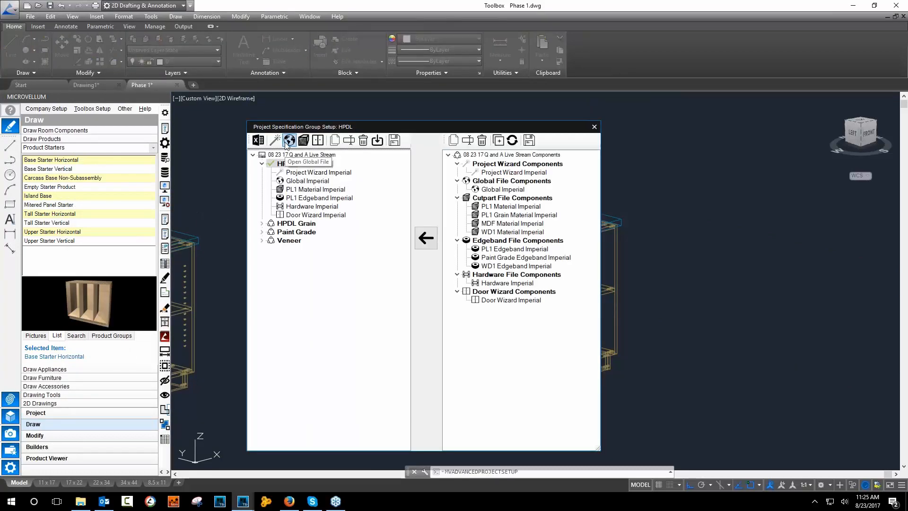
pyautogui.moveTo(396, 130); pyautogui.dragTo(252, 103)
pyautogui.click(149, 118)
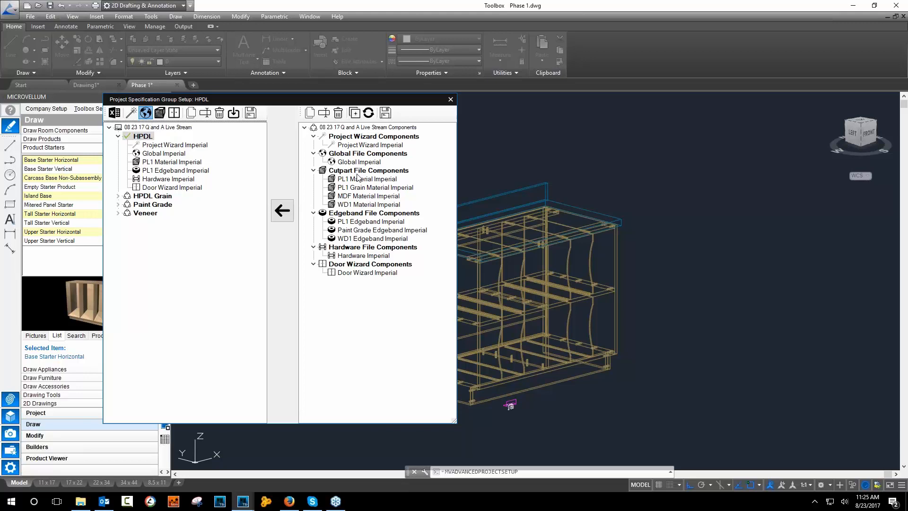
# Find the Counter Top Thickness global variable, inspect its value, and close the HPDL specification group setup without changes.
pyautogui.click(251, 129)
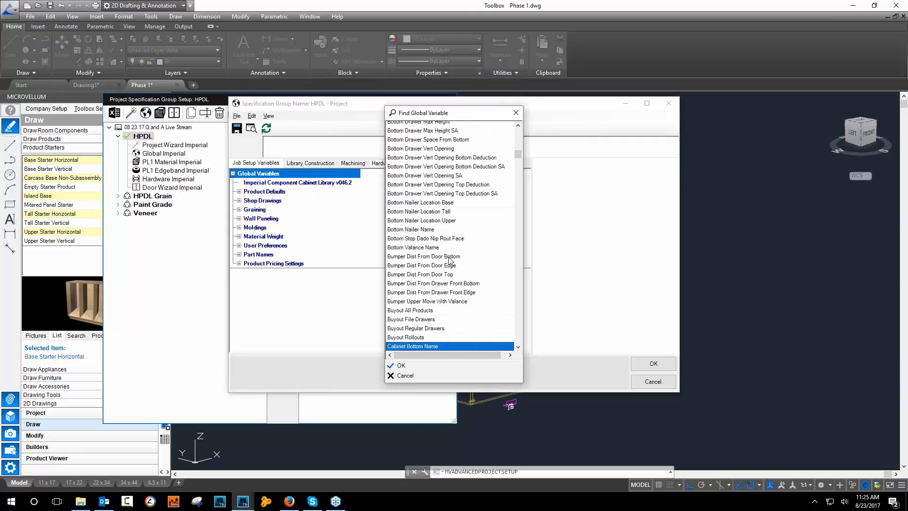
pyautogui.scroll(-15, 449, 261)
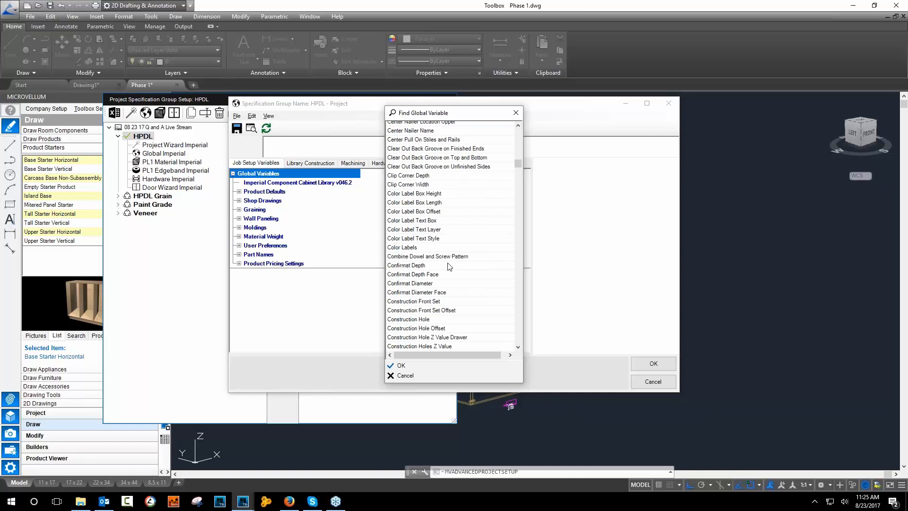
pyautogui.scroll(-4, 449, 266)
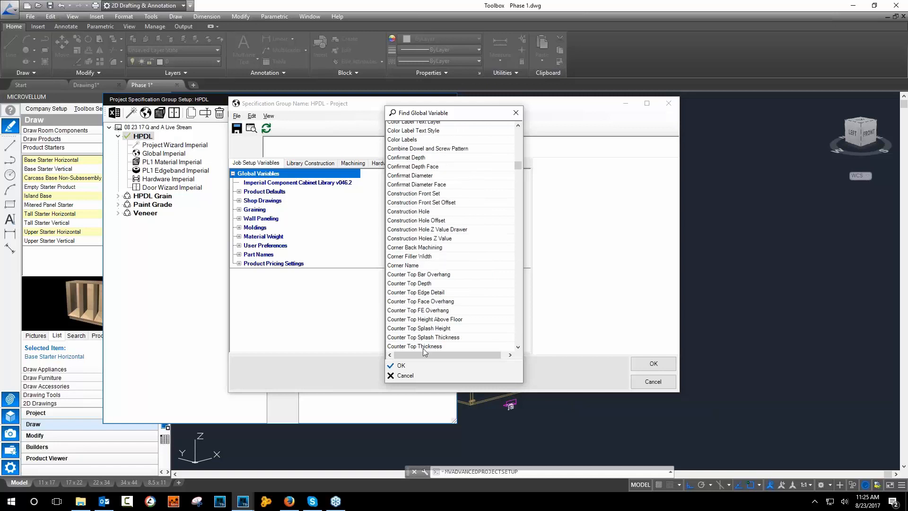
pyautogui.click(418, 363)
pyautogui.moveTo(524, 229); pyautogui.dragTo(523, 284)
pyautogui.click(382, 267)
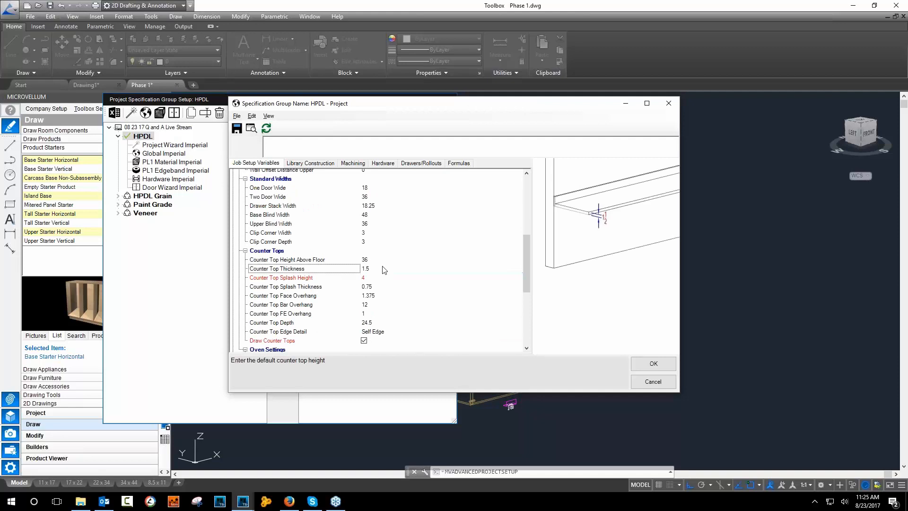
pyautogui.click(383, 269)
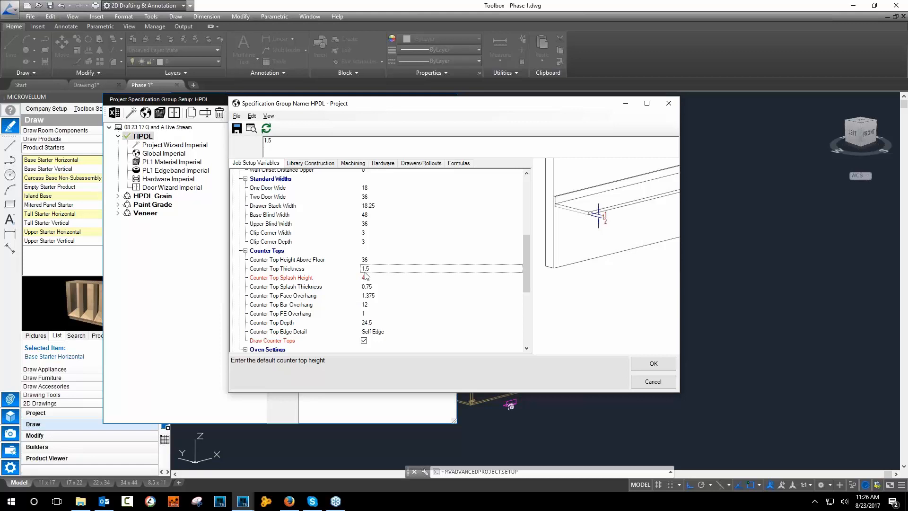
pyautogui.click(653, 381)
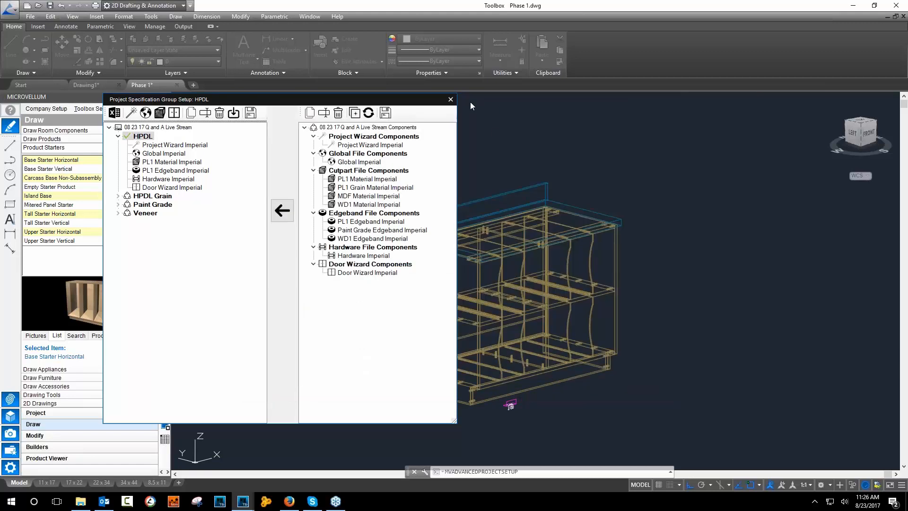
pyautogui.click(450, 100)
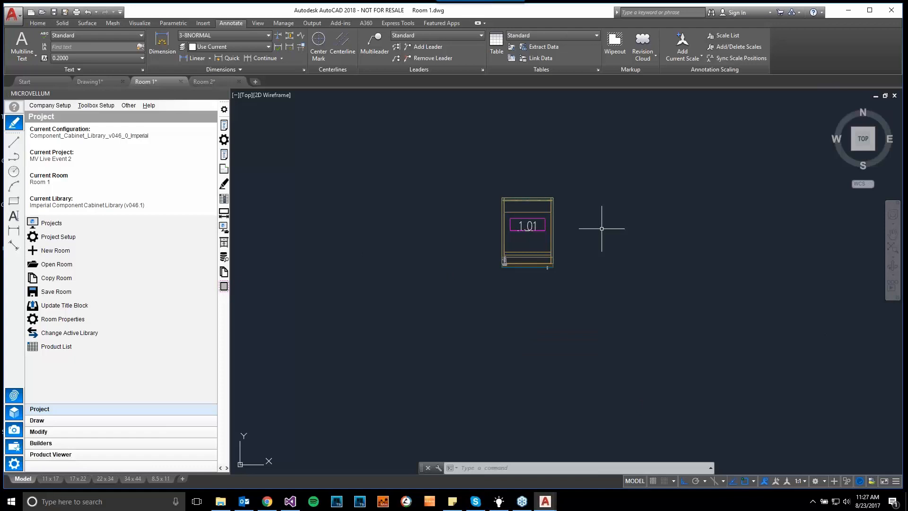
# Show the Product Viewer for Room 1 and compare its product entries with the cabinet drawn in the room.
pyautogui.click(59, 454)
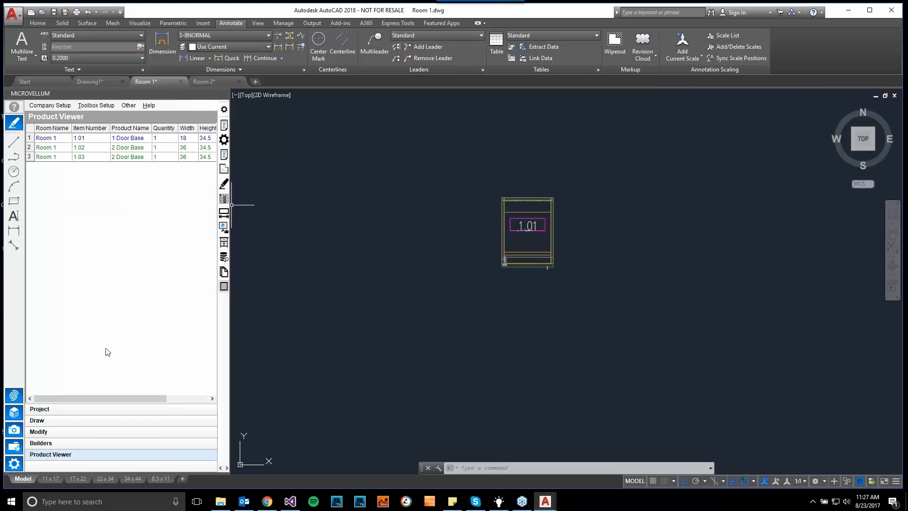
pyautogui.click(73, 409)
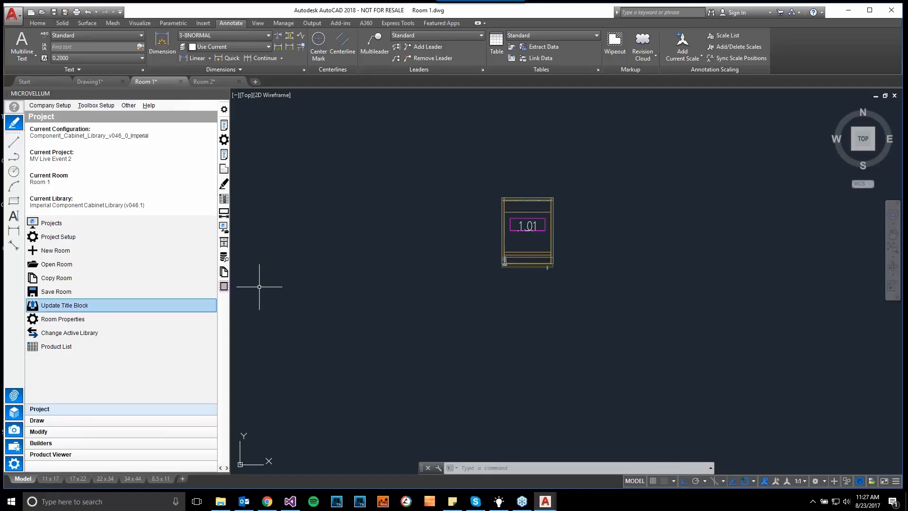
pyautogui.click(71, 455)
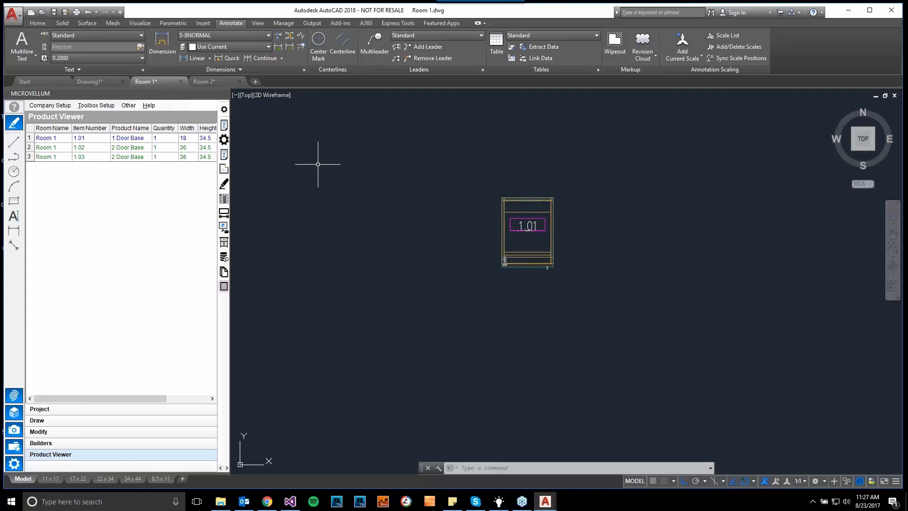
pyautogui.scroll(-3, 501, 262)
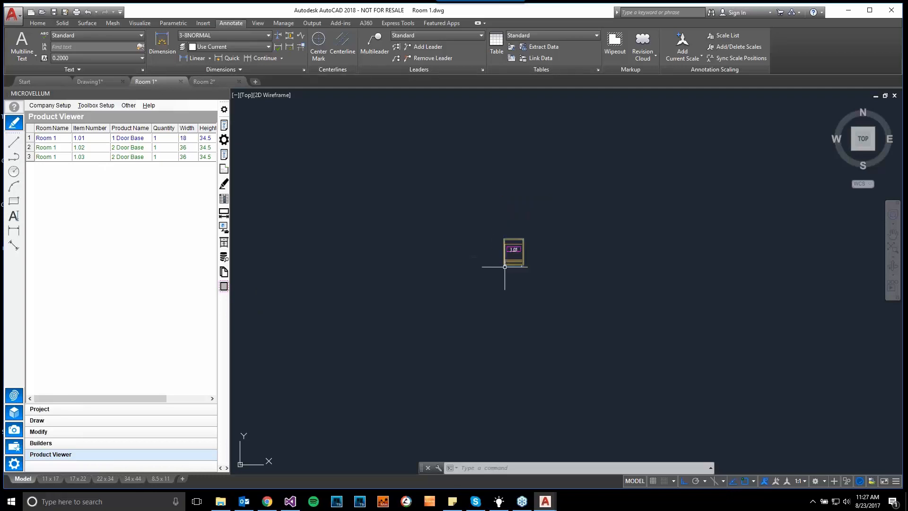
pyautogui.scroll(3, 507, 274)
pyautogui.scroll(4, 525, 288)
pyautogui.scroll(-3, 537, 302)
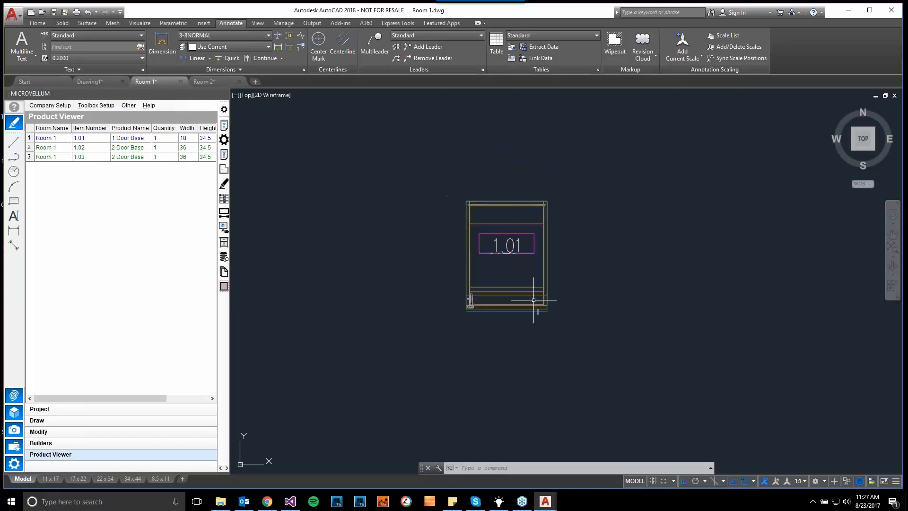
pyautogui.moveTo(536, 304); pyautogui.dragTo(574, 283, button='middle')
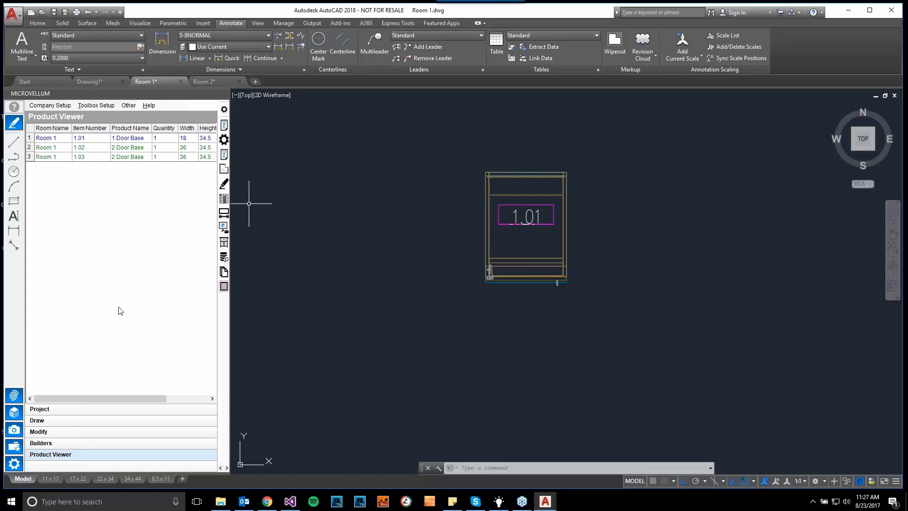
# Switch to the Room 2 drawing and check its products in the Product Viewer and its current project information.
pyautogui.click(43, 408)
pyautogui.click(203, 82)
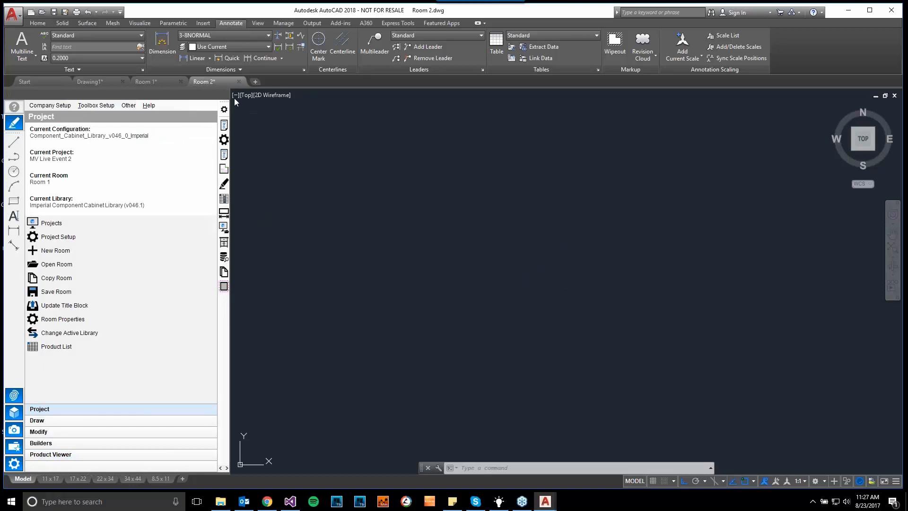
pyautogui.click(75, 455)
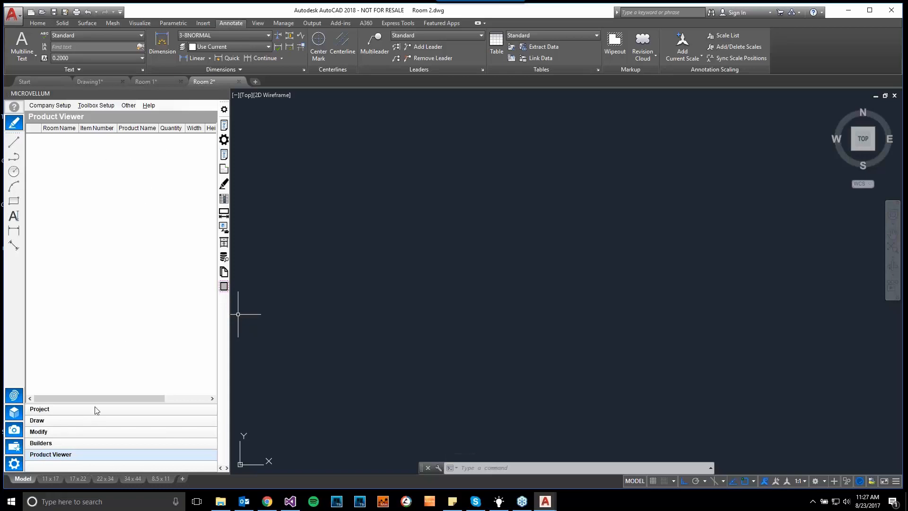
pyautogui.click(64, 410)
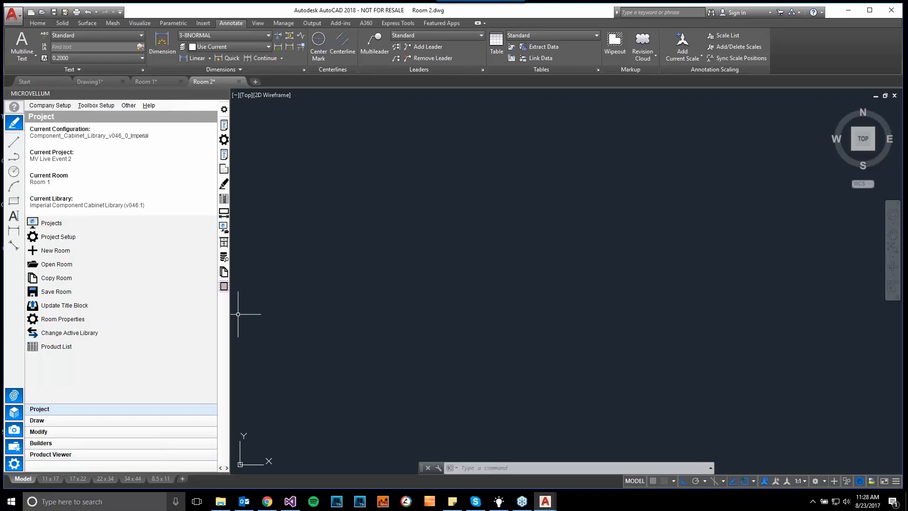
pyautogui.click(66, 456)
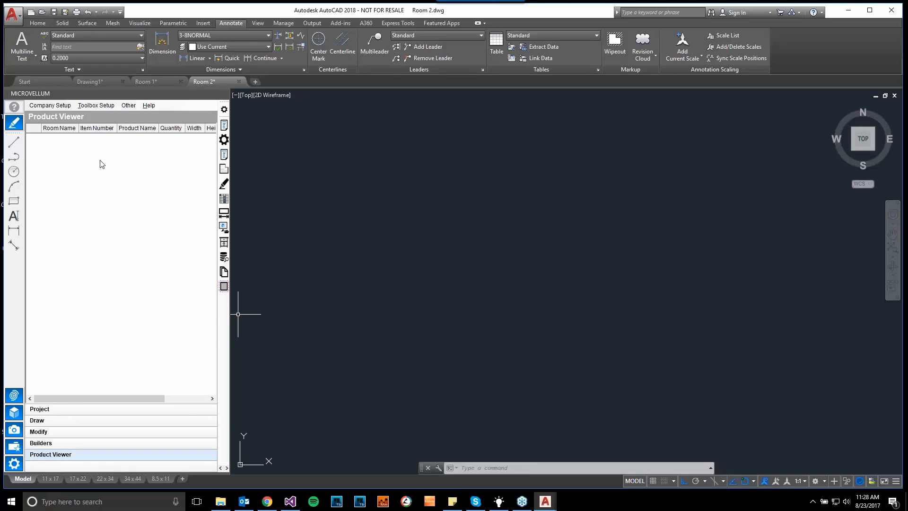
# Return to the Room 1 drawing and refresh its Product Viewer list.
pyautogui.click(152, 85)
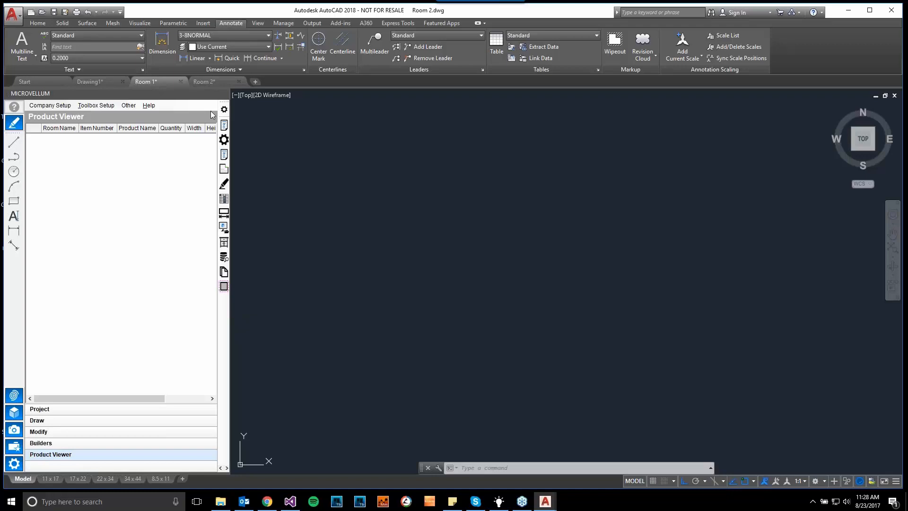
pyautogui.rightClick(78, 183)
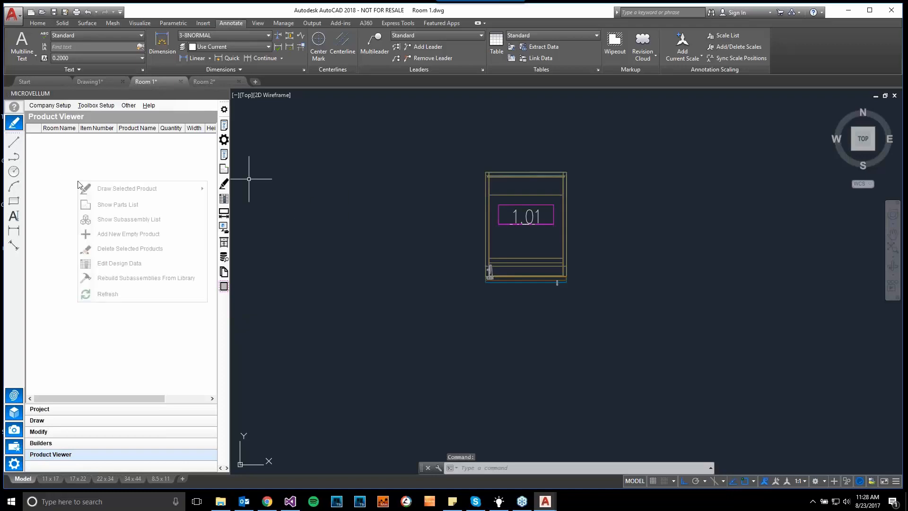
pyautogui.click(120, 297)
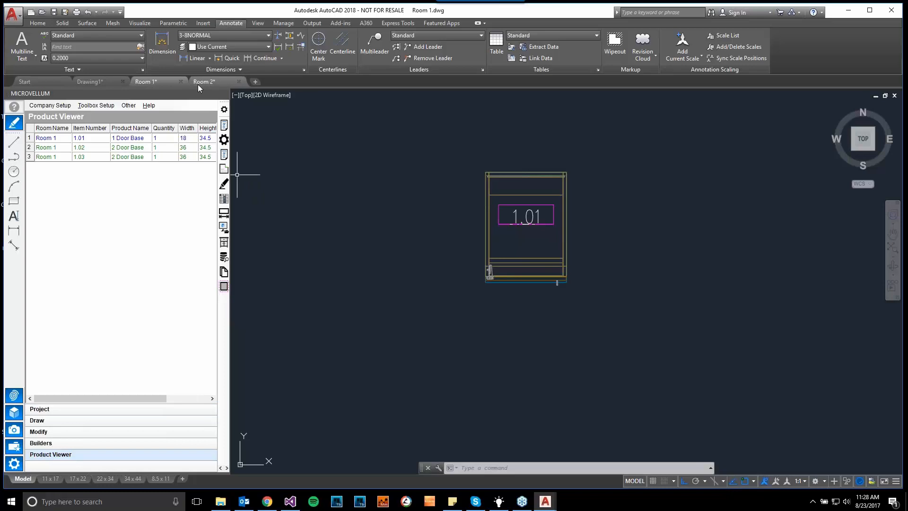
# Open the project's Product List and view the products of Room 1, Room 2 and the whole MV Live Event 2 project.
pyautogui.click(57, 408)
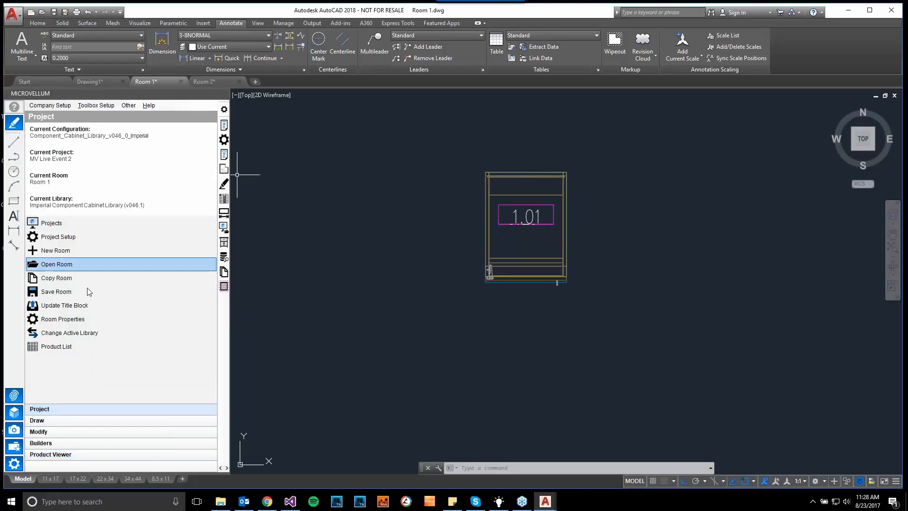
pyautogui.click(60, 348)
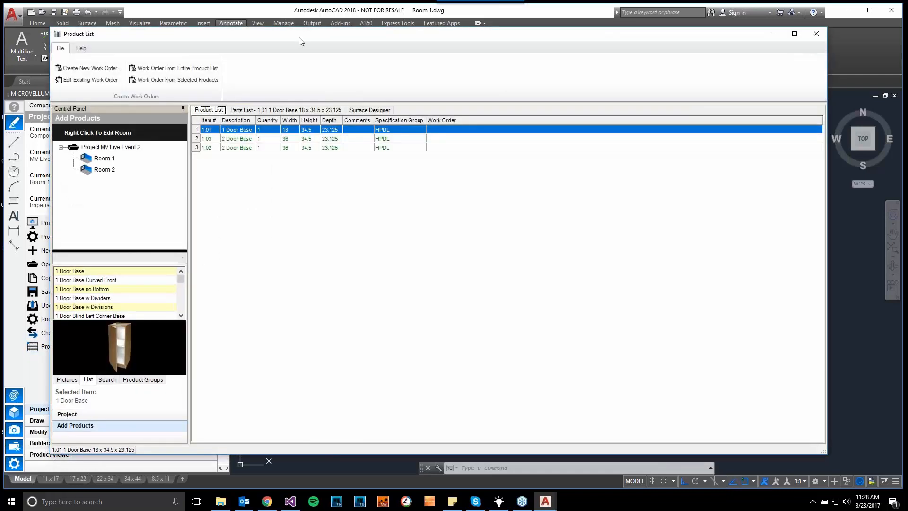
pyautogui.moveTo(298, 38); pyautogui.dragTo(311, 43)
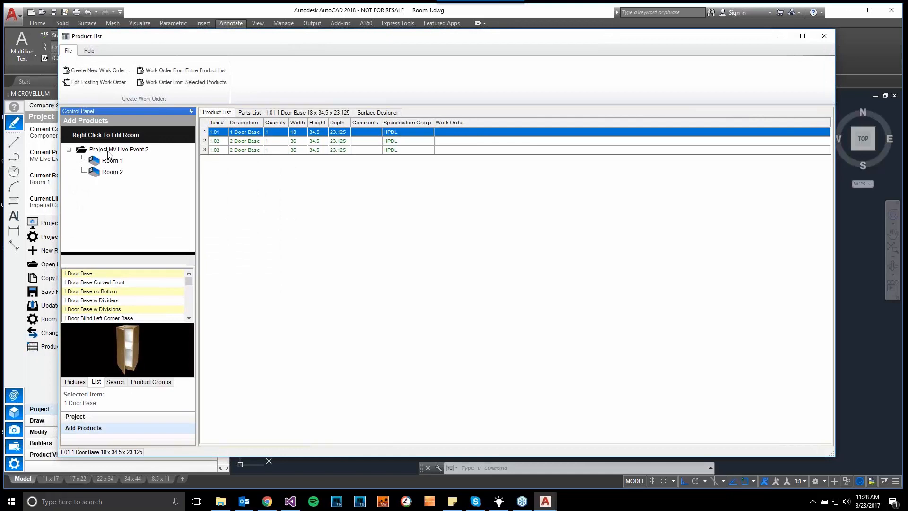
pyautogui.click(116, 151)
pyautogui.click(115, 162)
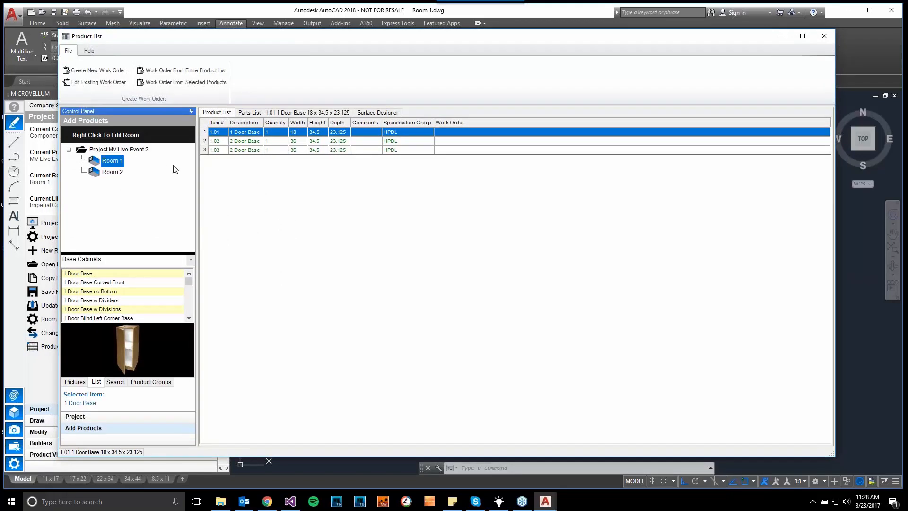
pyautogui.click(122, 172)
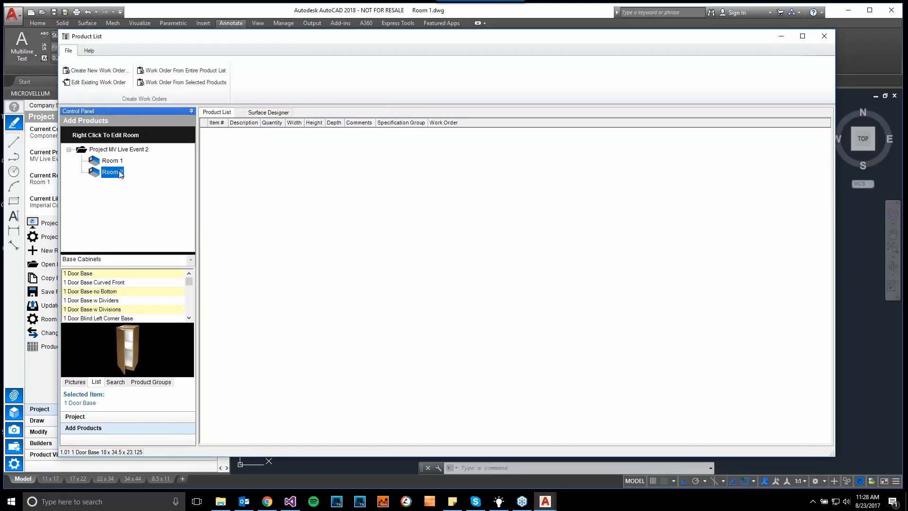
pyautogui.click(112, 161)
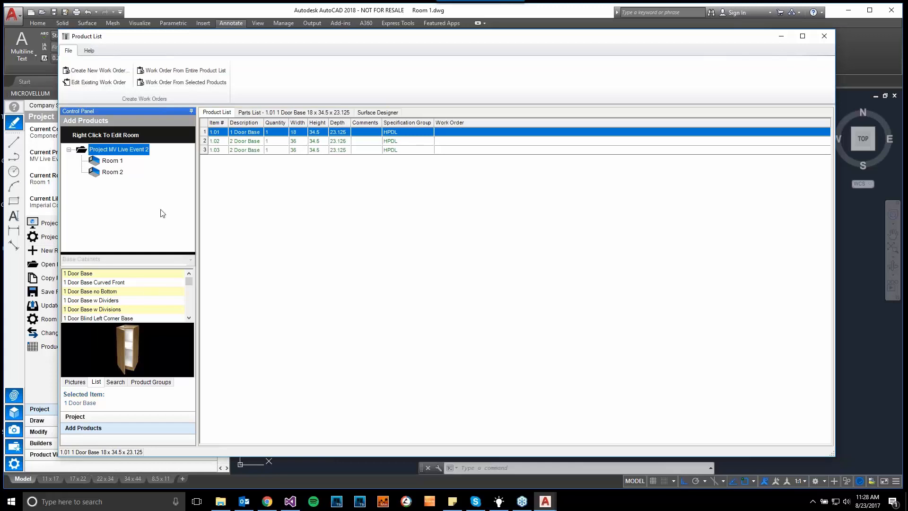
pyautogui.click(115, 161)
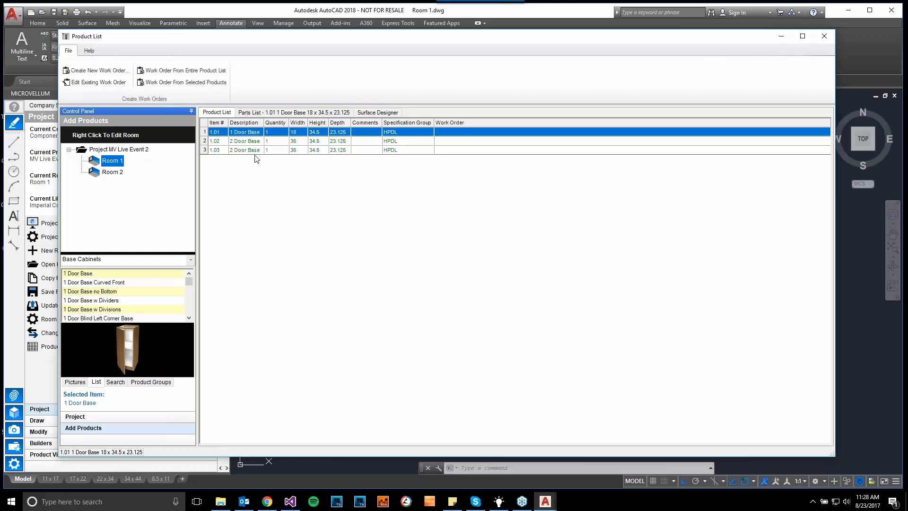
# Move the 2 Door Base product with item number 1.03 from Room 1 to Room 2 and show Room 2's products.
pyautogui.rightClick(245, 150)
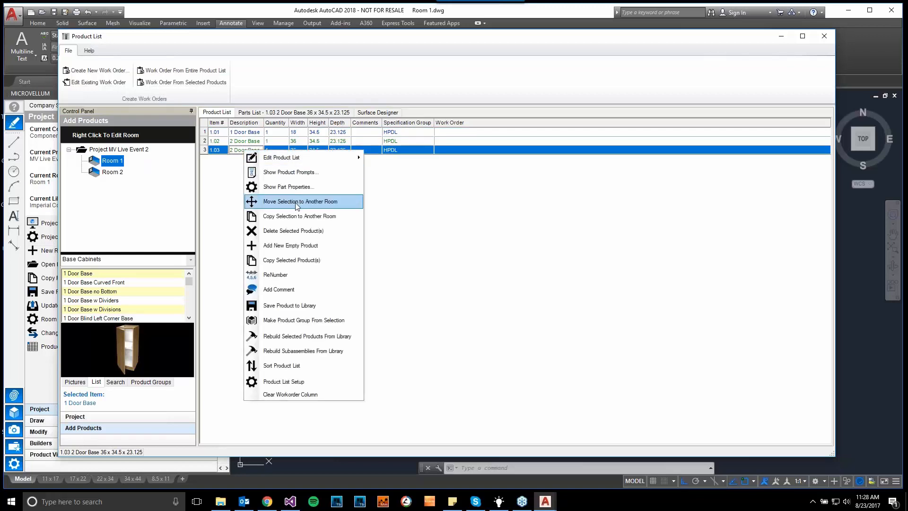
pyautogui.click(296, 201)
pyautogui.click(434, 143)
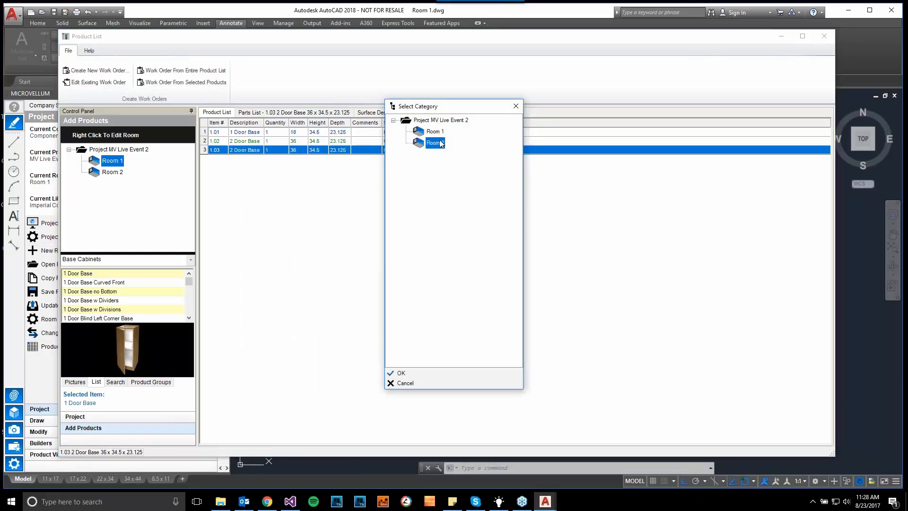
pyautogui.click(415, 371)
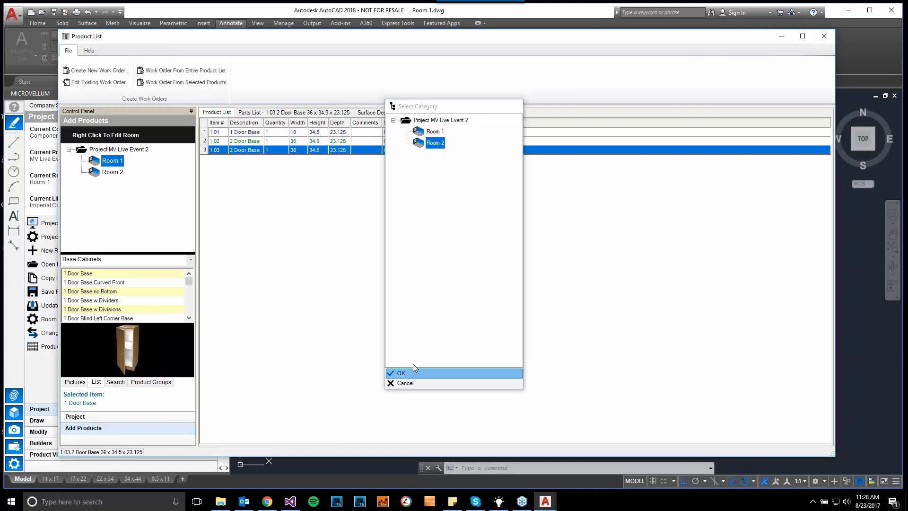
pyautogui.click(114, 172)
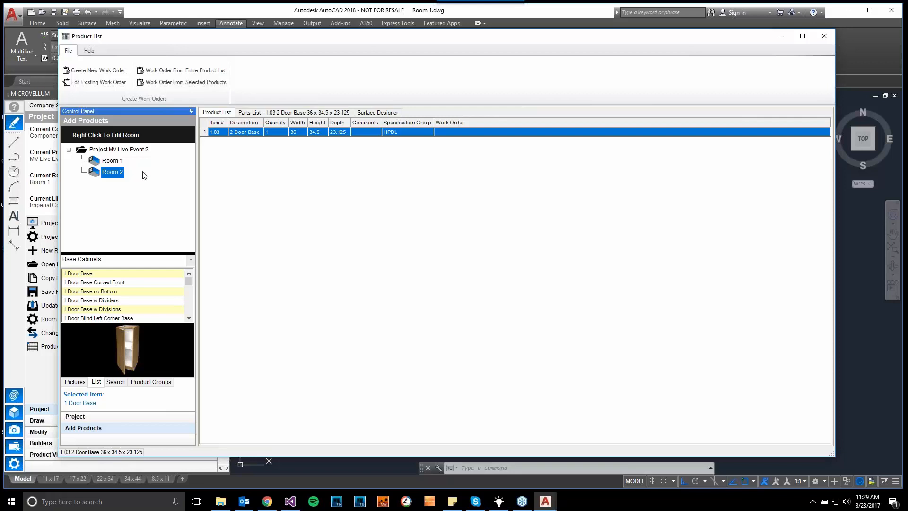
# Close the Product List, open the Room 2 drawing and show its products in the Product Viewer.
pyautogui.click(824, 36)
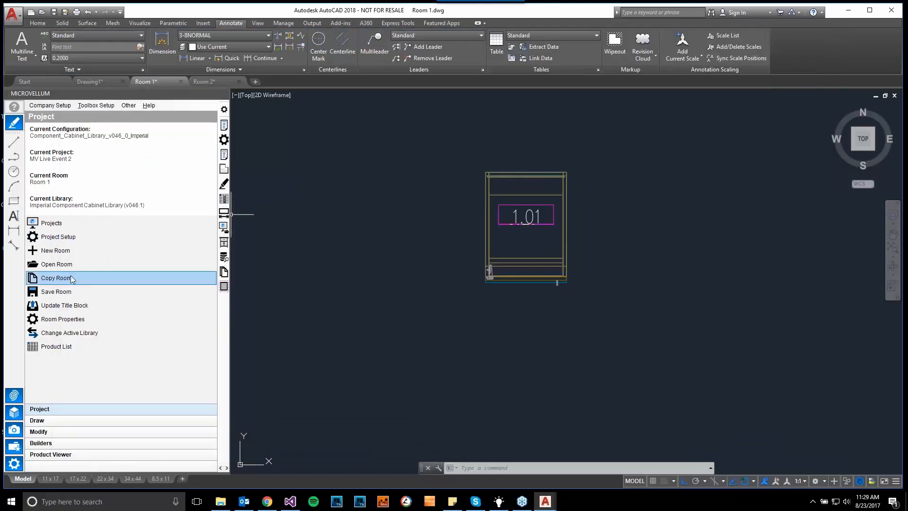
pyautogui.click(57, 265)
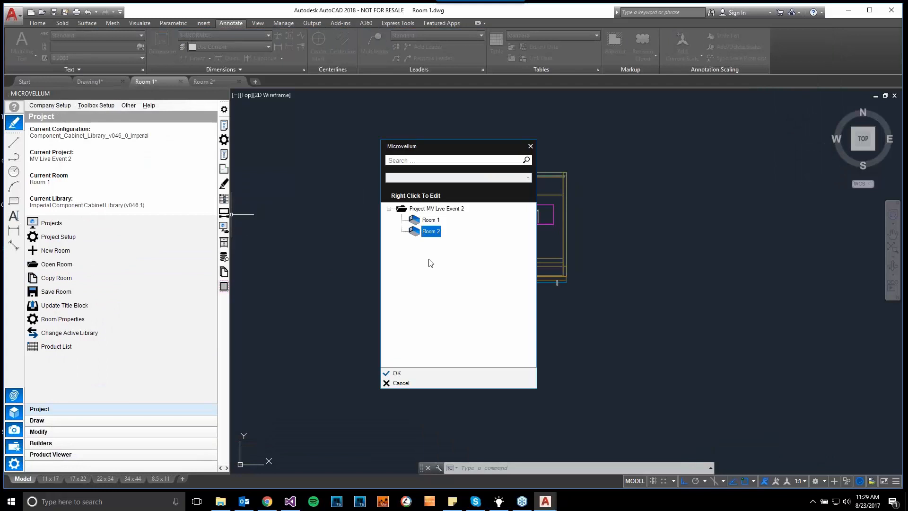
pyautogui.click(395, 373)
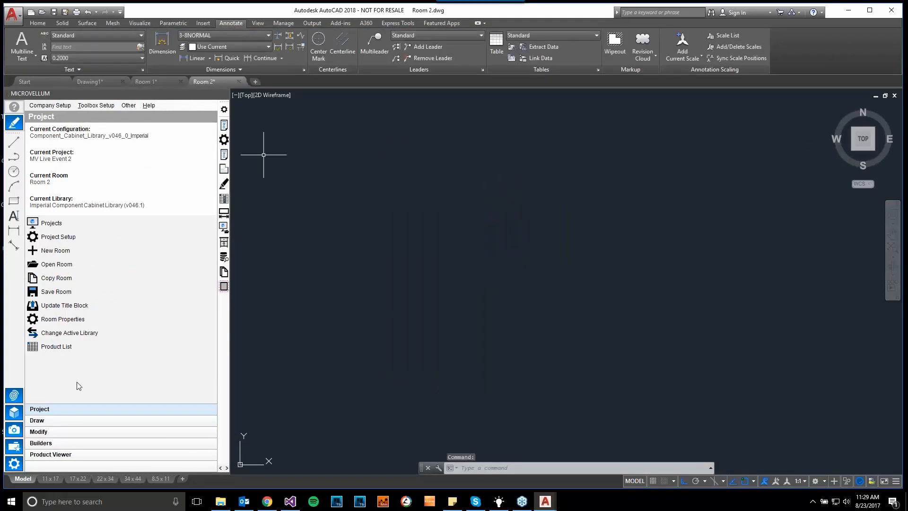
pyautogui.click(52, 454)
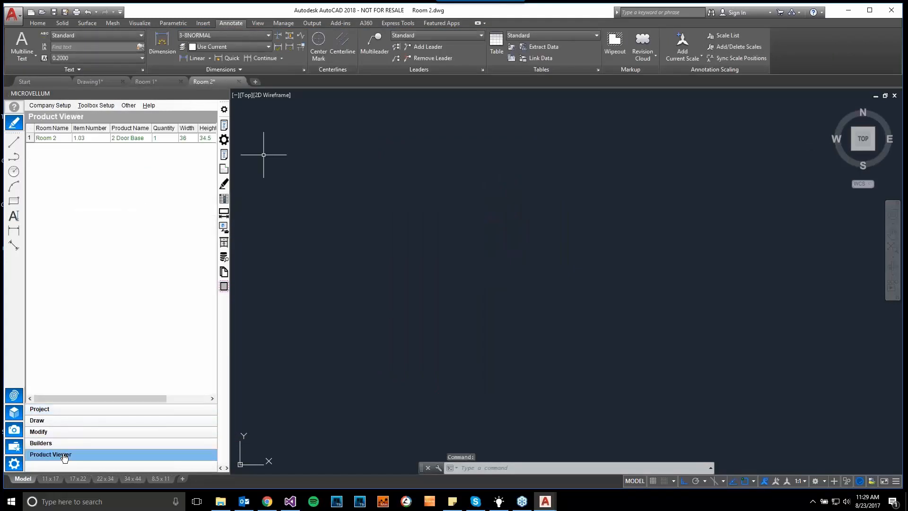
# Draw the 2 Door Base in Room 2 with Place Product at Selected Point, accepting its existing prompts.
pyautogui.click(119, 140)
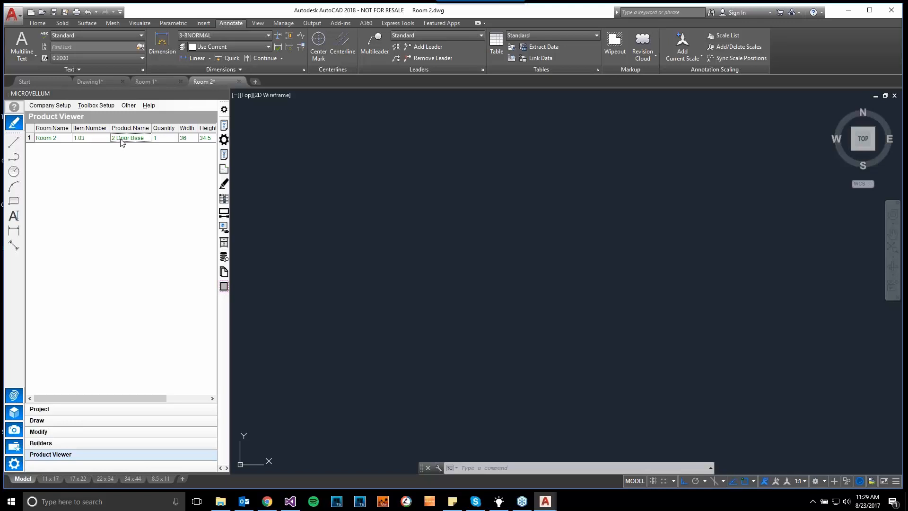
pyautogui.rightClick(119, 138)
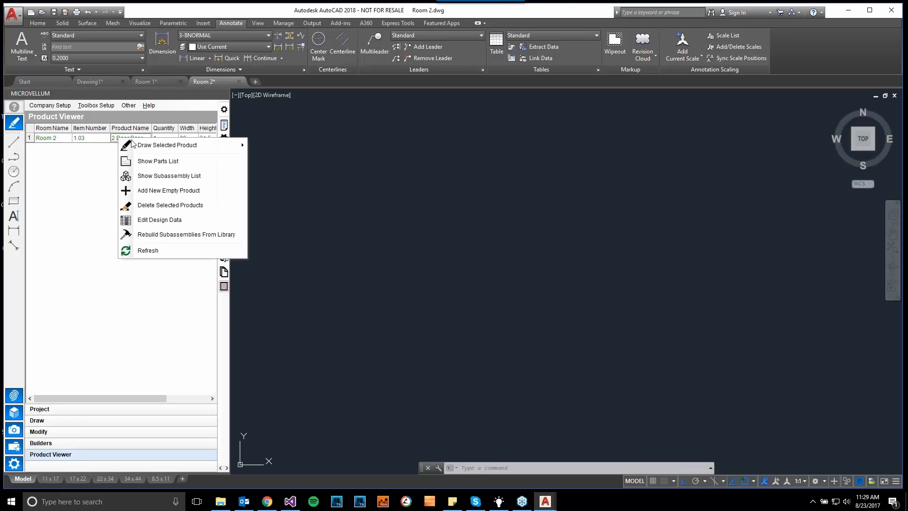
pyautogui.moveTo(160, 148)
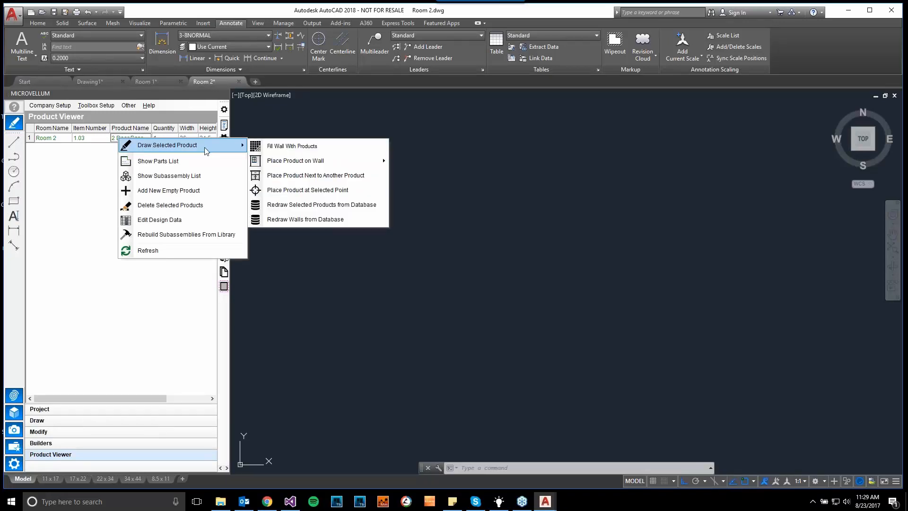
pyautogui.moveTo(301, 165)
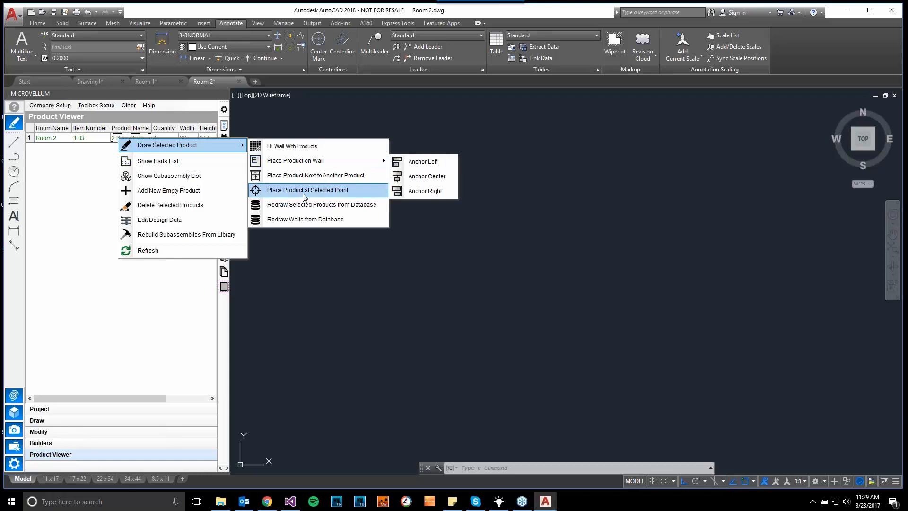
pyautogui.click(299, 191)
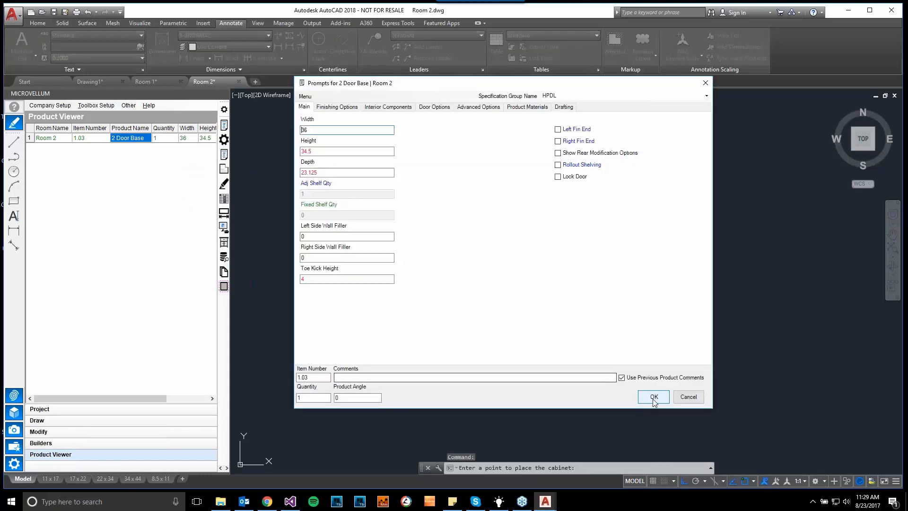
pyautogui.click(647, 396)
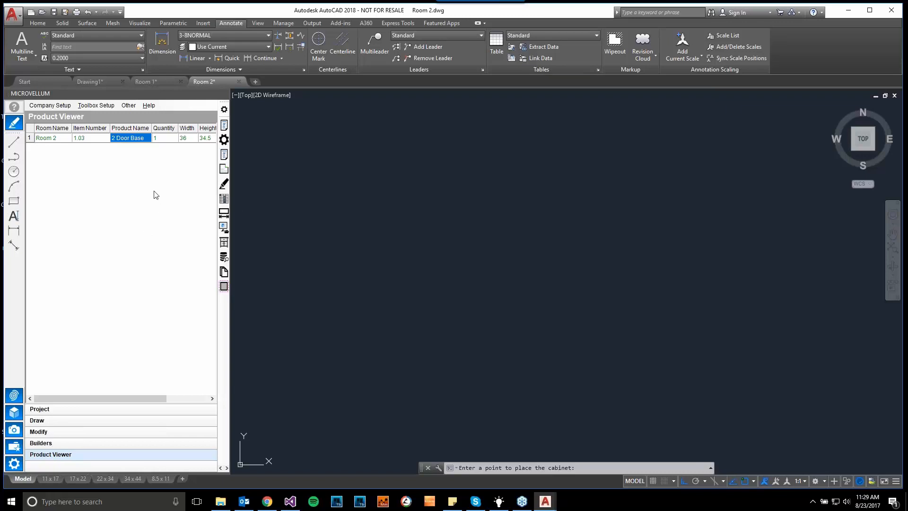
pyautogui.press('Escape')
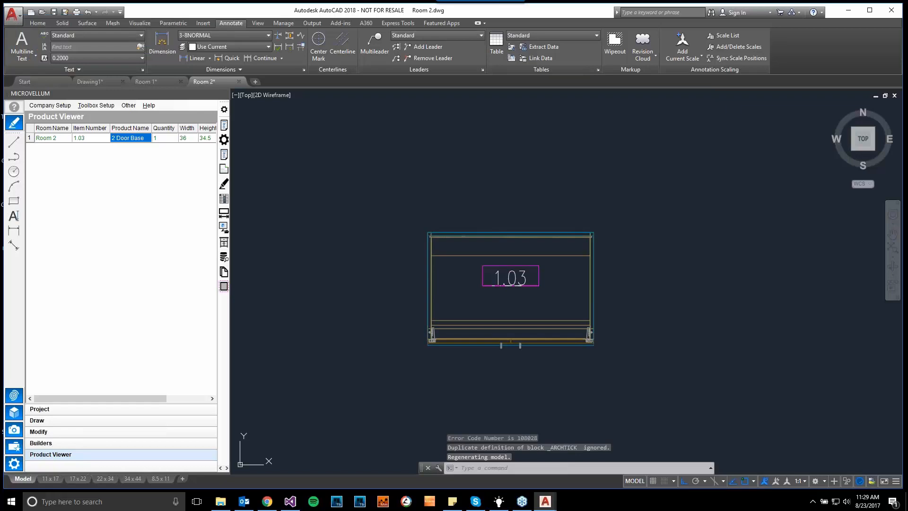
# Examine the available product commands and the Edit Design Data spreadsheet for Room 2's 2 Door Base, then close it.
pyautogui.rightClick(128, 140)
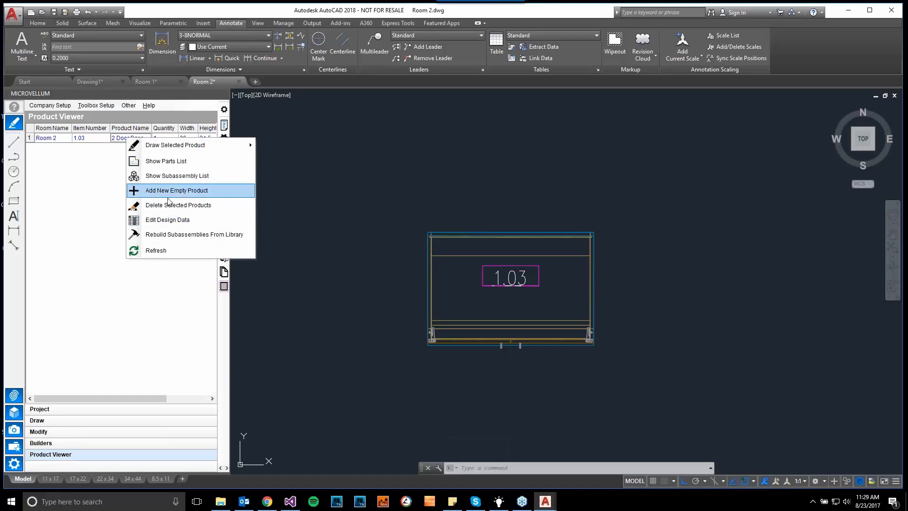
pyautogui.click(81, 161)
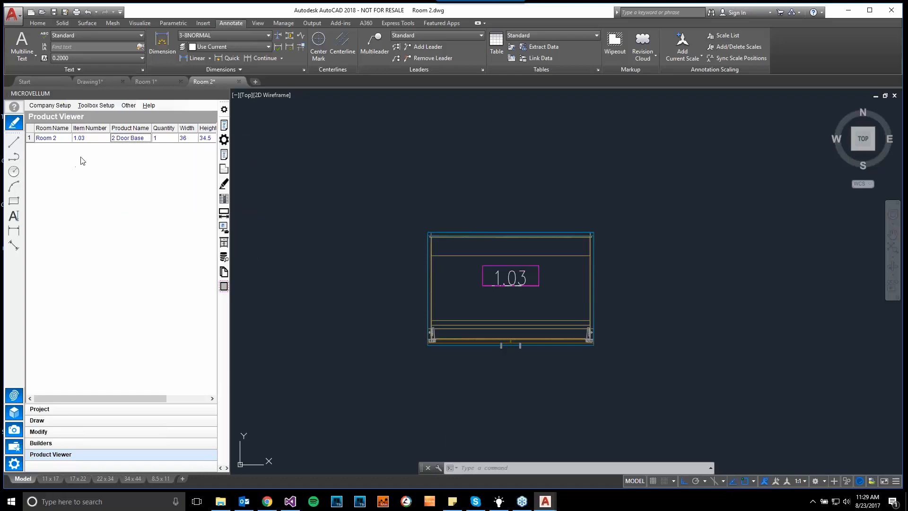
pyautogui.rightClick(123, 138)
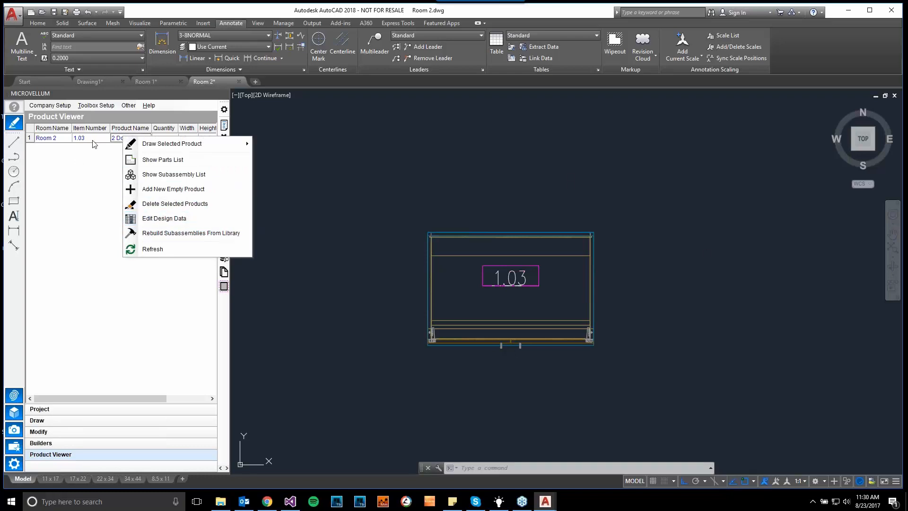
pyautogui.click(166, 219)
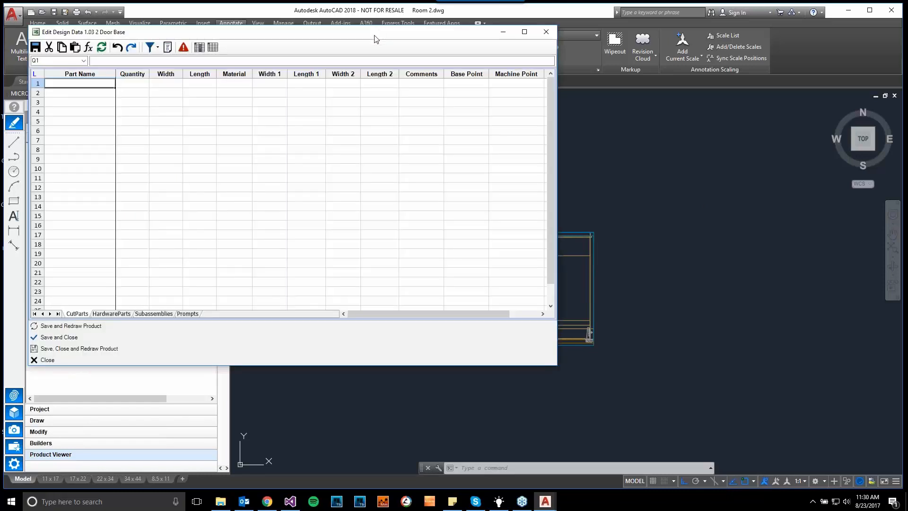
pyautogui.moveTo(373, 34); pyautogui.dragTo(420, 90)
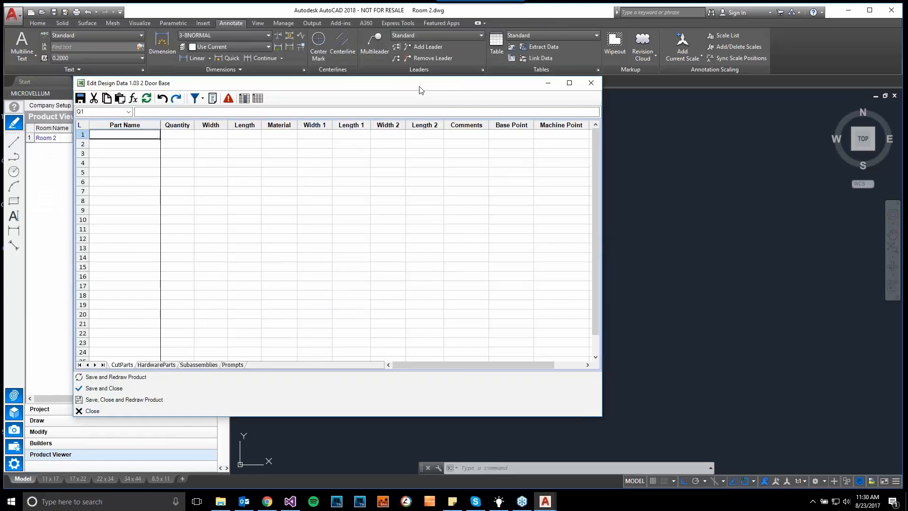
pyautogui.click(591, 82)
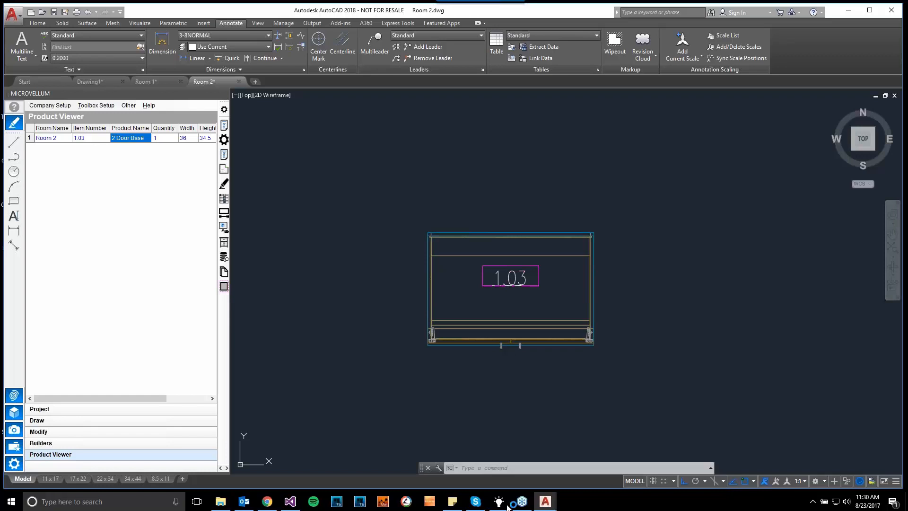
# Examine the configurations offered by Delete Configuration, including Component_Cabinet_Library_v045_0_Imperial and v046_1_Imperial, and leave without deleting any.
pyautogui.moveTo(516, 506)
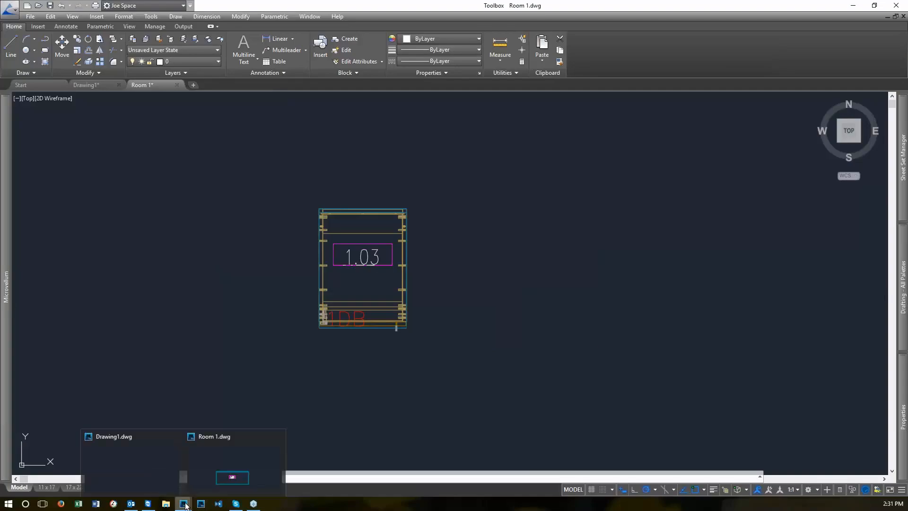
pyautogui.moveTo(7, 220)
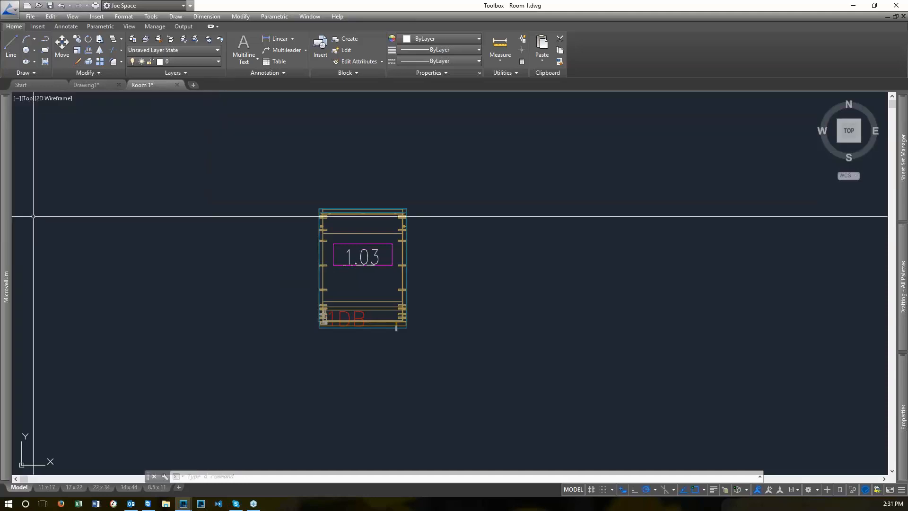
pyautogui.click(115, 100)
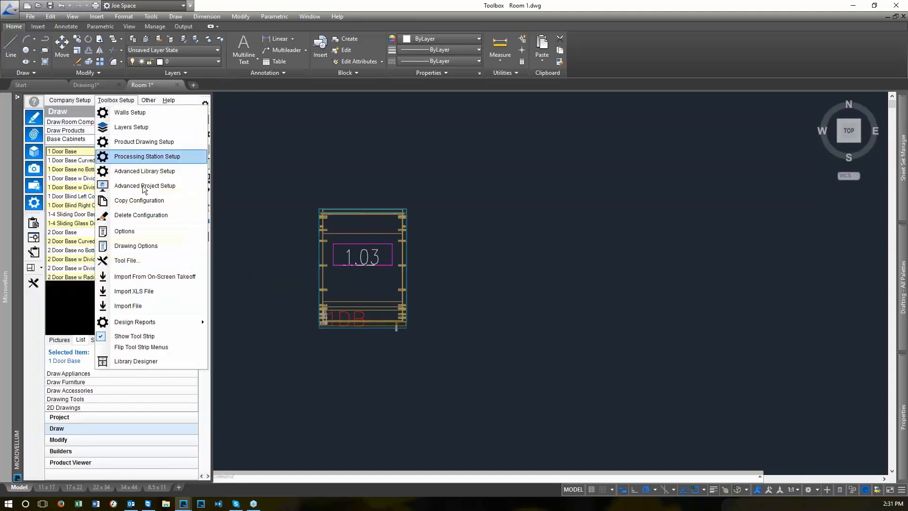
pyautogui.click(137, 215)
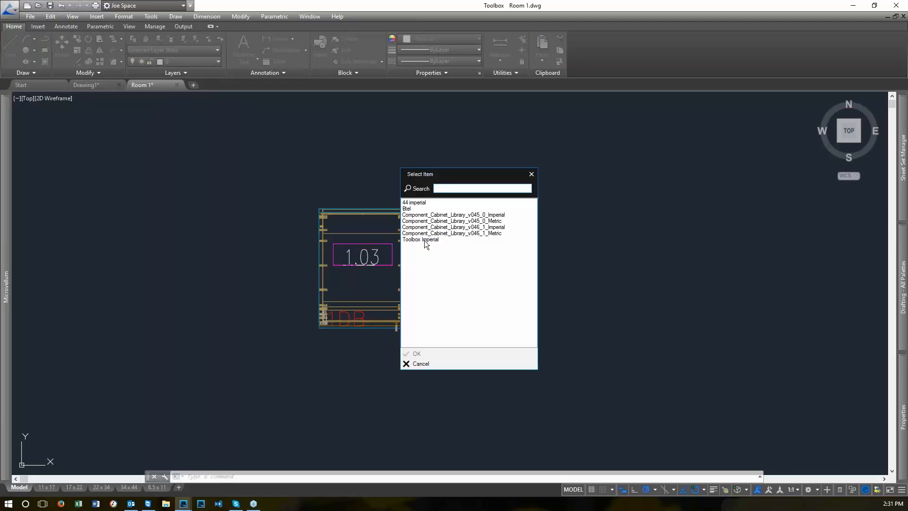
pyautogui.click(479, 215)
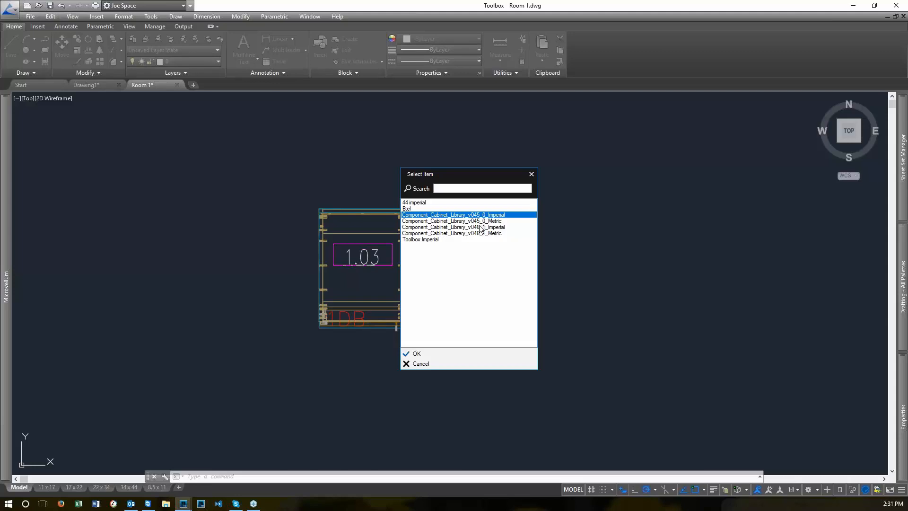
pyautogui.click(482, 227)
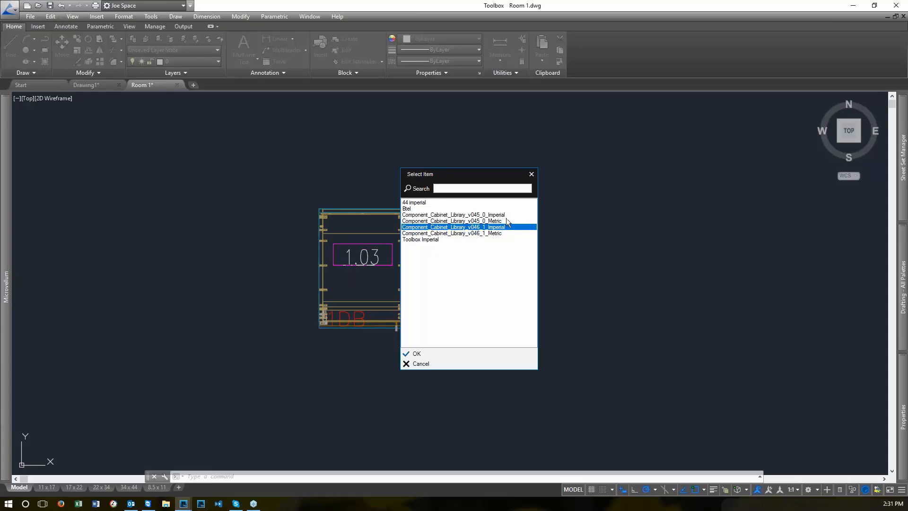
pyautogui.click(531, 174)
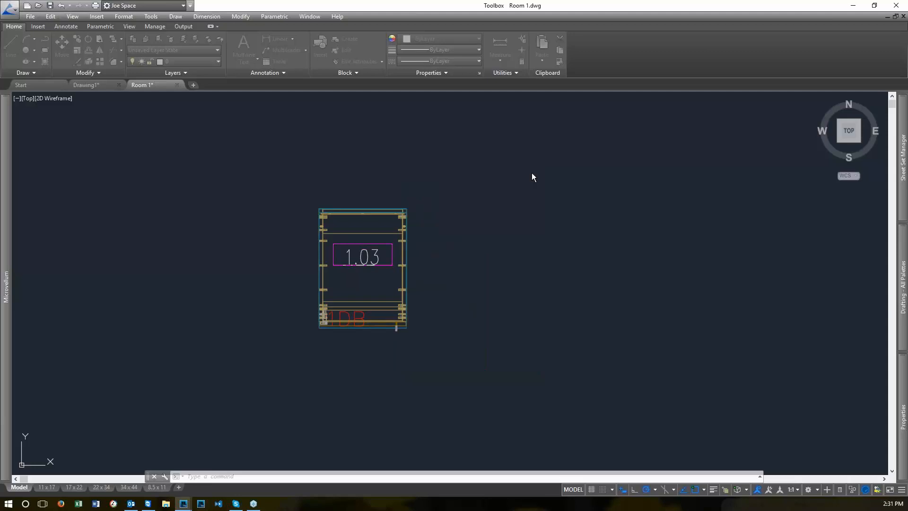
# Copy the Component_Cabinet_Library_v046_1_Imperial configuration to a new configuration named Sandbox.
pyautogui.moveTo(7, 185)
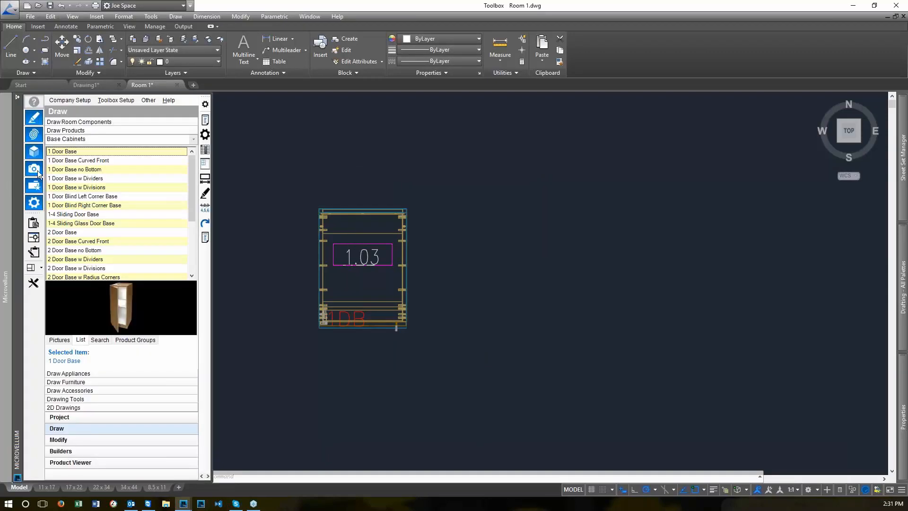
pyautogui.click(124, 101)
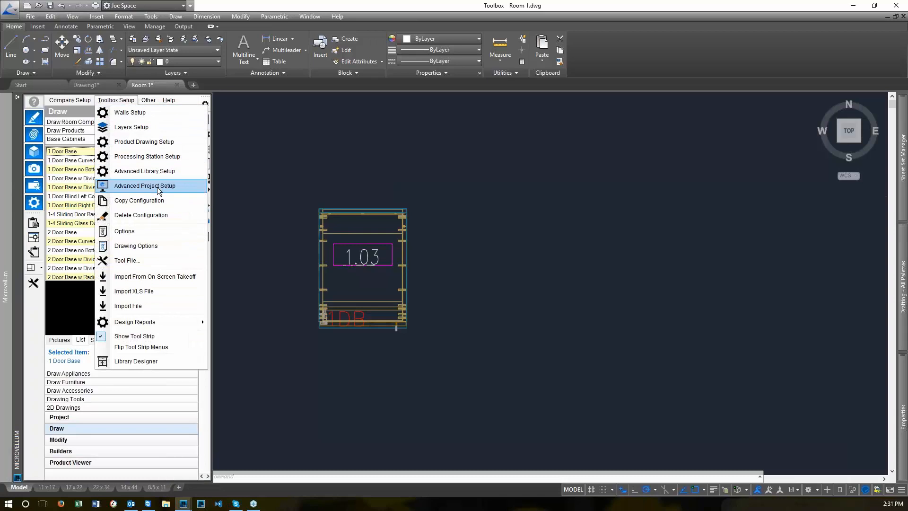
pyautogui.click(140, 201)
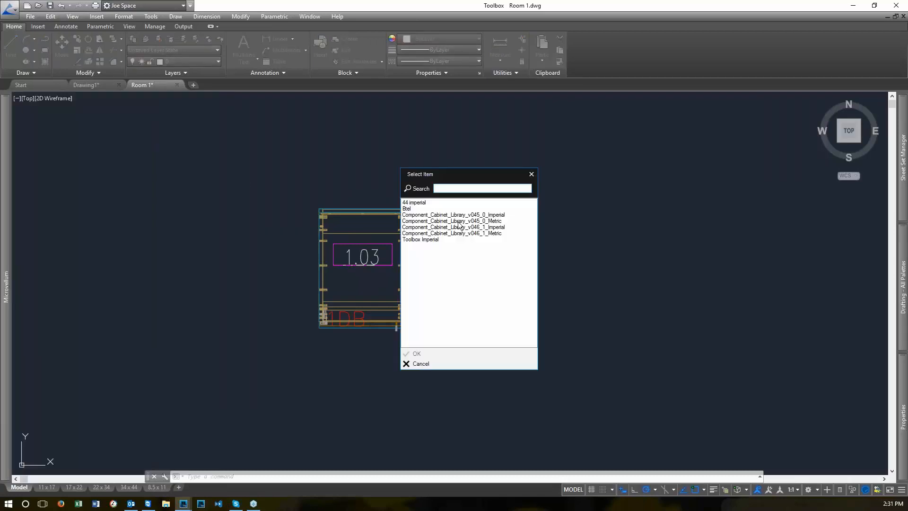
pyautogui.click(460, 227)
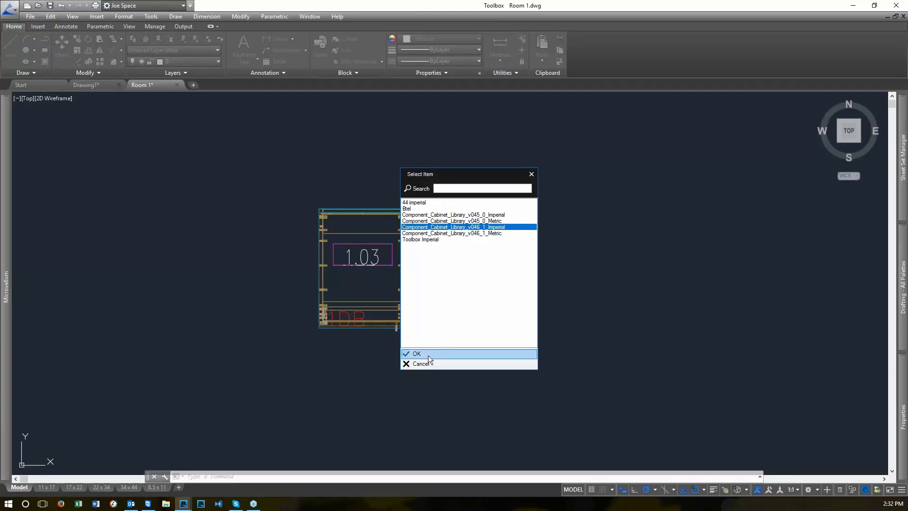
pyautogui.click(428, 355)
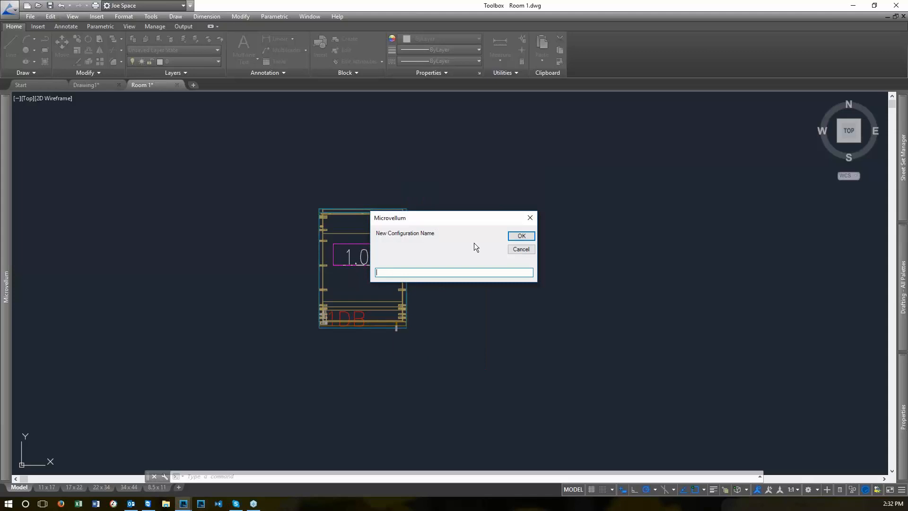
pyautogui.write('Sandbox')
pyautogui.click(521, 236)
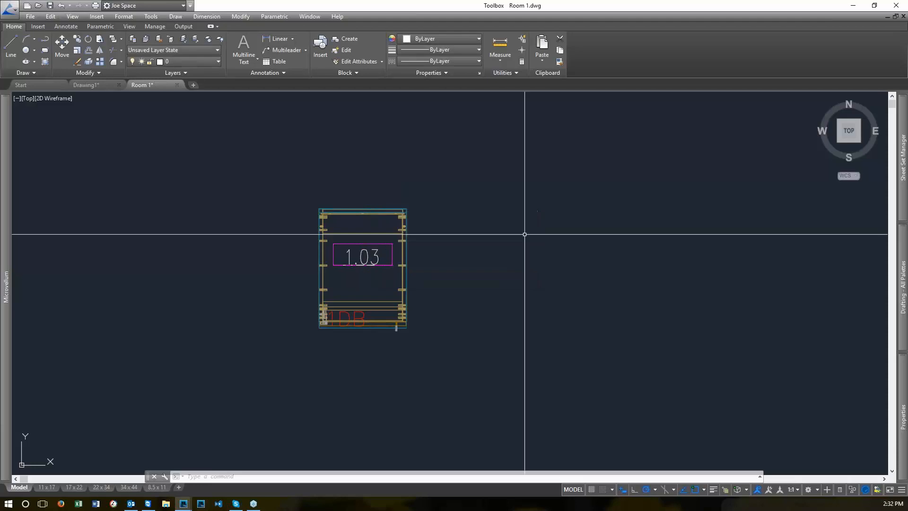
pyautogui.moveTo(6, 200)
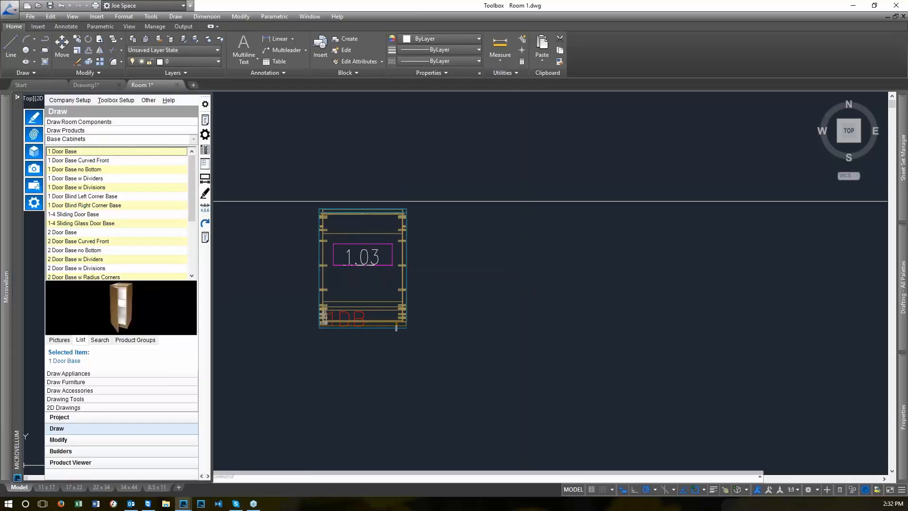
# Review the Sandbox and Component_Cabinet_Library_v046_1_Imperial entries under Delete Configuration, and cancel without deleting either.
pyautogui.click(118, 100)
pyautogui.click(140, 214)
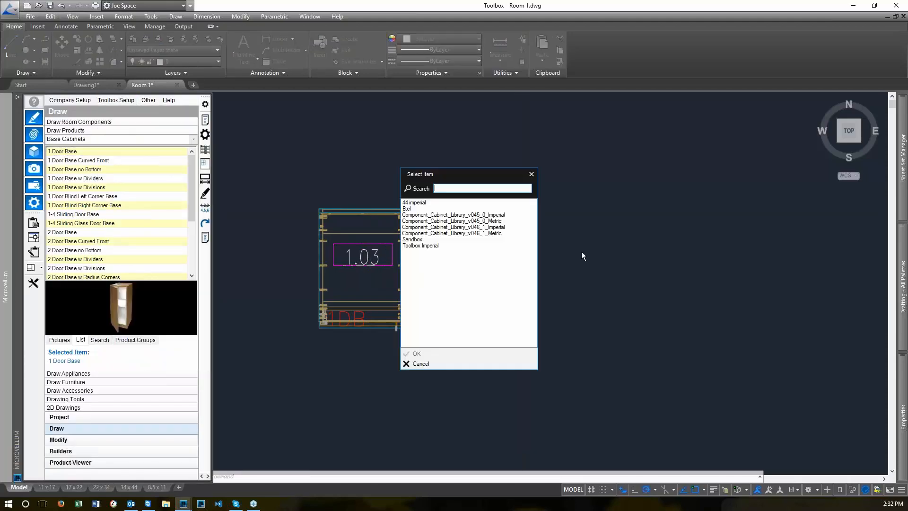
pyautogui.click(414, 239)
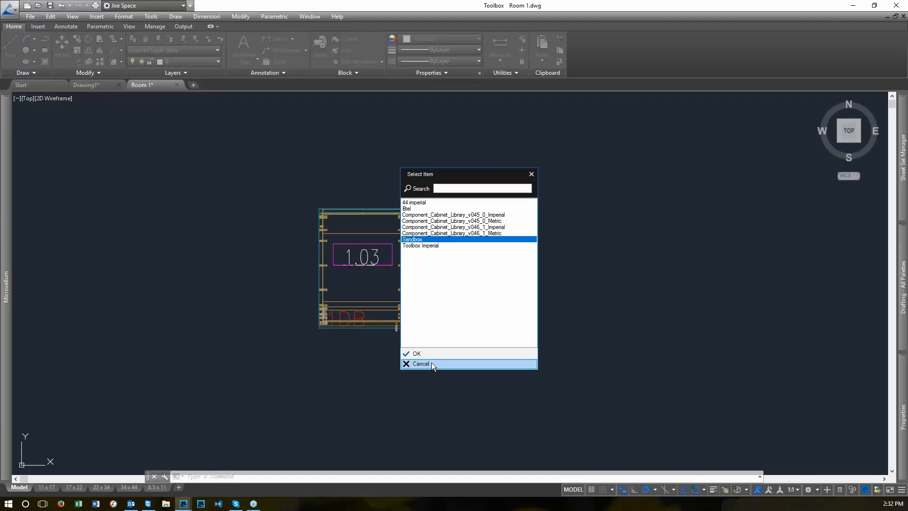
pyautogui.click(461, 227)
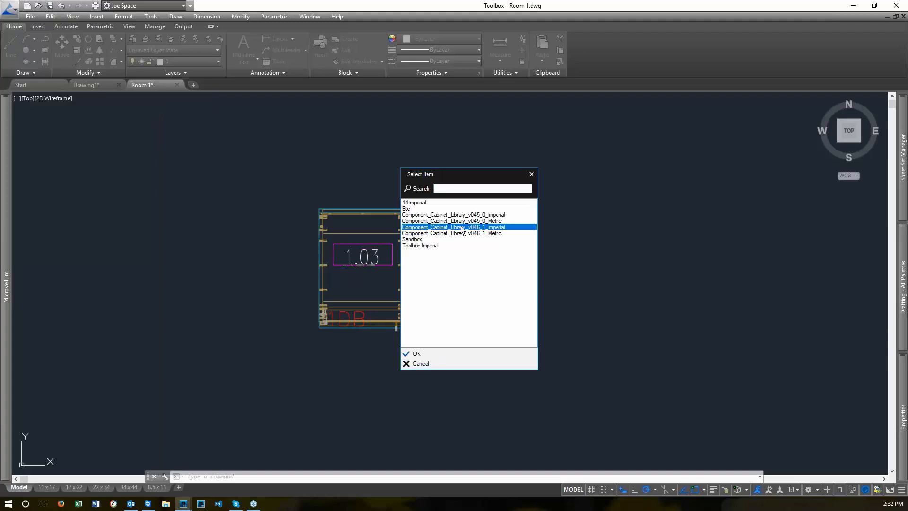
pyautogui.click(430, 365)
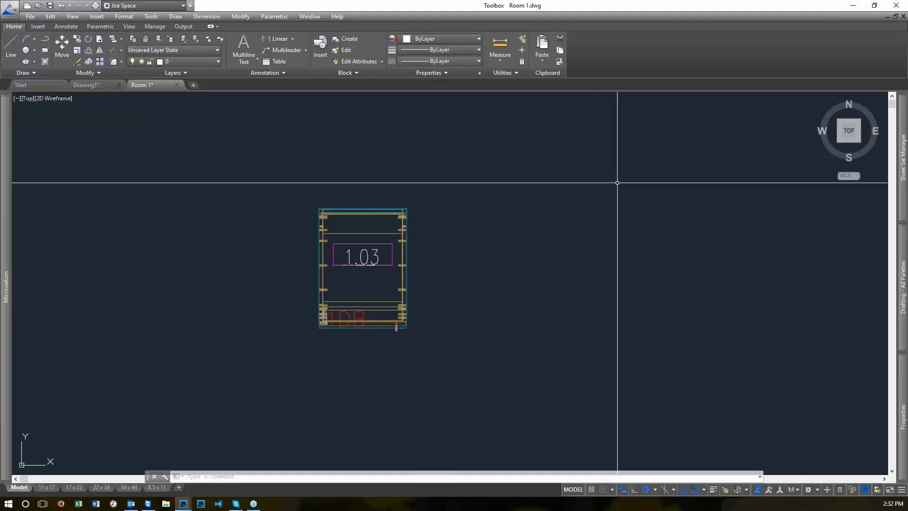
# Quit Toolbox, saving the changes to Room 1.dwg and discarding those to Drawing1.dwg.
pyautogui.click(896, 7)
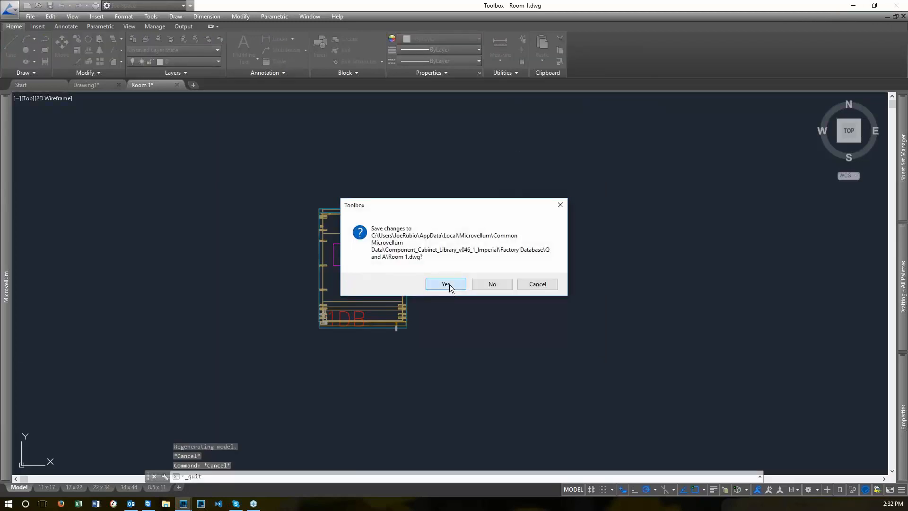
pyautogui.click(449, 285)
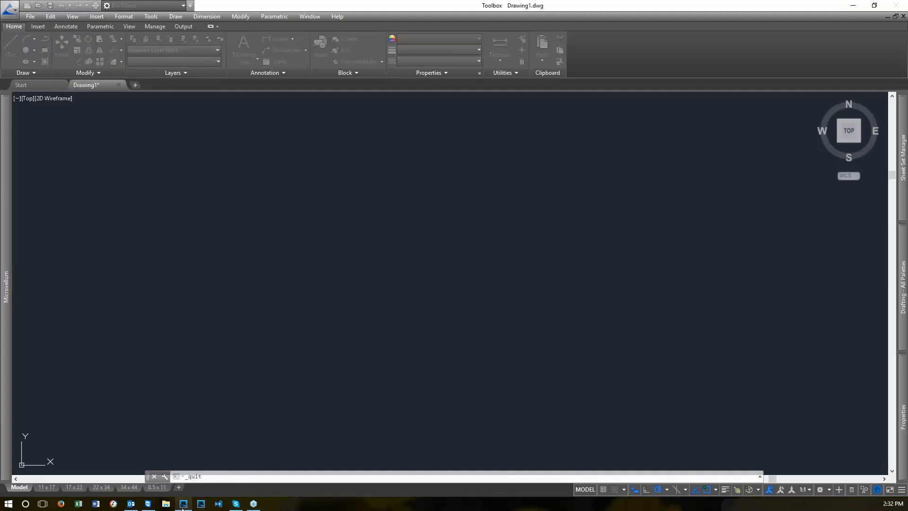
pyautogui.moveTo(183, 503)
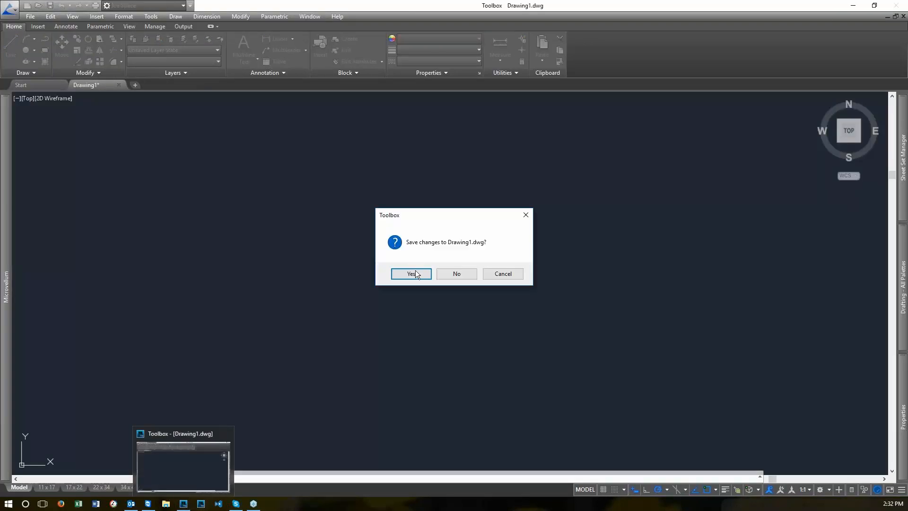
pyautogui.click(456, 273)
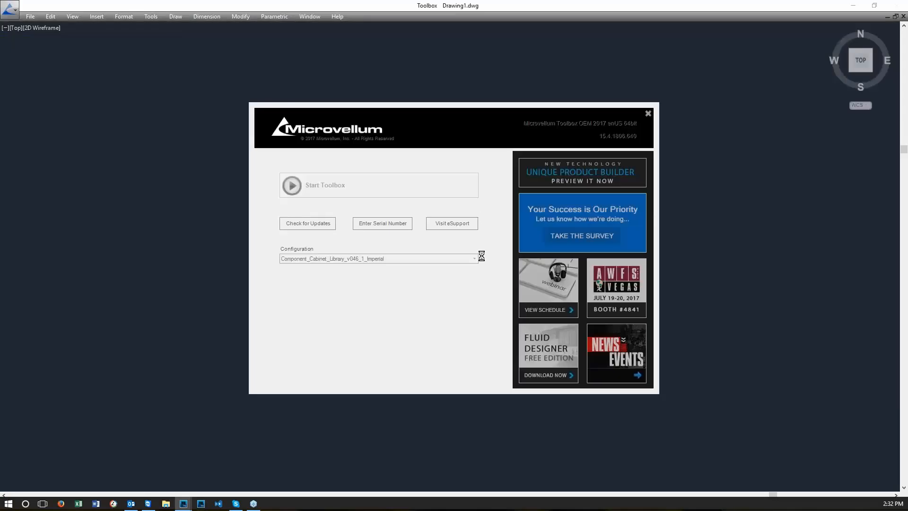
# Start Toolbox with the Sandbox configuration.
pyautogui.click(475, 259)
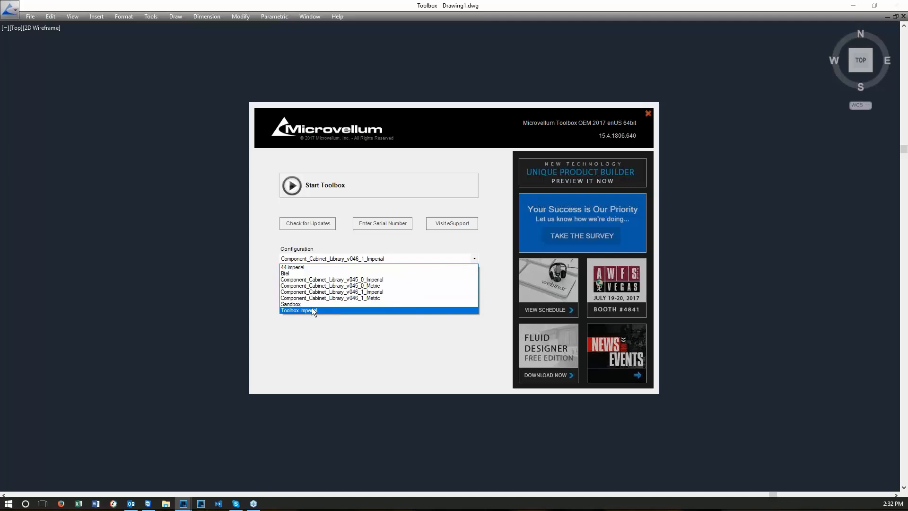
pyautogui.click(288, 304)
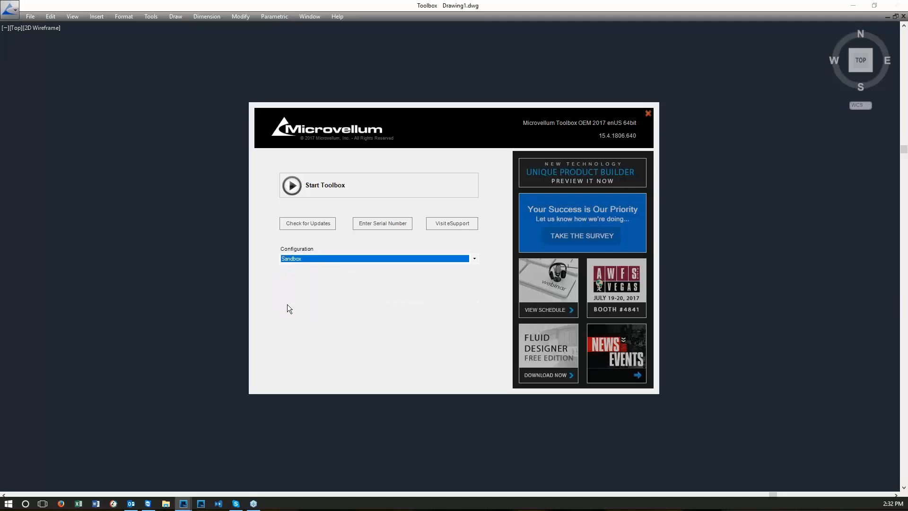
pyautogui.click(323, 185)
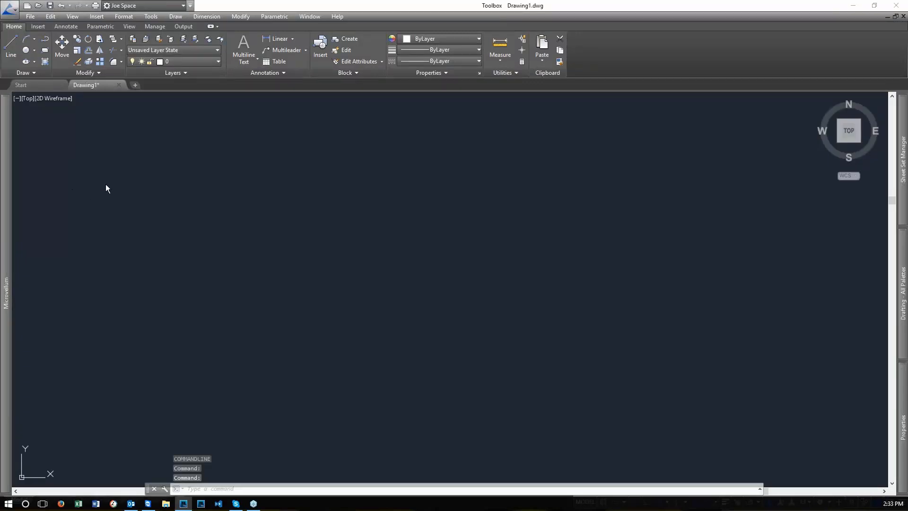
pyautogui.click(106, 185)
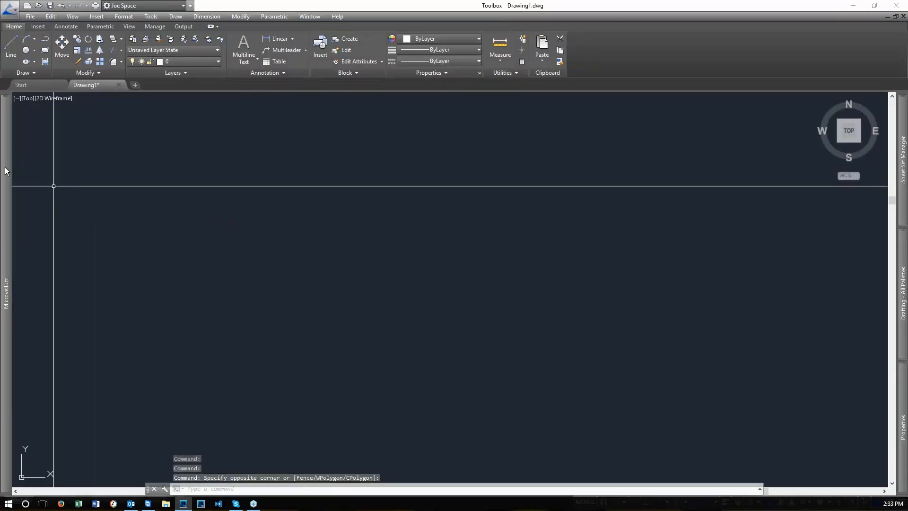
# Point the Sandbox configuration's Microvellum data path to the Component_Cabinet_Library_v046_1_Imperial folder in the Data Access options.
pyautogui.moveTo(5, 170)
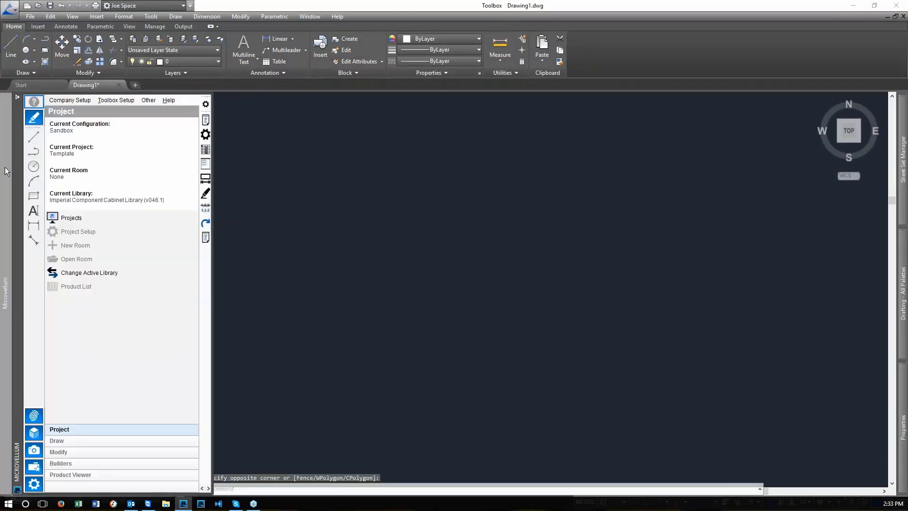
pyautogui.click(121, 101)
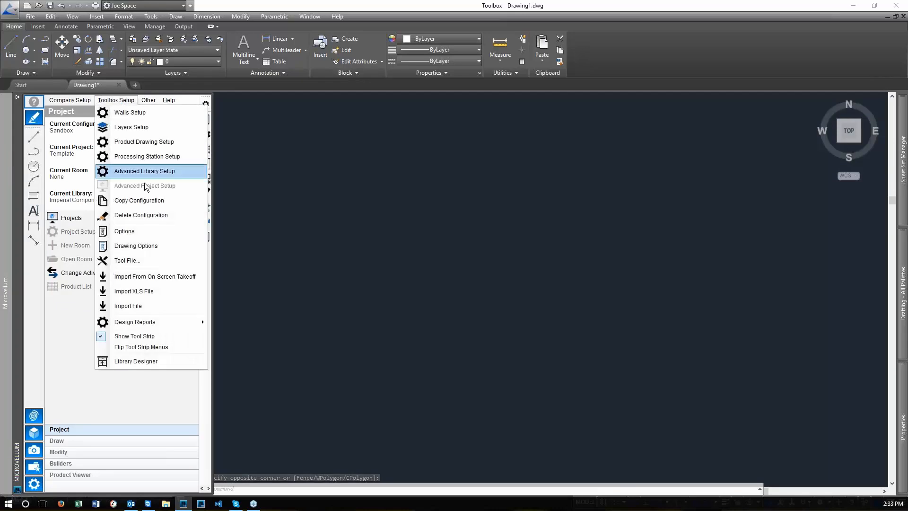
pyautogui.click(143, 229)
pyautogui.click(541, 164)
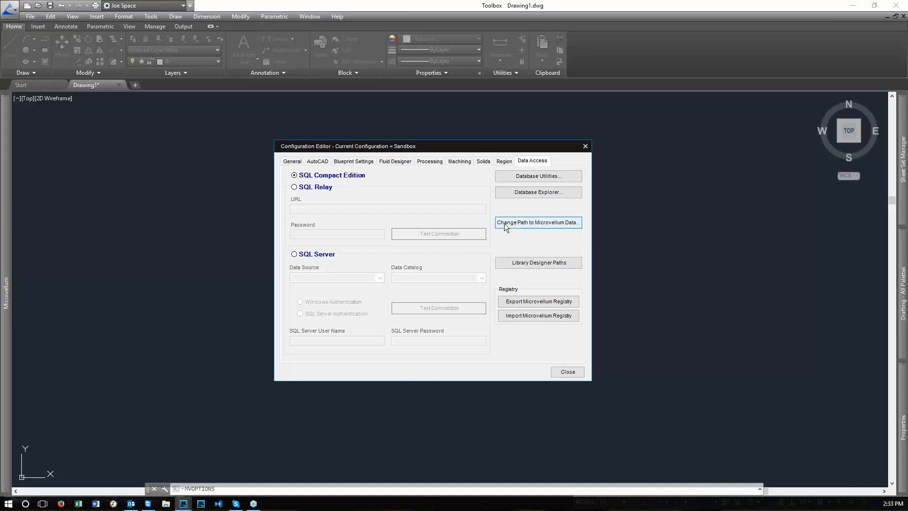
pyautogui.click(519, 226)
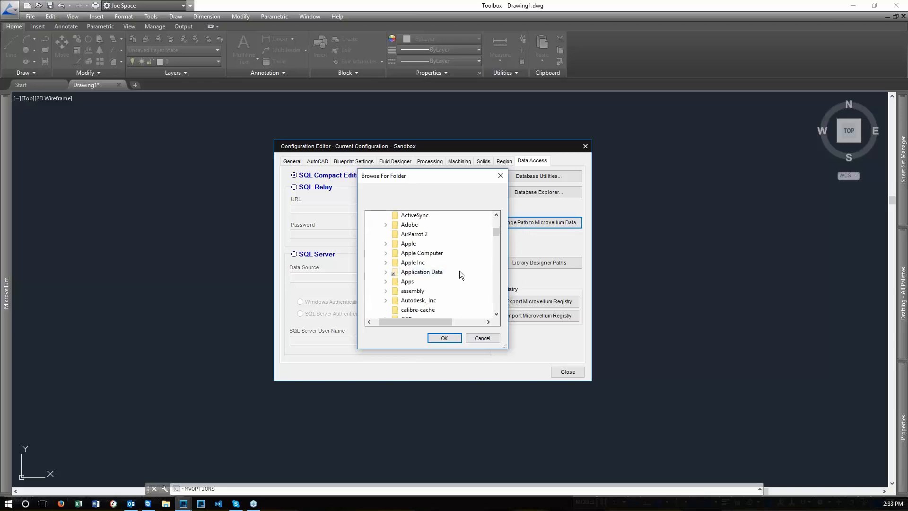
pyautogui.scroll(-2, 458, 270)
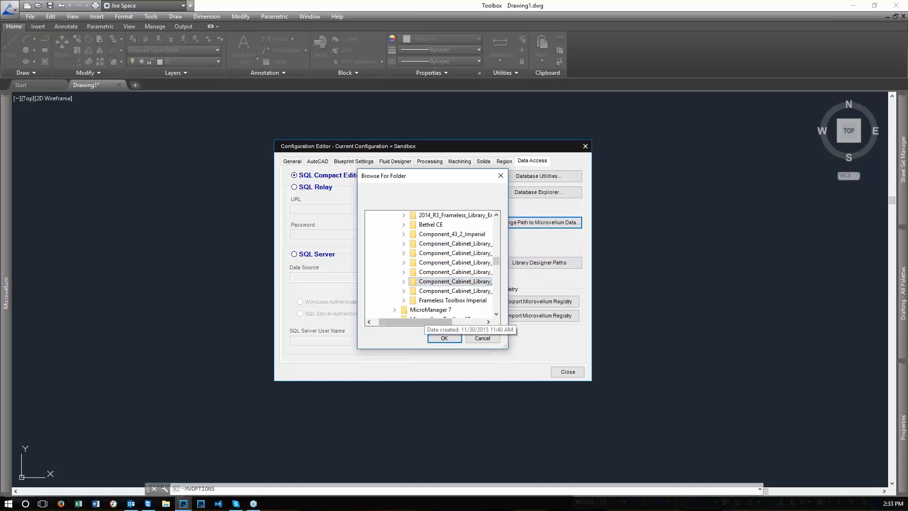
pyautogui.moveTo(424, 322); pyautogui.dragTo(441, 324)
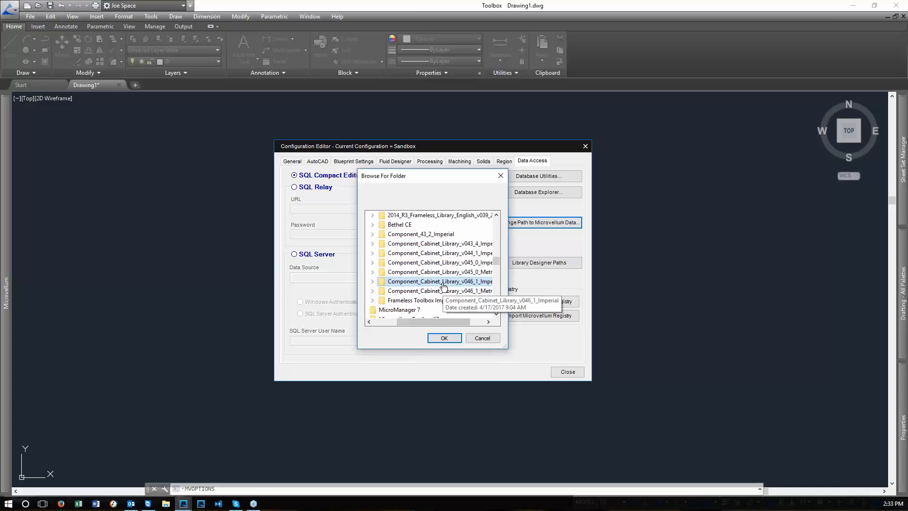
pyautogui.doubleClick(443, 281)
pyautogui.click(444, 337)
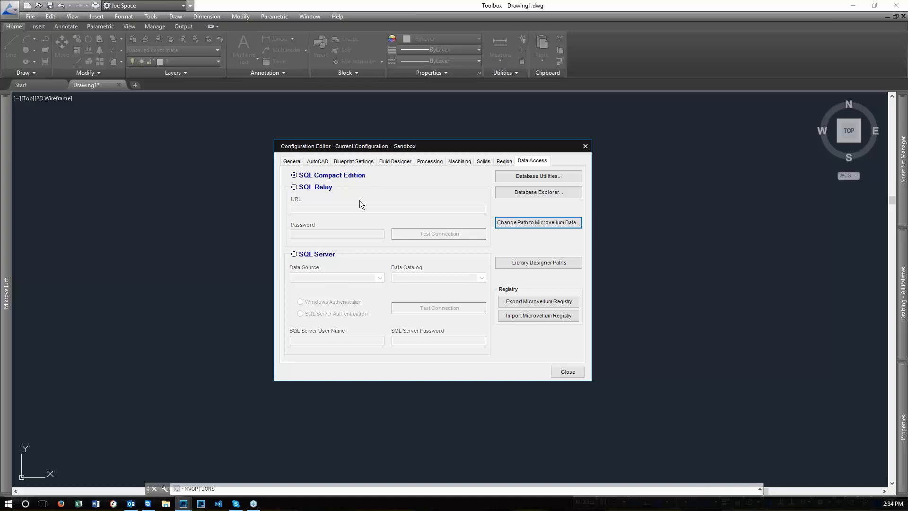
pyautogui.click(574, 372)
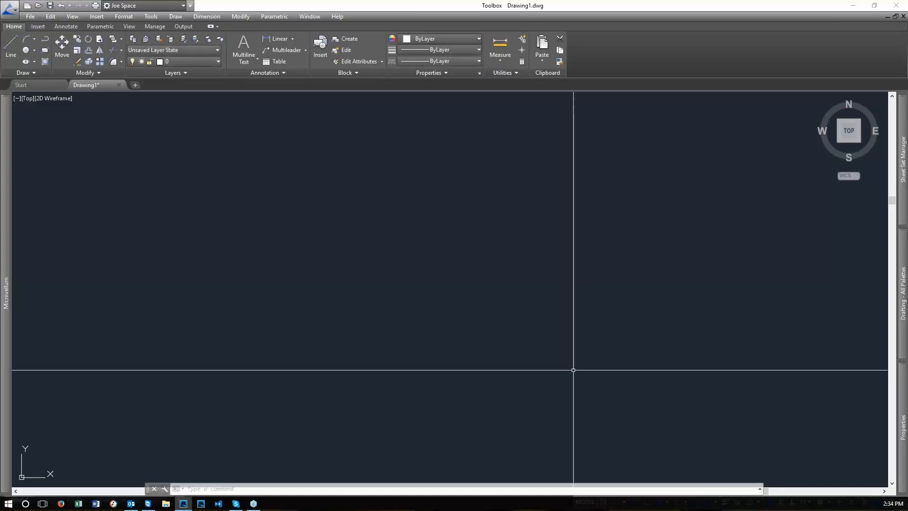
pyautogui.moveTo(8, 269)
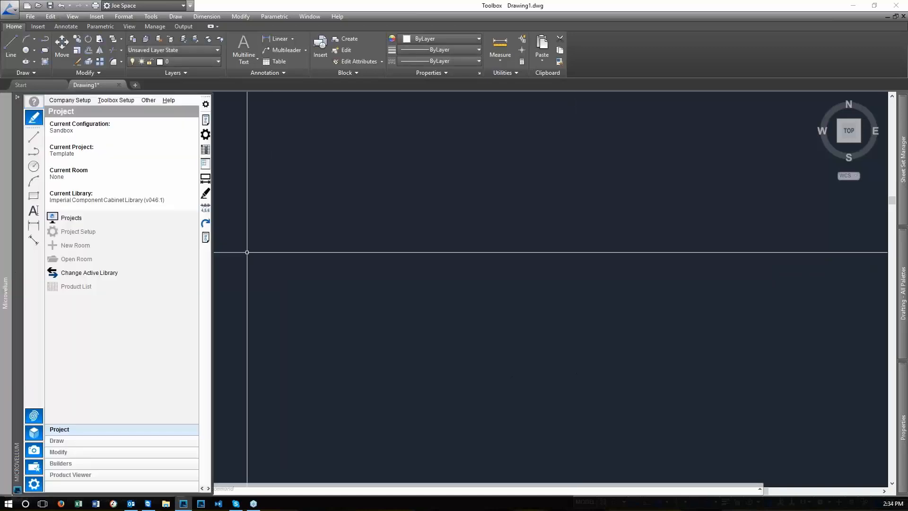
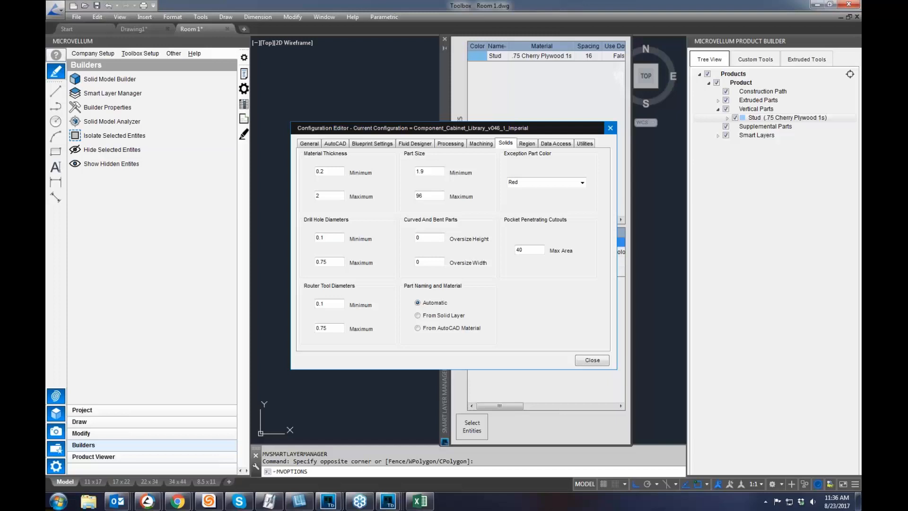
# Leave the configuration options, review the Bottom Plate's extrusion properties in the Smart Layer Manager, and close it without changes.
pyautogui.press('Escape')
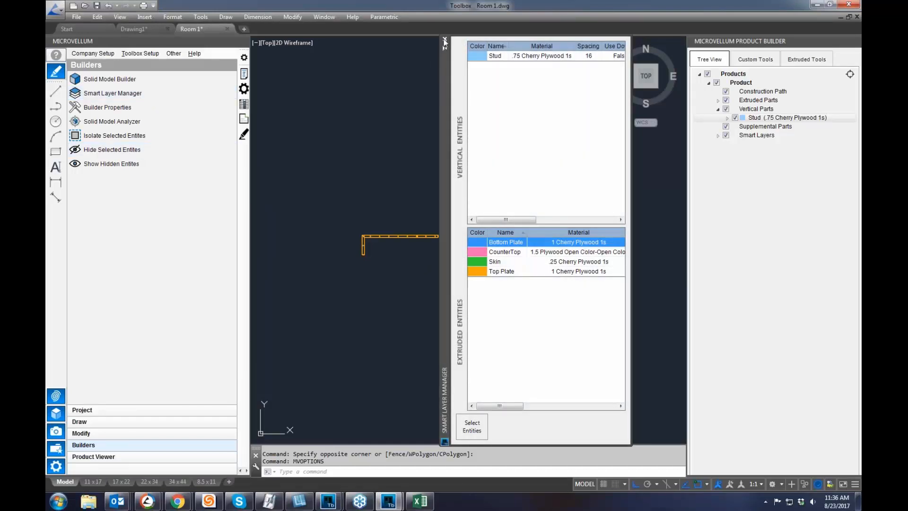
pyautogui.click(112, 93)
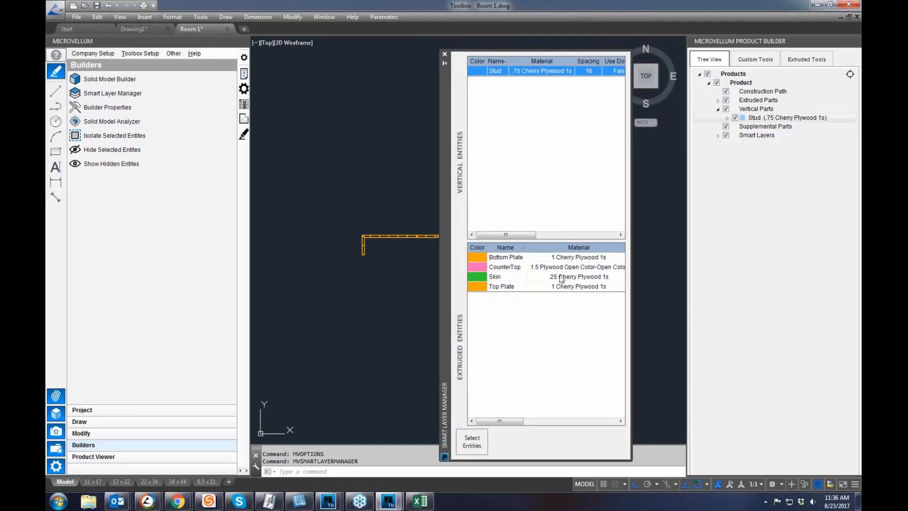
pyautogui.click(478, 258)
pyautogui.rightClick(478, 258)
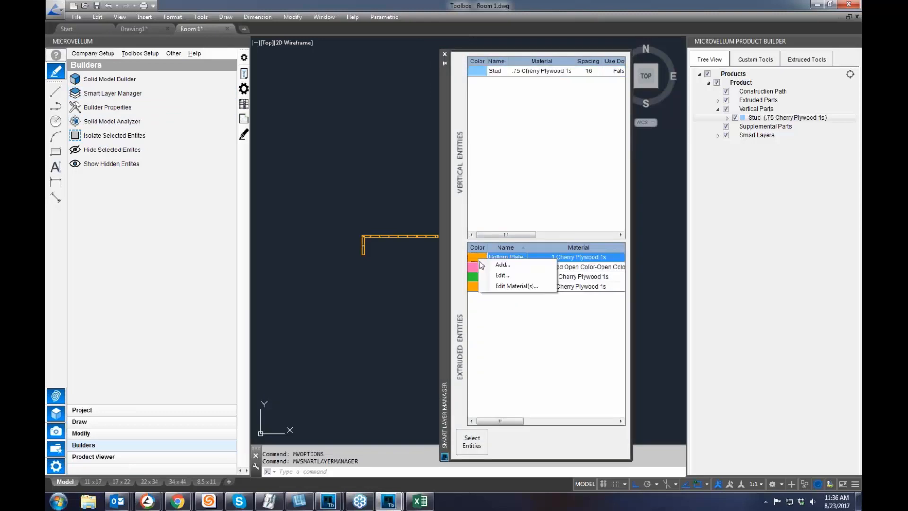
pyautogui.click(503, 276)
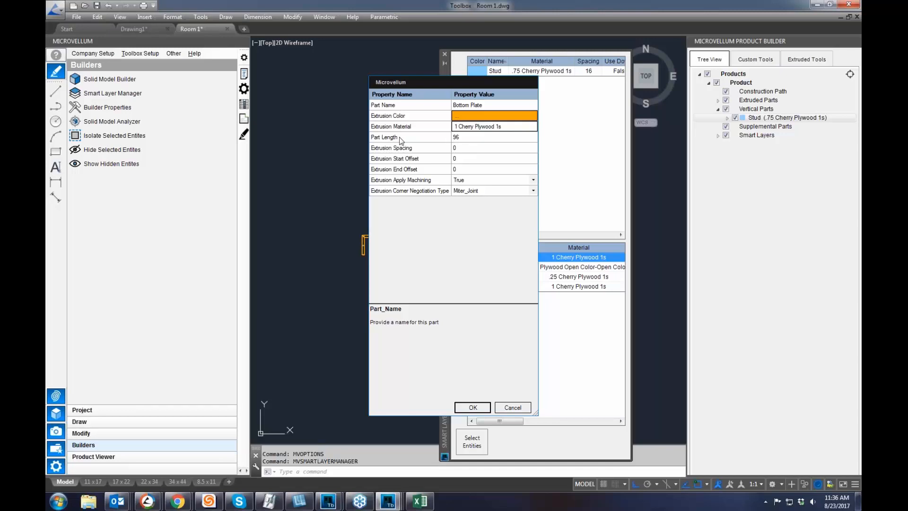
pyautogui.click(512, 407)
pyautogui.click(444, 53)
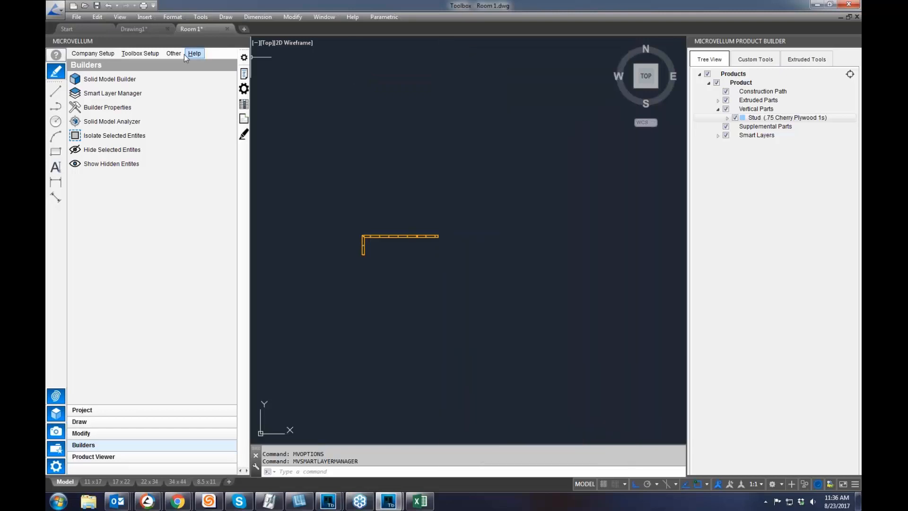
# Set the maximum part size to 120 in the Solids options of the current configuration.
pyautogui.click(151, 54)
pyautogui.click(170, 187)
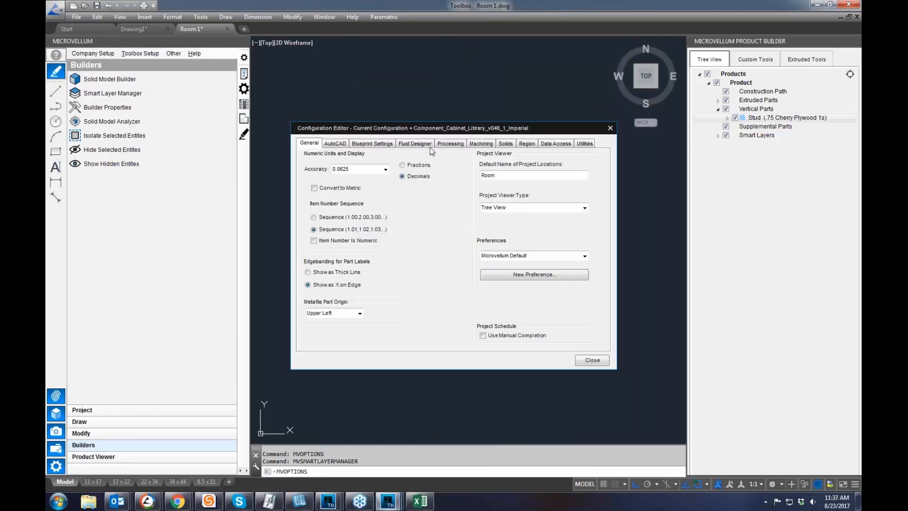
pyautogui.click(506, 143)
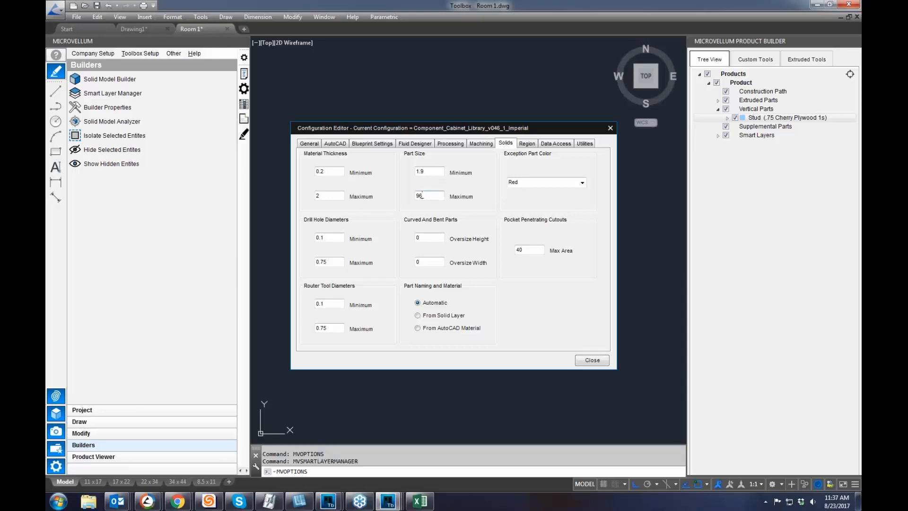
pyautogui.moveTo(427, 195); pyautogui.dragTo(397, 197)
pyautogui.write('0120')
pyautogui.press('BackSpace')
pyautogui.press('BackSpace')
pyautogui.press('BackSpace')
pyautogui.press('BackSpace')
pyautogui.write('120')
pyautogui.doubleClick(332, 303)
pyautogui.moveTo(454, 134); pyautogui.dragTo(447, 165)
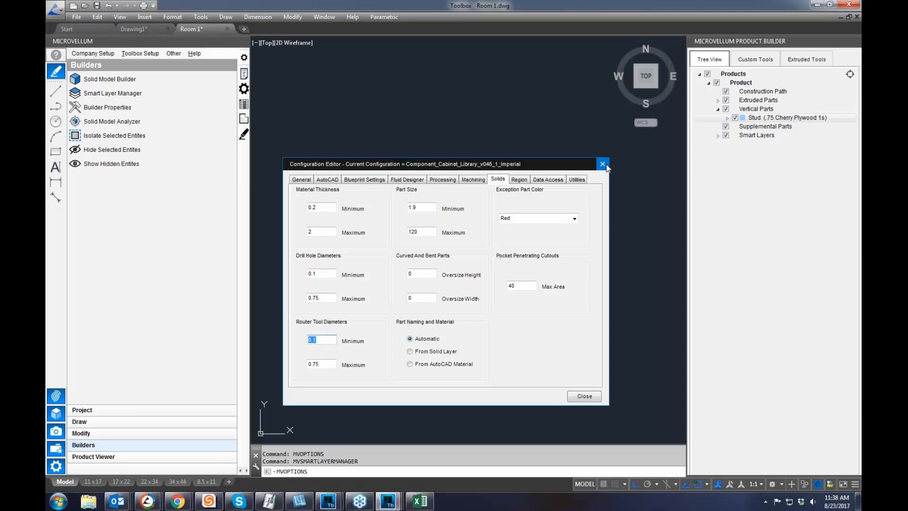
# Check the numeric accuracy values offered in the Configuration Editor's general settings and close the editor.
pyautogui.click(745, 58)
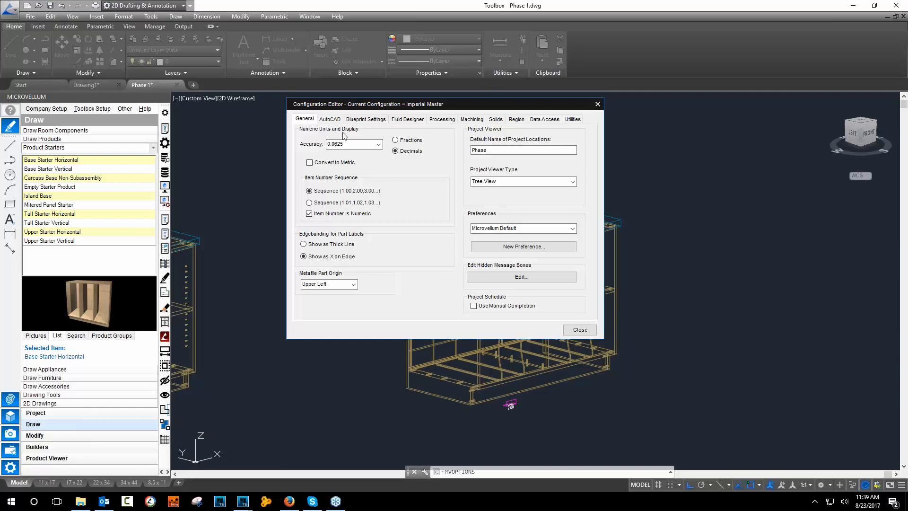
pyautogui.click(394, 151)
pyautogui.moveTo(423, 111); pyautogui.dragTo(472, 140)
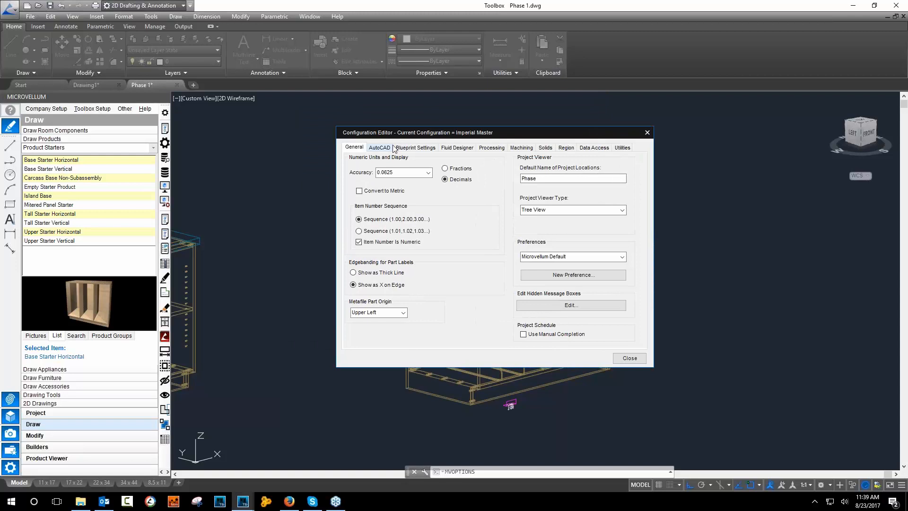
pyautogui.click(429, 174)
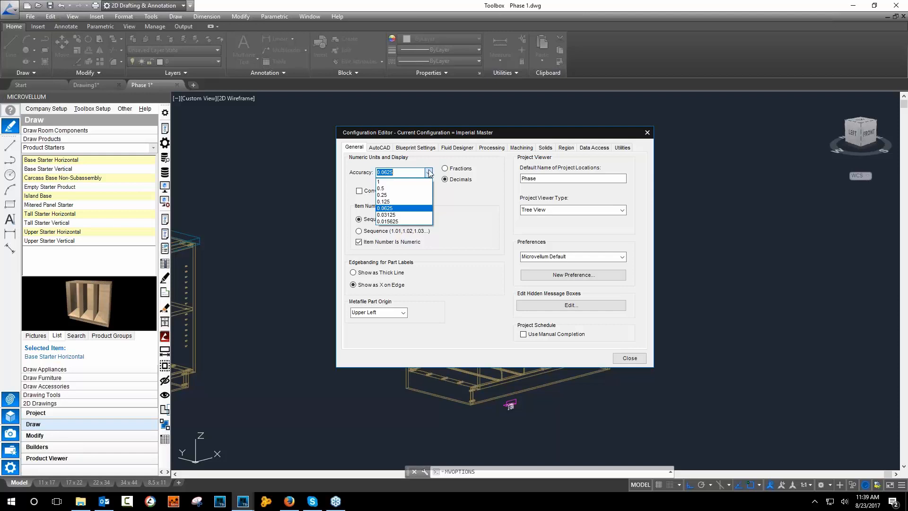
pyautogui.click(428, 173)
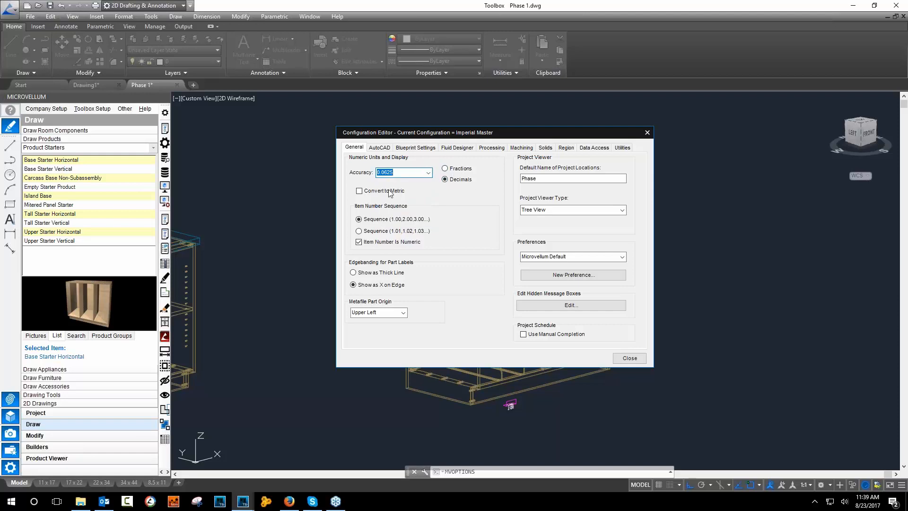
pyautogui.click(646, 133)
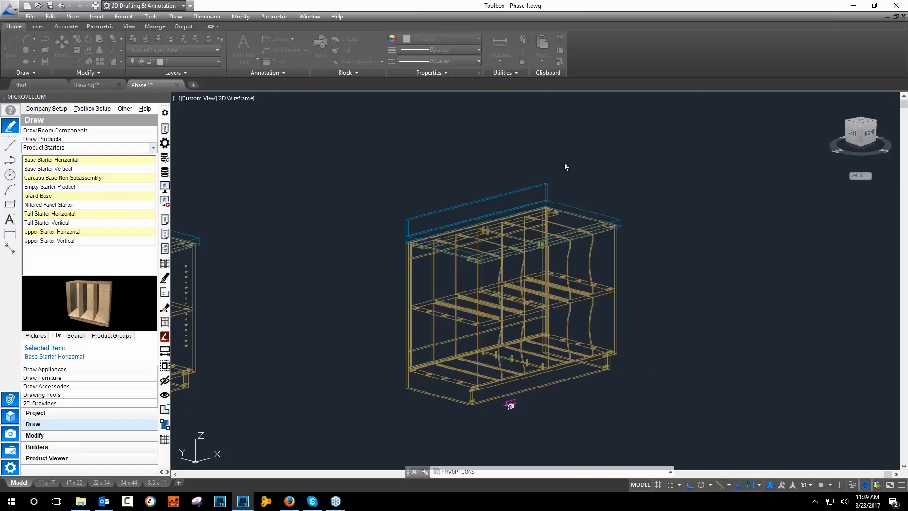
# Draw the 2D elevation of cabinet 1.00 with Draw 2D Products, placing it in the empty area beside the two cabinets.
pyautogui.scroll(-3, 695, 198)
pyautogui.click(678, 202)
pyautogui.click(693, 187)
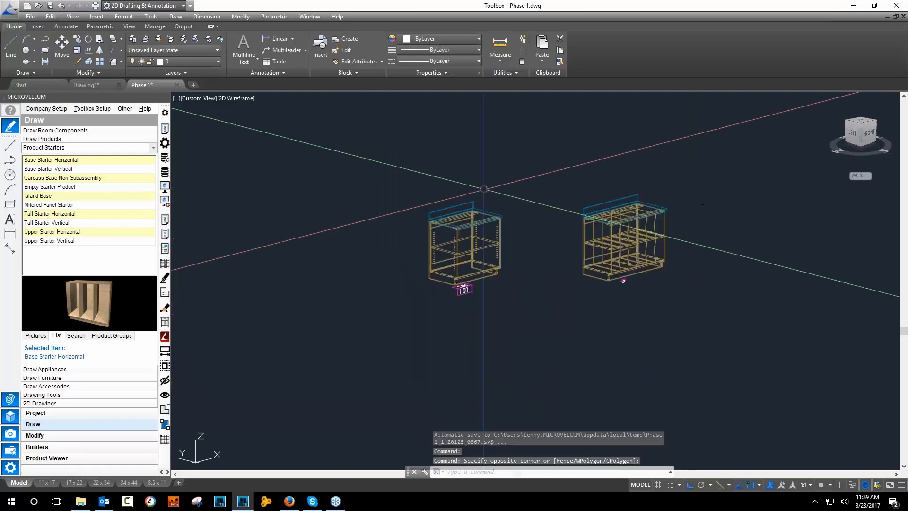
pyautogui.click(43, 402)
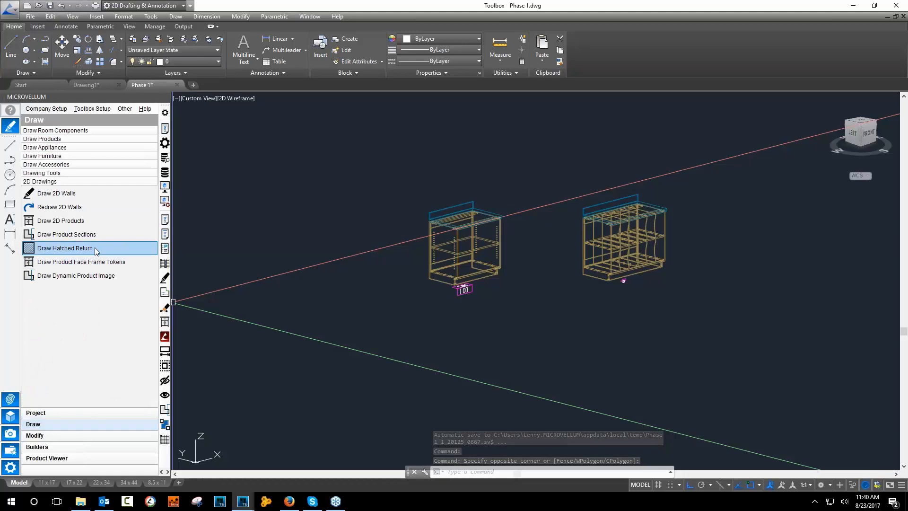
pyautogui.click(142, 228)
pyautogui.click(457, 280)
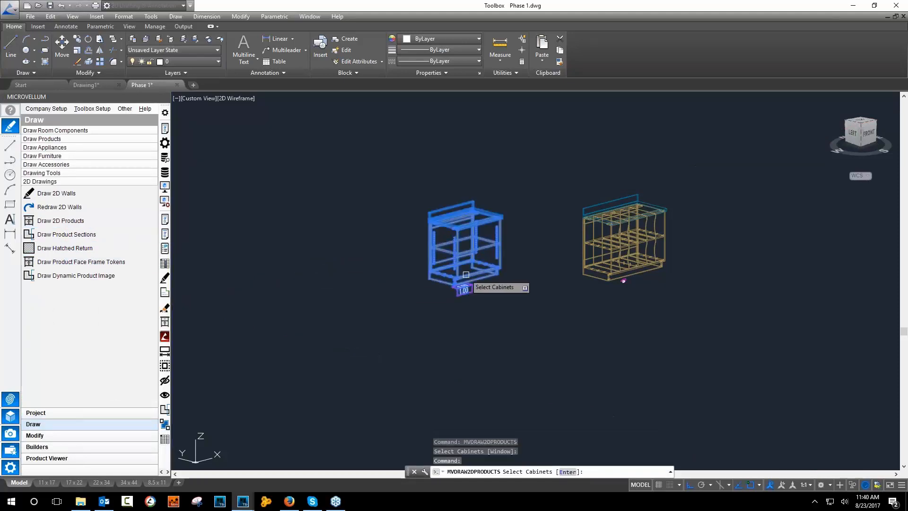
pyautogui.press('Return')
pyautogui.scroll(-2, 341, 290)
pyautogui.click(479, 288)
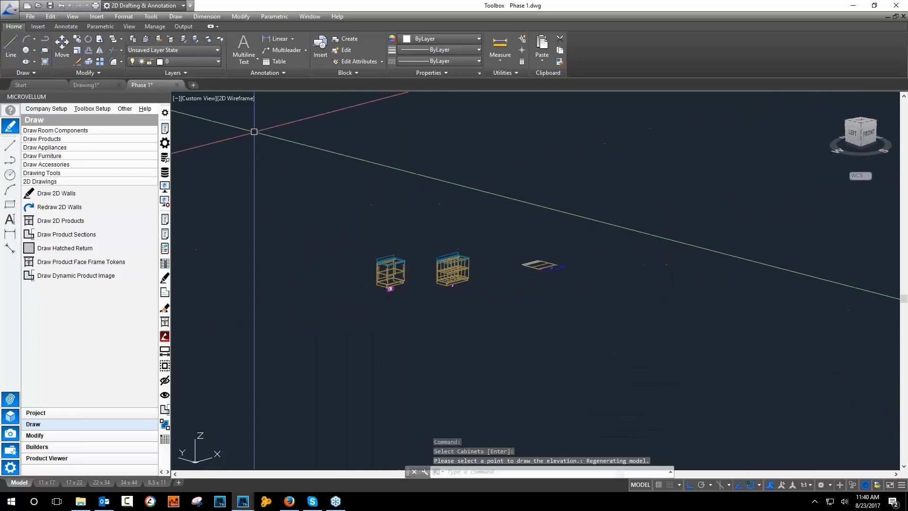
# In the Top view, draw a left-facing cross section of cabinet 1.00 with drawing tokens added, placing it between the cabinet and its elevation.
pyautogui.click(189, 97)
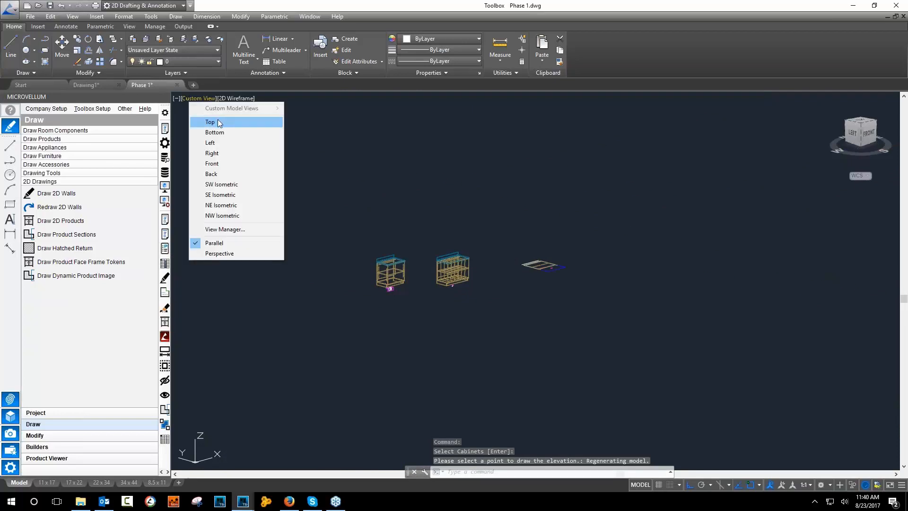
pyautogui.click(213, 122)
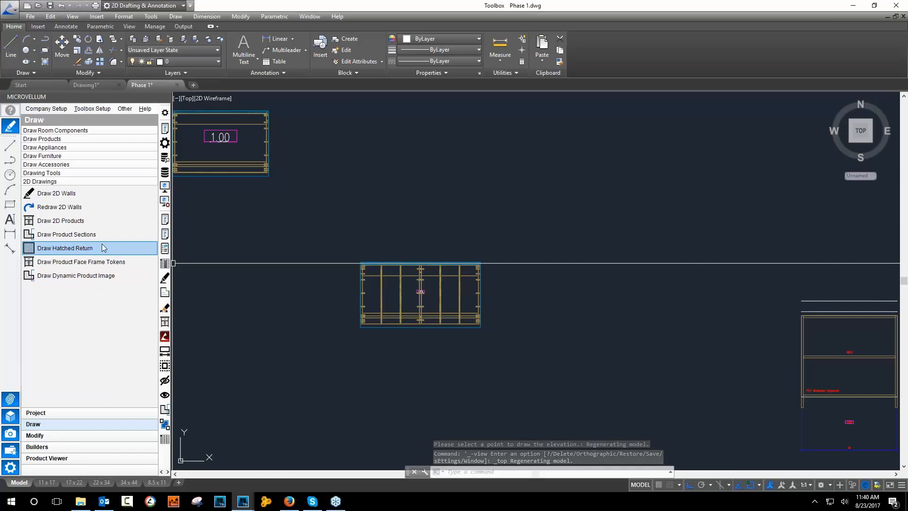
pyautogui.click(66, 234)
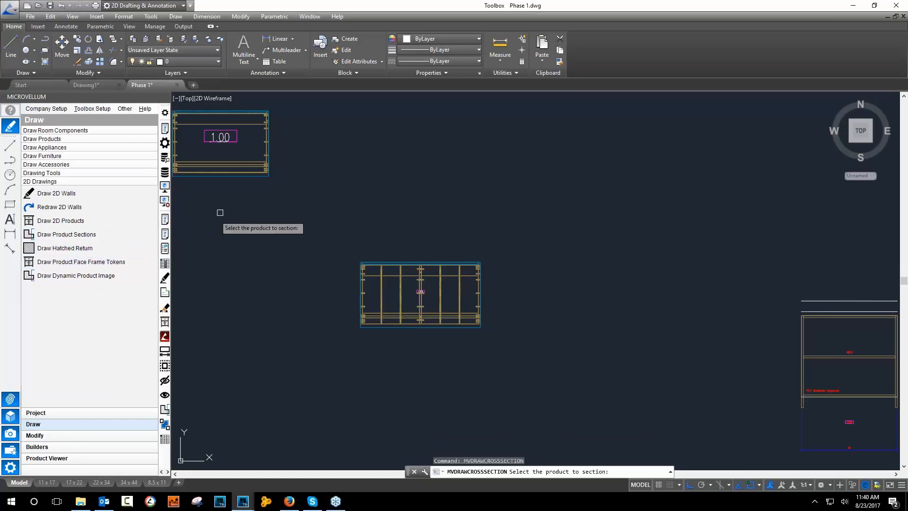
pyautogui.click(244, 171)
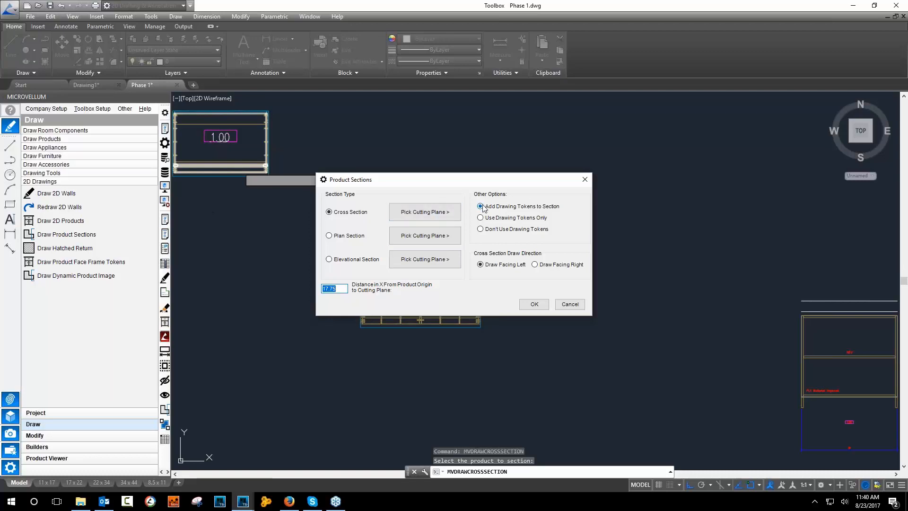
pyautogui.click(534, 304)
pyautogui.scroll(-5, 330, 279)
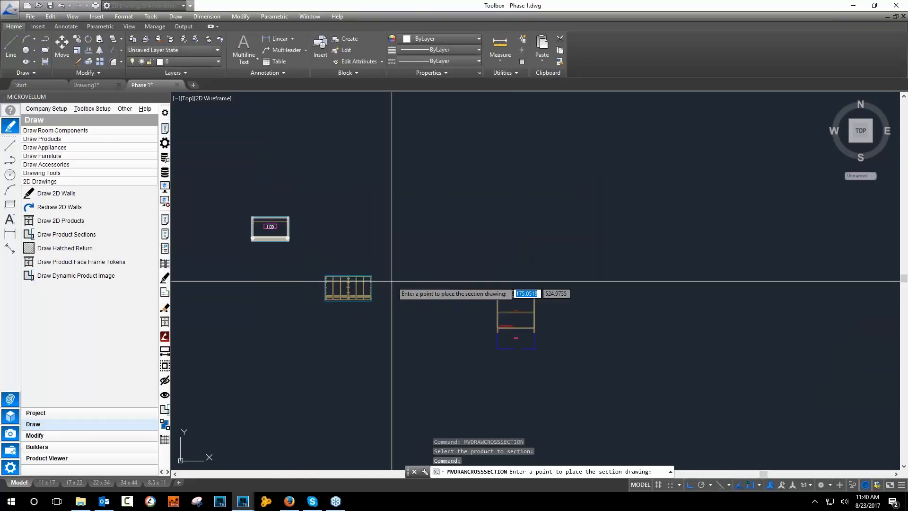
pyautogui.click(433, 240)
# Examine the dimensions, hatching, floor and wall lines and title label of the new cross section, comparing it with the cabinet plan.
pyautogui.scroll(3, 397, 199)
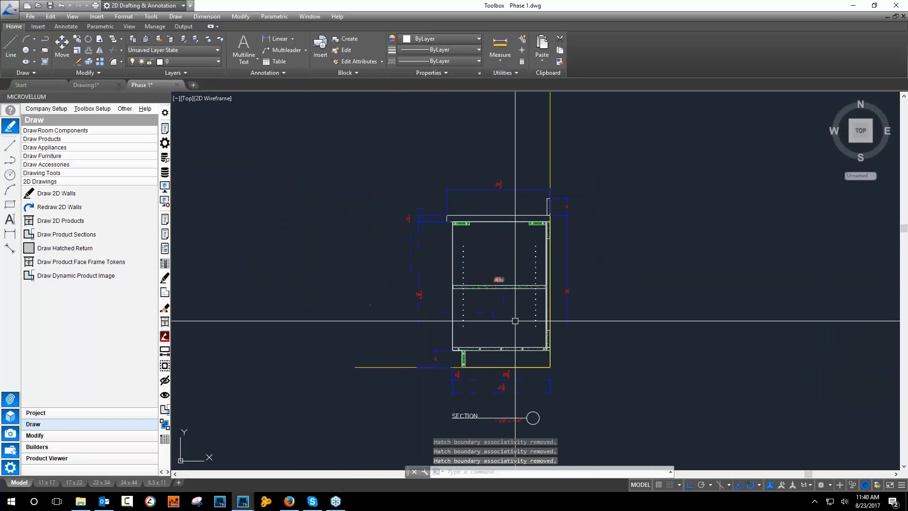
pyautogui.scroll(1, 513, 335)
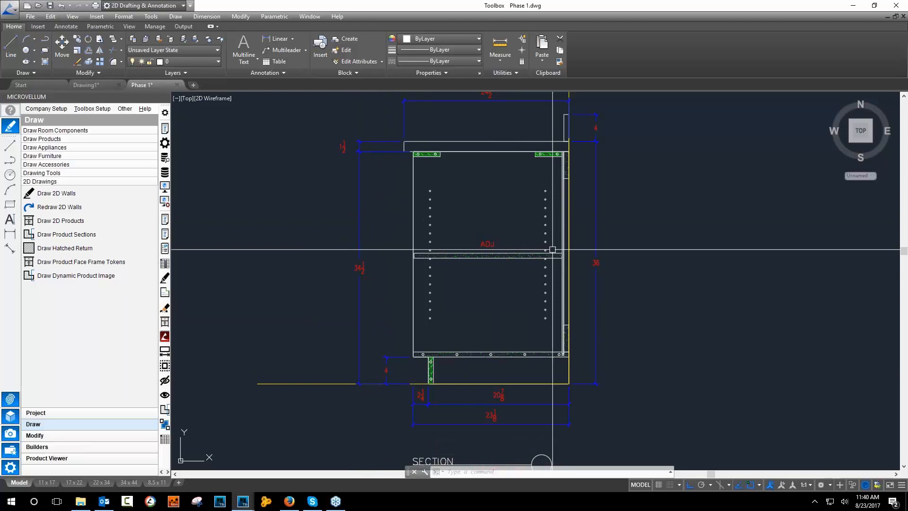
pyautogui.scroll(-2, 552, 249)
pyautogui.scroll(-2, 552, 249)
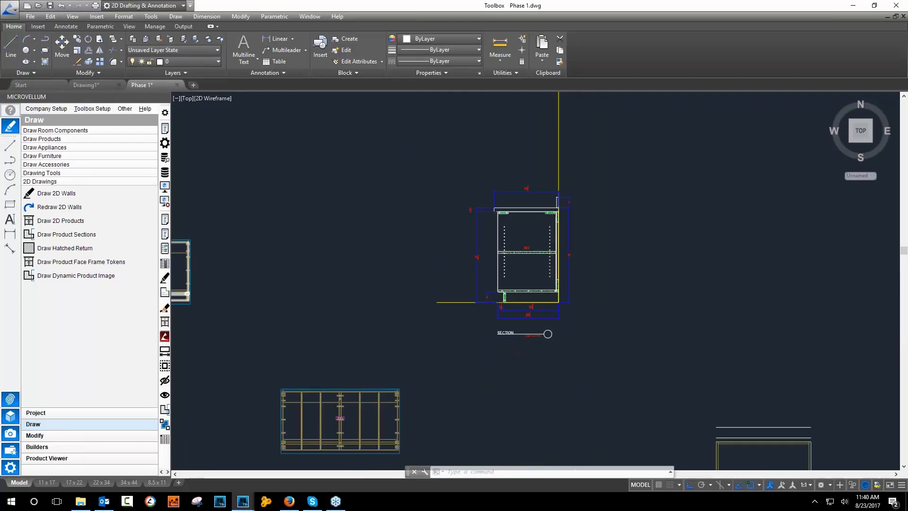
pyautogui.scroll(-2, 590, 303)
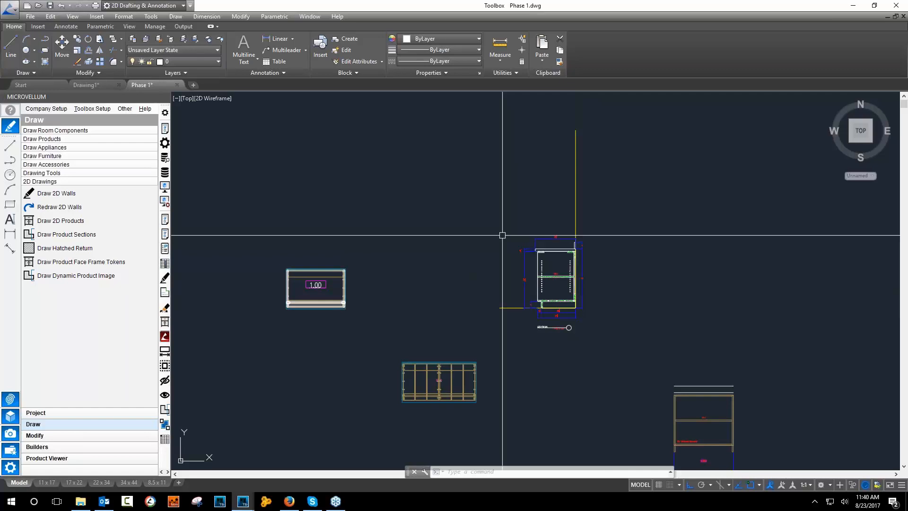
pyautogui.scroll(4, 535, 240)
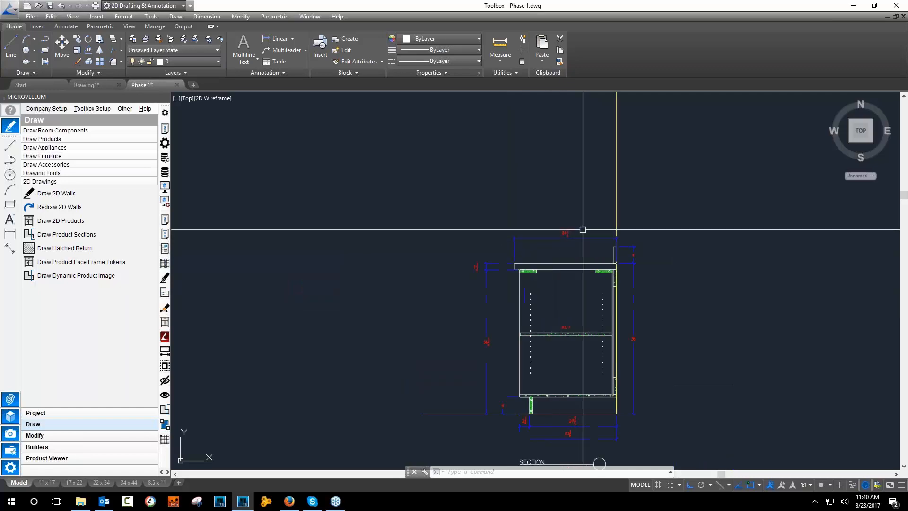
pyautogui.scroll(-4, 535, 220)
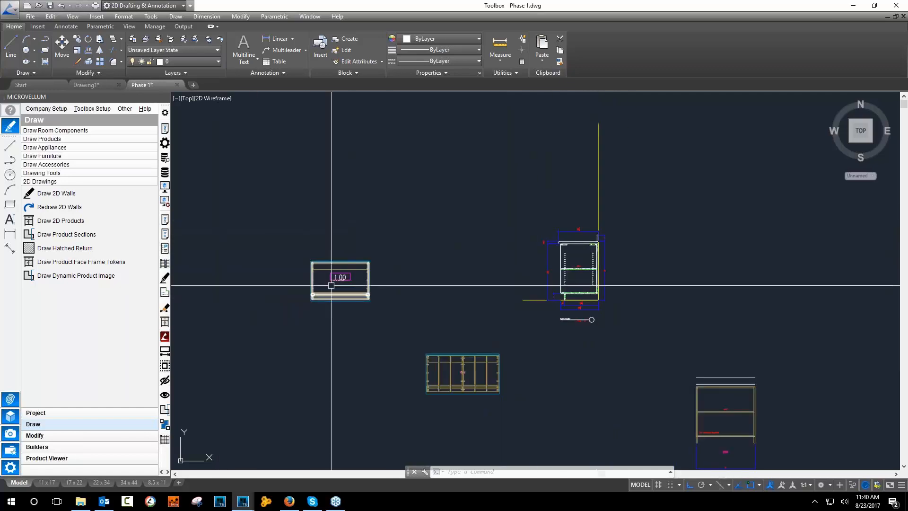
# Open cabinet 1.00's design data and review the 2D Plan View and Elv Section Instructions among its prompts.
pyautogui.click(164, 263)
pyautogui.click(350, 300)
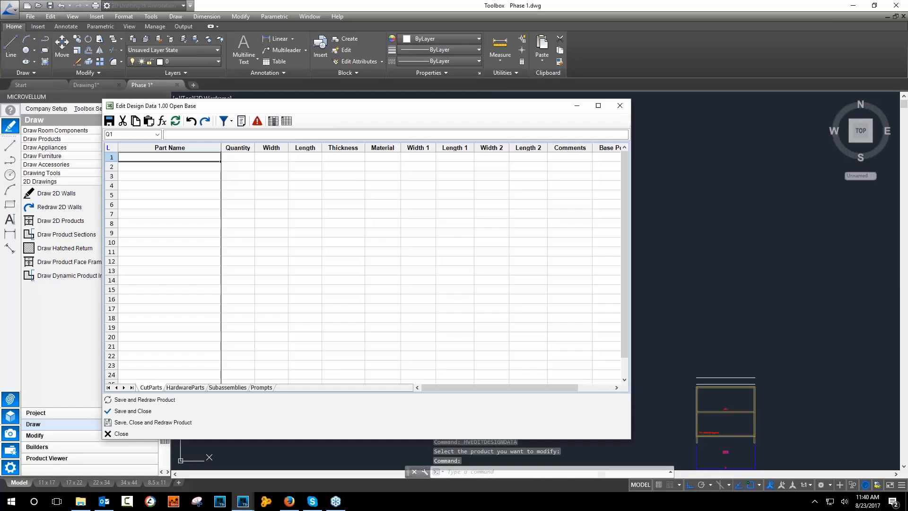
pyautogui.click(269, 388)
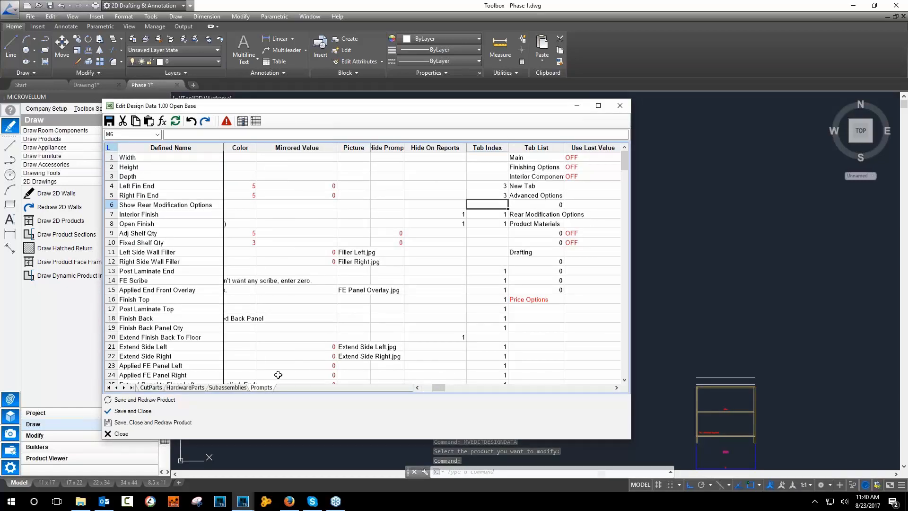
pyautogui.moveTo(438, 388); pyautogui.dragTo(478, 390)
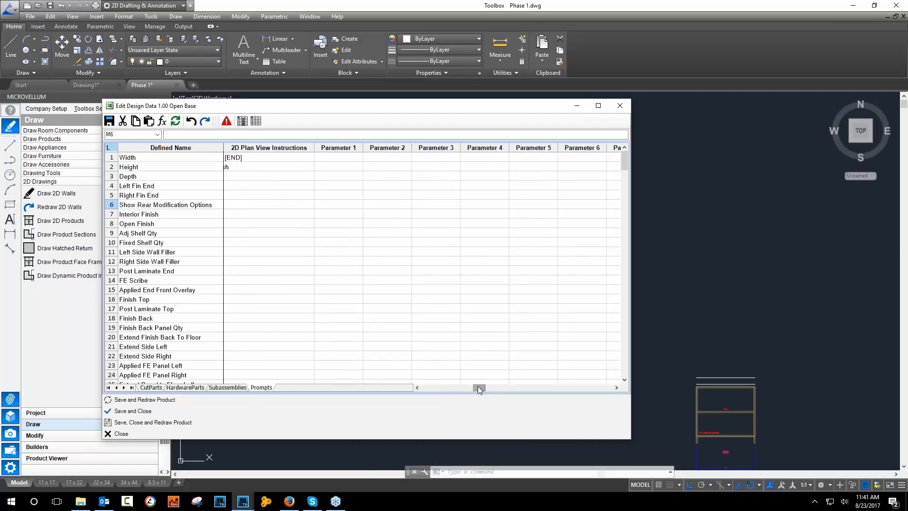
pyautogui.click(285, 149)
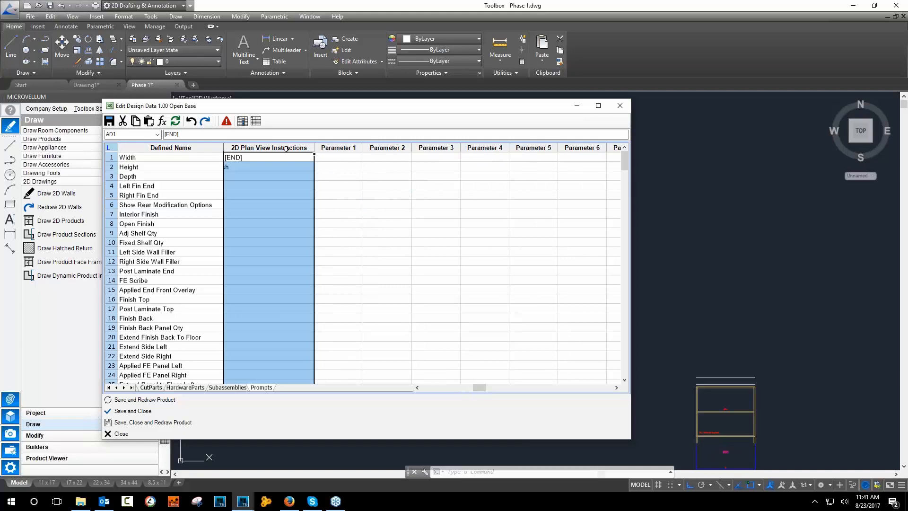
pyautogui.moveTo(629, 437); pyautogui.dragTo(758, 373)
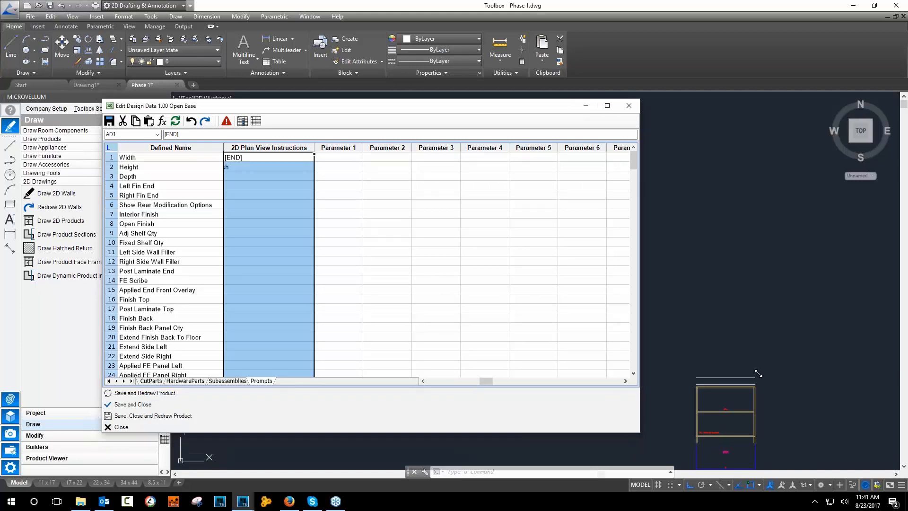
pyautogui.moveTo(610, 350); pyautogui.dragTo(676, 350)
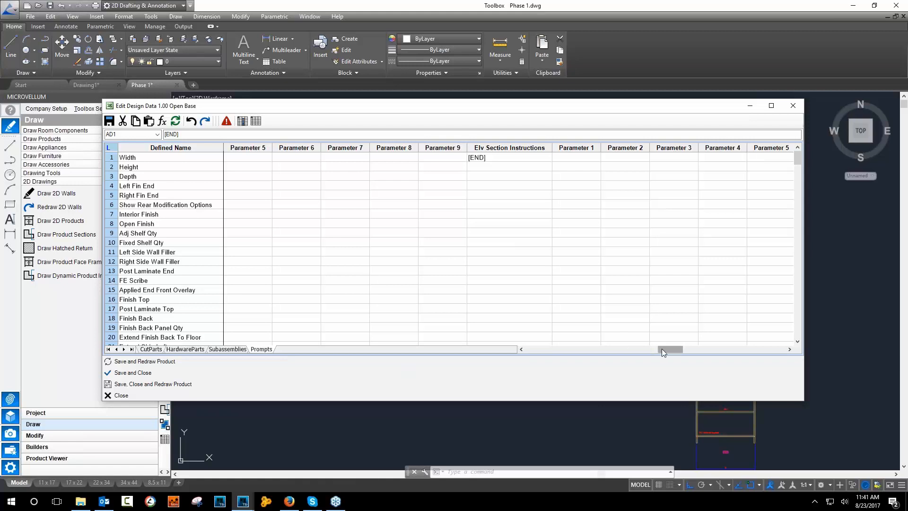
pyautogui.moveTo(664, 350); pyautogui.dragTo(524, 354)
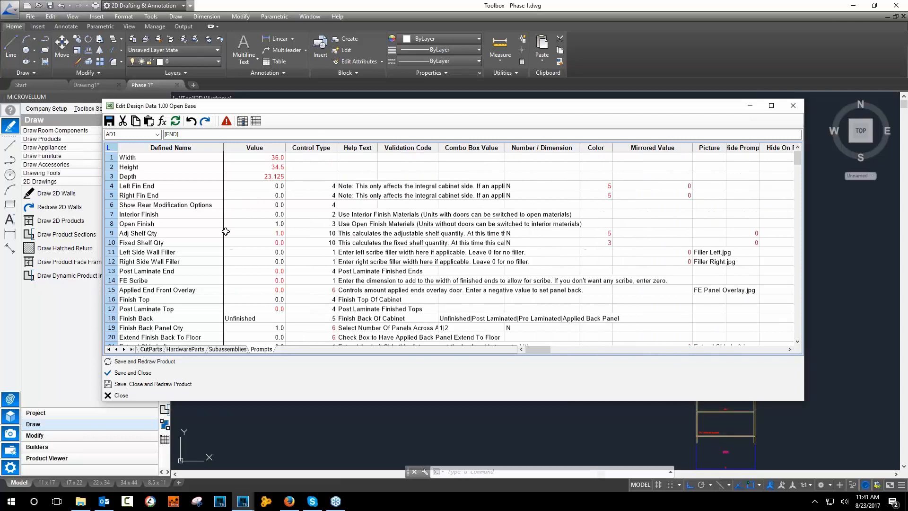
# Show the subassembly file of Carcass Base and bring up the Cross Section Instructions among its prompts.
pyautogui.click(216, 350)
pyautogui.click(145, 159)
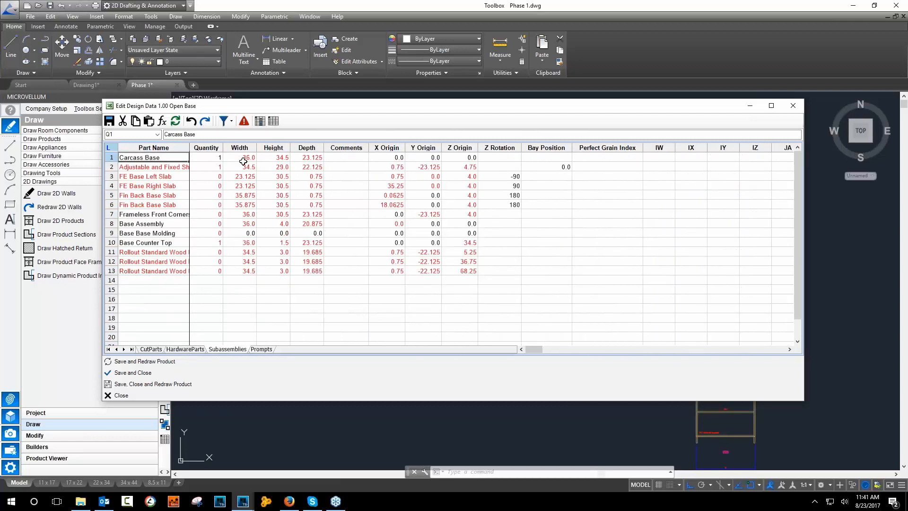
pyautogui.rightClick(167, 161)
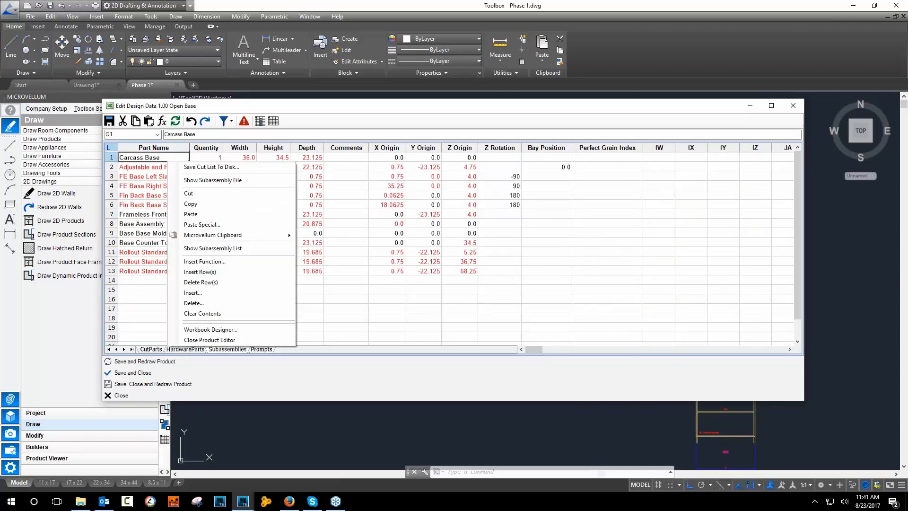
pyautogui.click(203, 175)
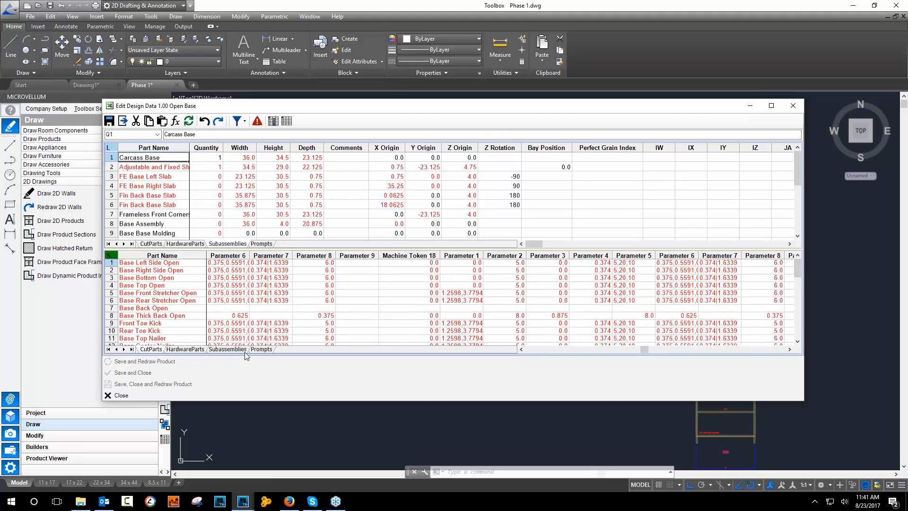
pyautogui.click(261, 350)
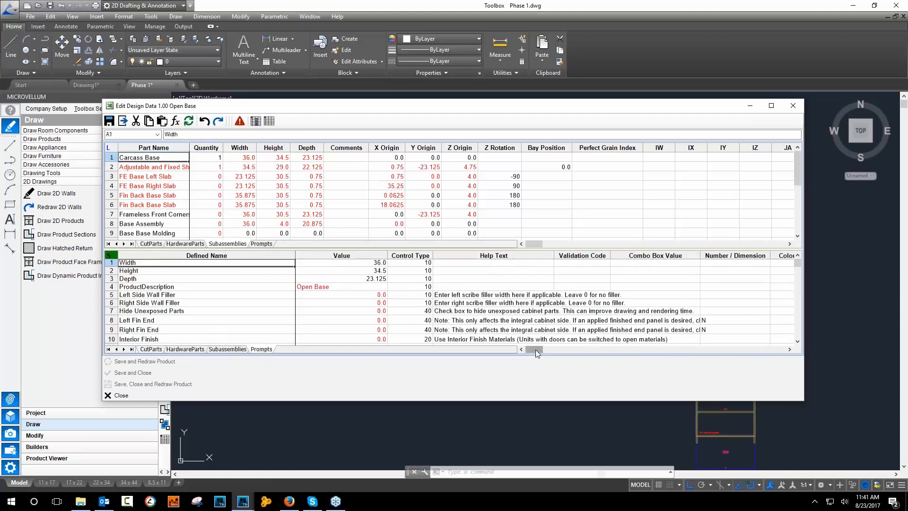
pyautogui.moveTo(534, 350); pyautogui.dragTo(654, 350)
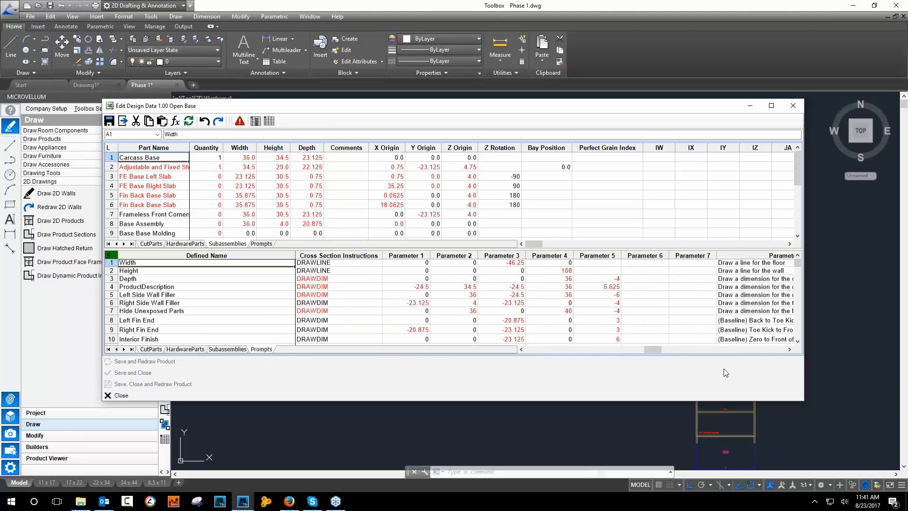
# Enlarge the design data window and compare its Cross Section Instructions with the section drawing behind it.
pyautogui.moveTo(803, 400); pyautogui.dragTo(859, 441)
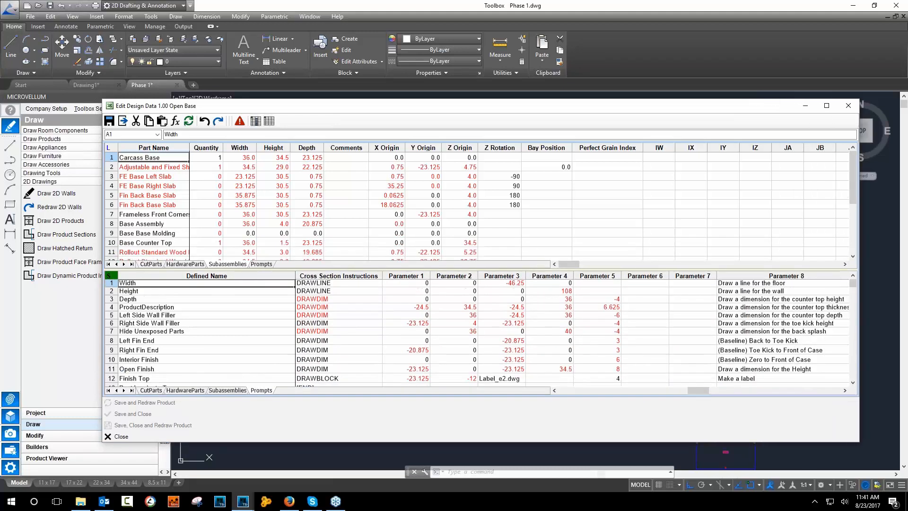
pyautogui.moveTo(642, 108)
pyautogui.mouseDown()
pyautogui.moveTo(635, 142)
pyautogui.moveTo(652, 439)
pyautogui.moveTo(657, 378)
pyautogui.mouseUp()
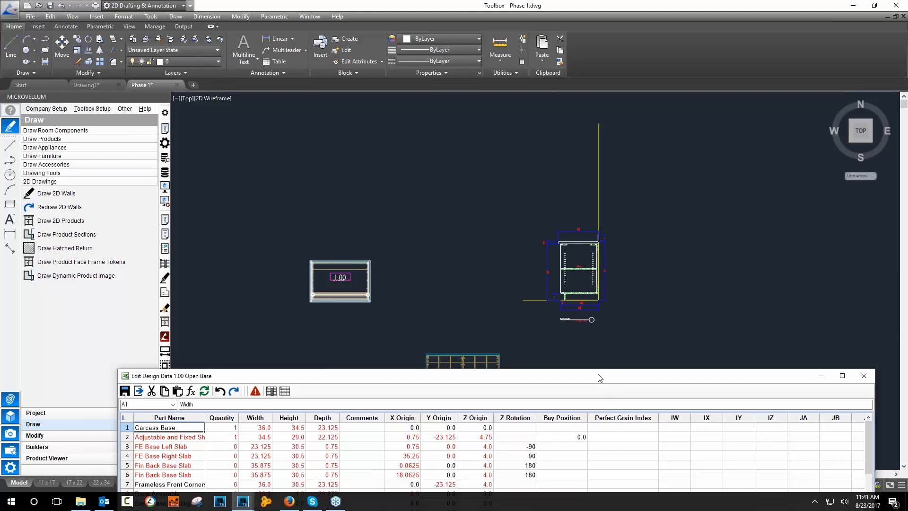
pyautogui.moveTo(597, 377)
pyautogui.mouseDown()
pyautogui.moveTo(528, 131)
pyautogui.moveTo(545, 95)
pyautogui.mouseUp()
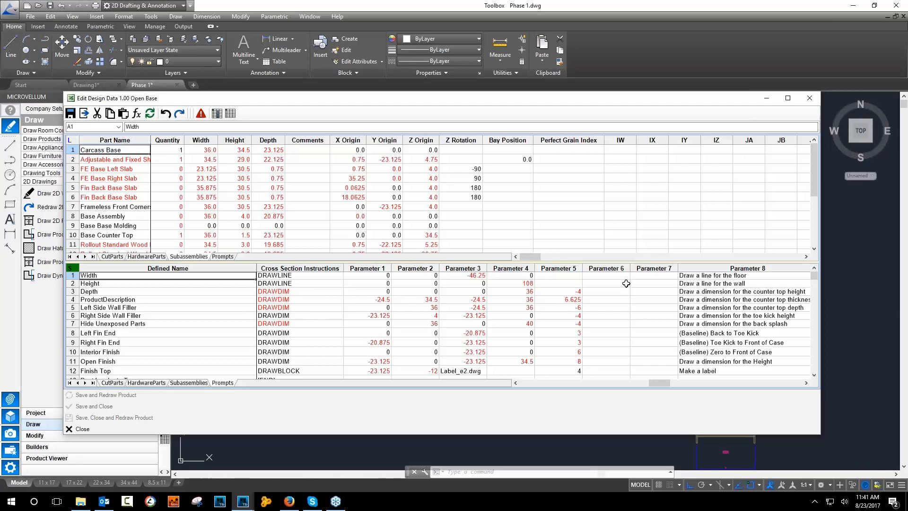
# Examine the DRAWDIM rows and their parameter formulas in the Cross Section Instructions, including the baseline toe-kick dimension, and close the design data.
pyautogui.click(313, 342)
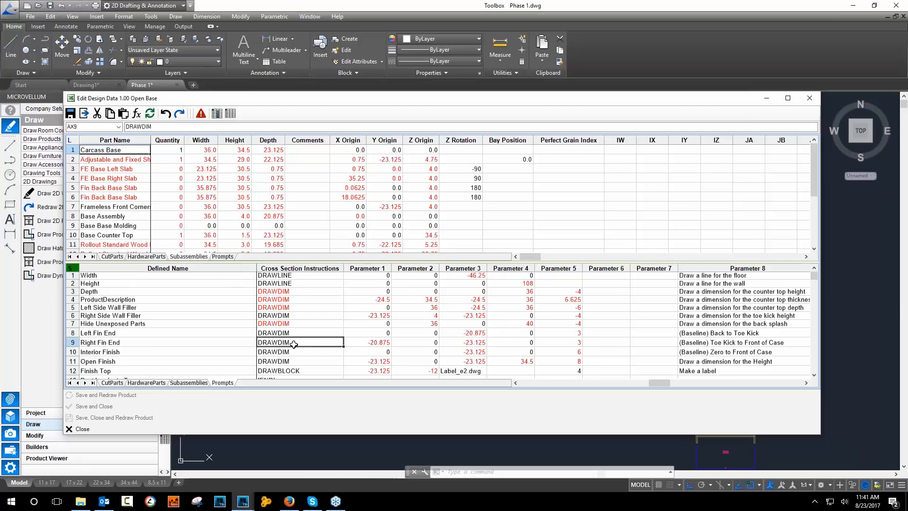
pyautogui.scroll(-2, 315, 334)
pyautogui.scroll(1, 319, 324)
pyautogui.click(385, 299)
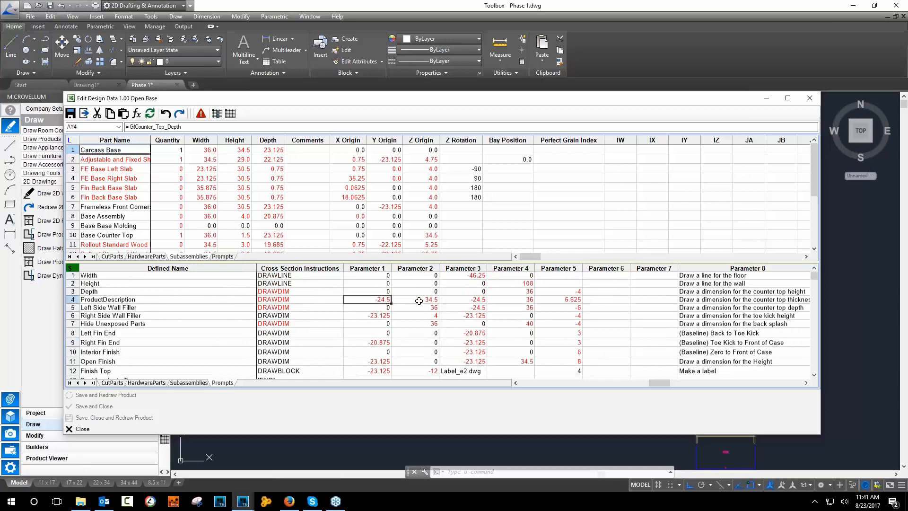
pyautogui.click(419, 301)
pyautogui.click(458, 301)
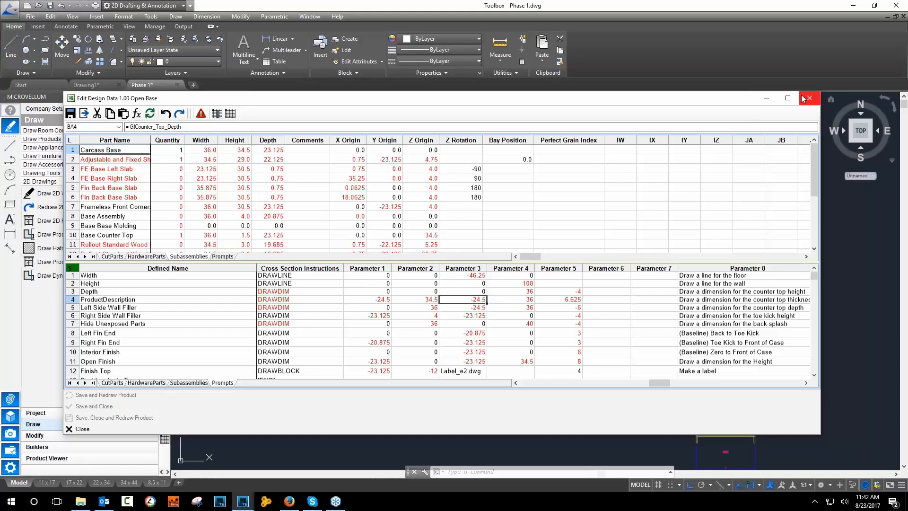
pyautogui.click(293, 332)
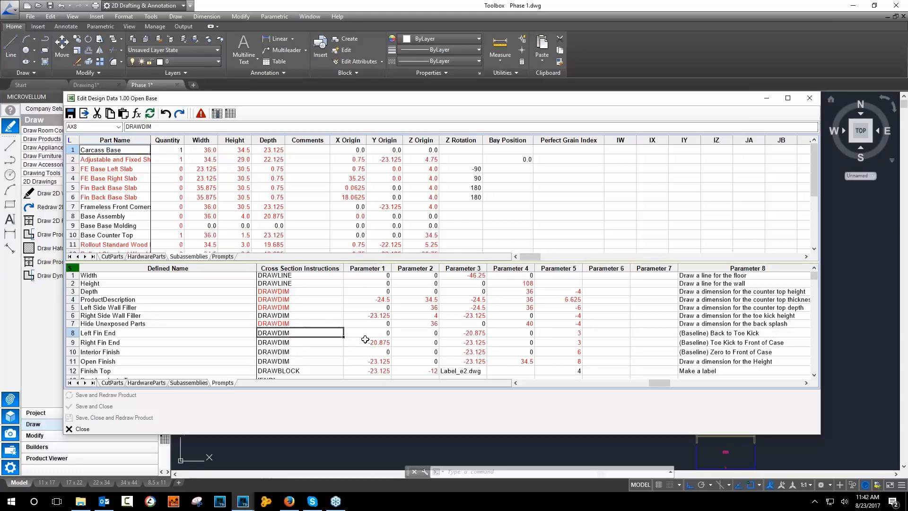
pyautogui.moveTo(365, 337); pyautogui.dragTo(667, 336)
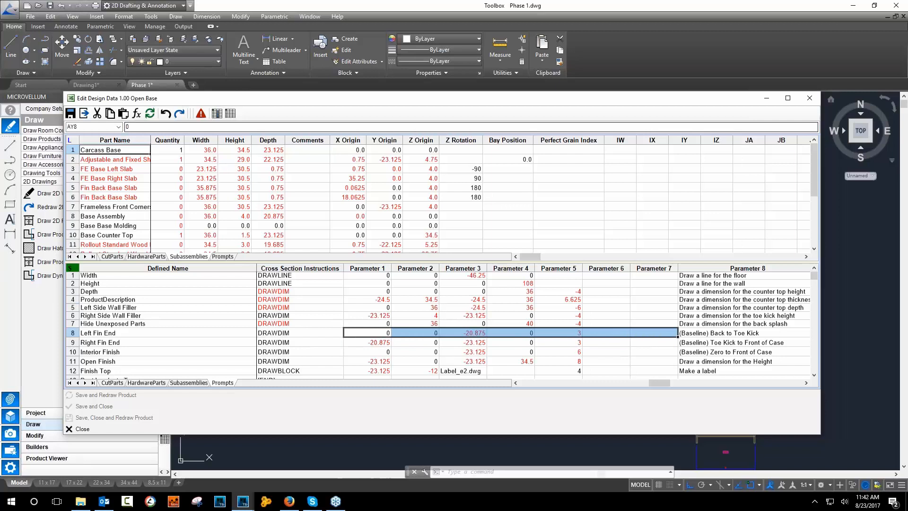
pyautogui.click(810, 99)
# Search the Microvellum help guide for DRAWDIM and open the Prompt Drawing Token Tabs topic.
pyautogui.click(145, 109)
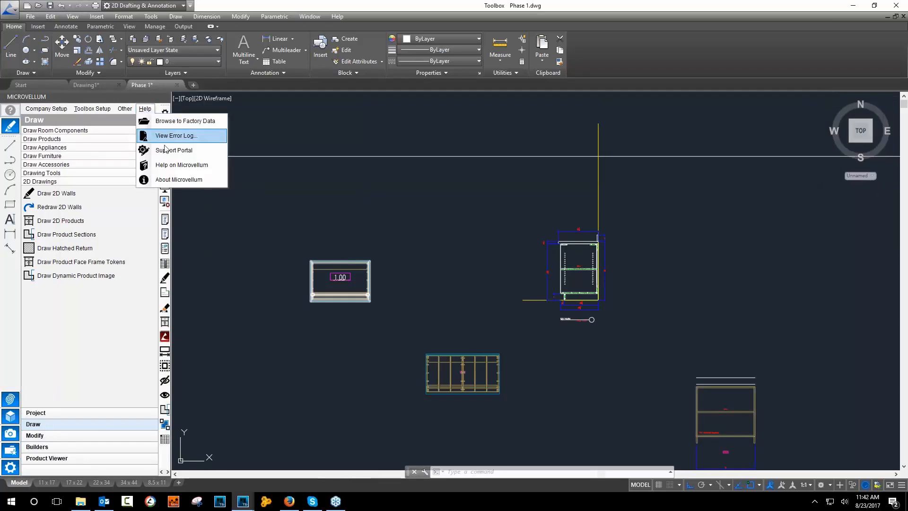
pyautogui.click(175, 165)
pyautogui.click(226, 127)
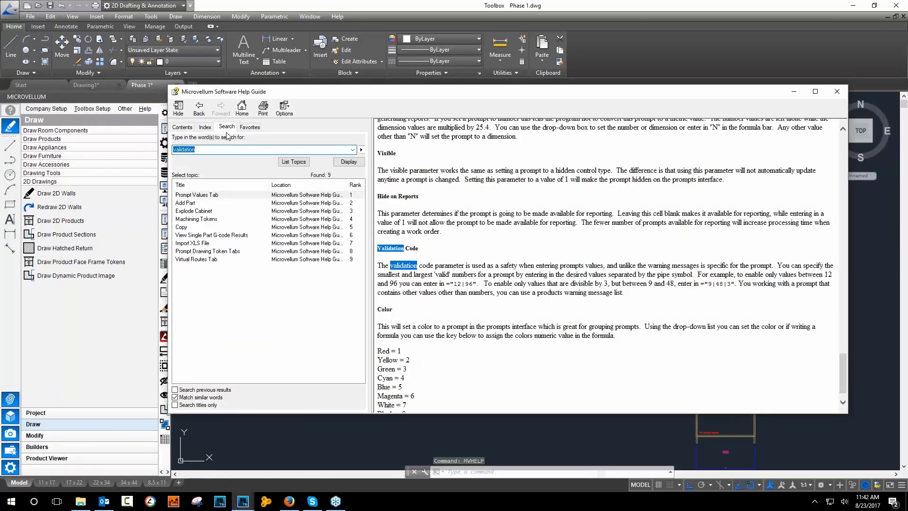
pyautogui.click(339, 161)
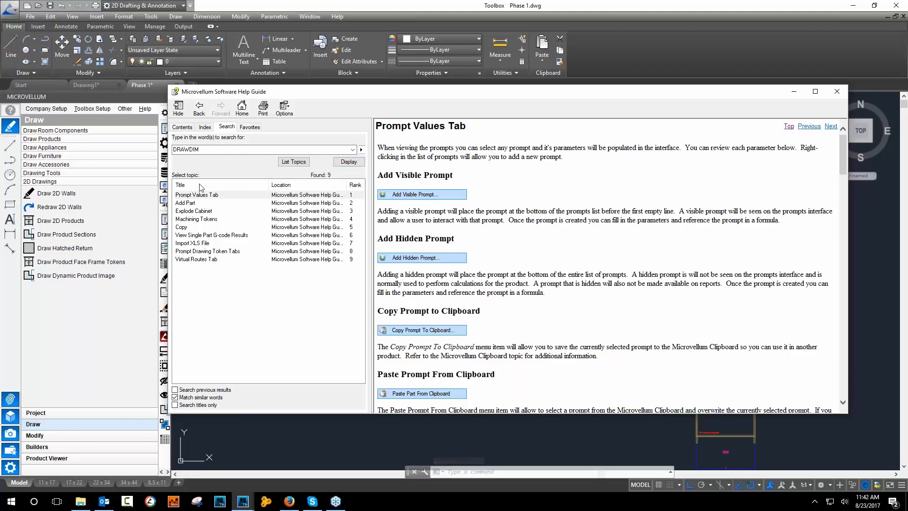
pyautogui.click(298, 162)
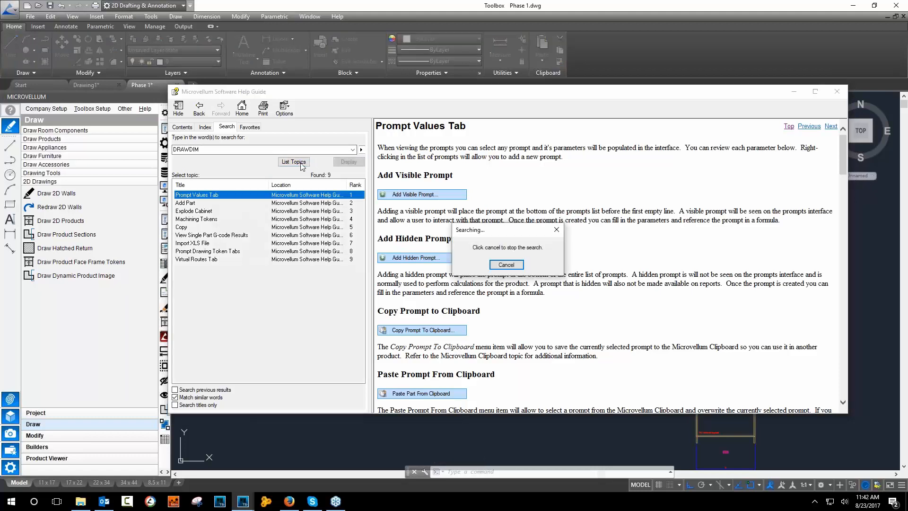
pyautogui.doubleClick(212, 199)
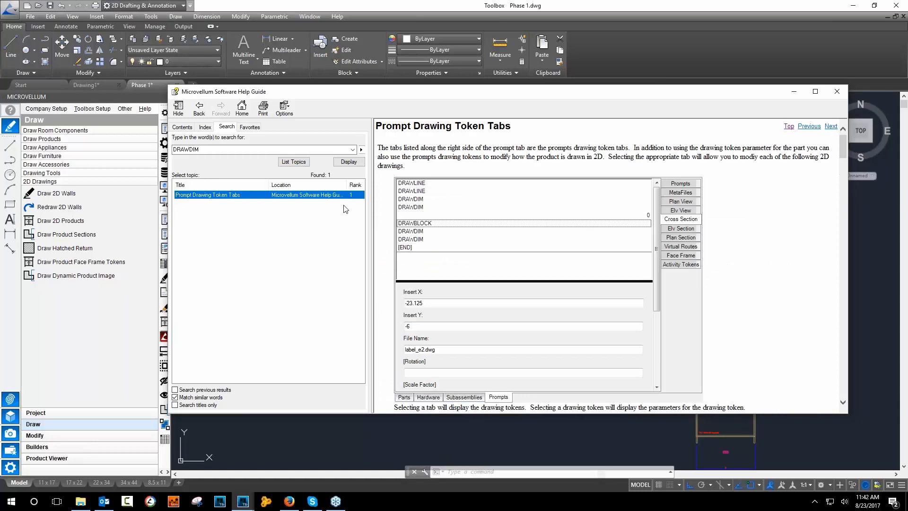
# Read the Drawing Tokens List parameters from DRAWLINE through DRAWDIM to DRAWBLOCK, and minimize the help guide.
pyautogui.scroll(-10, 728, 248)
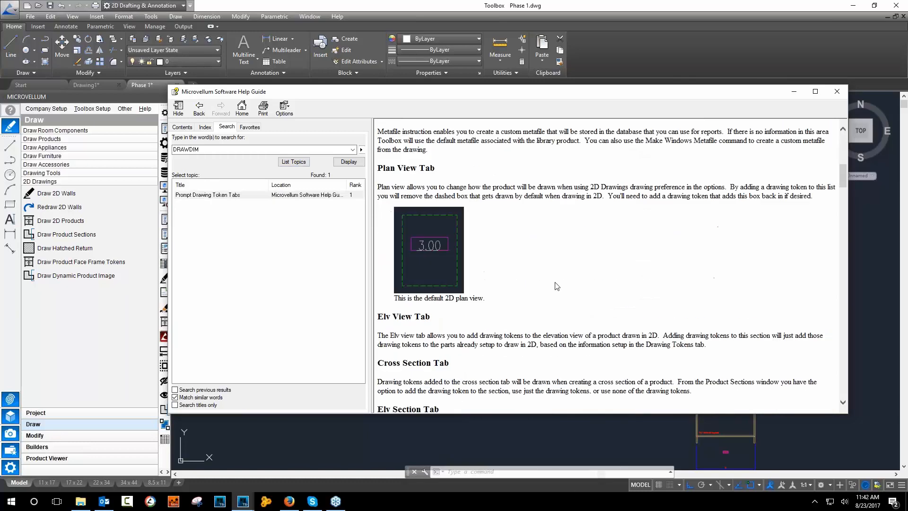
pyautogui.scroll(-12, 557, 286)
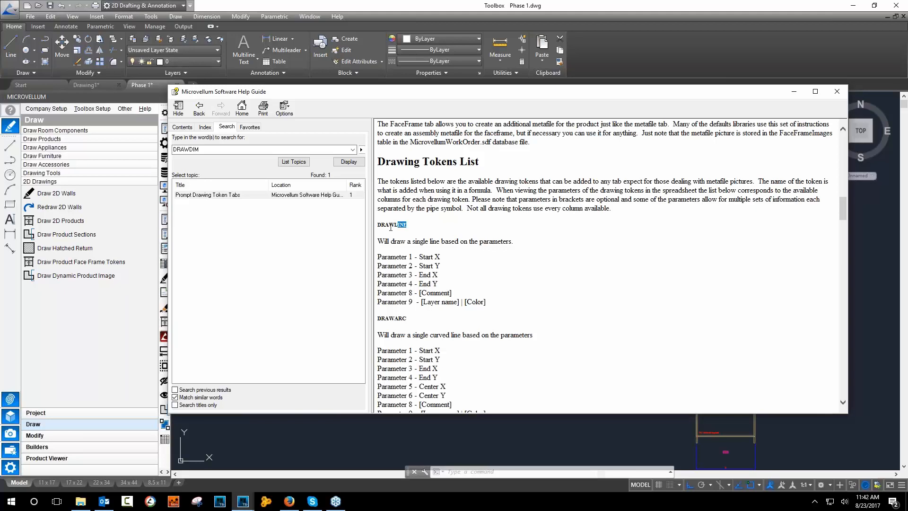
pyautogui.moveTo(390, 227)
pyautogui.mouseDown()
pyautogui.moveTo(378, 126)
pyautogui.moveTo(377, 234)
pyautogui.mouseUp()
pyautogui.scroll(-5, 414, 195)
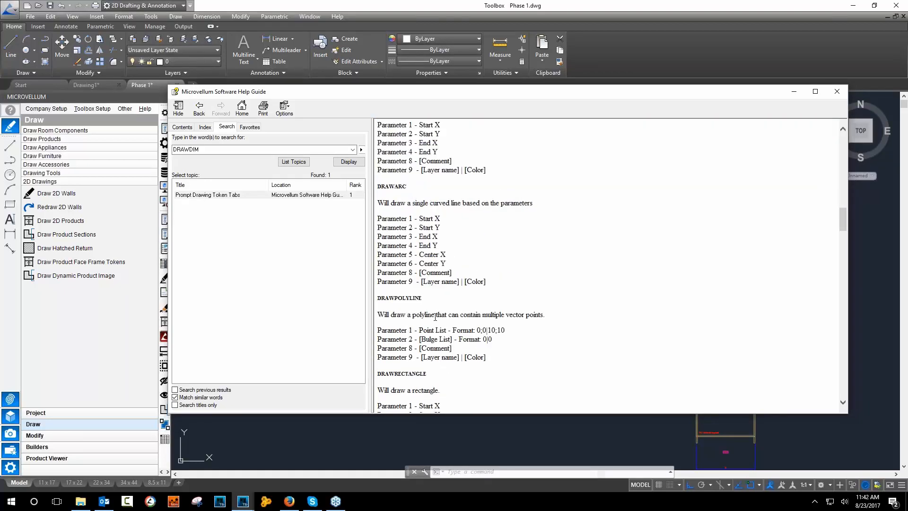
pyautogui.scroll(-5, 435, 316)
pyautogui.scroll(-5, 462, 299)
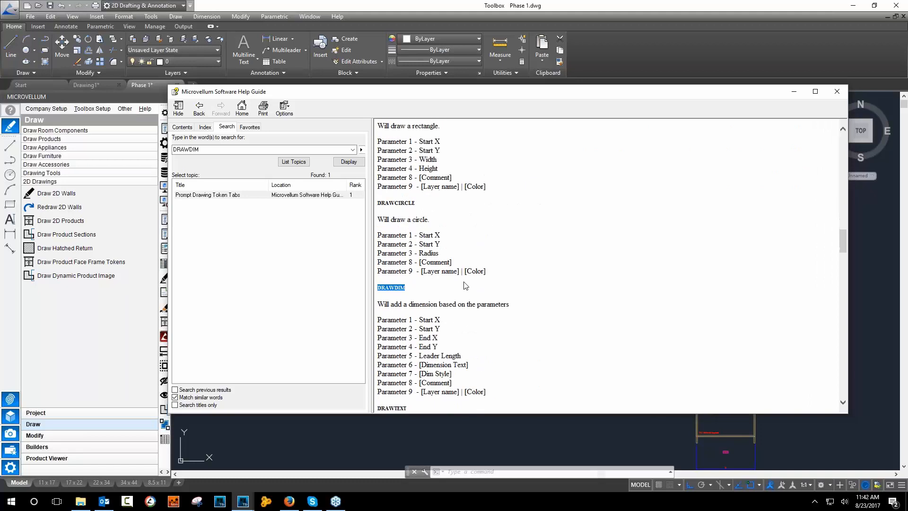
pyautogui.scroll(-7, 463, 299)
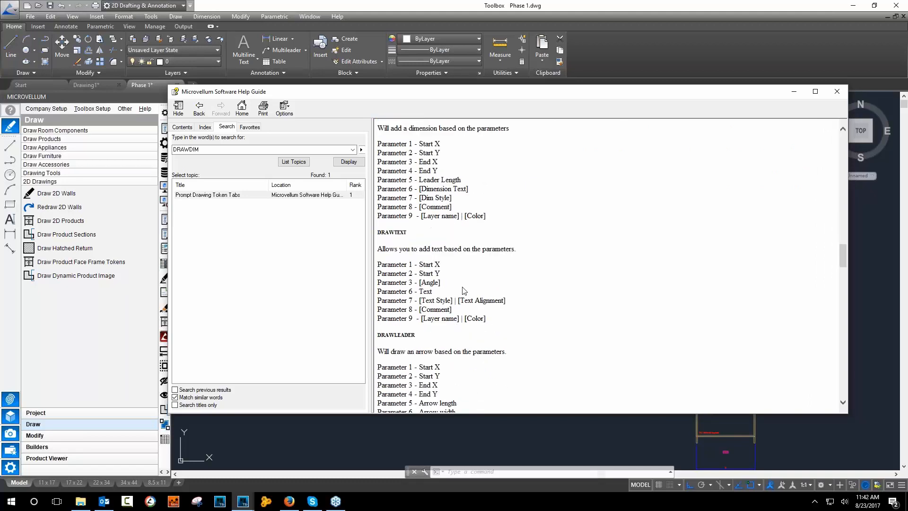
pyautogui.scroll(-9, 425, 258)
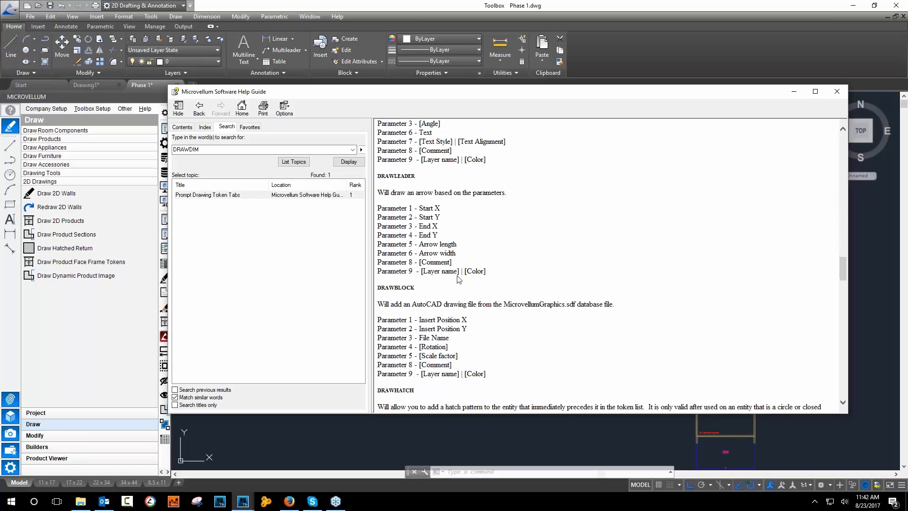
pyautogui.scroll(-3, 458, 279)
pyautogui.scroll(10, 463, 275)
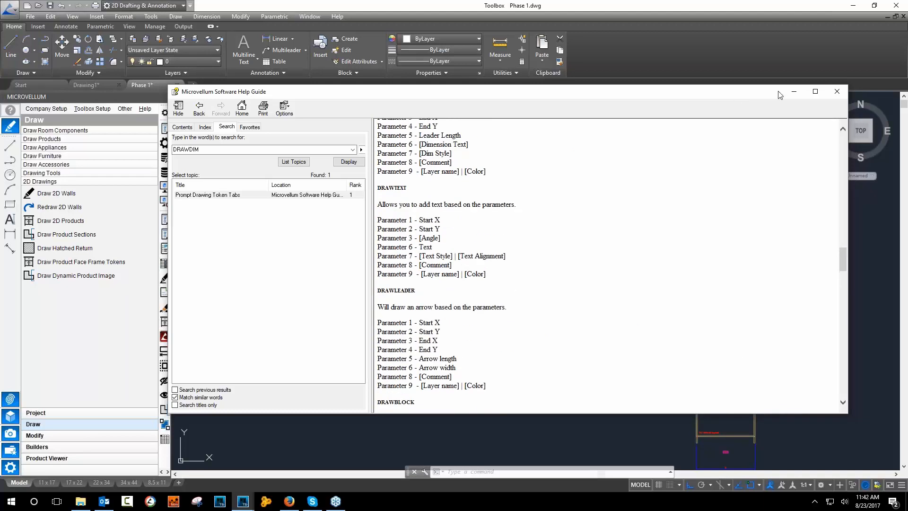
pyautogui.click(794, 91)
# Inspect the cabinet section's dimensions, adjustable shelf, toe kick and countertop up close in the drawing.
pyautogui.scroll(4, 584, 247)
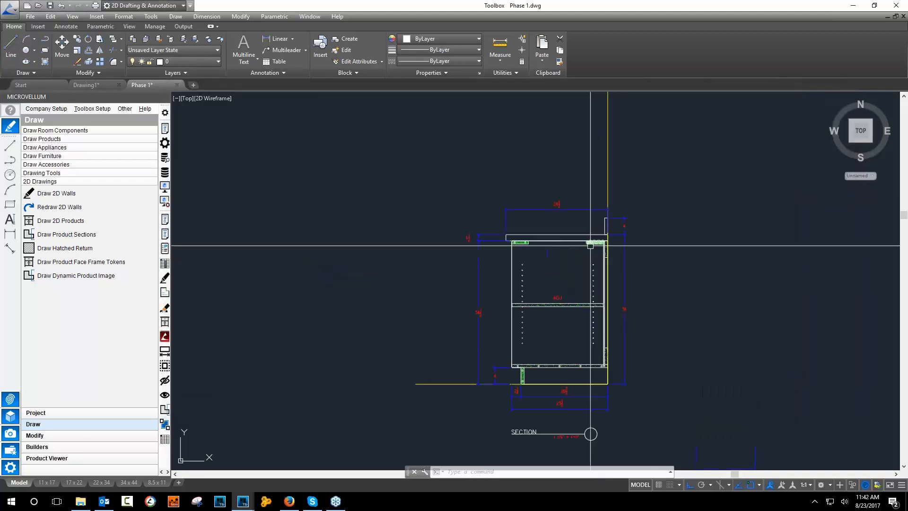
pyautogui.scroll(5, 520, 364)
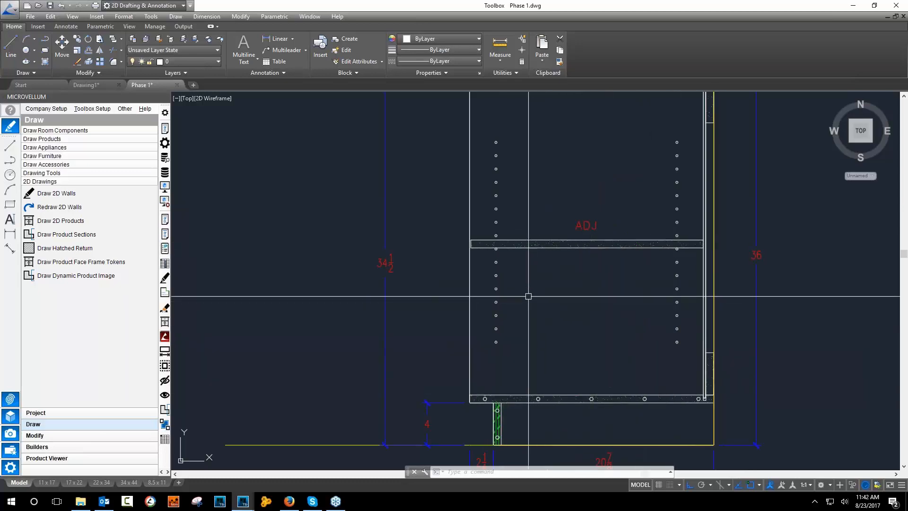
pyautogui.scroll(-6, 427, 328)
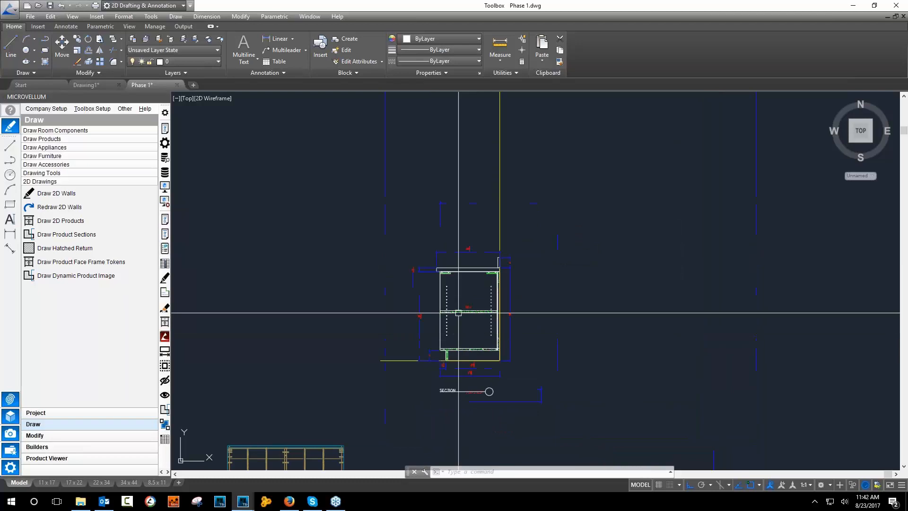
pyautogui.scroll(4, 449, 277)
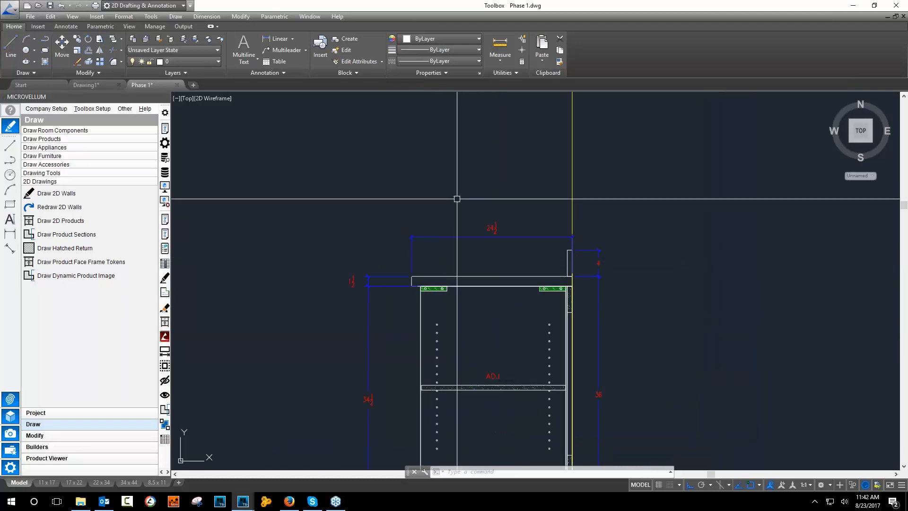
pyautogui.scroll(-4, 456, 199)
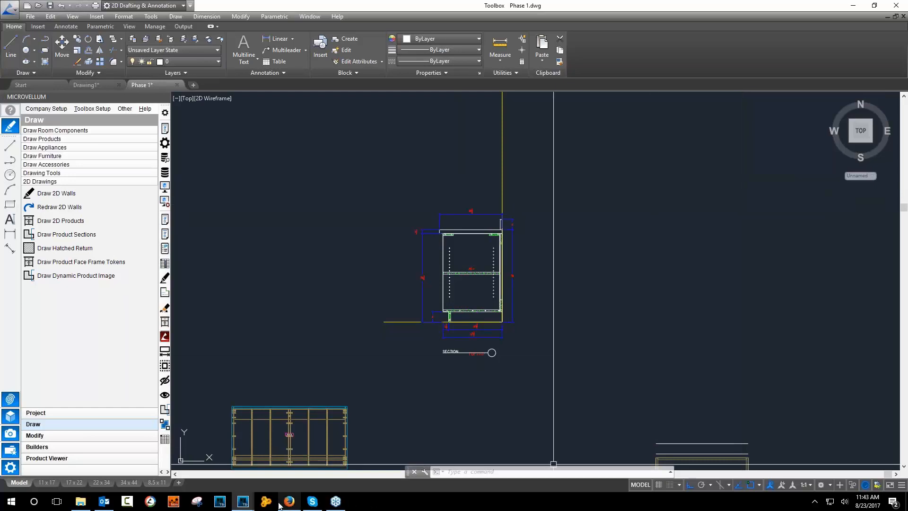
# Switch to Firefox and open the Microvellum Help Center home page from the Working with Corner Cabinets article.
pyautogui.moveTo(281, 505)
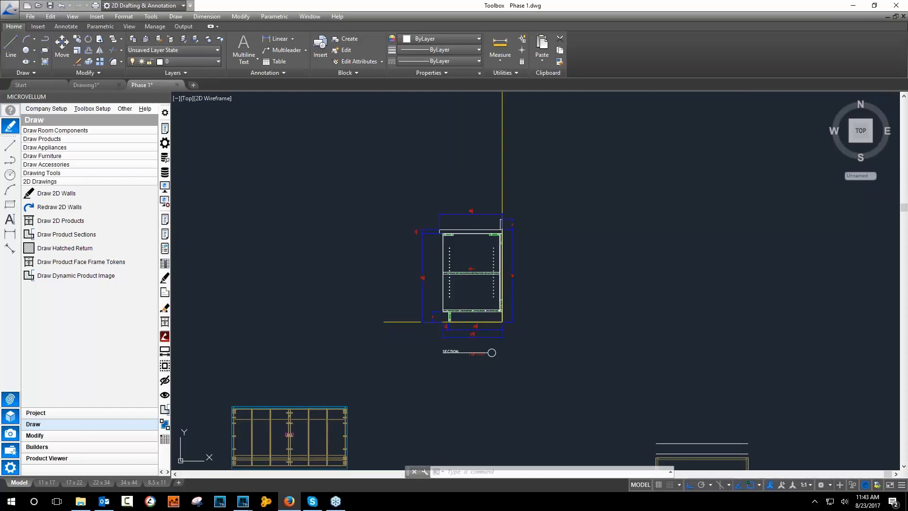
pyautogui.moveTo(907, 29); pyautogui.dragTo(597, 67)
pyautogui.moveTo(907, 66); pyautogui.dragTo(691, 19)
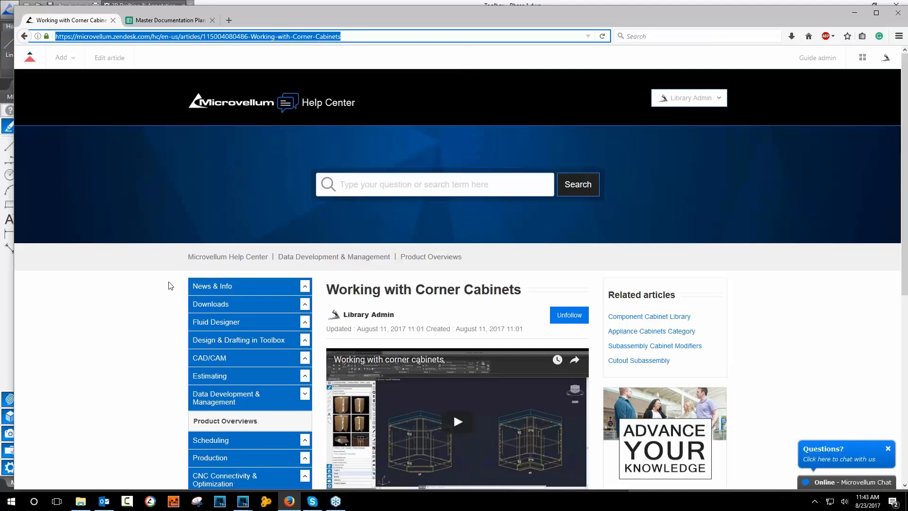
pyautogui.click(226, 259)
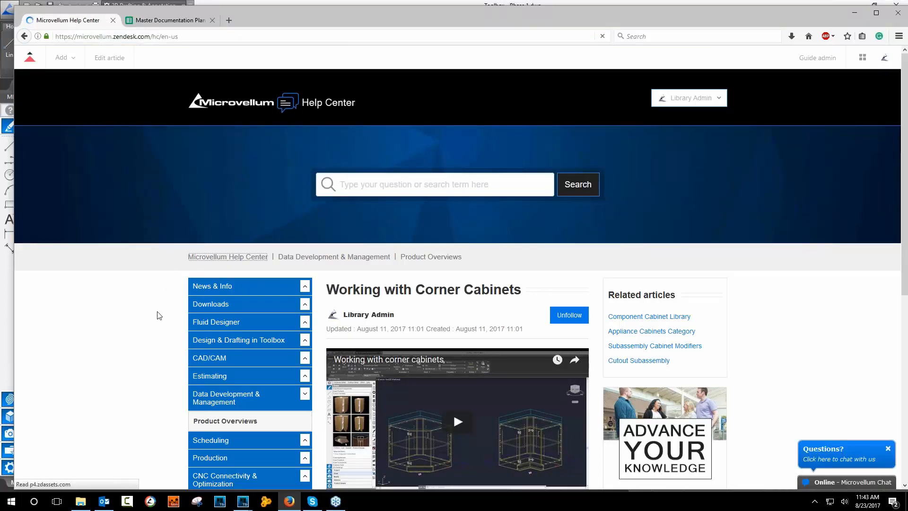
# Look through the Knowledge Base Articles categories, expanding Legacy Versions to check its contents and collapsing it again.
pyautogui.scroll(-5, 159, 315)
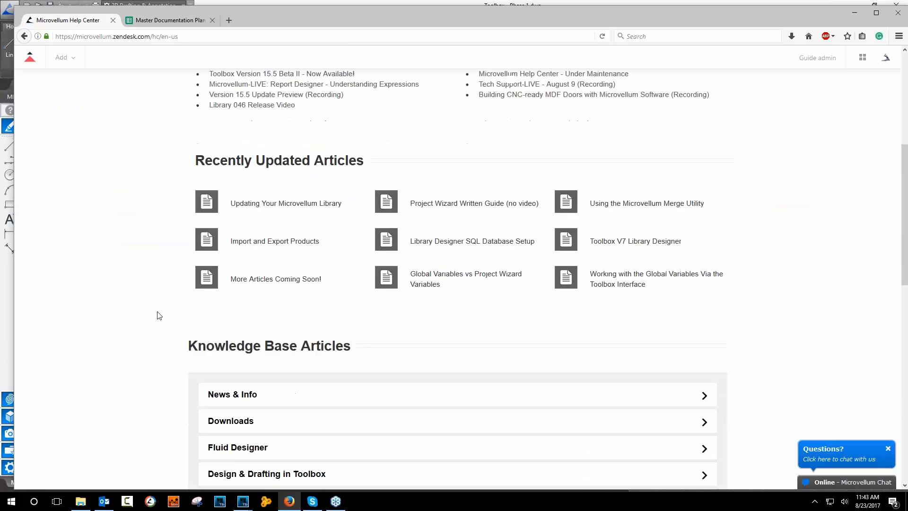
pyautogui.scroll(-2, 159, 316)
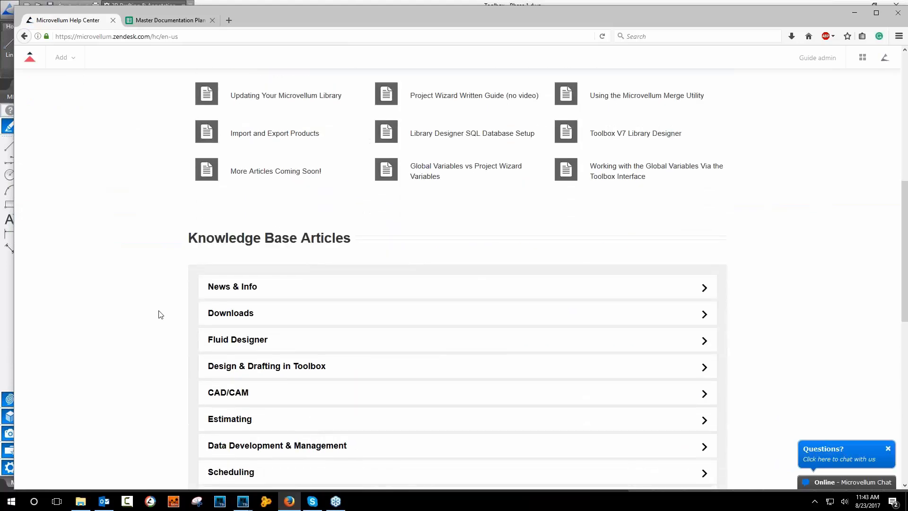
pyautogui.scroll(-6, 161, 315)
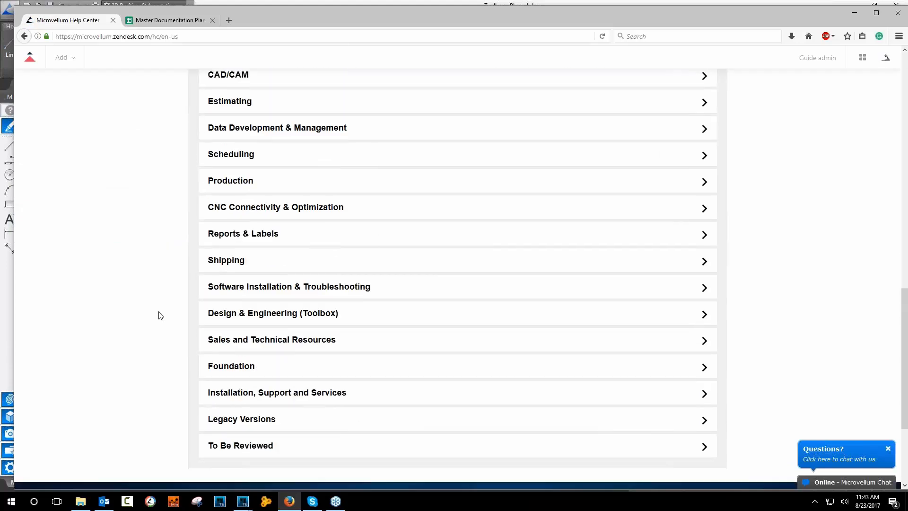
pyautogui.scroll(-1, 161, 315)
pyautogui.click(246, 366)
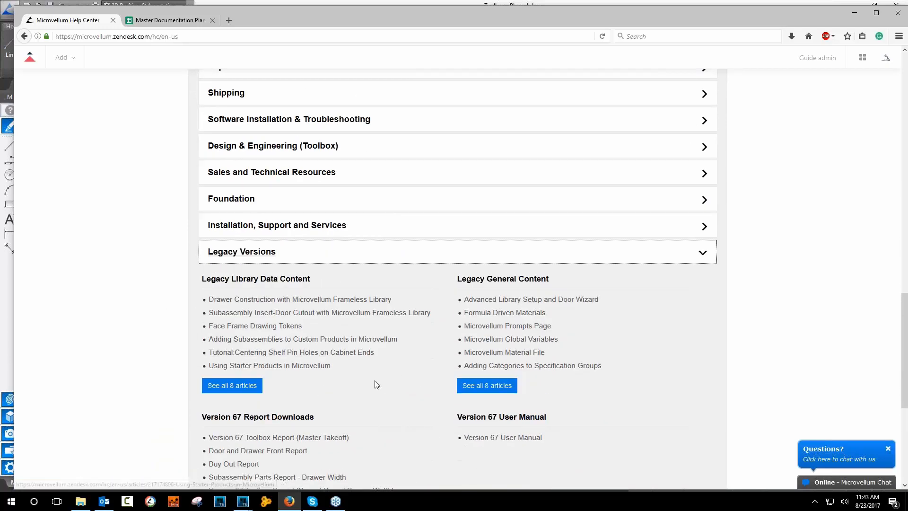
pyautogui.click(217, 256)
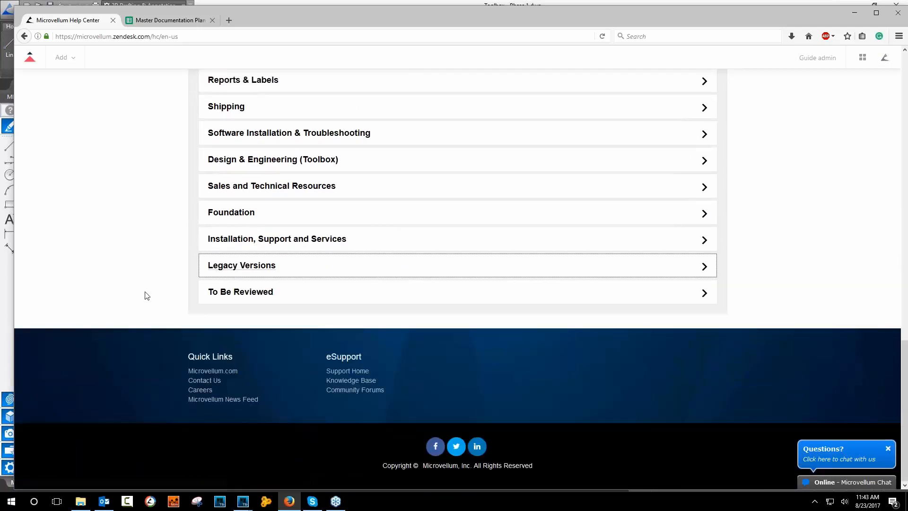
# Expand the Data Development & Management category and look through its article groups down to Tokens.
pyautogui.scroll(2, 145, 295)
pyautogui.scroll(6, 145, 295)
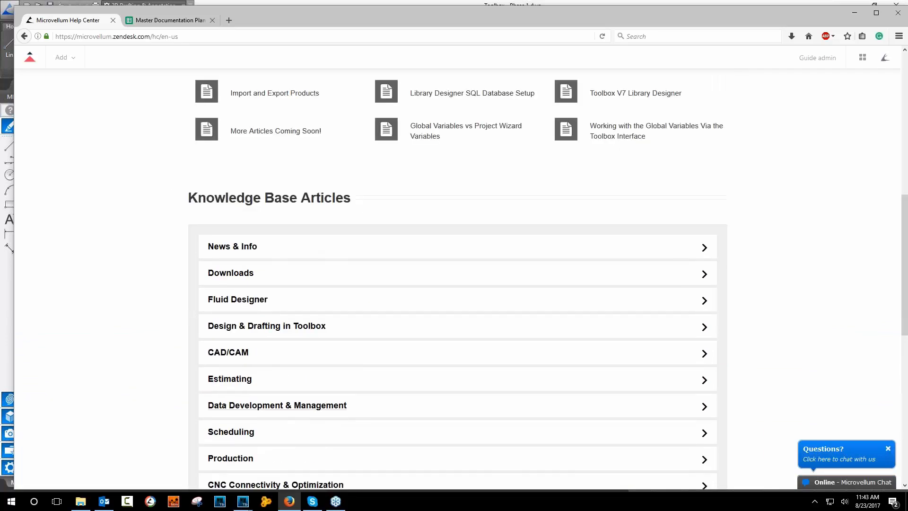
pyautogui.click(235, 411)
pyautogui.scroll(-3, 145, 353)
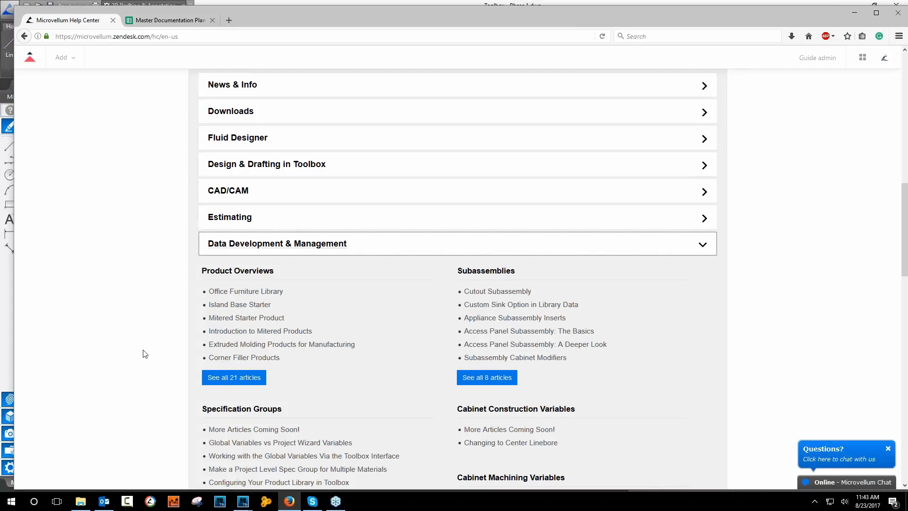
pyautogui.scroll(-1, 154, 344)
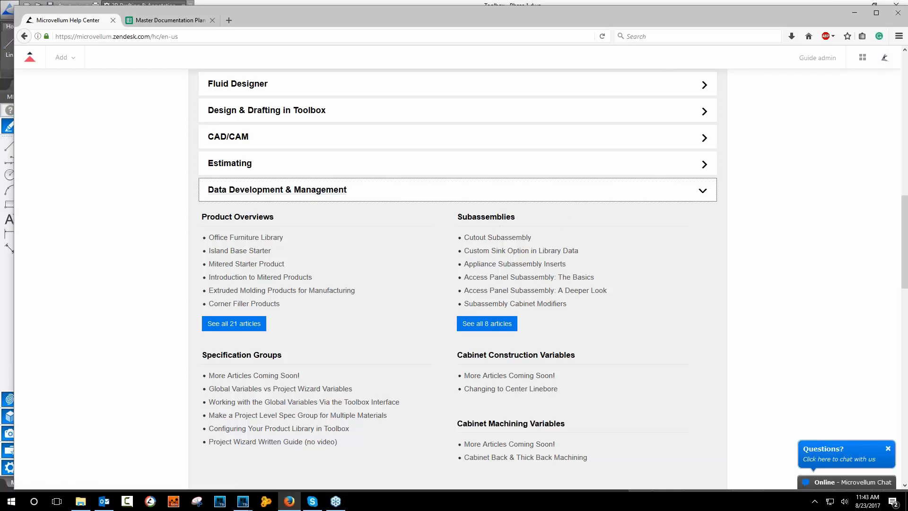
pyautogui.scroll(-3, 417, 304)
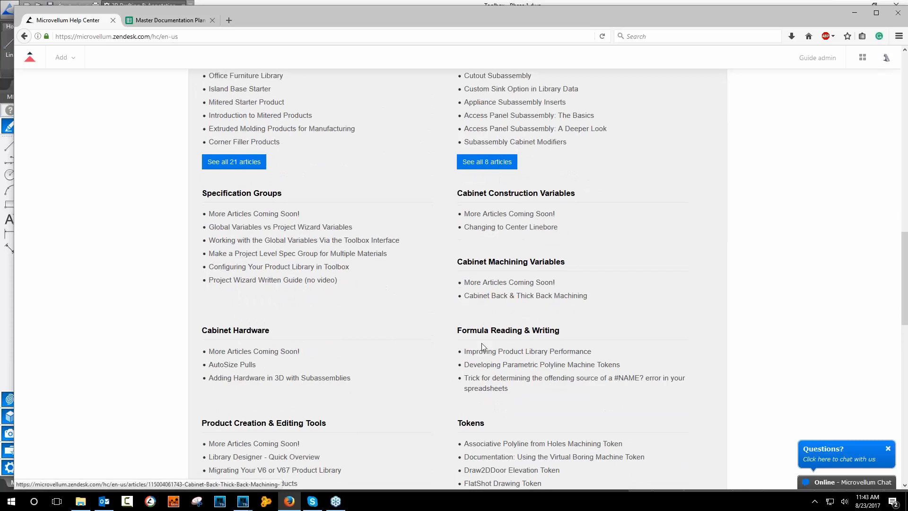
pyautogui.scroll(-1, 374, 356)
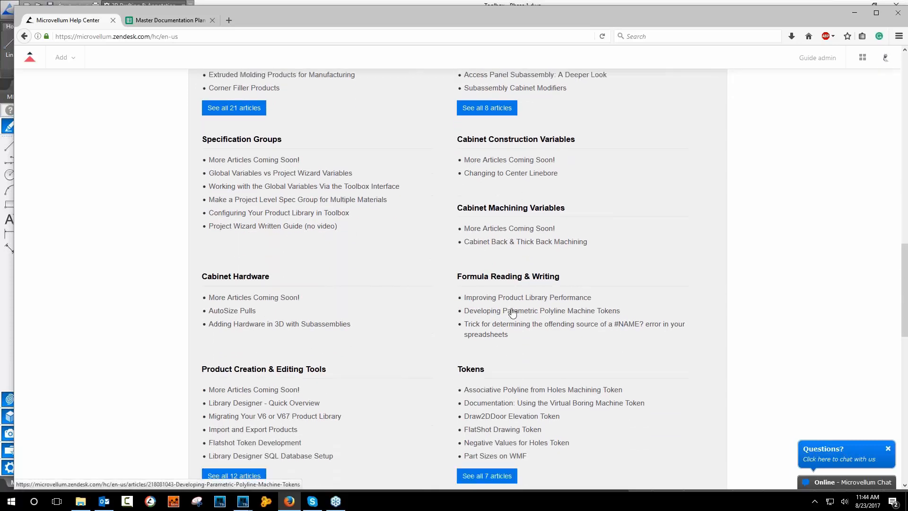
# Look through the remaining Data Development & Management article groups, down to General Library Automation and Frequently Asked Questions.
pyautogui.scroll(-2, 512, 312)
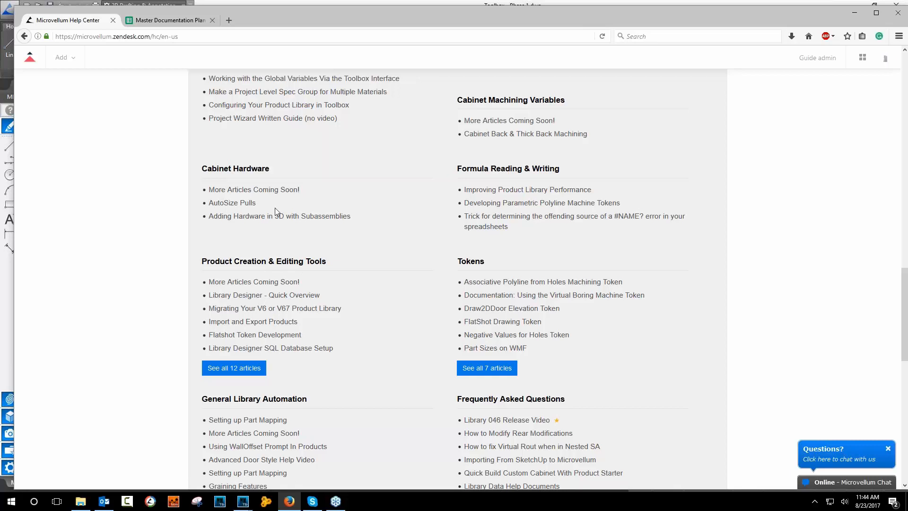
pyautogui.scroll(-3, 261, 221)
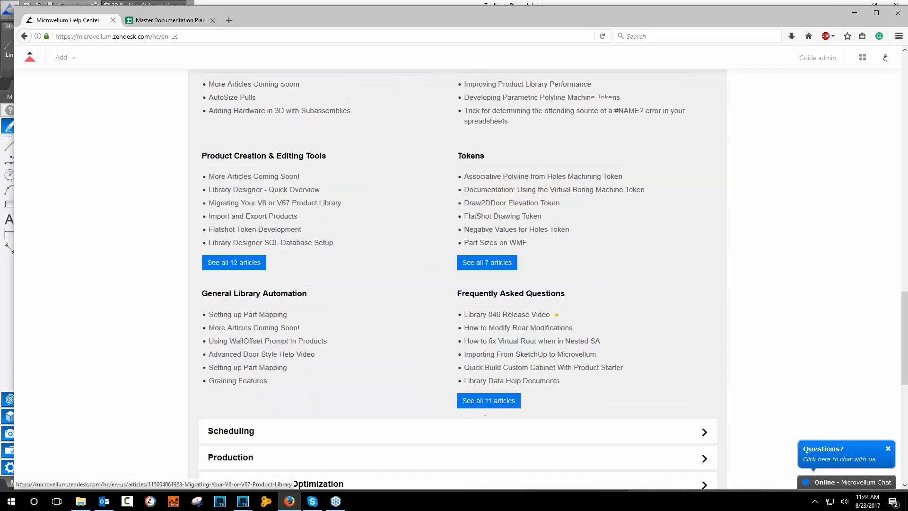
pyautogui.scroll(-1, 366, 279)
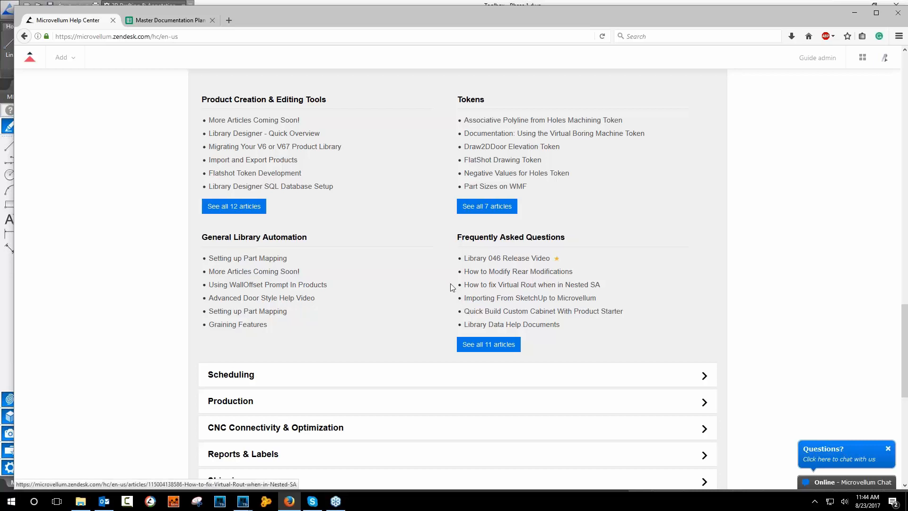
pyautogui.scroll(10, 452, 286)
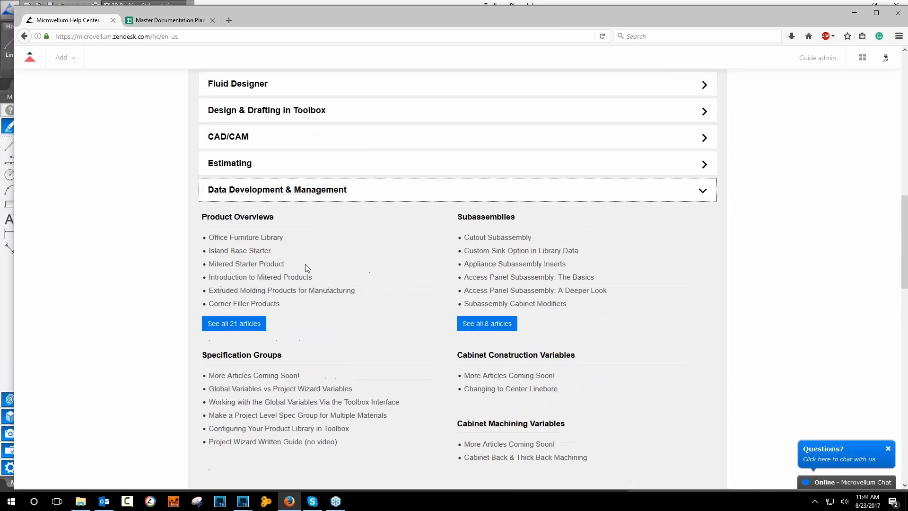
# Open the complete Product Overviews article list and look through its entries.
pyautogui.click(229, 325)
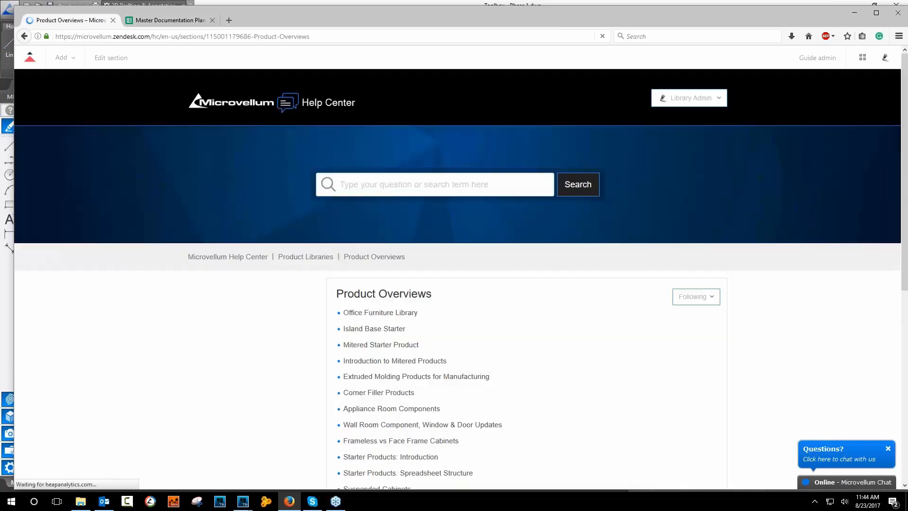
pyautogui.scroll(-3, 325, 303)
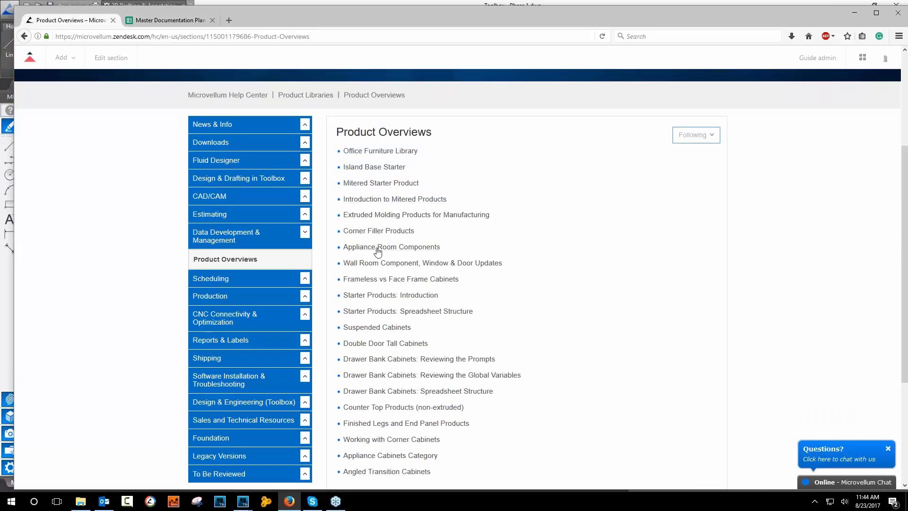
pyautogui.scroll(-2, 384, 284)
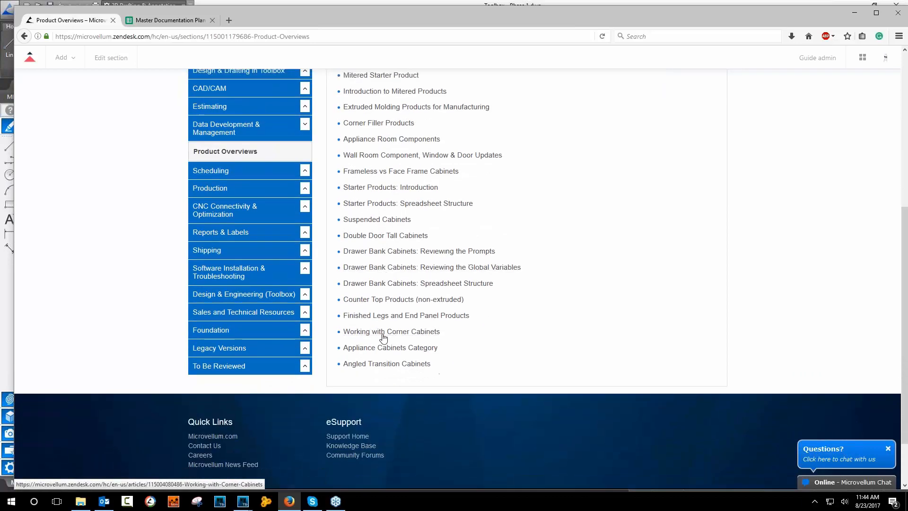
# Open the Working with Corner Cabinets article and start its embedded video.
pyautogui.click(383, 332)
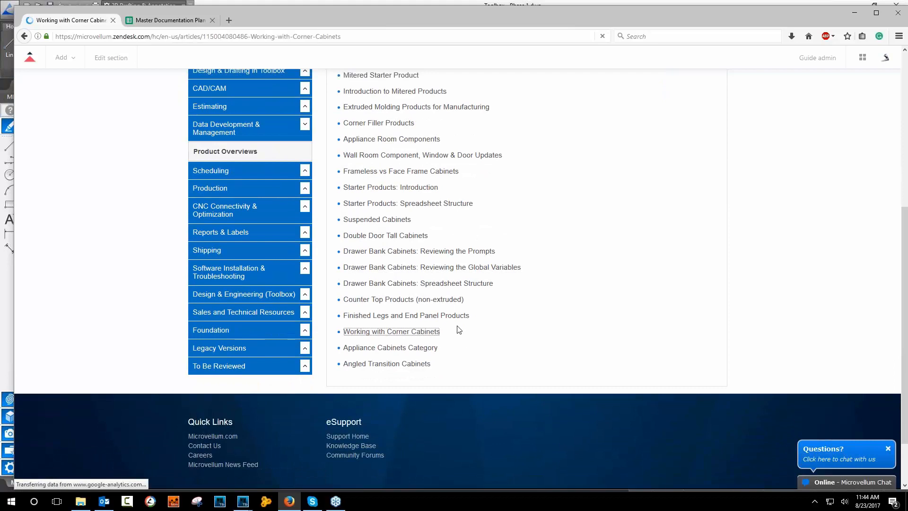
pyautogui.scroll(-2, 436, 313)
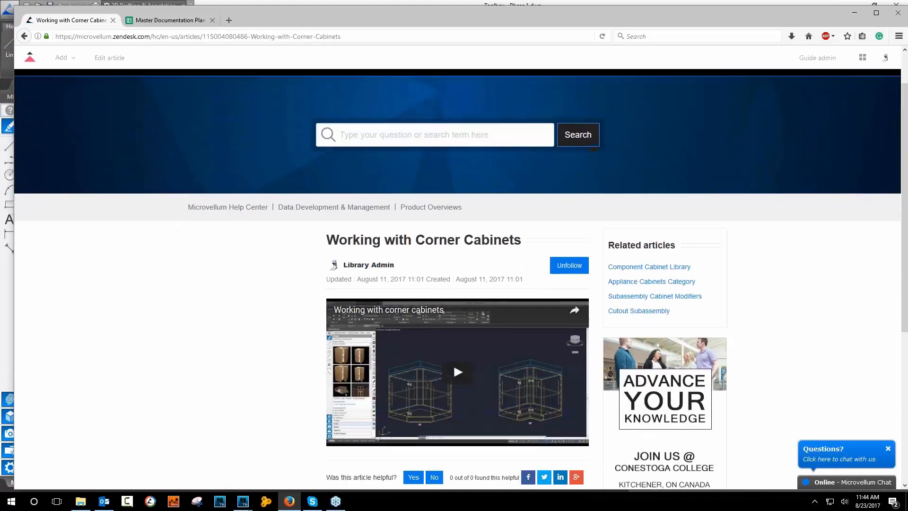
pyautogui.scroll(-1, 228, 319)
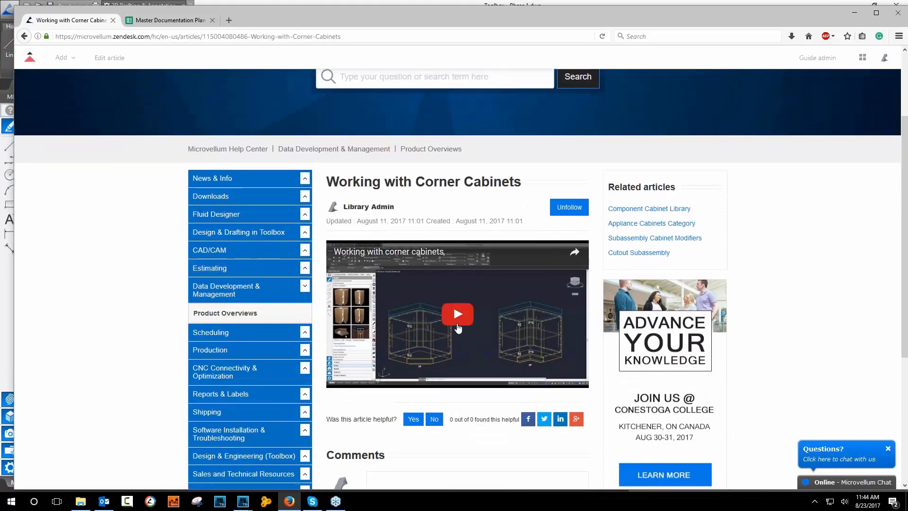
pyautogui.click(456, 313)
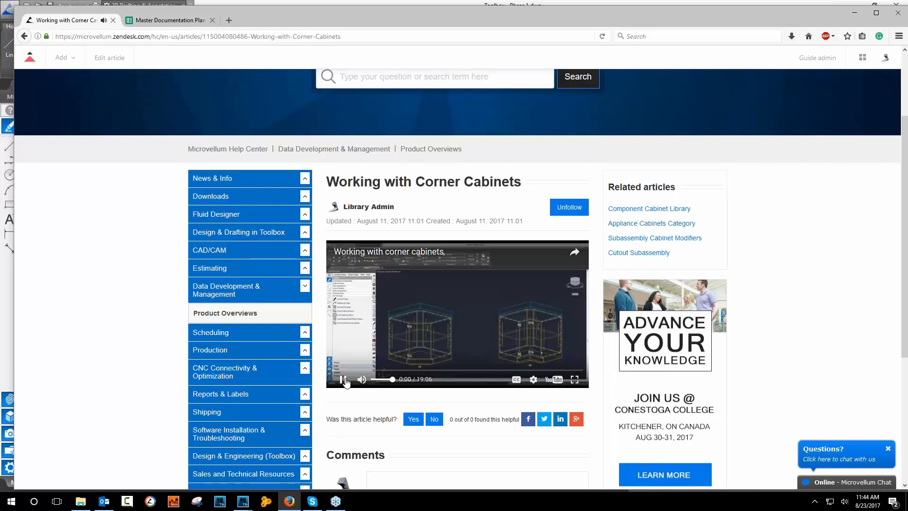
# Skip ahead in the corner cabinets video to about 6:20, look over the article and return to the Product Overviews list.
pyautogui.scroll(-1, 473, 331)
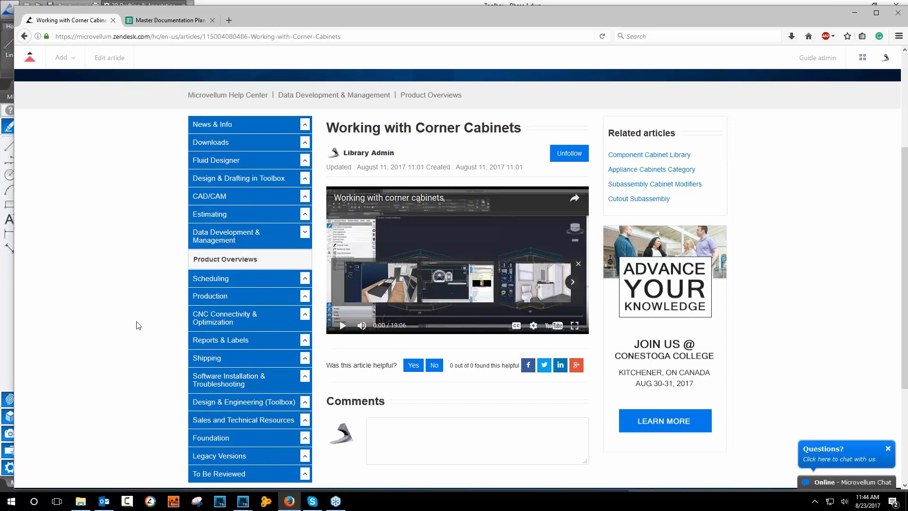
pyautogui.click(364, 316)
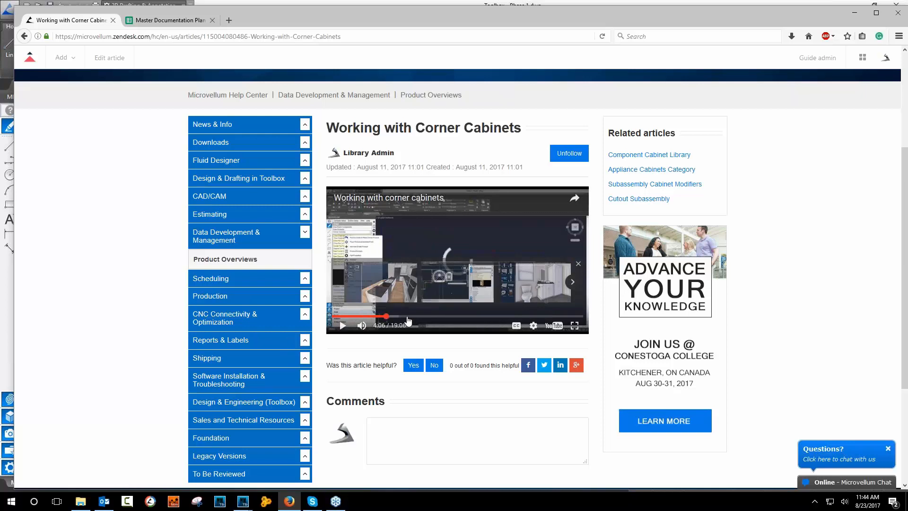
pyautogui.click(385, 315)
pyautogui.click(416, 317)
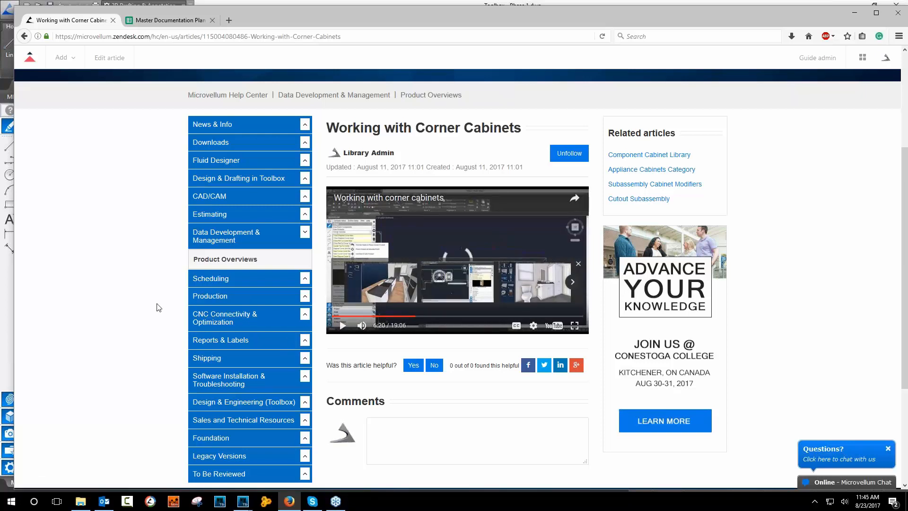
pyautogui.scroll(-3, 159, 308)
pyautogui.scroll(4, 158, 307)
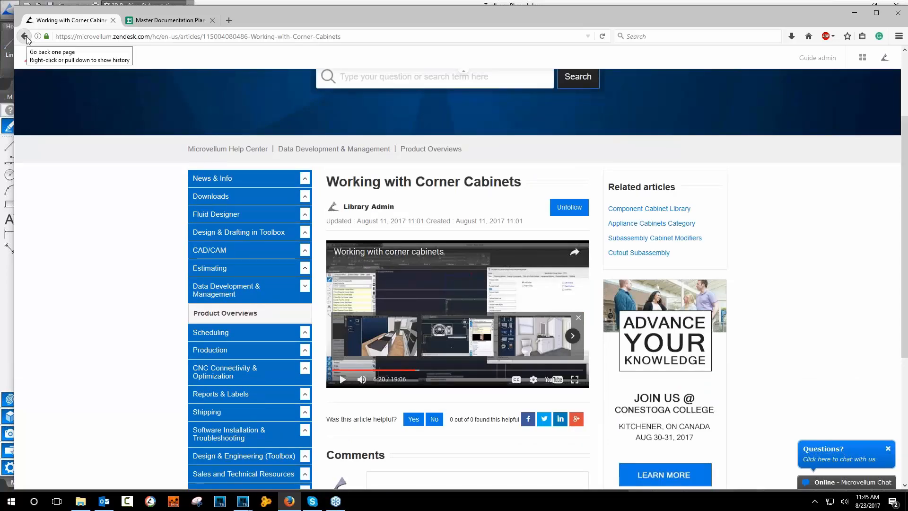
pyautogui.click(419, 149)
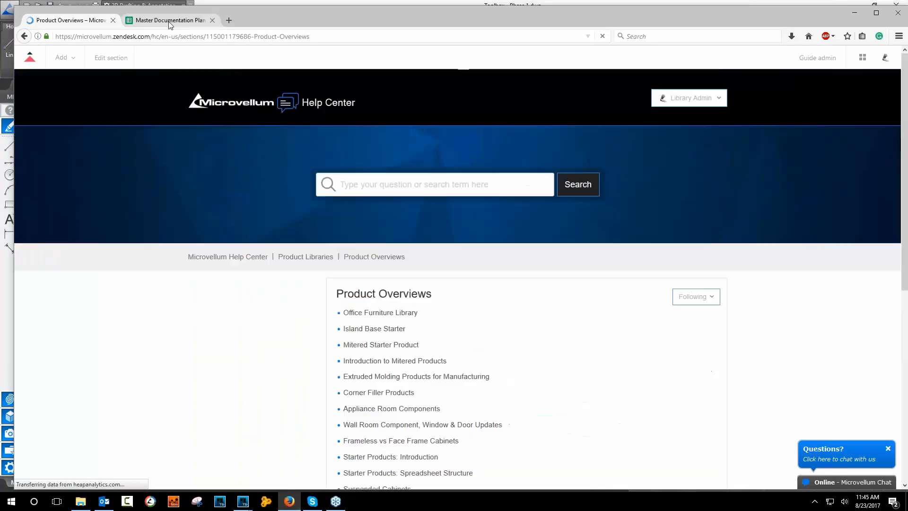
# Switch to the Master Documentation Planning & Details spreadsheet and look through the Product Overviews and Subassemblies rows.
pyautogui.click(169, 20)
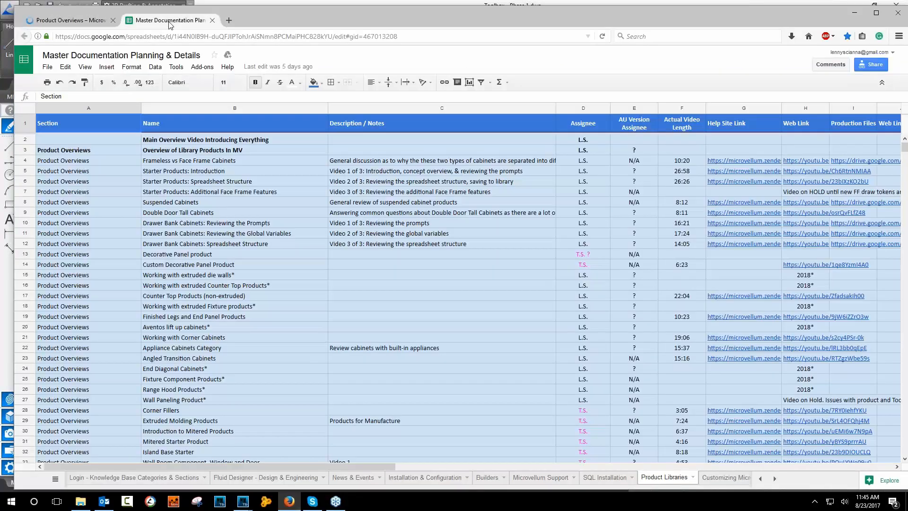
pyautogui.moveTo(143, 173); pyautogui.dragTo(209, 212)
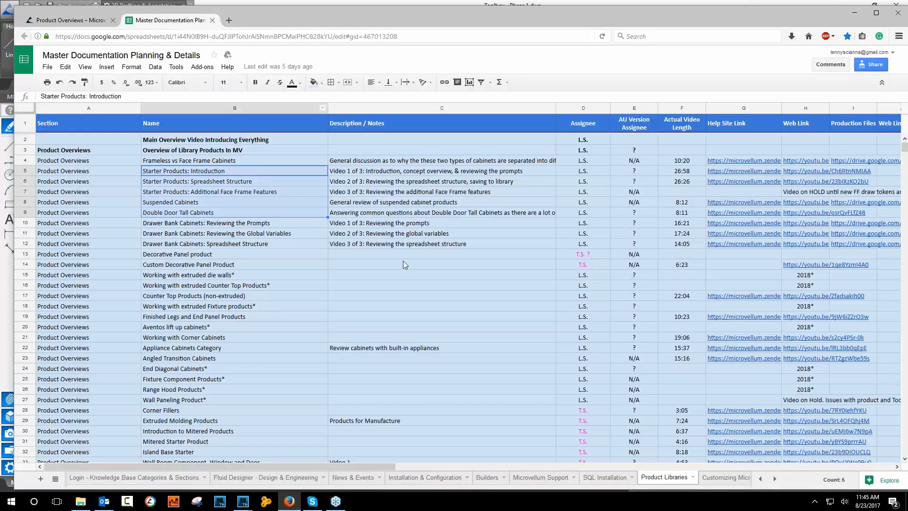
pyautogui.click(133, 244)
pyautogui.scroll(-5, 188, 267)
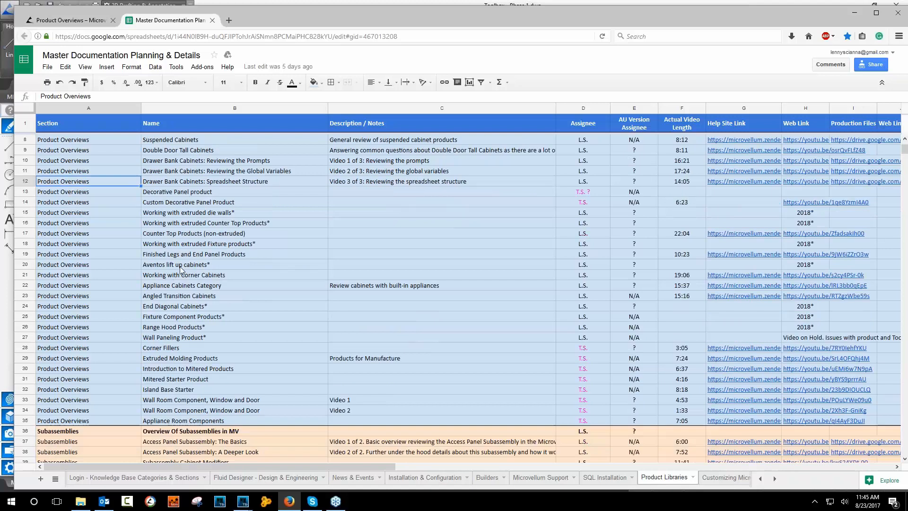
pyautogui.scroll(-6, 189, 267)
pyautogui.scroll(-6, 244, 285)
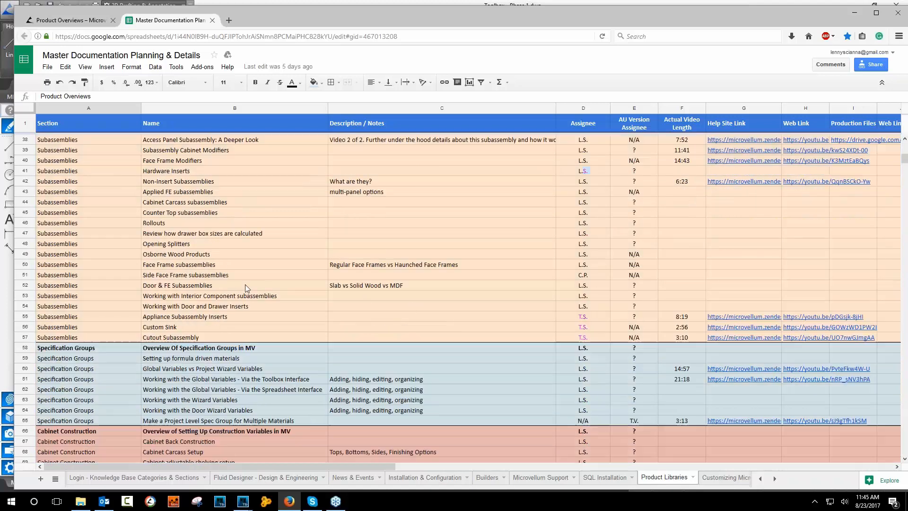
# Read the remaining planned topics in the Product Libraries sheet, from Specification Groups down to General Questions & Answers.
pyautogui.scroll(-13, 246, 287)
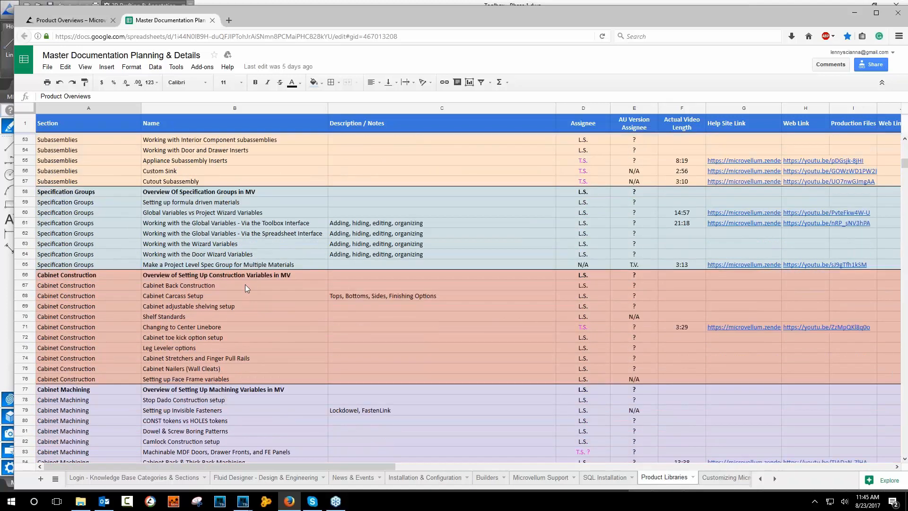
pyautogui.scroll(-5, 247, 284)
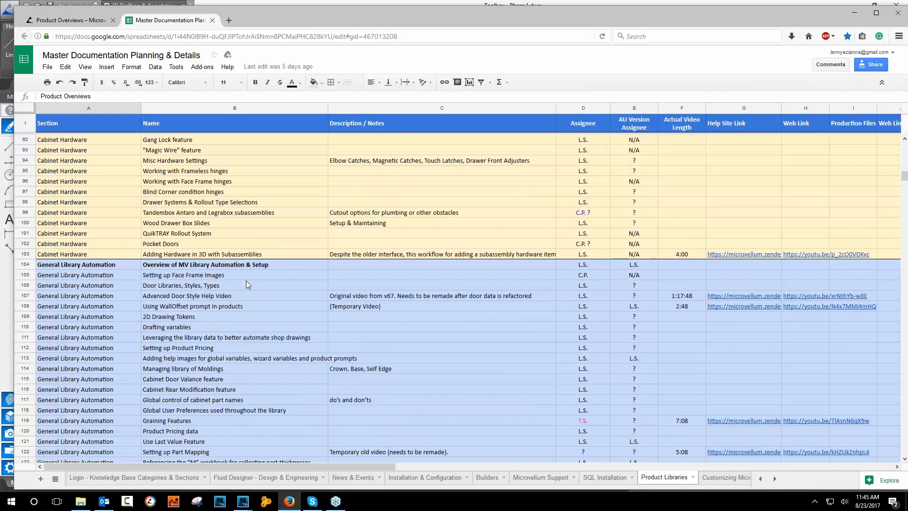
pyautogui.scroll(-5, 246, 284)
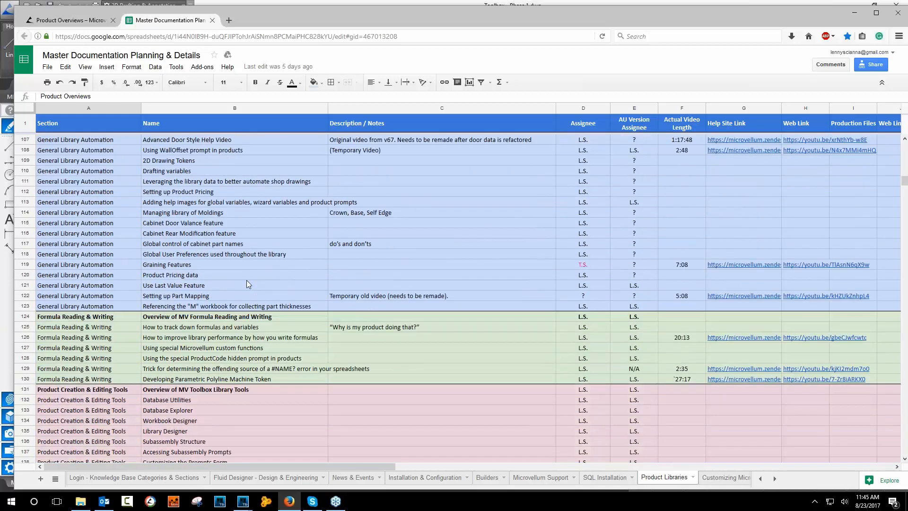
pyautogui.scroll(-3, 250, 280)
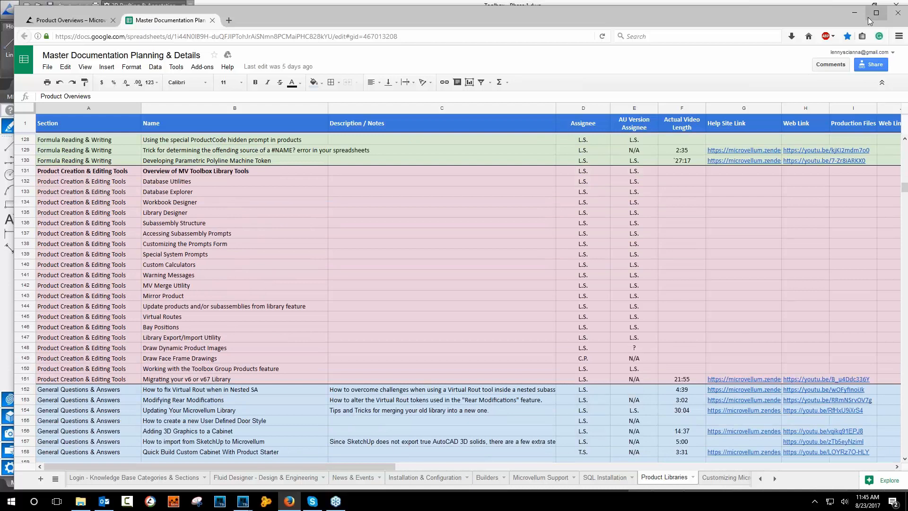
# Switch back to Toolbox and show the Phase 1 cabinets in the southwest isometric view.
pyautogui.click(858, 13)
pyautogui.scroll(-2, 517, 189)
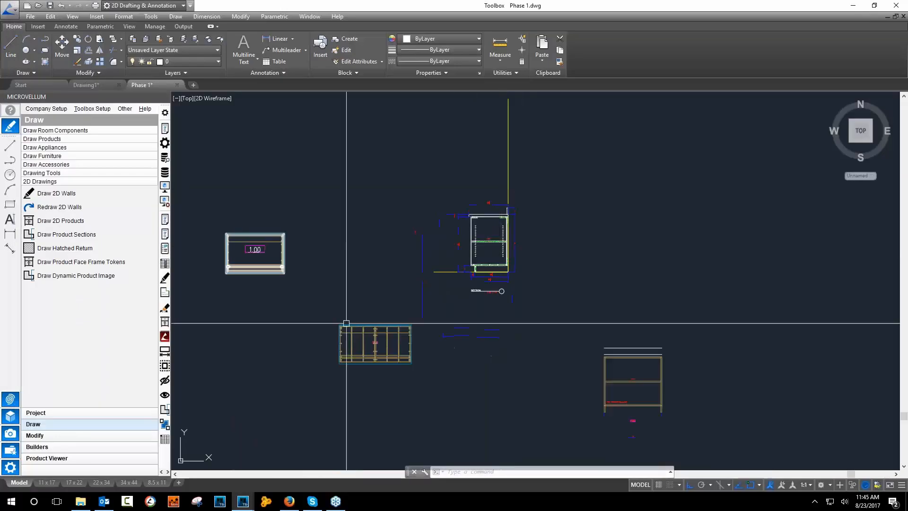
pyautogui.scroll(3, 331, 367)
pyautogui.scroll(-3, 442, 366)
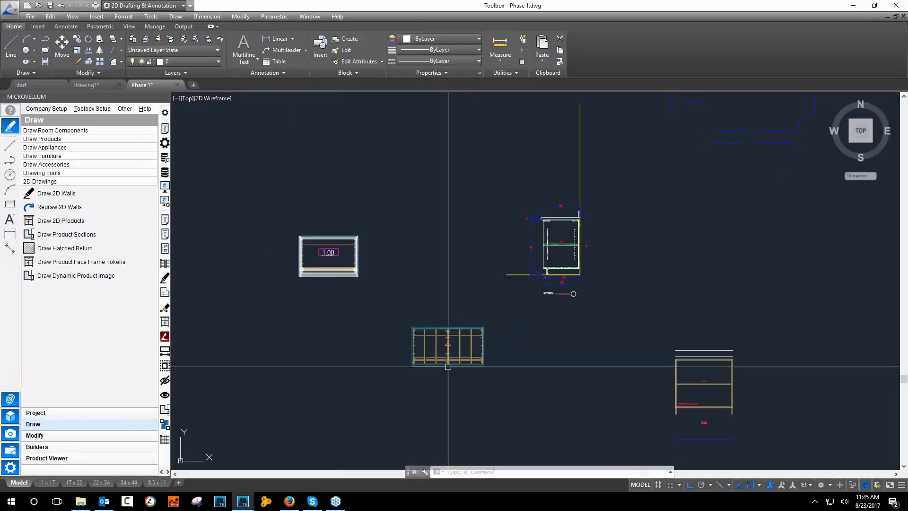
pyautogui.write('sw')
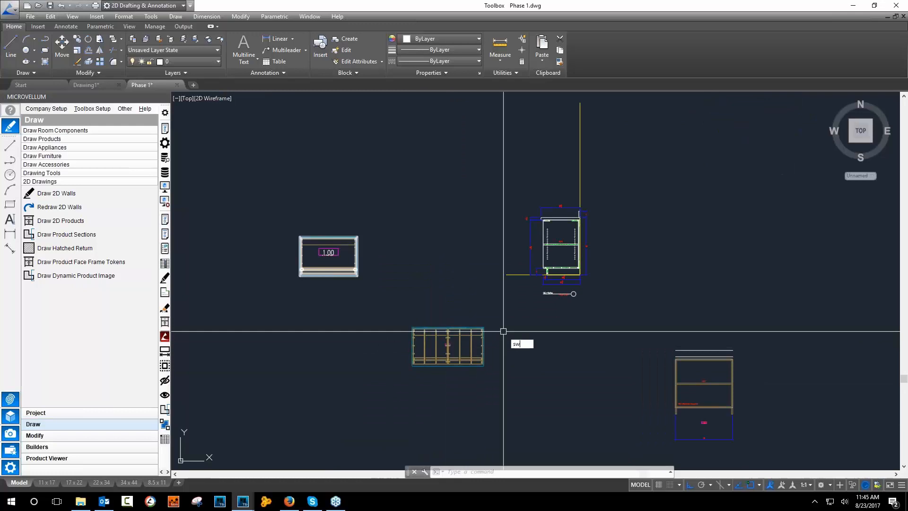
pyautogui.press('Return')
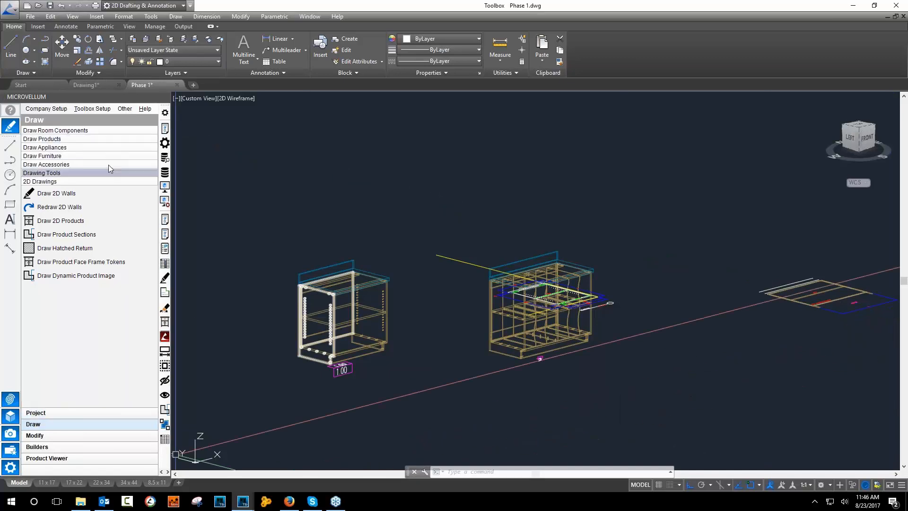
# Show the product library's category list for drawing products and collapse the Cabinets Frameless category.
pyautogui.click(106, 141)
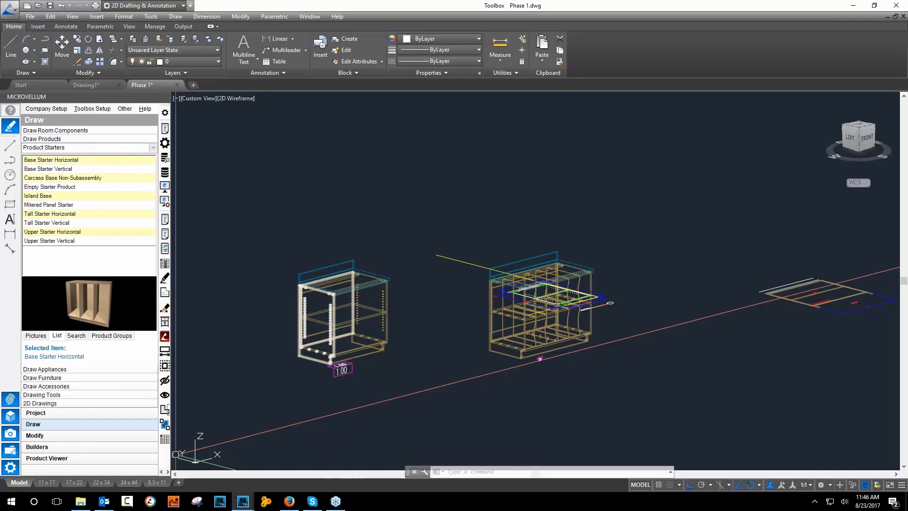
pyautogui.click(153, 147)
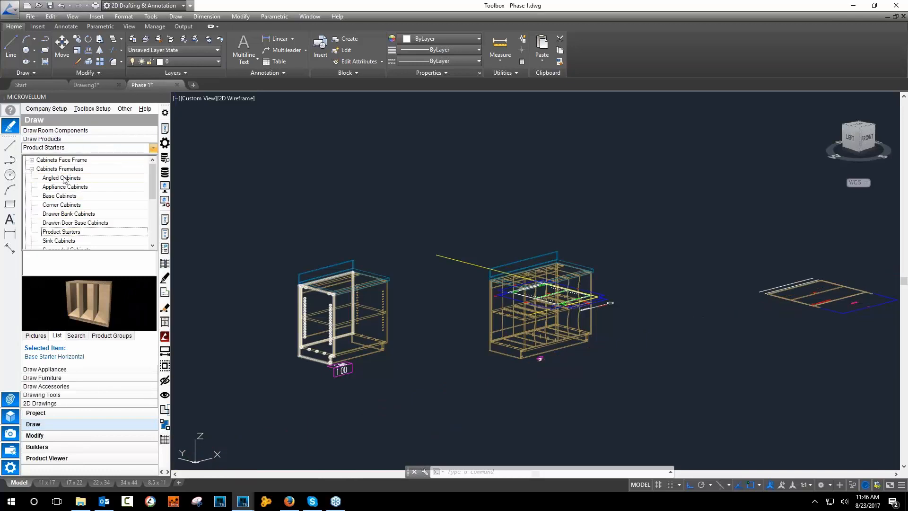
pyautogui.click(32, 170)
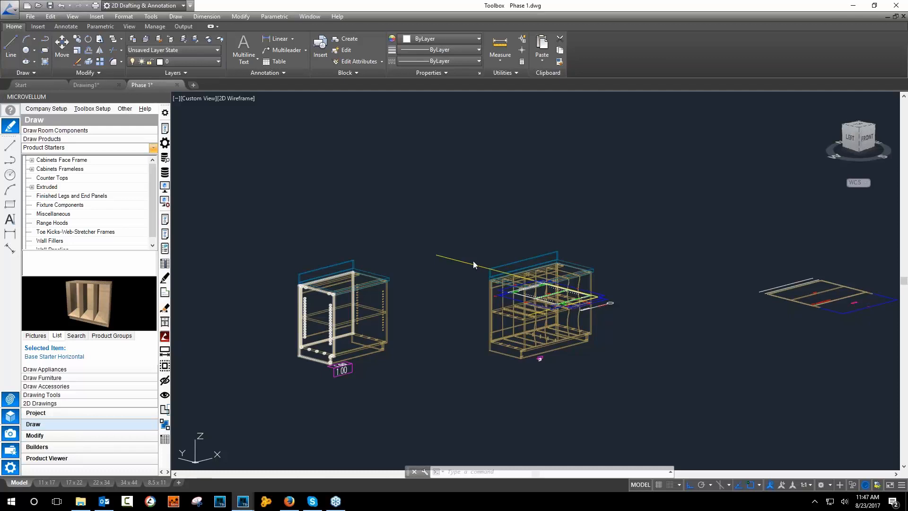
# Return the Phase 1 drawing to the top view and open the product prompts for the Open Base cabinet.
pyautogui.click(198, 98)
pyautogui.click(220, 121)
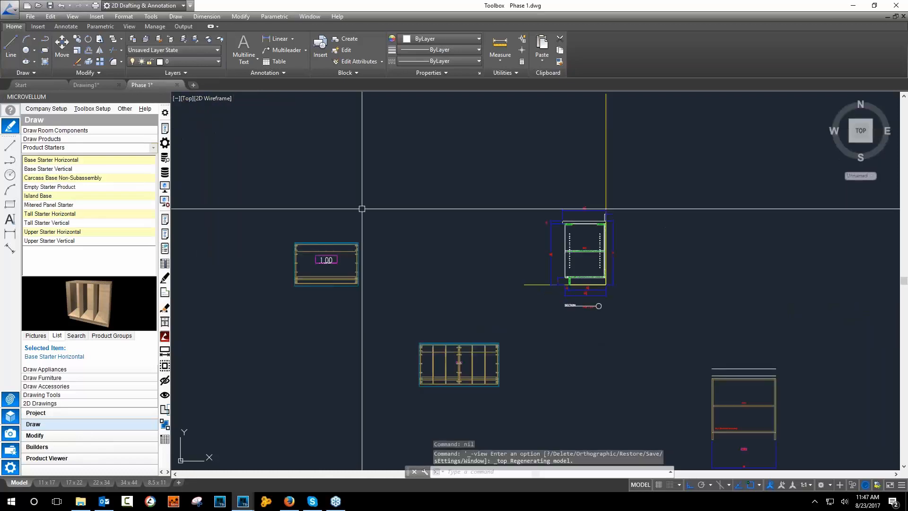
pyautogui.scroll(4, 529, 214)
pyautogui.scroll(-5, 417, 189)
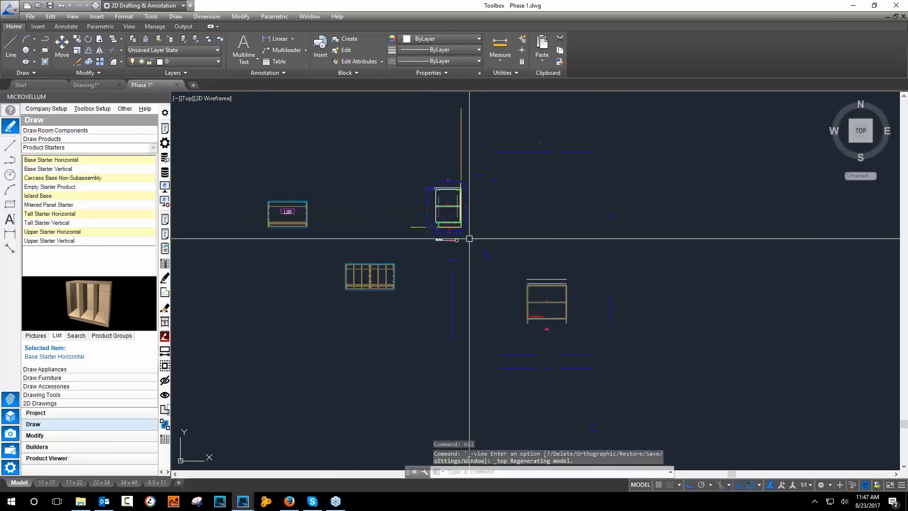
pyautogui.scroll(6, 545, 314)
pyautogui.scroll(-5, 544, 331)
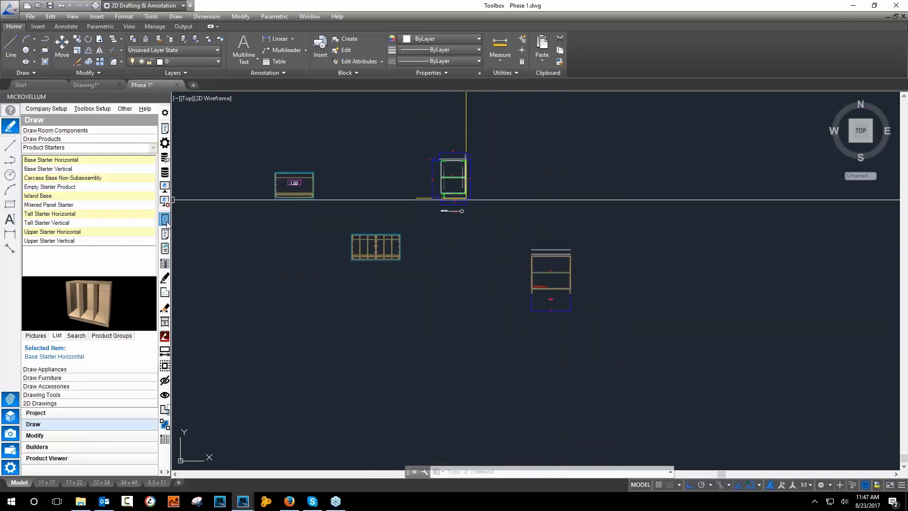
pyautogui.click(165, 219)
pyautogui.click(429, 189)
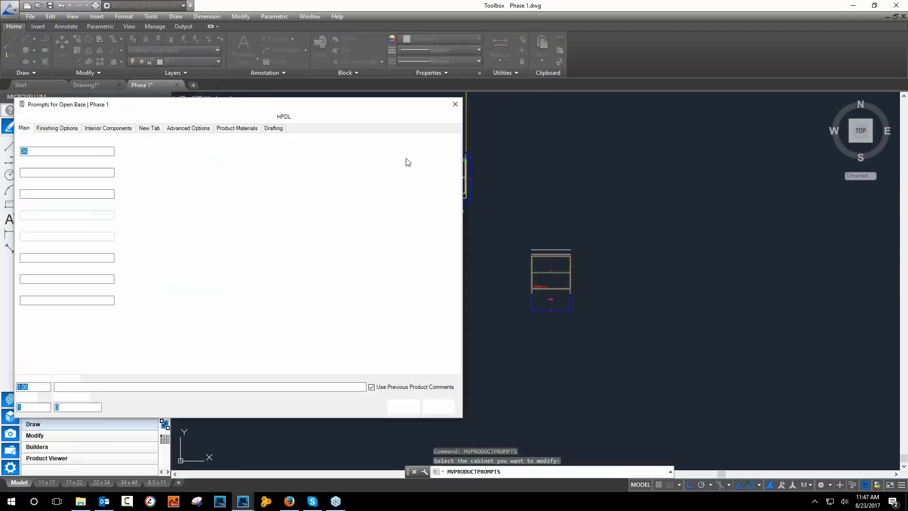
# Review the Open Base cabinet's drafting prompts for Item Number Controls, AutoCAD Layers and AutoCAD Labels, including the color label text styles.
pyautogui.click(272, 128)
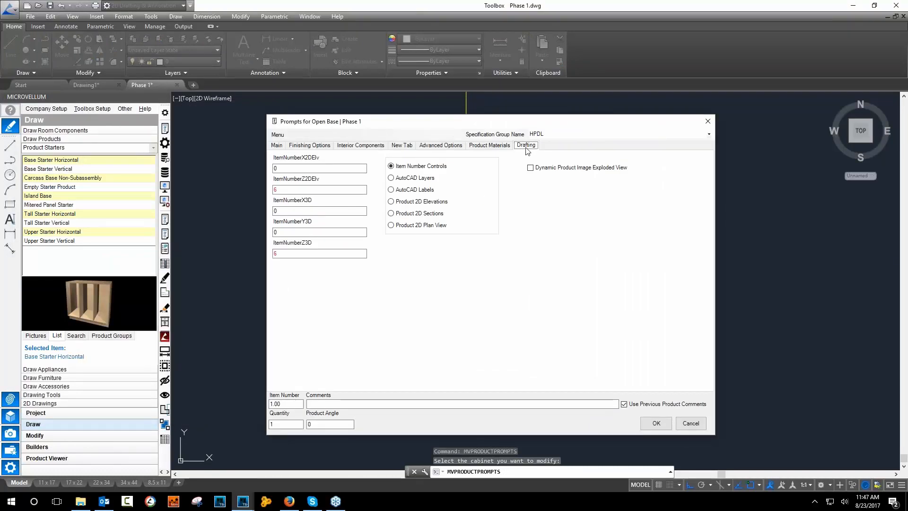
pyautogui.moveTo(499, 122)
pyautogui.mouseDown()
pyautogui.moveTo(898, 123)
pyautogui.moveTo(455, 118)
pyautogui.mouseUp()
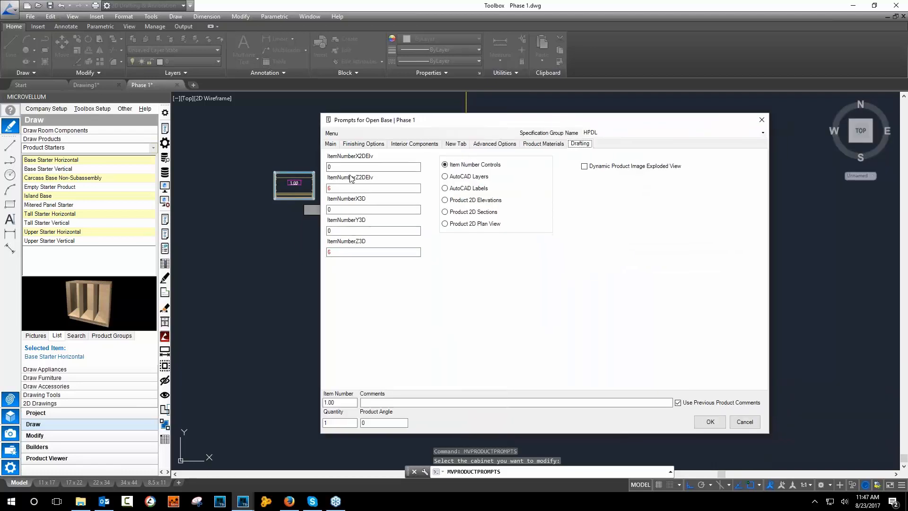
pyautogui.click(473, 178)
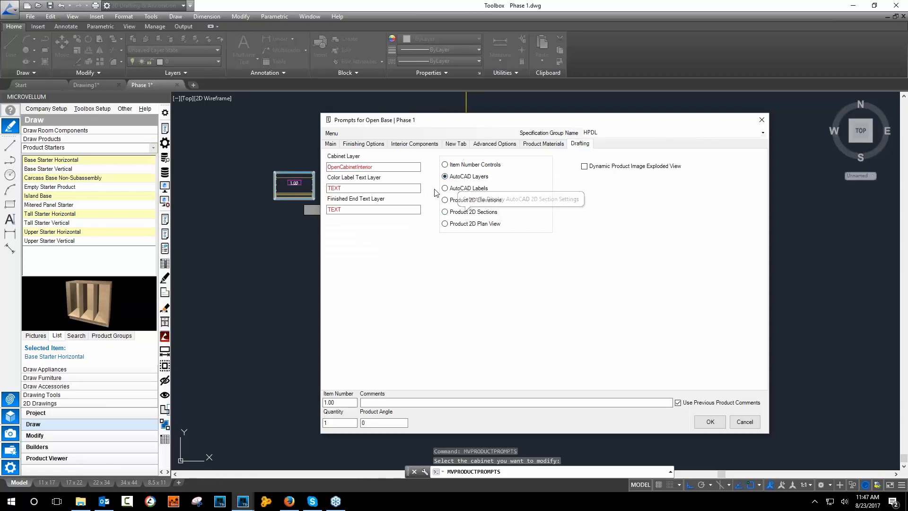
pyautogui.click(471, 188)
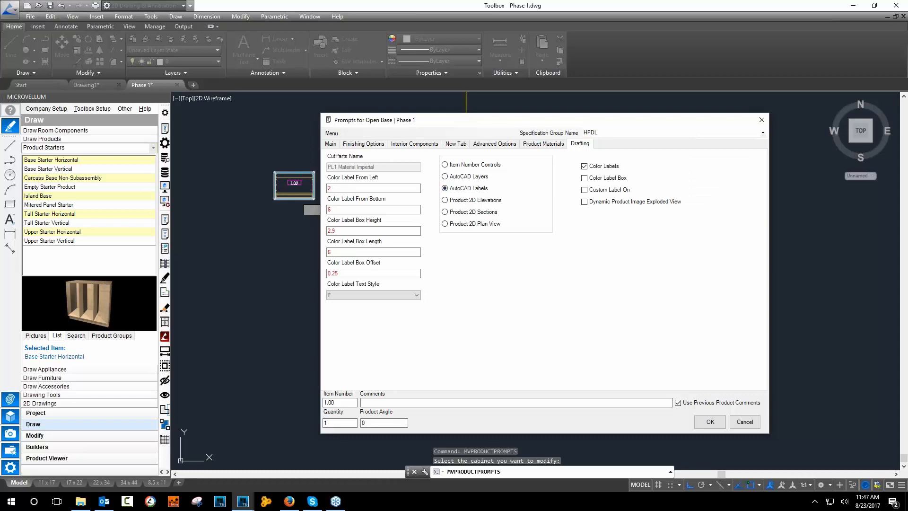
pyautogui.click(415, 294)
pyautogui.click(416, 294)
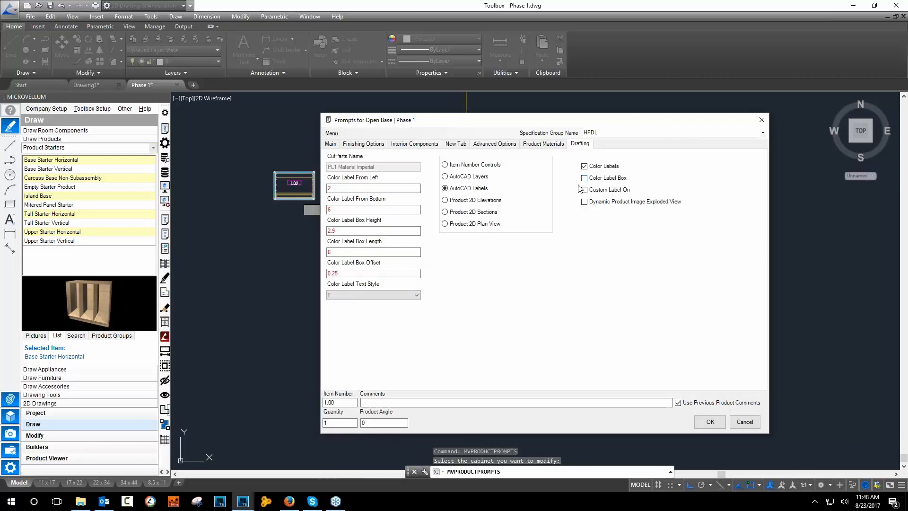
# Review the drafting prompts for Product 2D Elevations, Product 2D Sections and Product 2D Plan View, and close the prompts without saving.
pyautogui.click(475, 202)
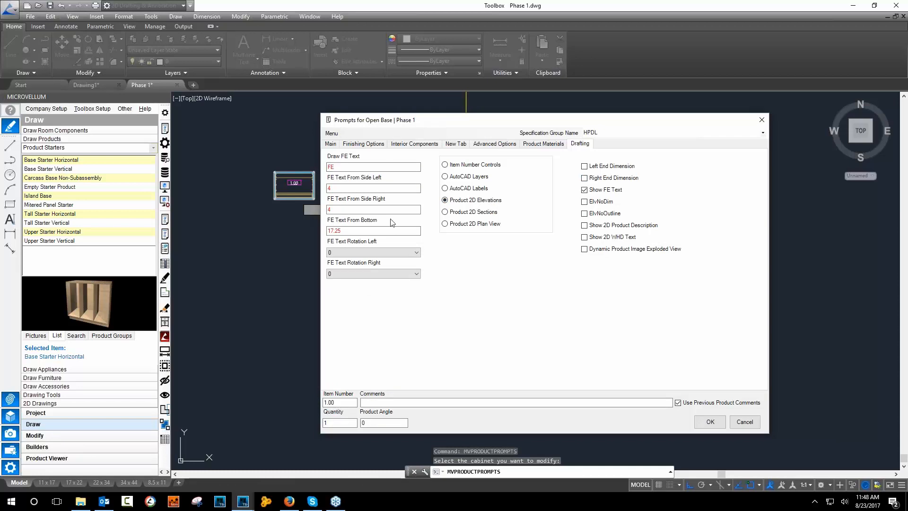
pyautogui.click(401, 253)
pyautogui.click(402, 253)
pyautogui.click(445, 212)
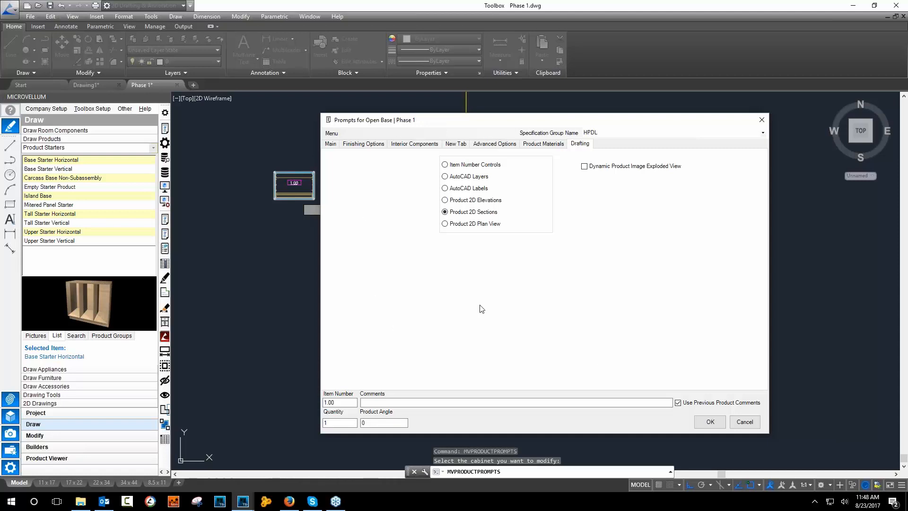
pyautogui.click(445, 224)
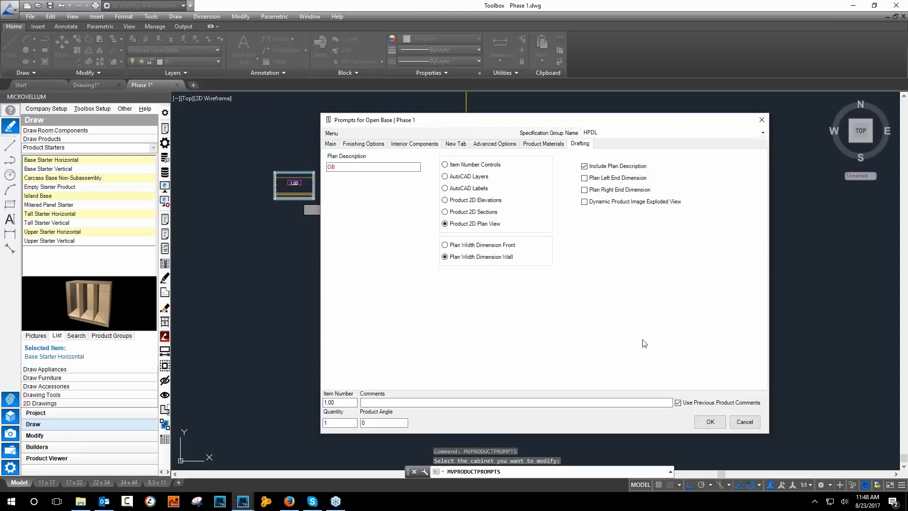
pyautogui.click(745, 422)
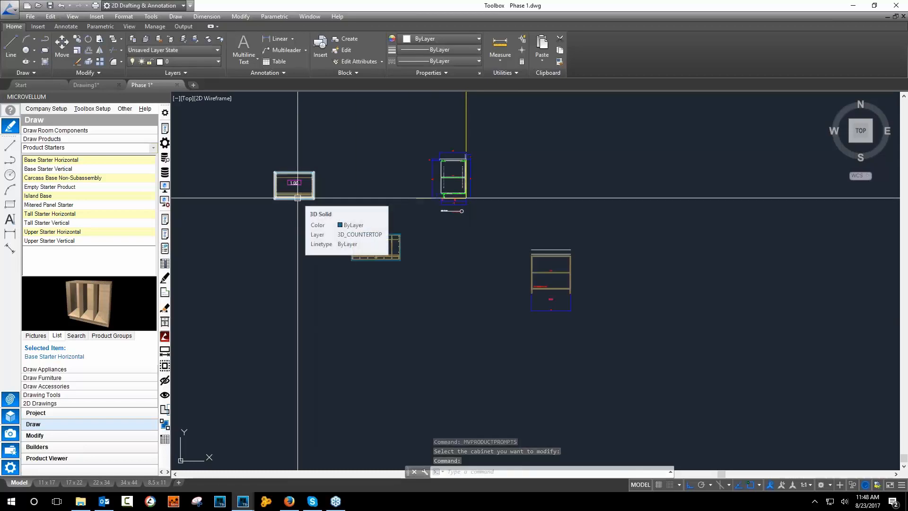
# Open the Open Base cabinet's design data and load its Carcass Base subassembly's data in an enlarged editor window.
pyautogui.click(164, 263)
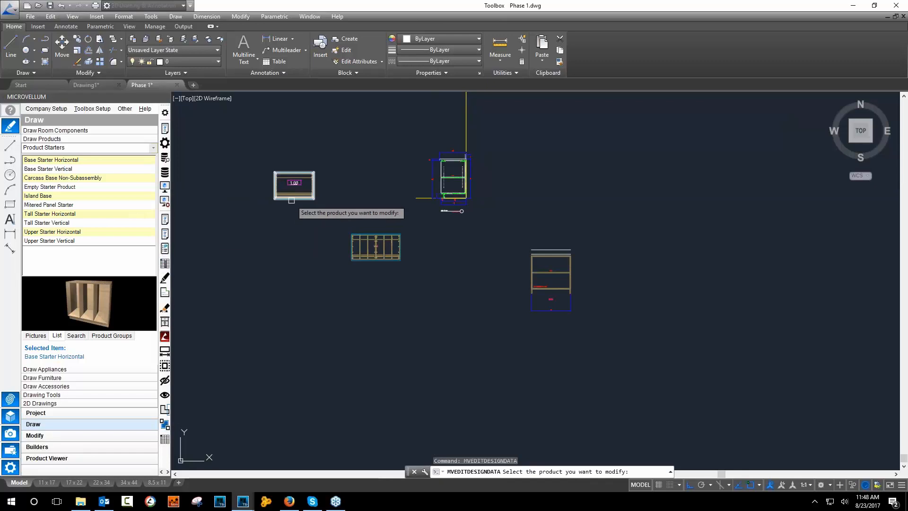
pyautogui.click(294, 183)
pyautogui.click(272, 400)
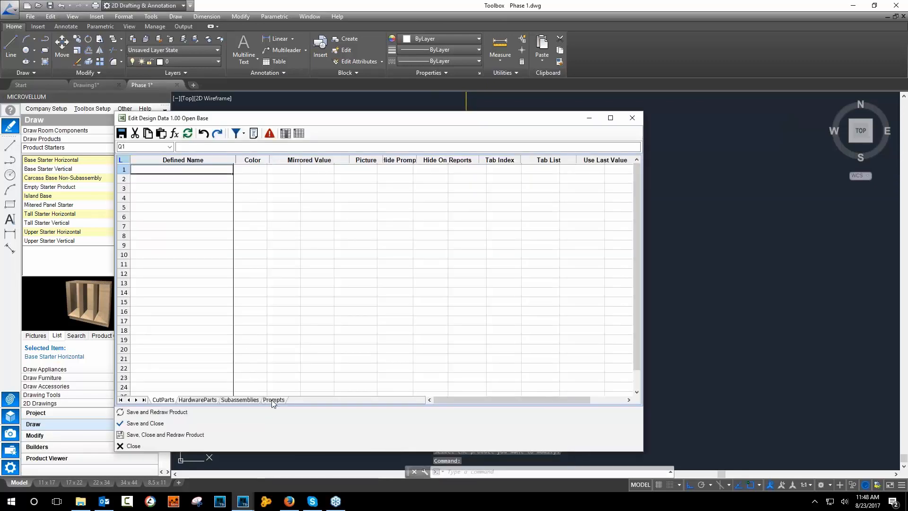
pyautogui.click(258, 400)
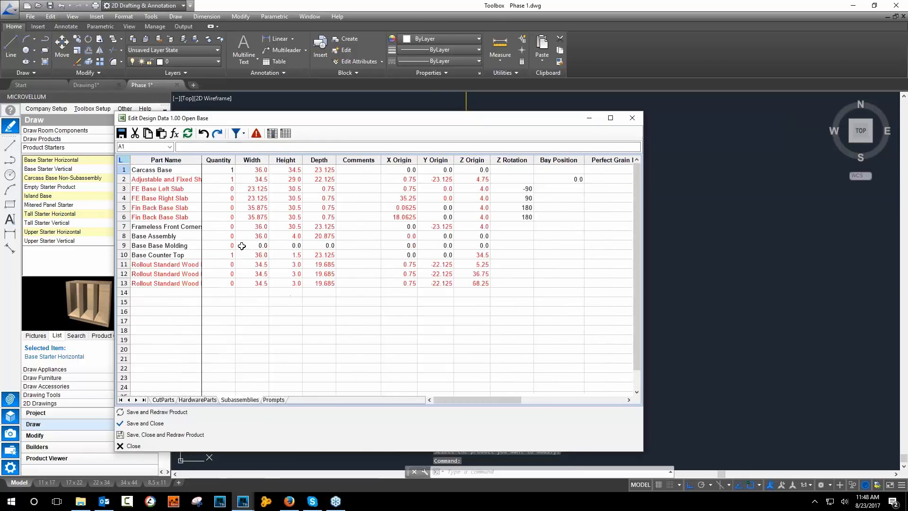
pyautogui.rightClick(153, 172)
pyautogui.click(207, 189)
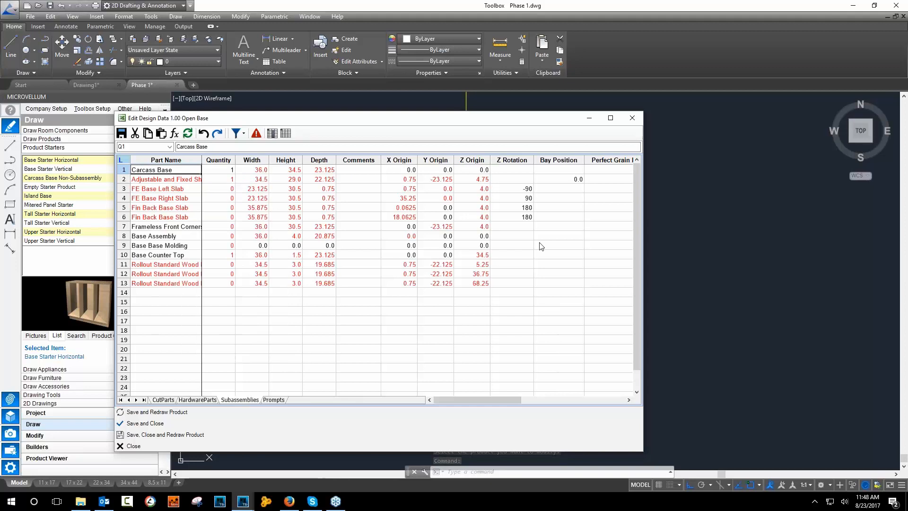
pyautogui.moveTo(404, 118); pyautogui.dragTo(374, 55)
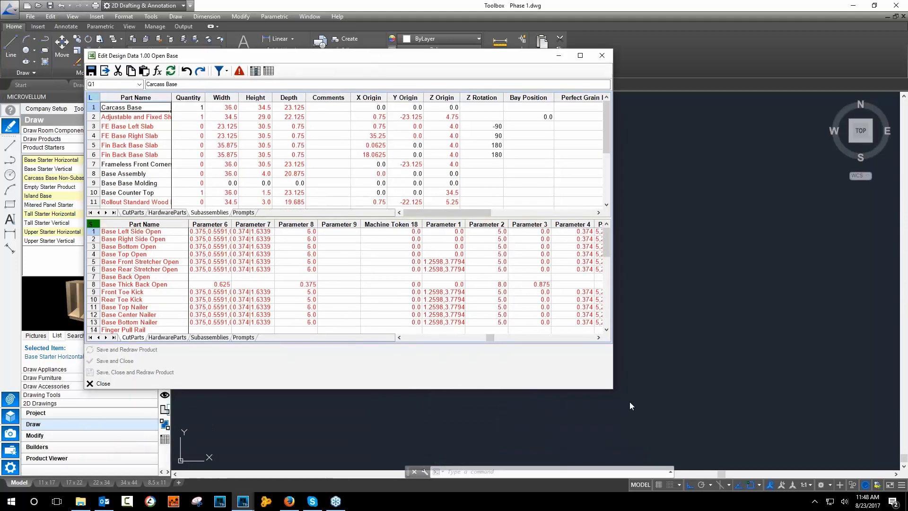
pyautogui.moveTo(612, 389); pyautogui.dragTo(747, 450)
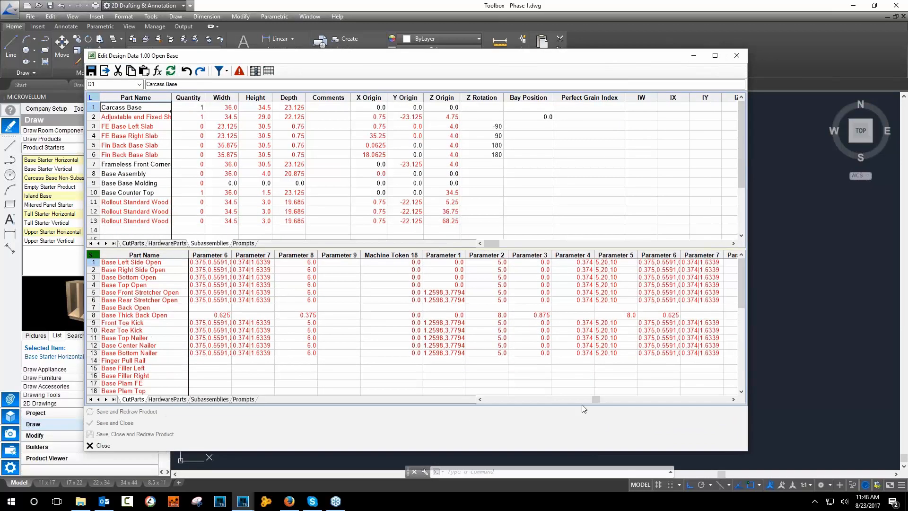
# Examine the 2D Plan View Instructions for rows 2 to 6 in the Carcass Base subassembly's Prompts sheet.
pyautogui.click(399, 269)
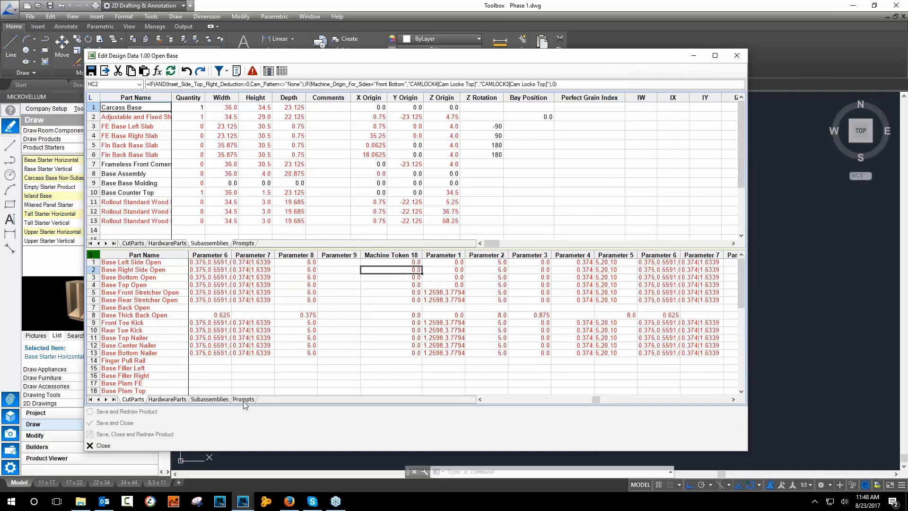
pyautogui.click(243, 399)
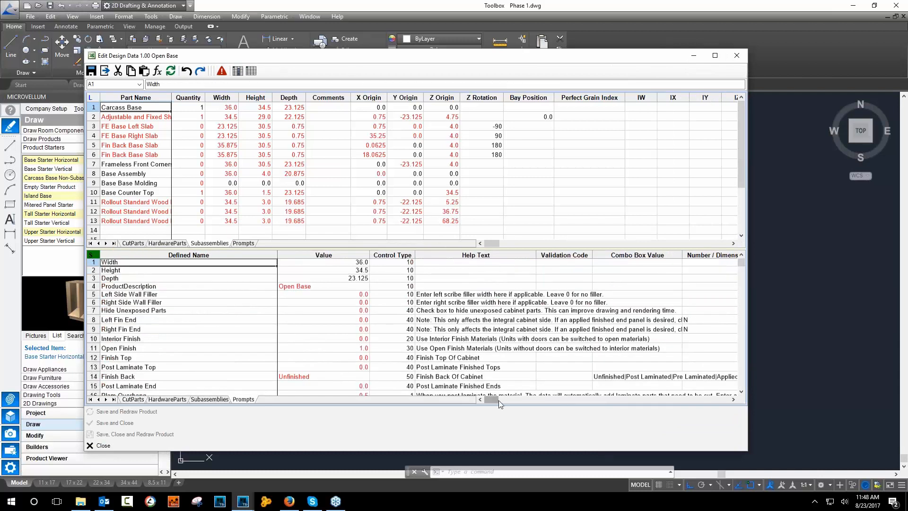
pyautogui.moveTo(498, 400); pyautogui.dragTo(561, 399)
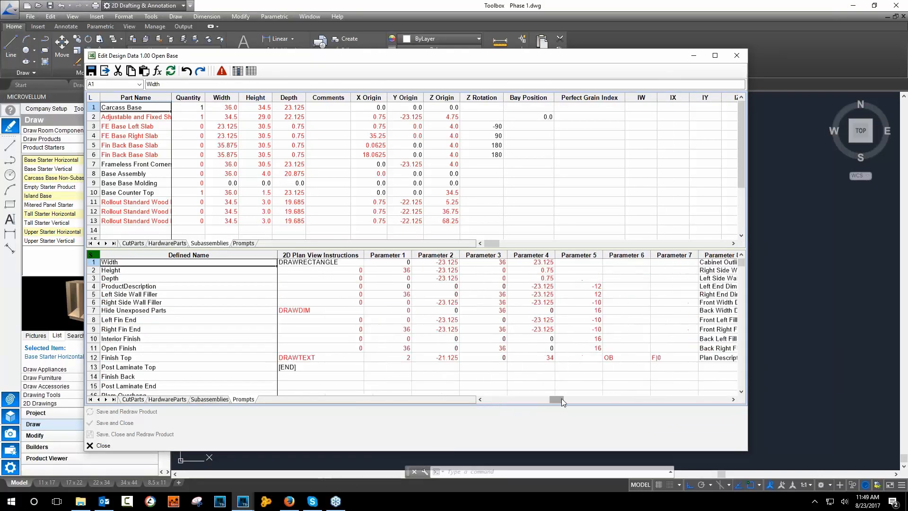
pyautogui.click(321, 270)
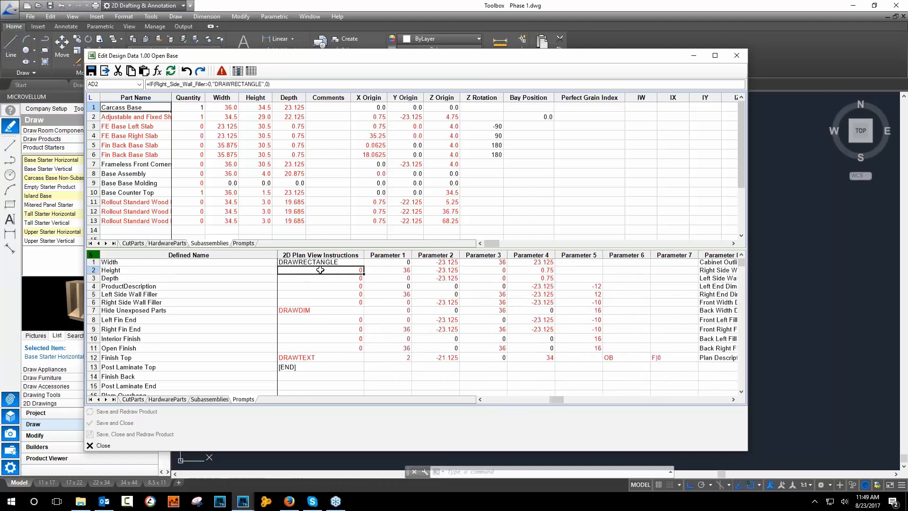
pyautogui.moveTo(350, 270); pyautogui.dragTo(349, 298)
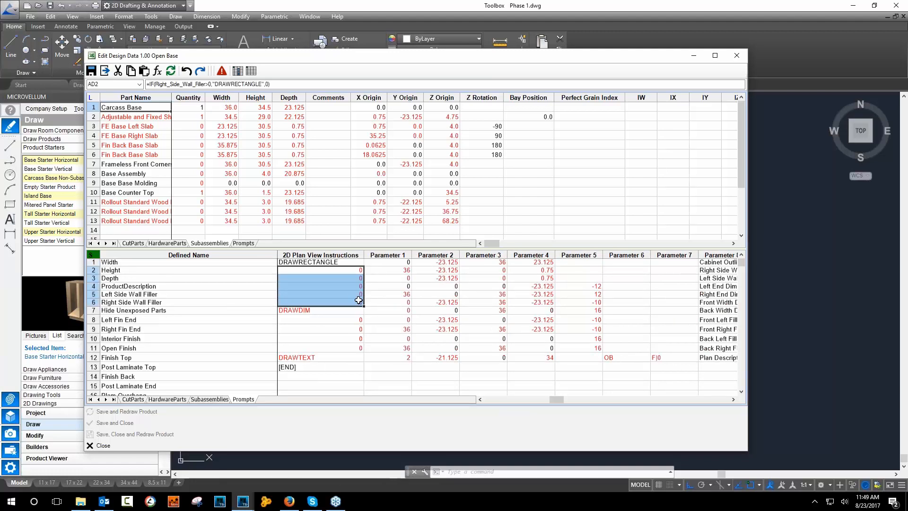
# Widen the editor and compare the row 2 plan view instruction formula with its Right Side Wall Filler Outline description.
pyautogui.moveTo(747, 287); pyautogui.dragTo(830, 289)
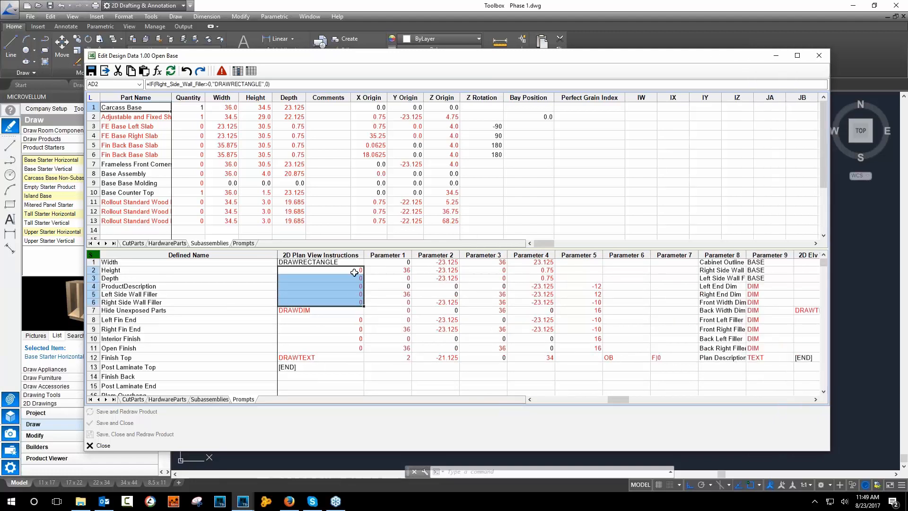
pyautogui.click(350, 270)
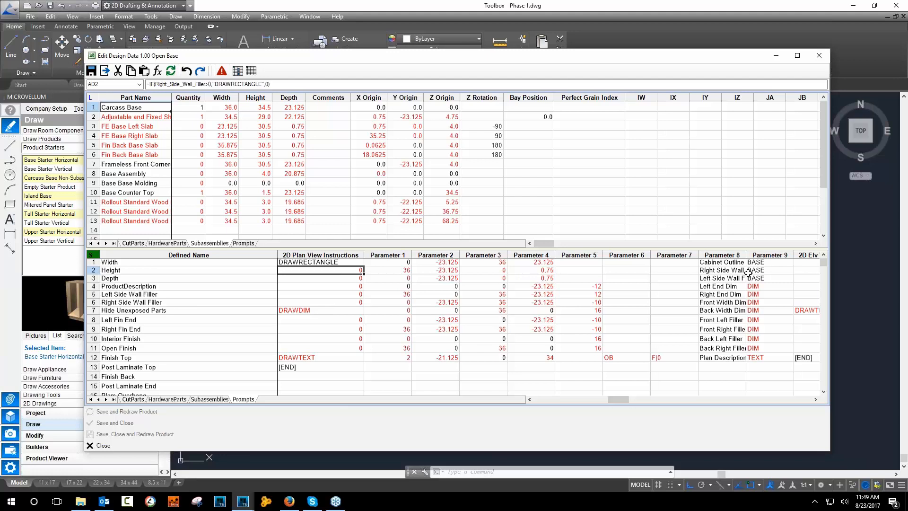
pyautogui.click(722, 269)
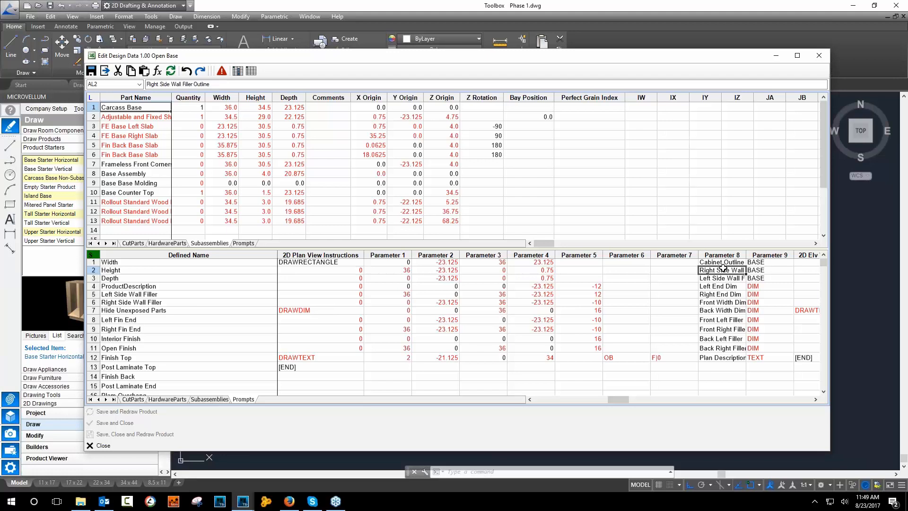
pyautogui.click(347, 270)
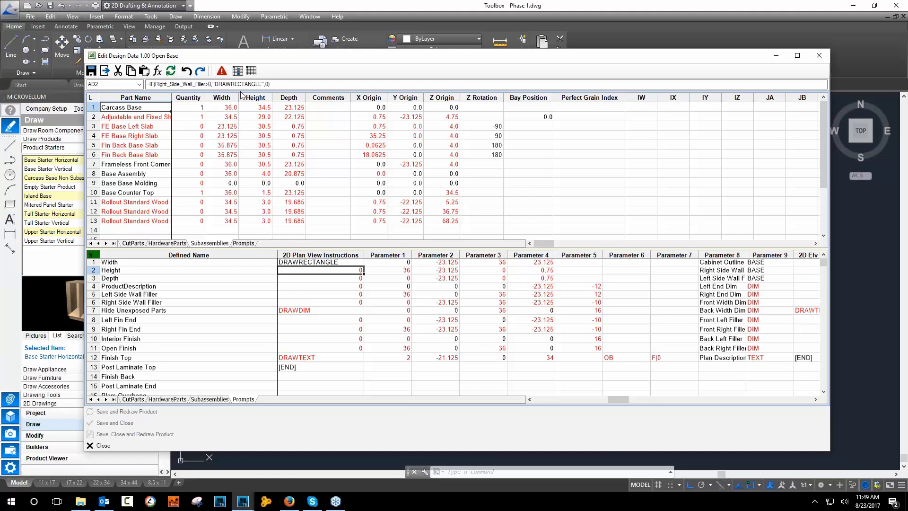
# Set the Carcass Base subassembly's Right Side Wall Filler prompt to 2 and check its row 2 plan view instruction.
pyautogui.click(173, 302)
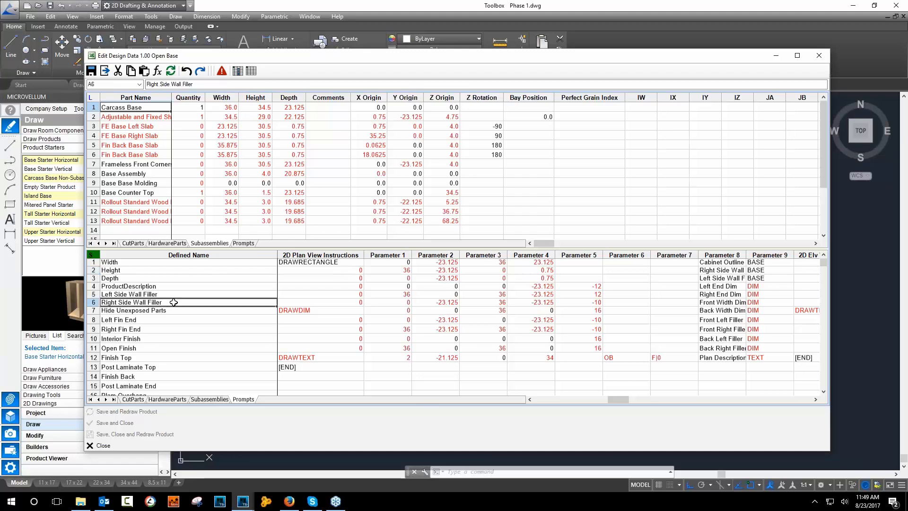
pyautogui.write('2')
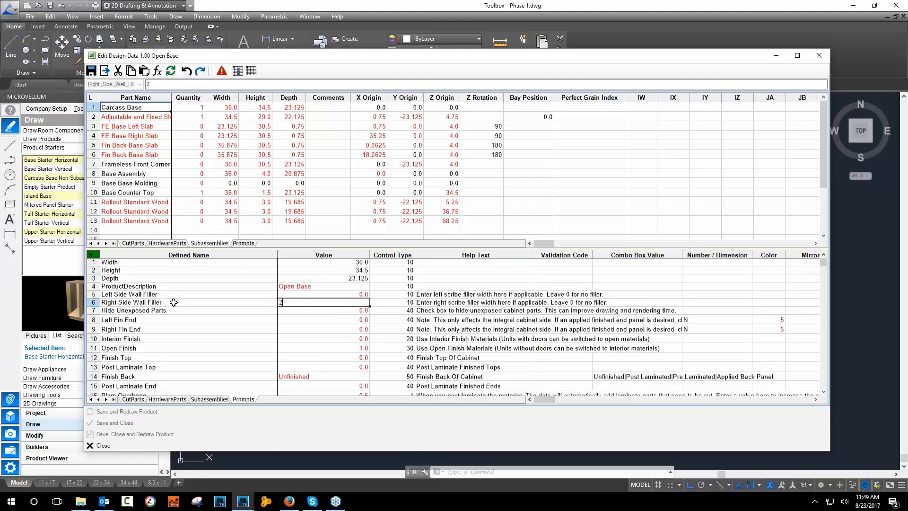
pyautogui.press('Return')
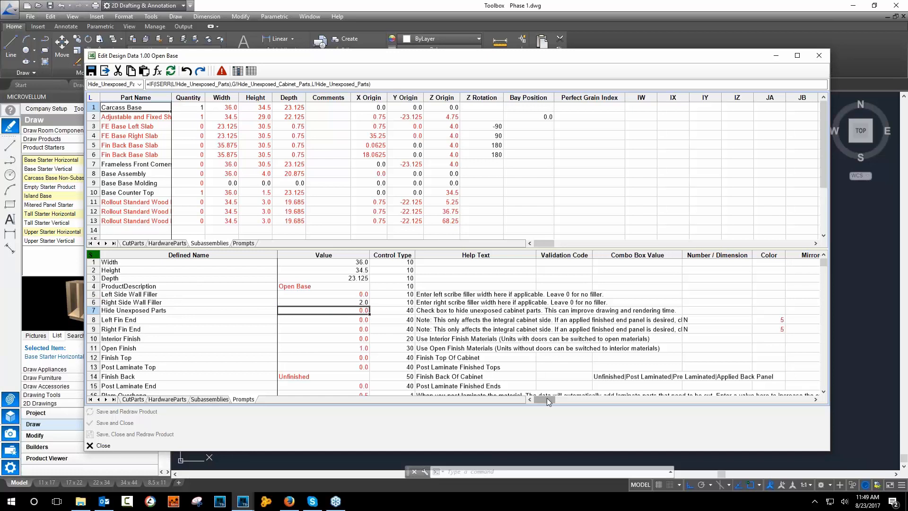
pyautogui.moveTo(546, 398); pyautogui.dragTo(623, 403)
pyautogui.click(320, 272)
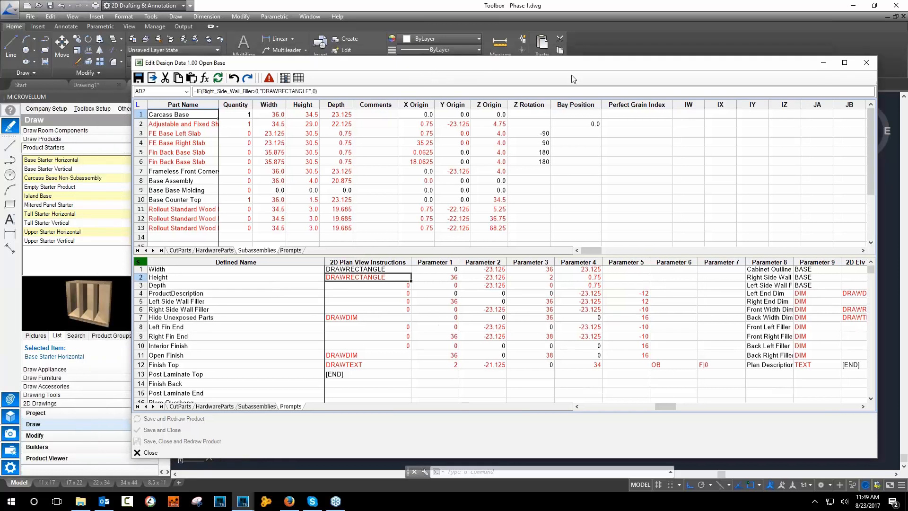
# Examine the row 7 DRAWDIM plan view instruction's formula and its Back Width Dim description.
pyautogui.moveTo(442, 66)
pyautogui.mouseDown()
pyautogui.moveTo(905, 98)
pyautogui.moveTo(607, 91)
pyautogui.moveTo(373, 46)
pyautogui.mouseUp()
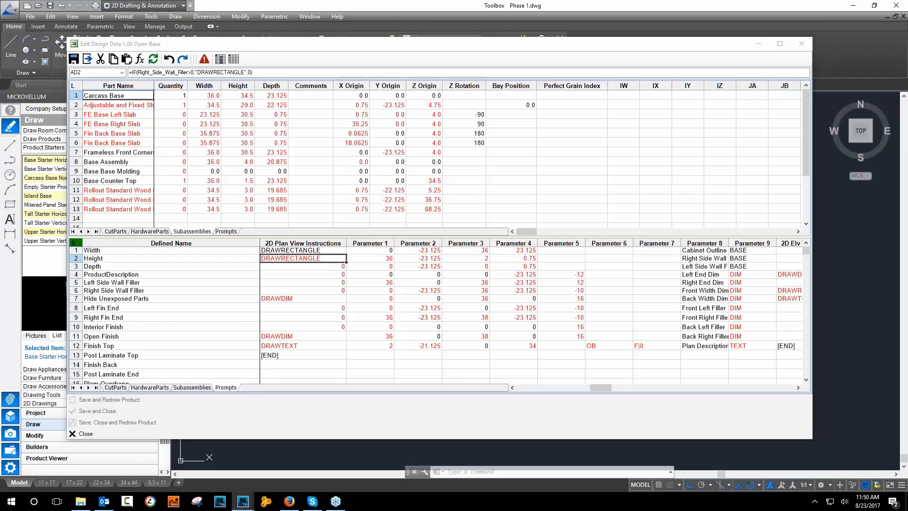
pyautogui.click(312, 299)
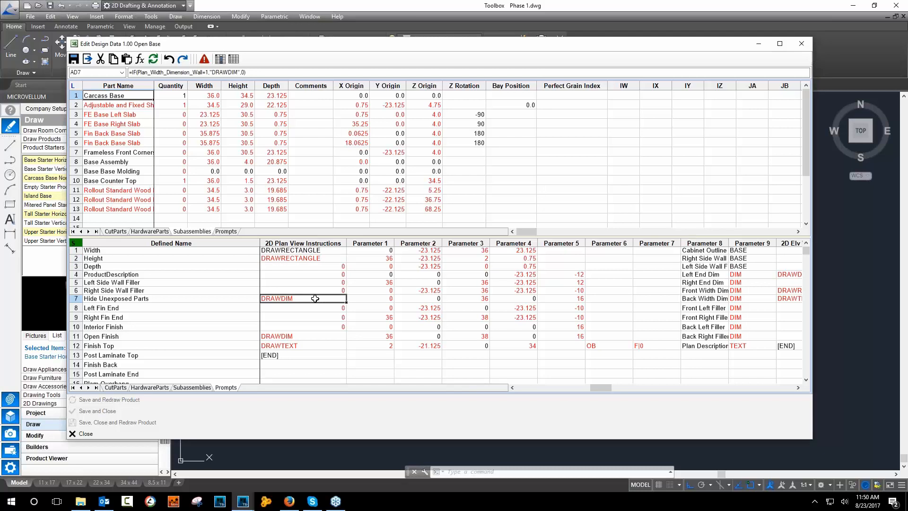
pyautogui.click(709, 298)
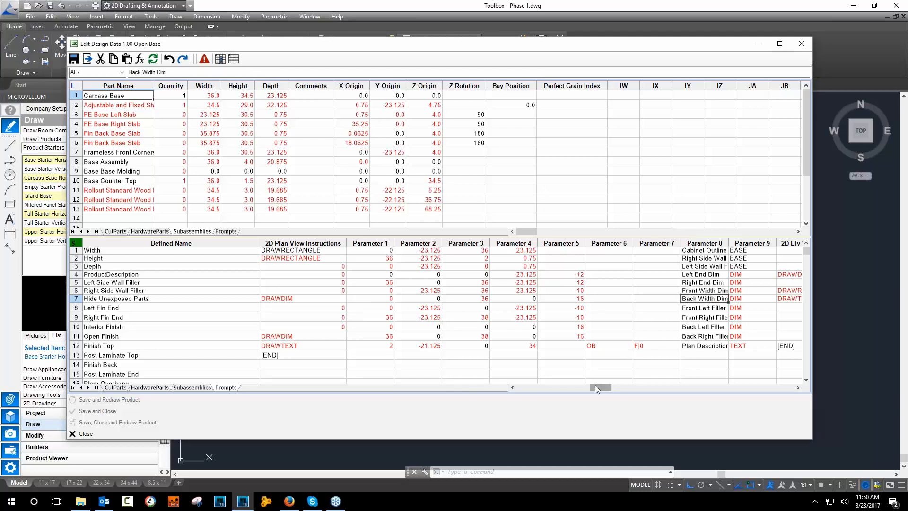
# Examine the Right Filler Dimension row in the 2D Elv View Instructions, including the formulas of Parameters 1 to 3.
pyautogui.moveTo(597, 387); pyautogui.dragTo(625, 390)
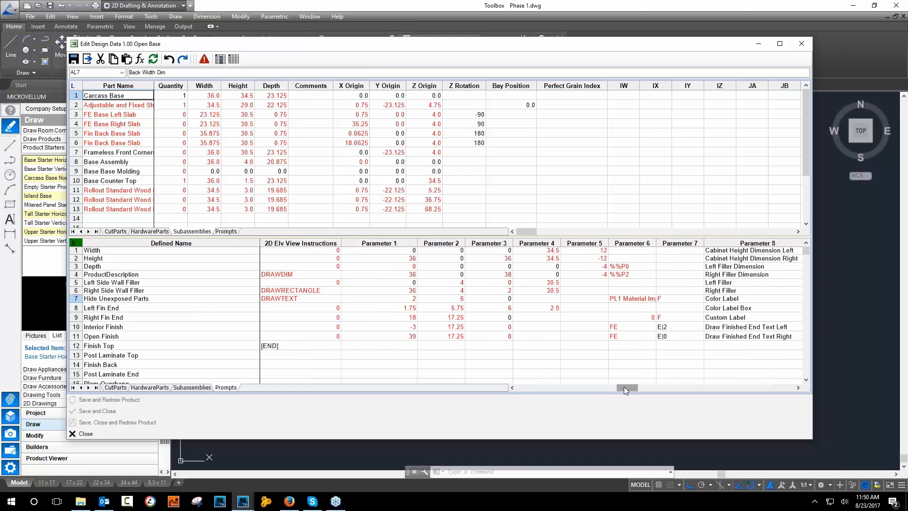
pyautogui.click(709, 275)
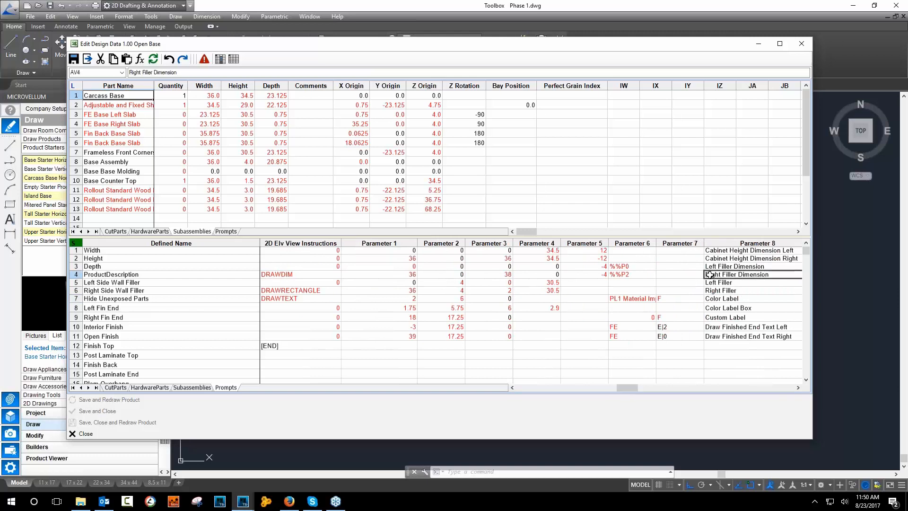
pyautogui.click(371, 274)
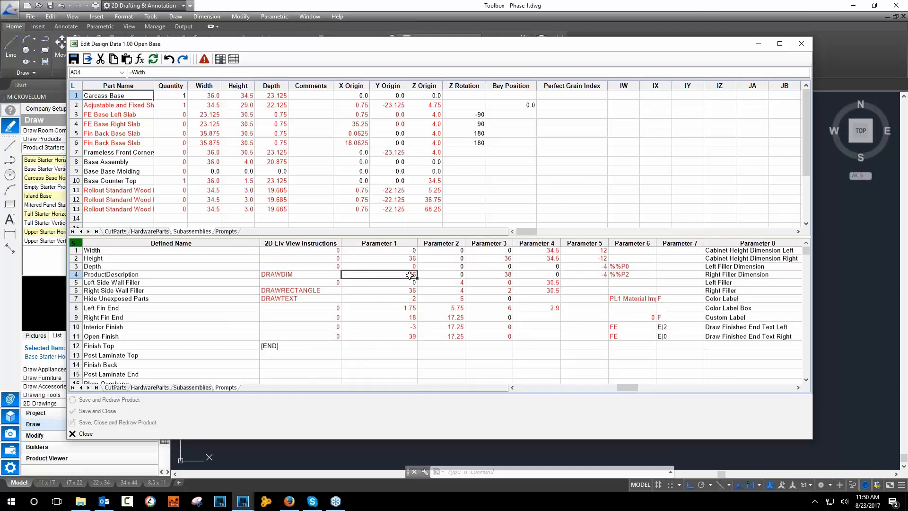
pyautogui.click(426, 275)
pyautogui.click(476, 275)
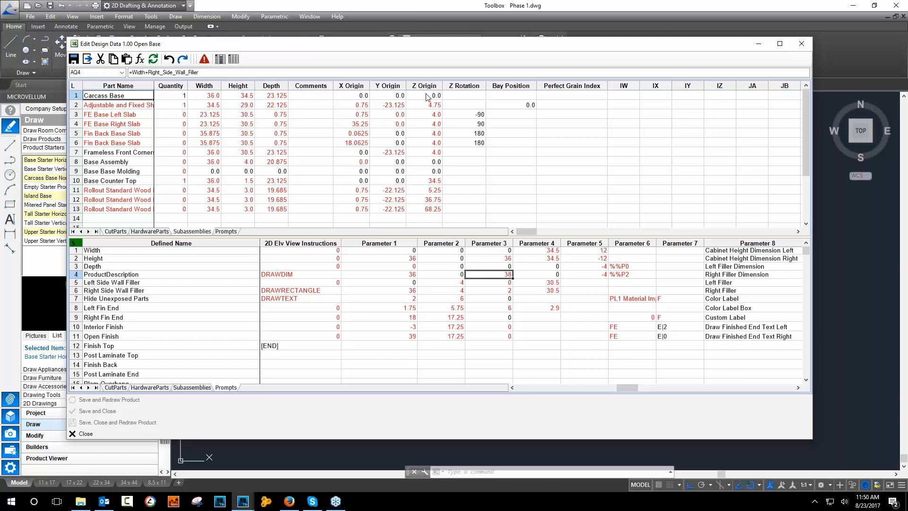
# Examine the row 3 DRAWDIM entry in the Cross Section Instructions, including its description and Parameters 1 and 2.
pyautogui.moveTo(404, 44)
pyautogui.mouseDown()
pyautogui.moveTo(884, 21)
pyautogui.moveTo(907, 73)
pyautogui.moveTo(546, 84)
pyautogui.moveTo(255, 57)
pyautogui.moveTo(205, 42)
pyautogui.mouseUp()
pyautogui.moveTo(672, 386); pyautogui.dragTo(690, 386)
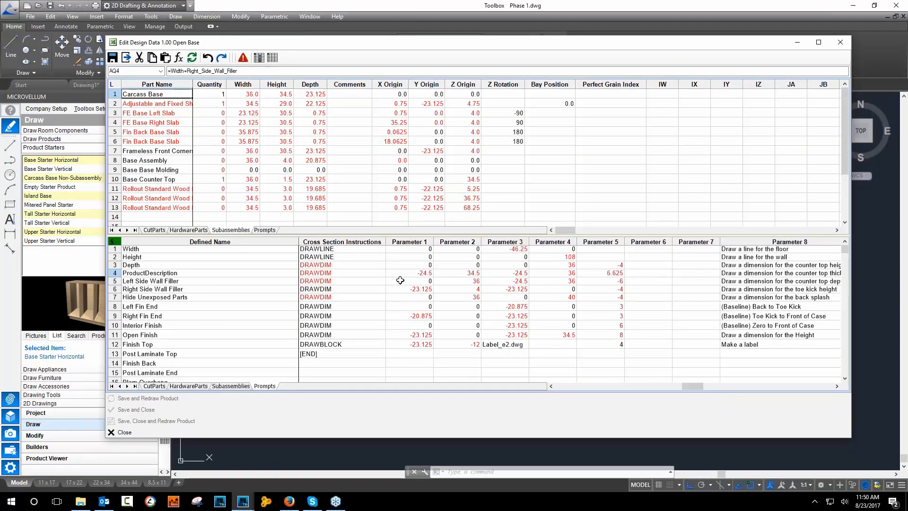
pyautogui.click(422, 265)
pyautogui.click(740, 265)
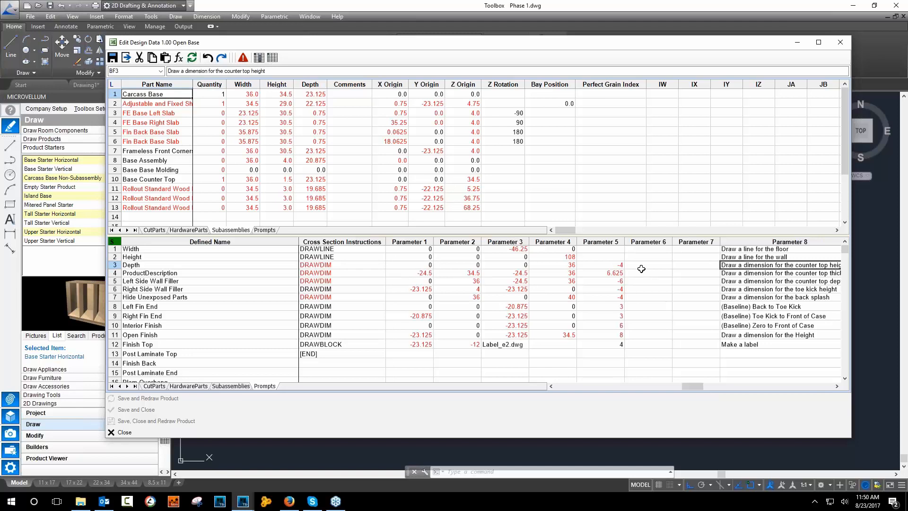
pyautogui.click(422, 266)
pyautogui.click(457, 266)
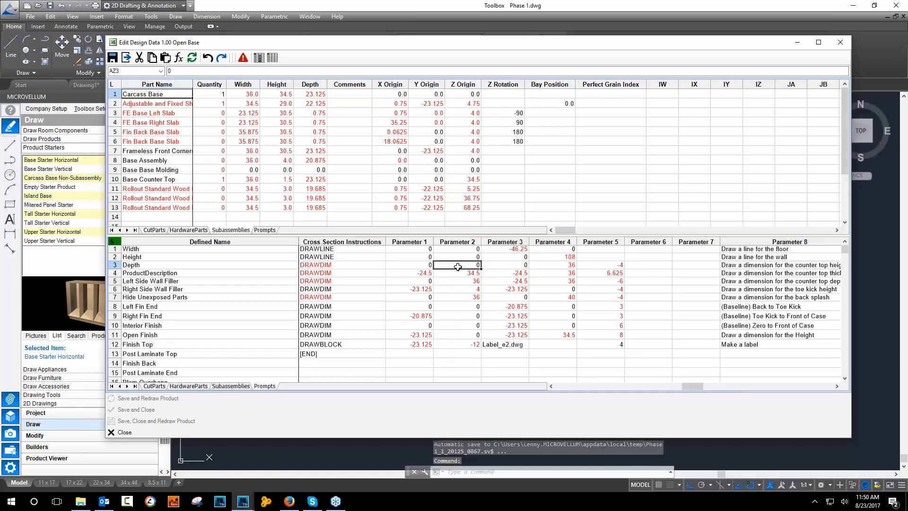
# Compare the Microvellum Software Help Guide's DRAWDIM parameter definitions with Parameter 4 of the row 3 cross section instruction.
pyautogui.moveTo(242, 501)
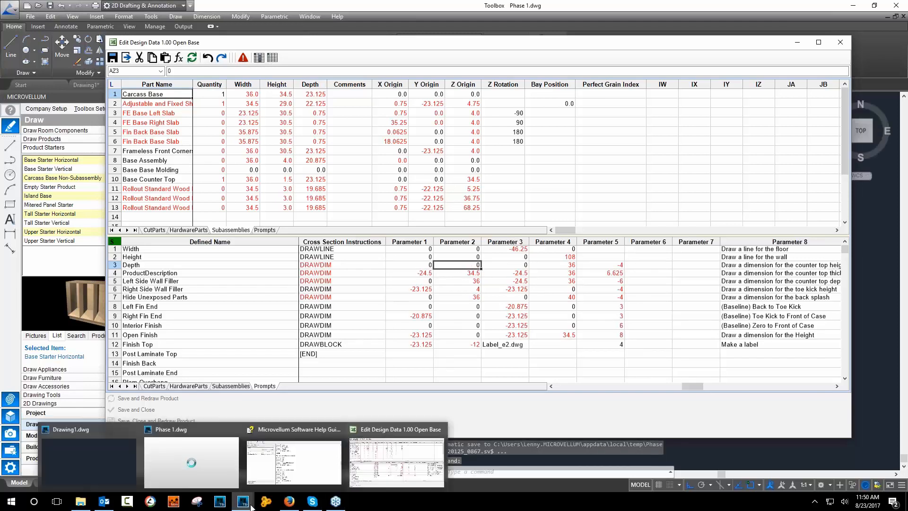
pyautogui.click(316, 462)
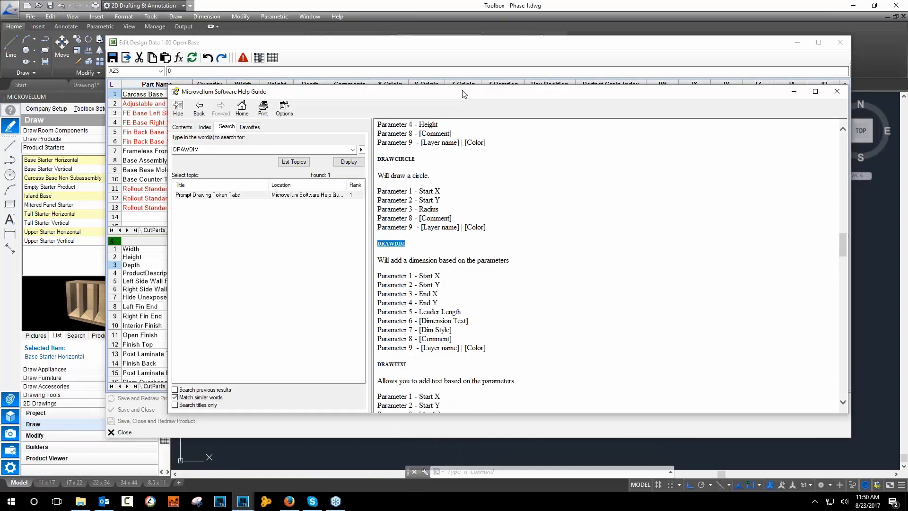
pyautogui.moveTo(463, 94); pyautogui.dragTo(907, 97)
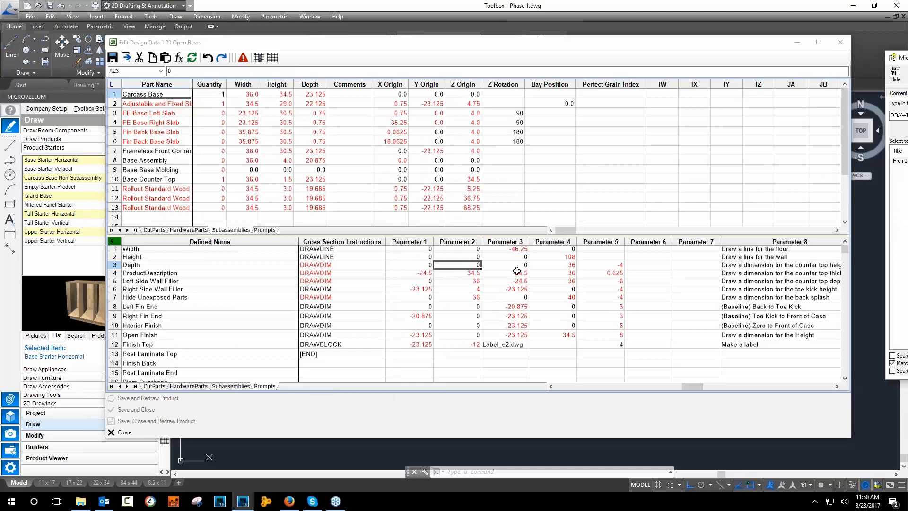
pyautogui.click(552, 264)
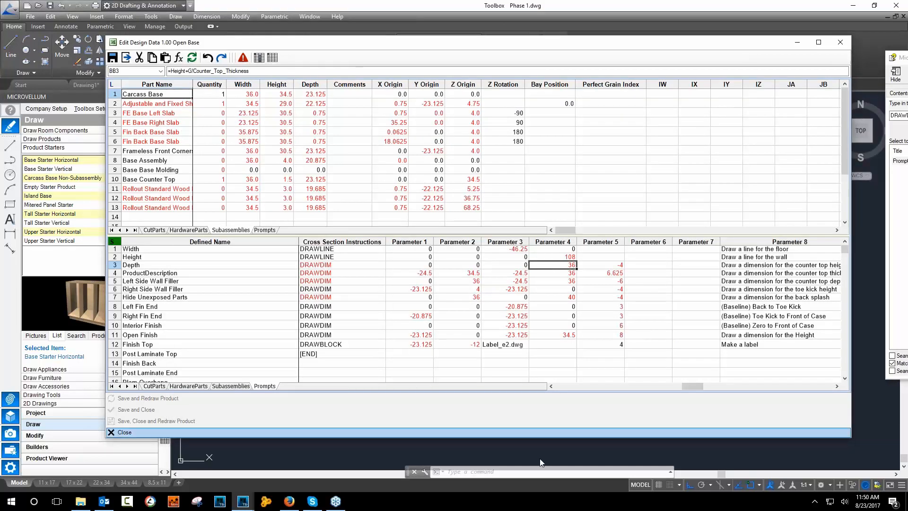
pyautogui.moveTo(244, 501)
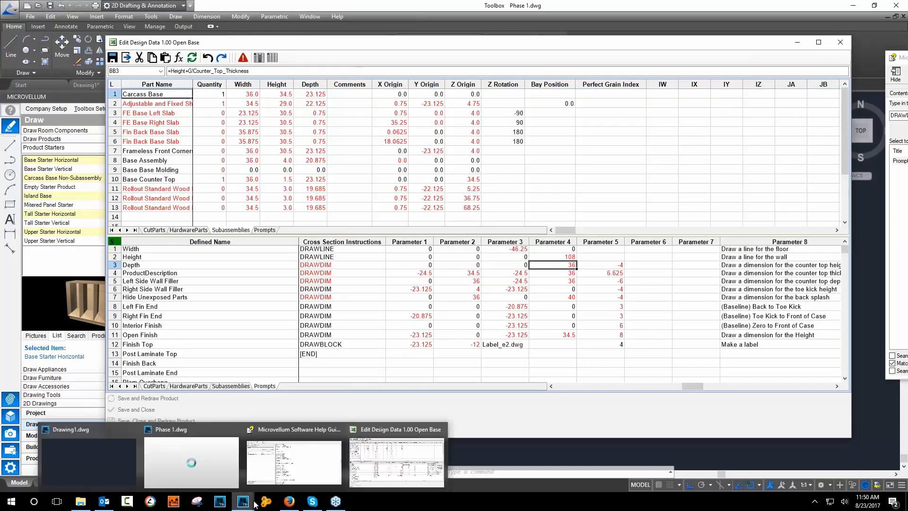
pyautogui.click(301, 457)
pyautogui.moveTo(886, 59); pyautogui.dragTo(331, 90)
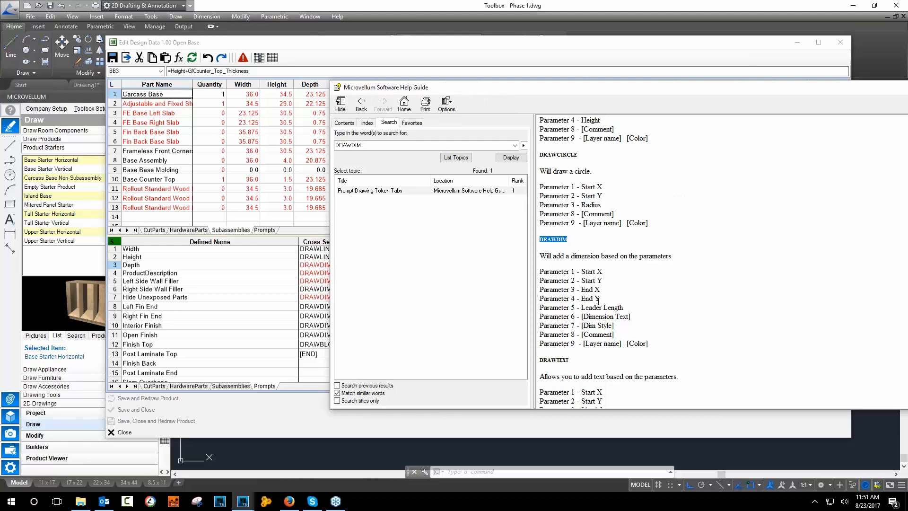
pyautogui.moveTo(580, 91); pyautogui.dragTo(905, 57)
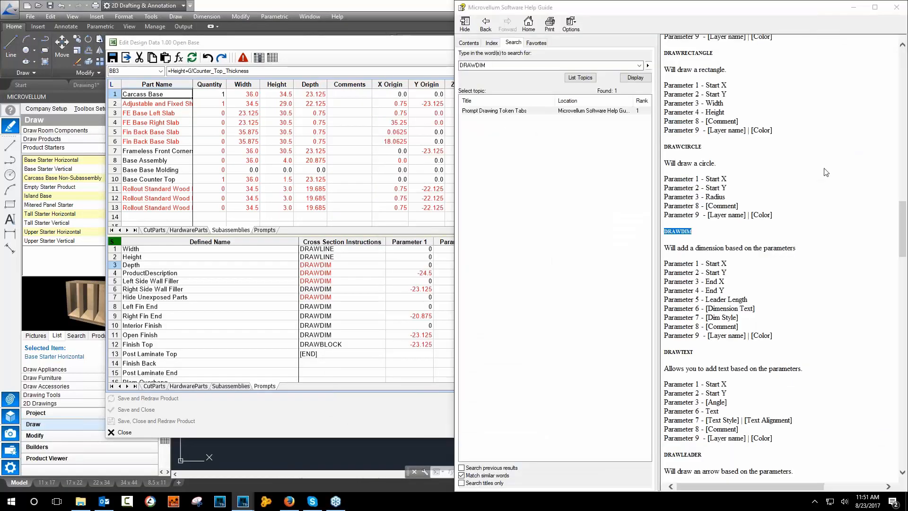
pyautogui.click(720, 19)
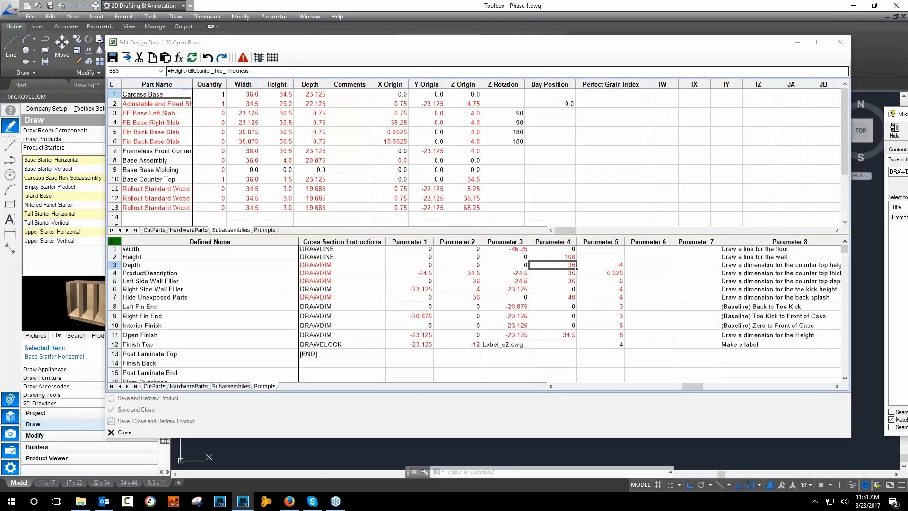
# Inspect the Height and G!Counter_Top_Thickness parts of row 3's Parameter 4 formula without changing it.
pyautogui.click(185, 70)
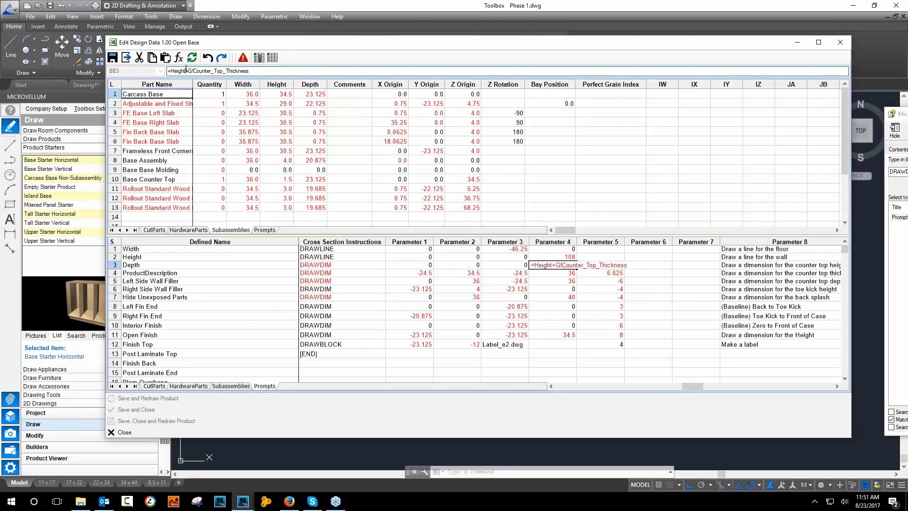
pyautogui.moveTo(185, 71); pyautogui.dragTo(168, 71)
pyautogui.moveTo(255, 71); pyautogui.dragTo(202, 101)
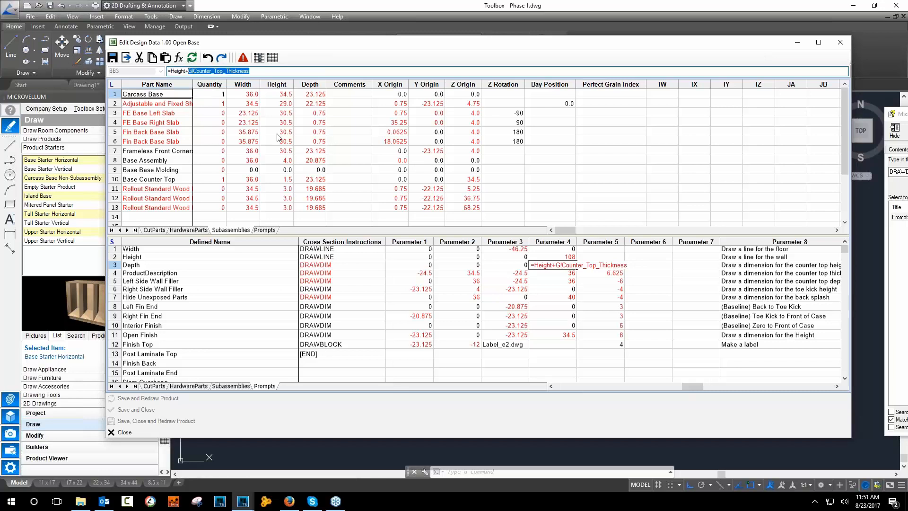
pyautogui.press('Escape')
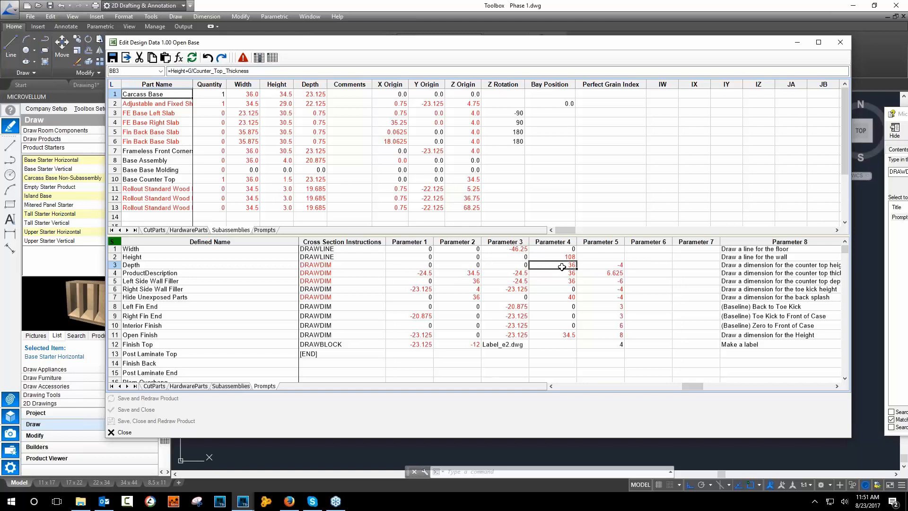
# Examine row 3's Parameter 5 formula and its G!Sect_Dim_Offset_Vertical reference against the help guide's DRAWDIM definition.
pyautogui.click(592, 267)
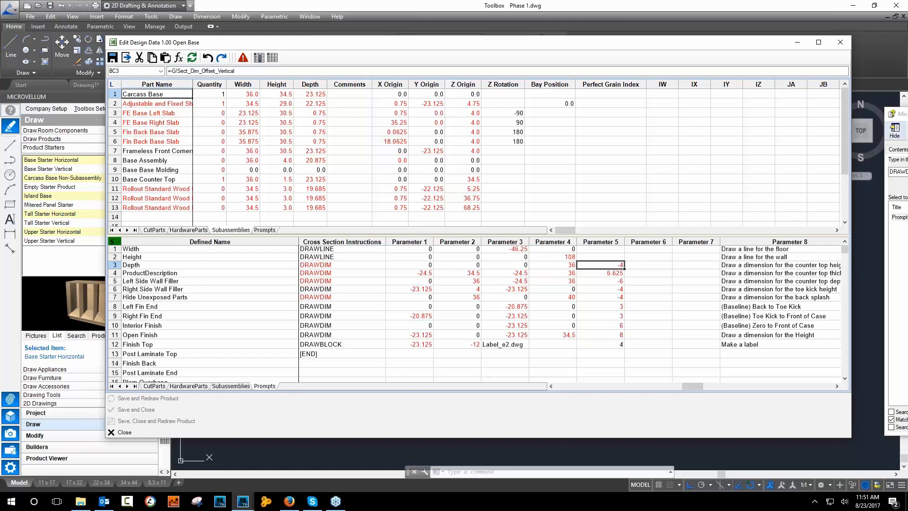
pyautogui.moveTo(900, 113); pyautogui.dragTo(203, 105)
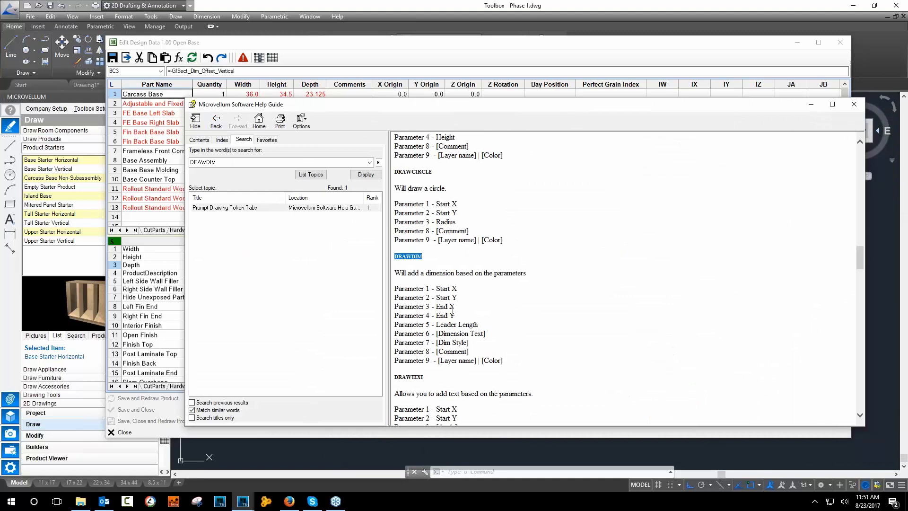
pyautogui.moveTo(485, 109); pyautogui.dragTo(907, 137)
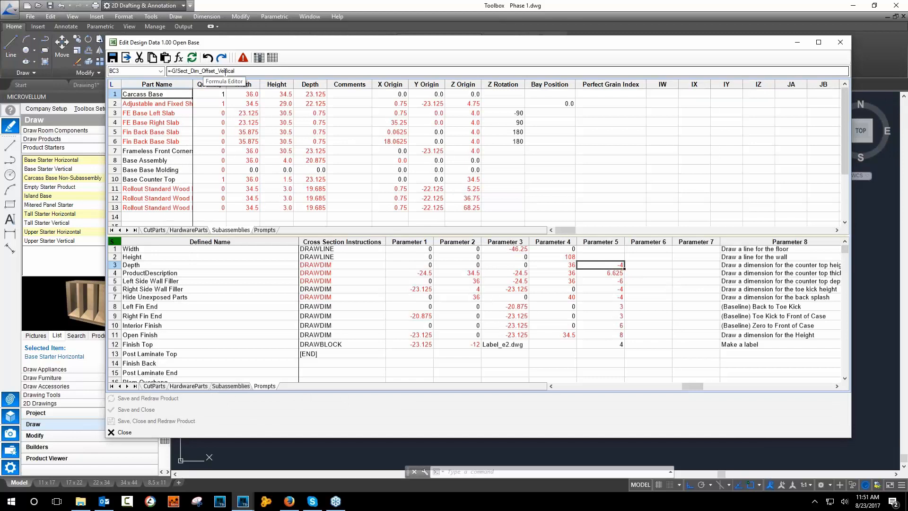
pyautogui.moveTo(249, 70); pyautogui.dragTo(173, 98)
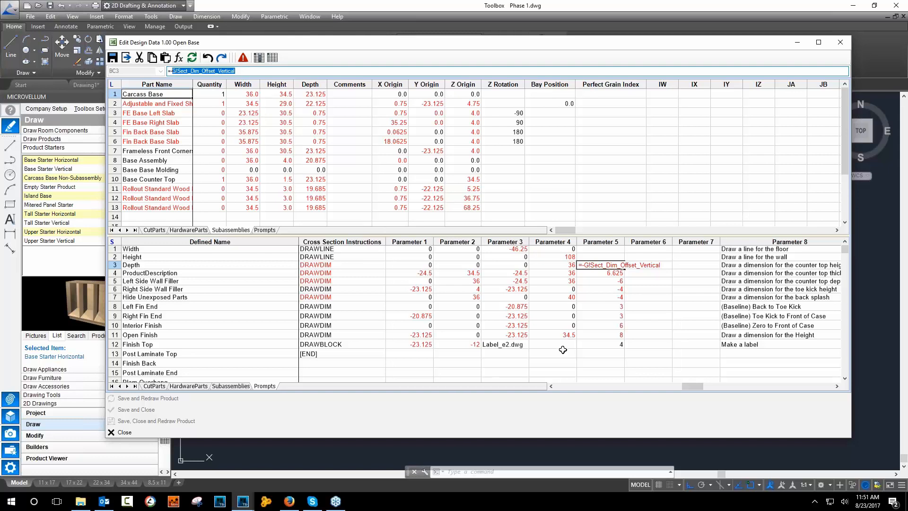
pyautogui.press('Return')
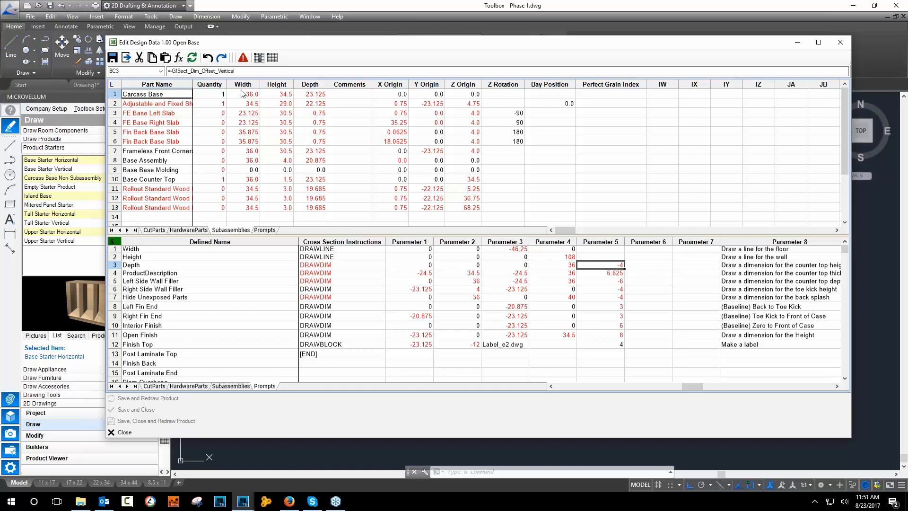
# Close the design data editor and check Wall Height under Shop Drawings, 2D Product Sections in the HPDL specification group's global variables.
pyautogui.click(840, 42)
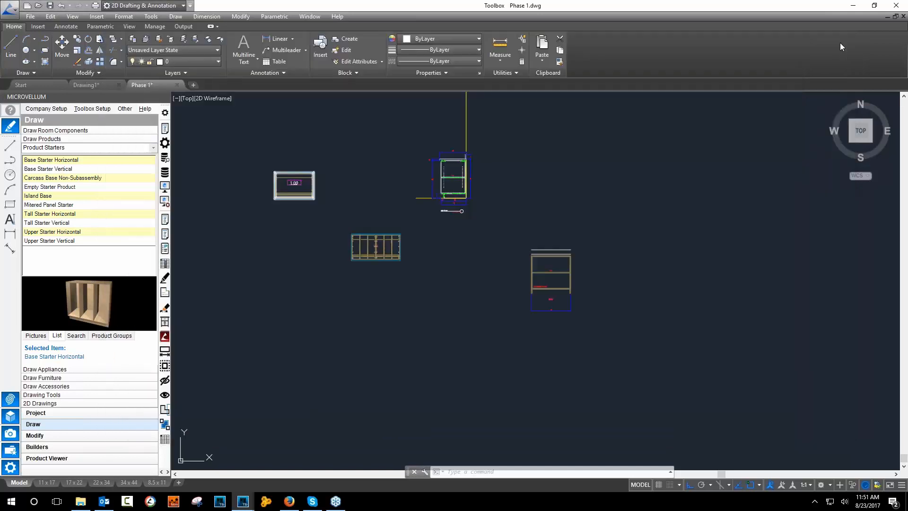
pyautogui.click(166, 202)
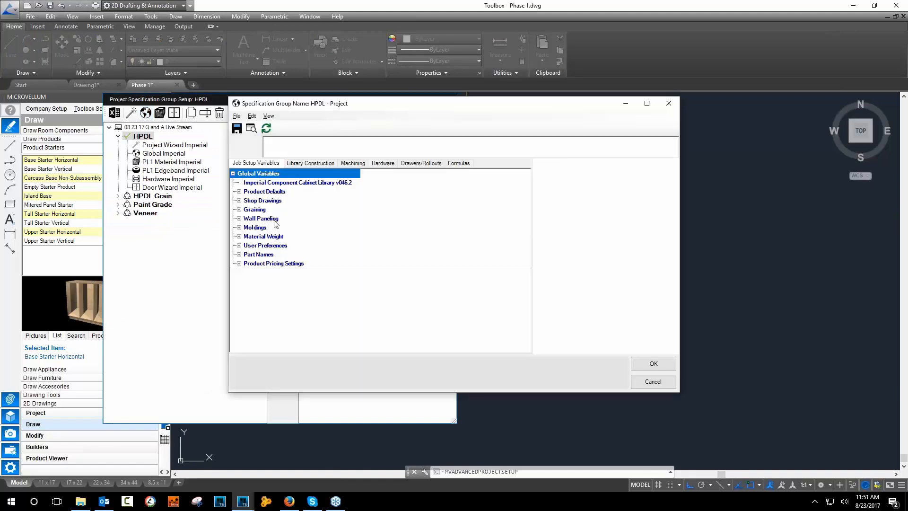
pyautogui.click(239, 201)
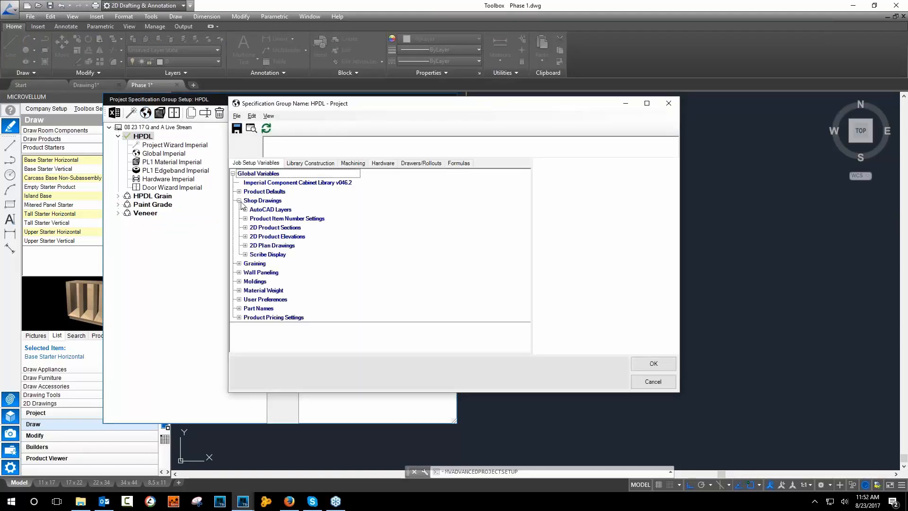
pyautogui.click(245, 227)
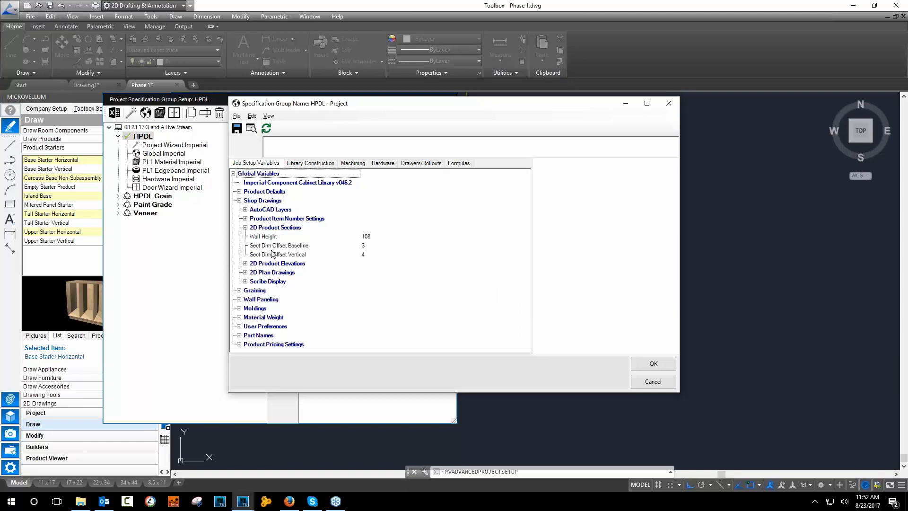
pyautogui.click(266, 237)
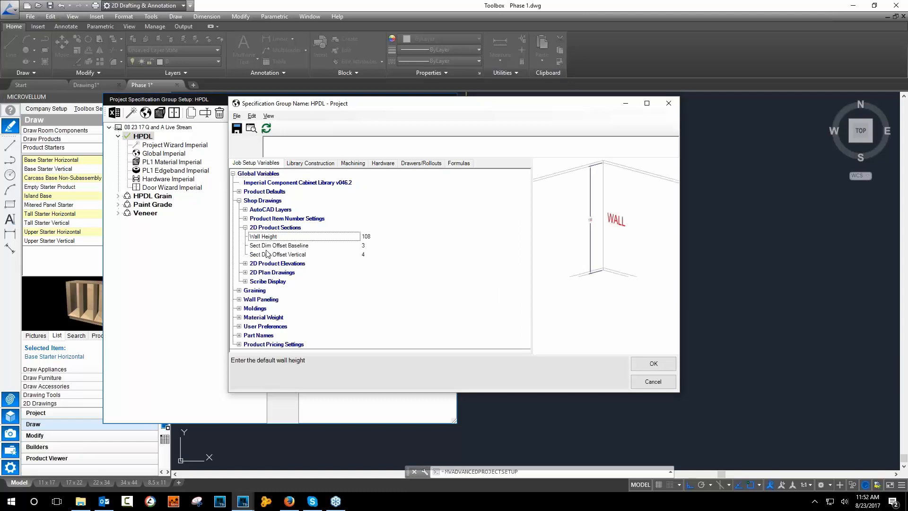
# Review the 2D Product Elevations settings, including Finished End Text Alignment and Finished End Text Style.
pyautogui.click(246, 264)
pyautogui.scroll(-5, 281, 298)
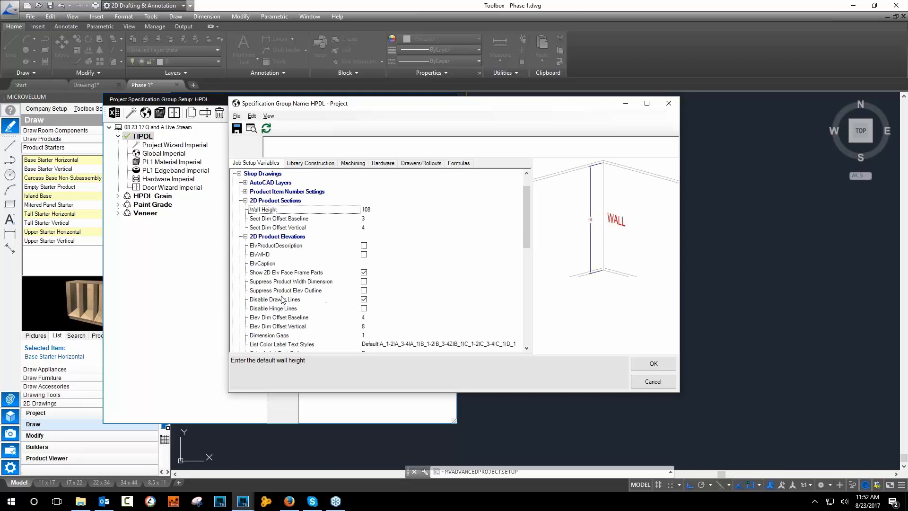
pyautogui.scroll(-4, 281, 298)
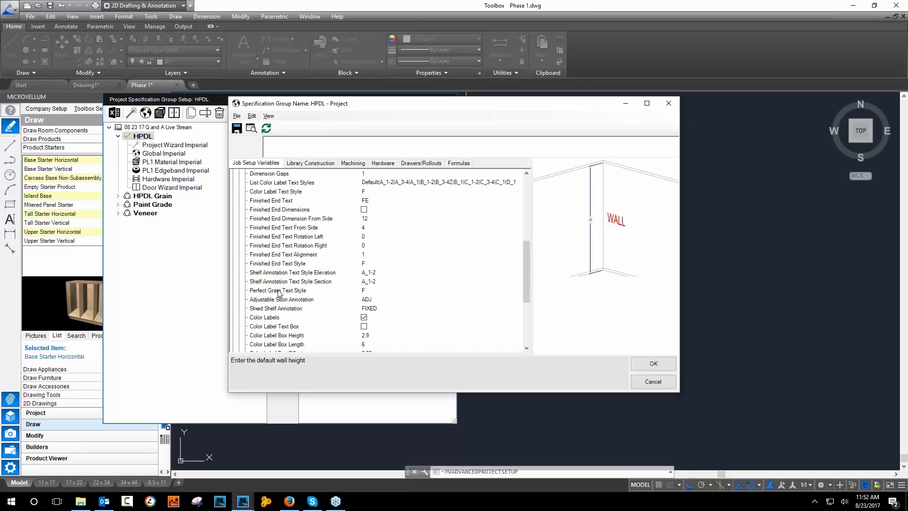
pyautogui.click(278, 231)
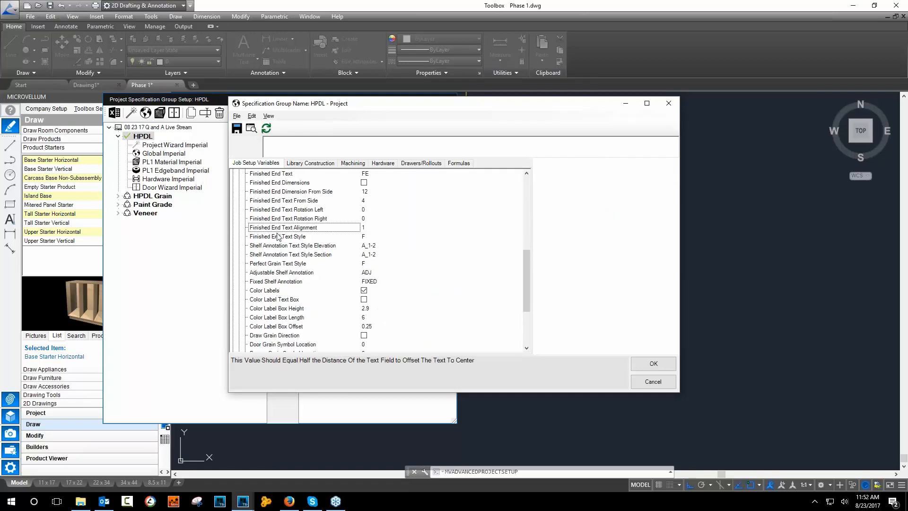
pyautogui.click(277, 237)
pyautogui.scroll(-3, 297, 262)
pyautogui.scroll(2, 296, 262)
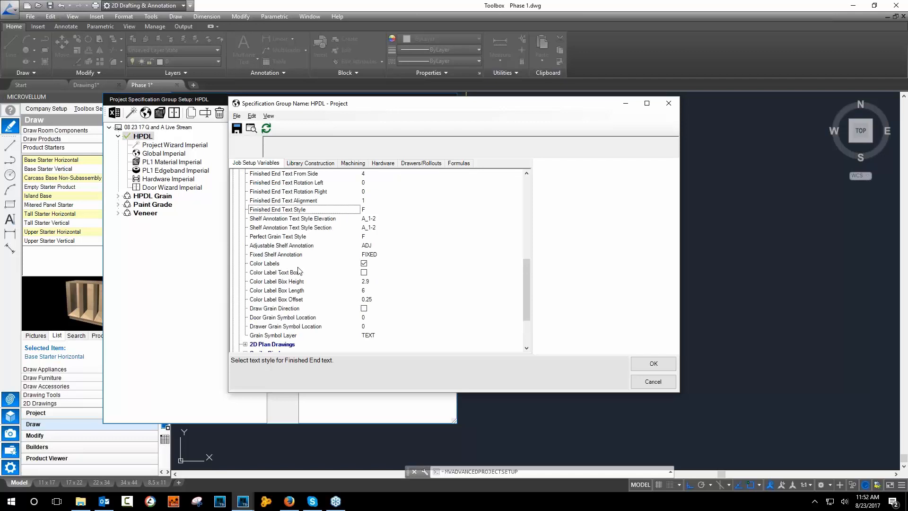
# Check the door and drawer grain symbol locations and the Grain Symbol Layer, and collapse the 2D Product Elevations group.
pyautogui.moveTo(318, 104); pyautogui.dragTo(364, 119)
pyautogui.scroll(-2, 359, 296)
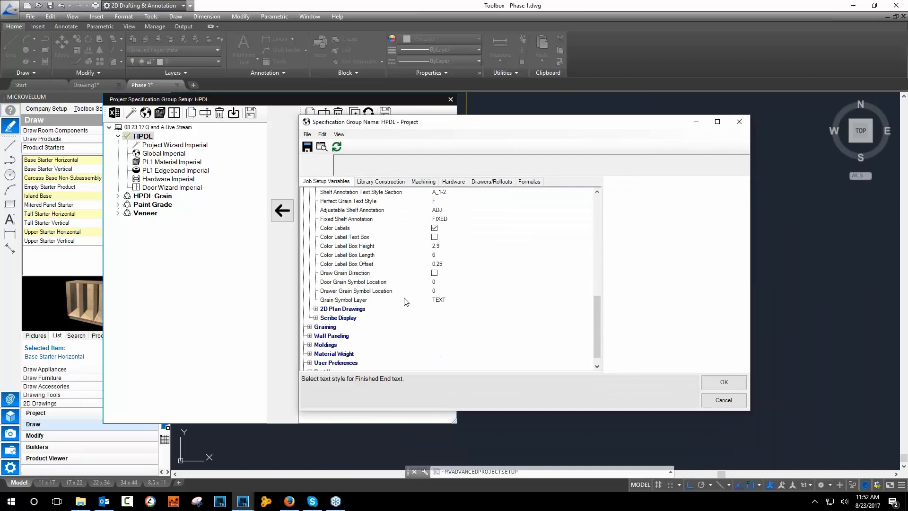
pyautogui.click(358, 293)
pyautogui.click(355, 283)
pyautogui.click(352, 299)
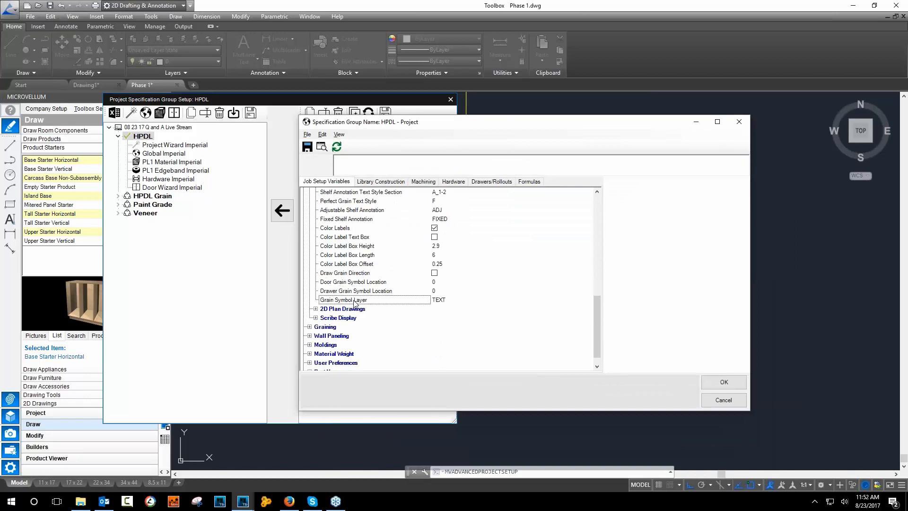
pyautogui.scroll(2, 356, 299)
pyautogui.scroll(6, 356, 302)
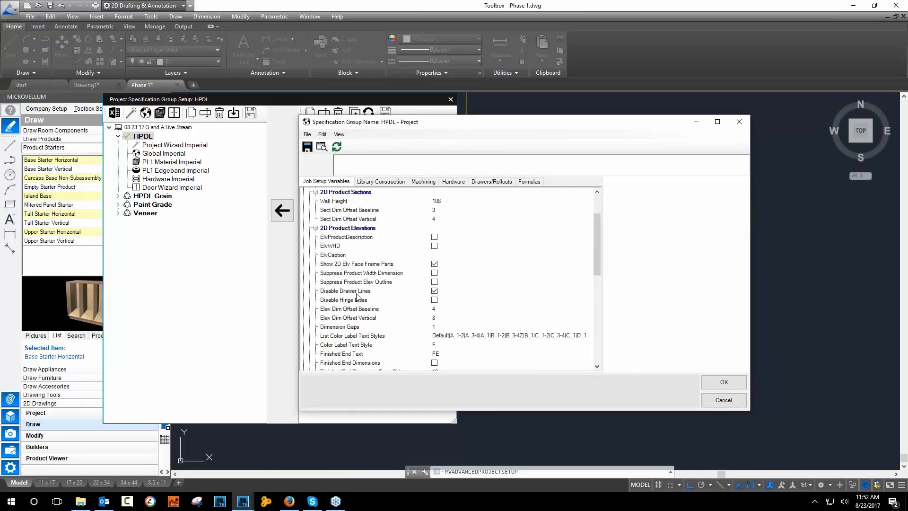
pyautogui.click(316, 227)
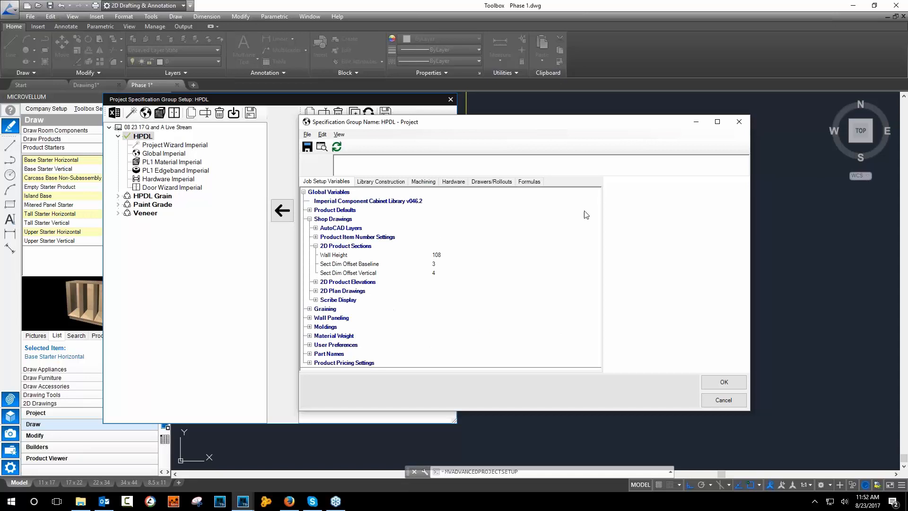
# Close the HPDL specification group and project setup windows, and inspect the cabinet's cross section drawing.
pyautogui.click(738, 122)
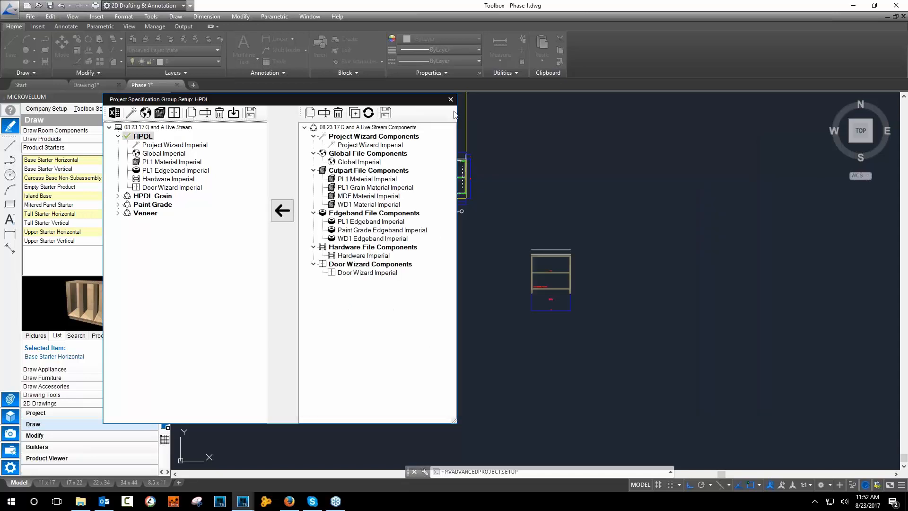
pyautogui.click(450, 100)
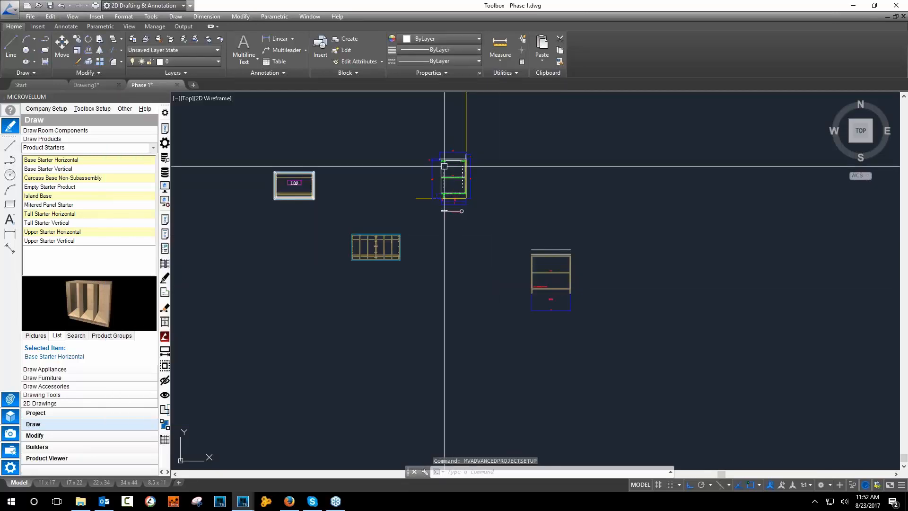
pyautogui.scroll(5, 453, 151)
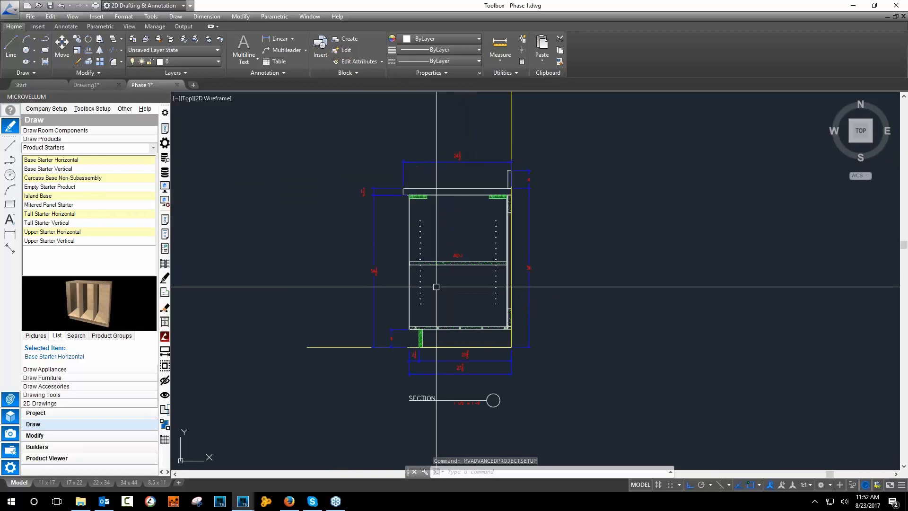
# Inspect the toe kick and depth dimensions at the base of the cabinet's cross section.
pyautogui.scroll(5, 412, 338)
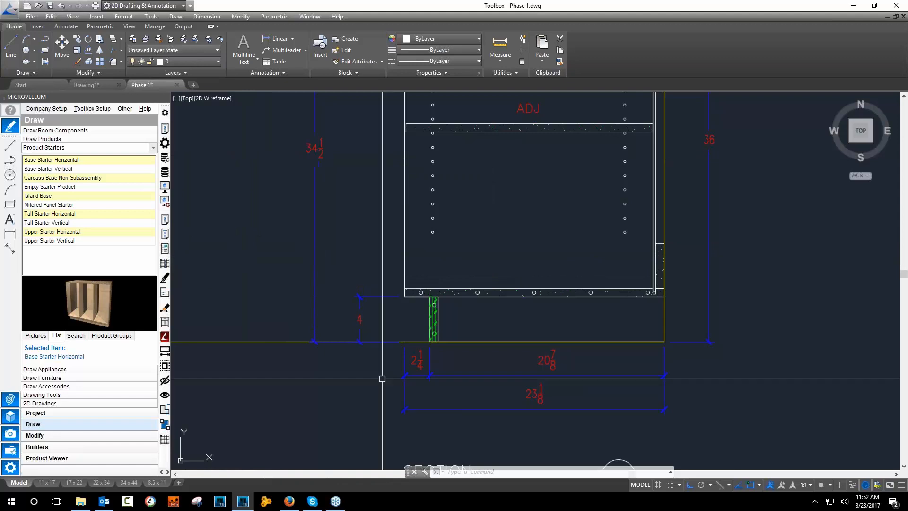
pyautogui.scroll(-5, 382, 378)
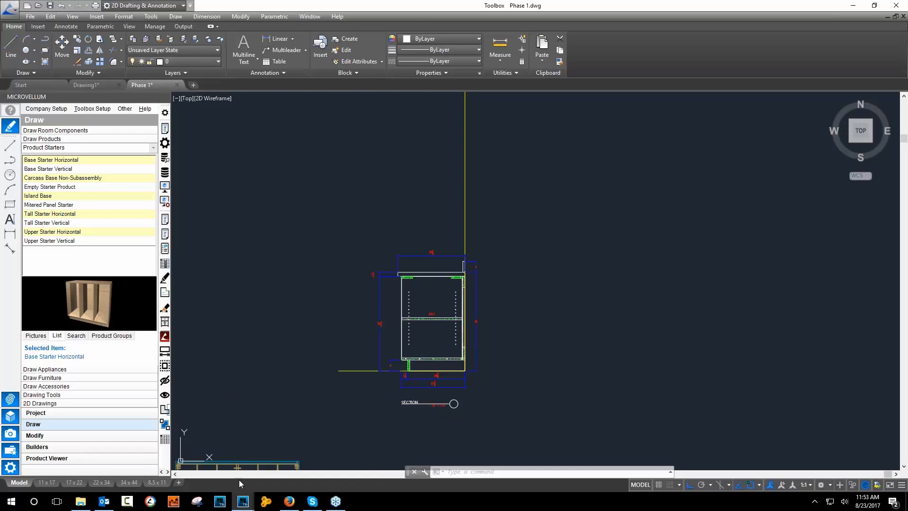
# Switch to Firefox and browse the article sections in the Microvellum Help Center's Product Libraries category.
pyautogui.moveTo(238, 507)
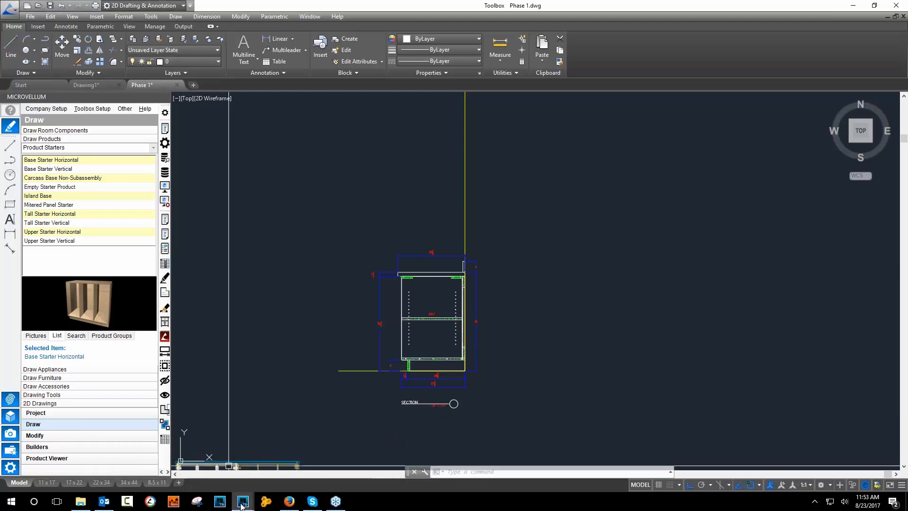
pyautogui.click(292, 505)
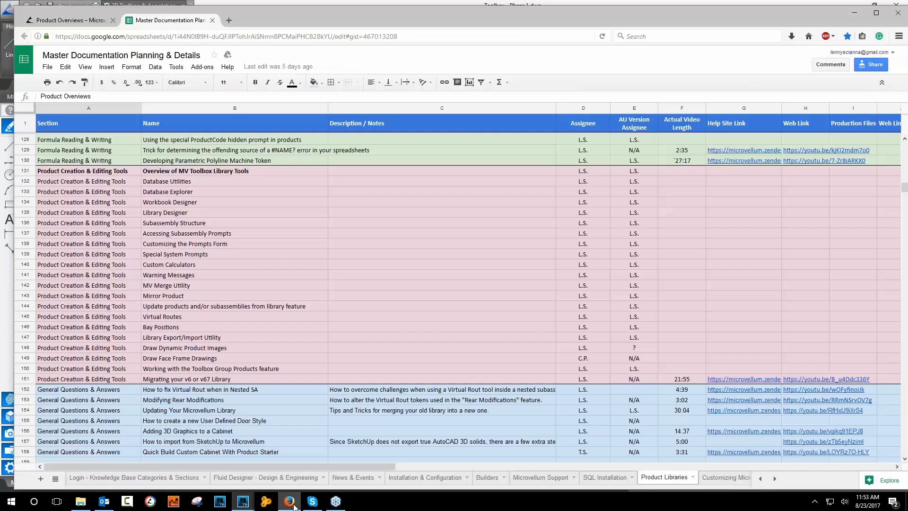
pyautogui.click(71, 19)
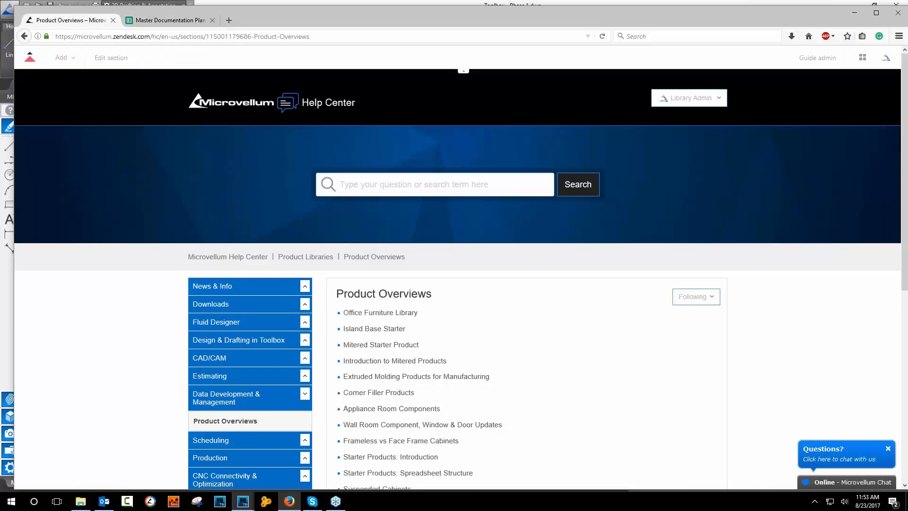
pyautogui.click(320, 259)
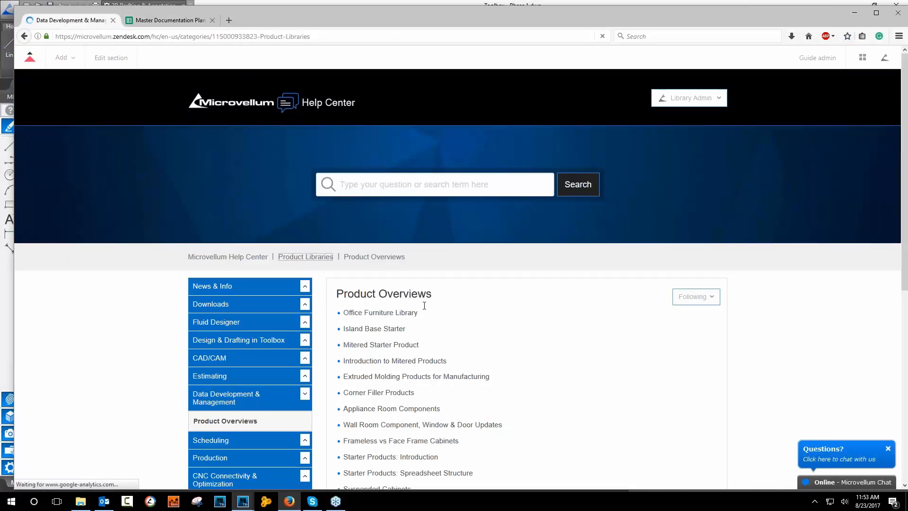
pyautogui.scroll(-6, 438, 307)
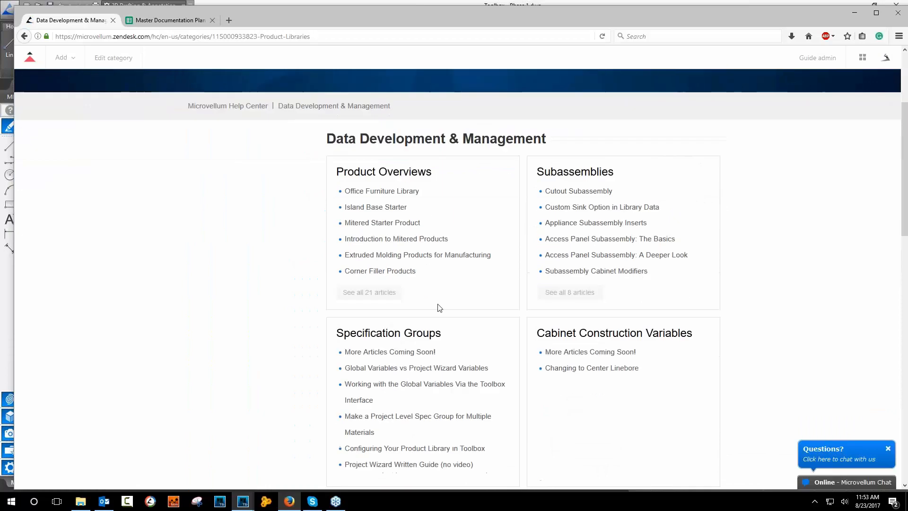
pyautogui.scroll(-1, 437, 340)
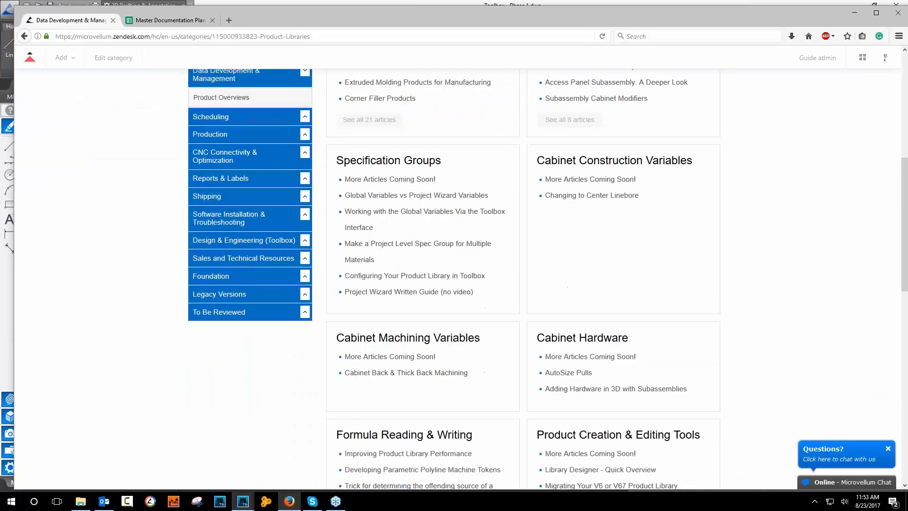
# Open the "More Articles Coming Soon!" article under Cabinet Machining Variables and read its list of upcoming topics.
pyautogui.click(416, 358)
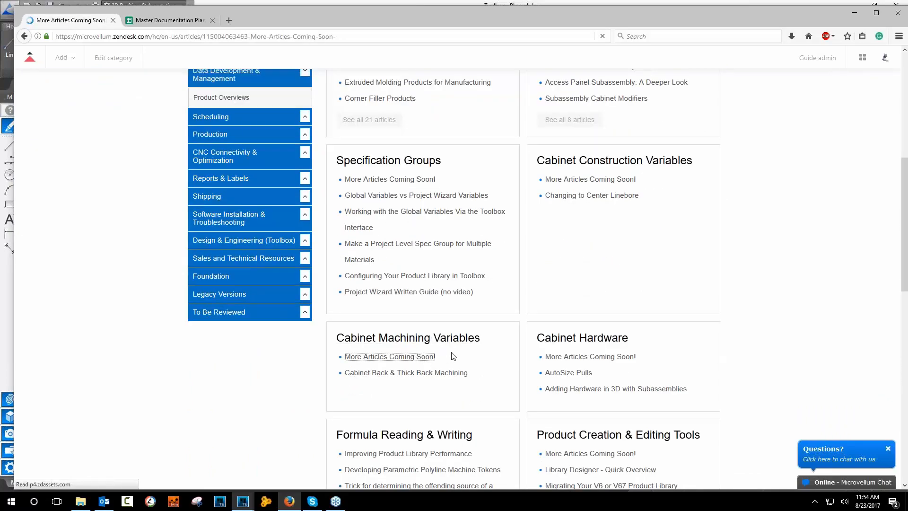
pyautogui.scroll(-3, 451, 359)
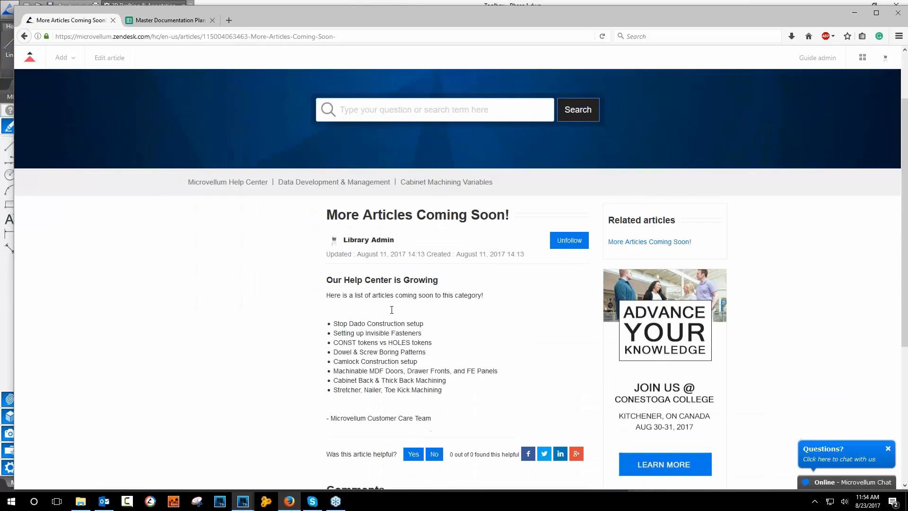
pyautogui.moveTo(449, 363); pyautogui.dragTo(408, 292)
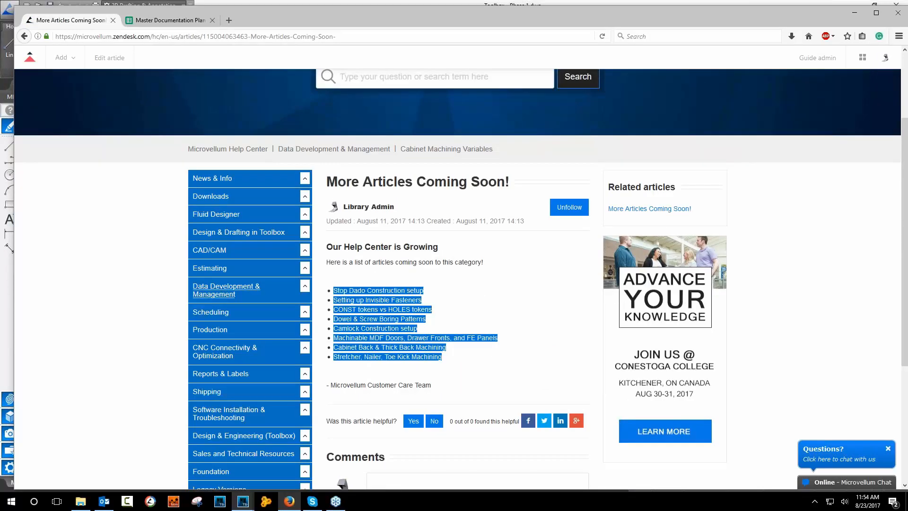
pyautogui.click(468, 357)
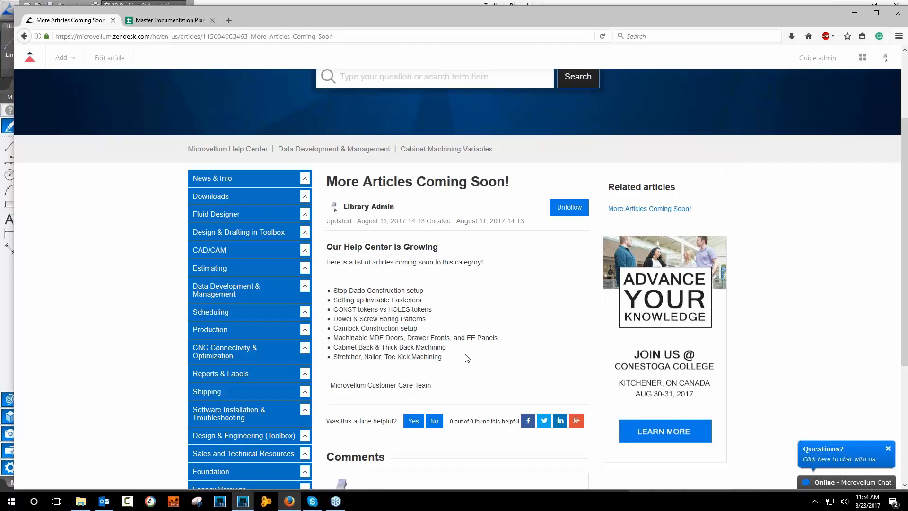
pyautogui.scroll(-1, 468, 357)
pyautogui.scroll(-3, 468, 357)
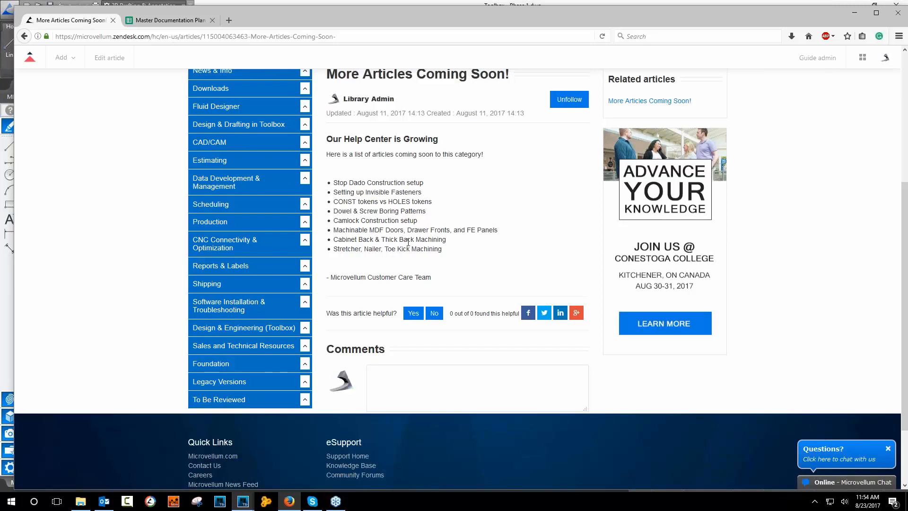
pyautogui.scroll(3, 409, 248)
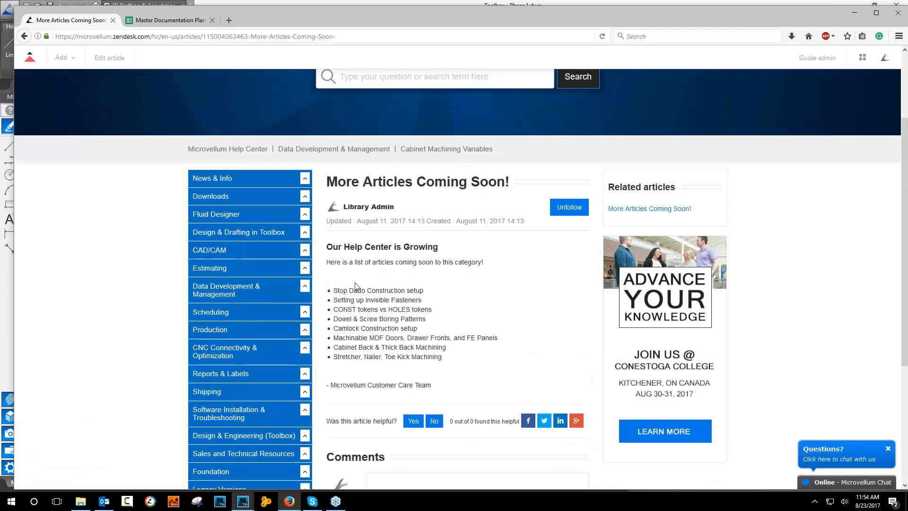
pyautogui.scroll(1, 356, 286)
pyautogui.scroll(3, 356, 286)
# Open the Microvellum Help Center home page and look over the Spotlight and Recently Updated articles.
pyautogui.click(247, 256)
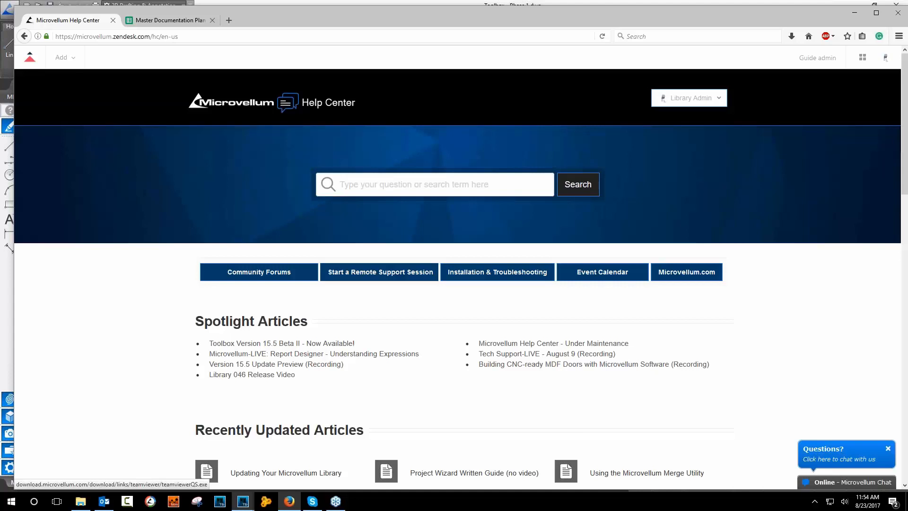
pyautogui.scroll(-3, 458, 271)
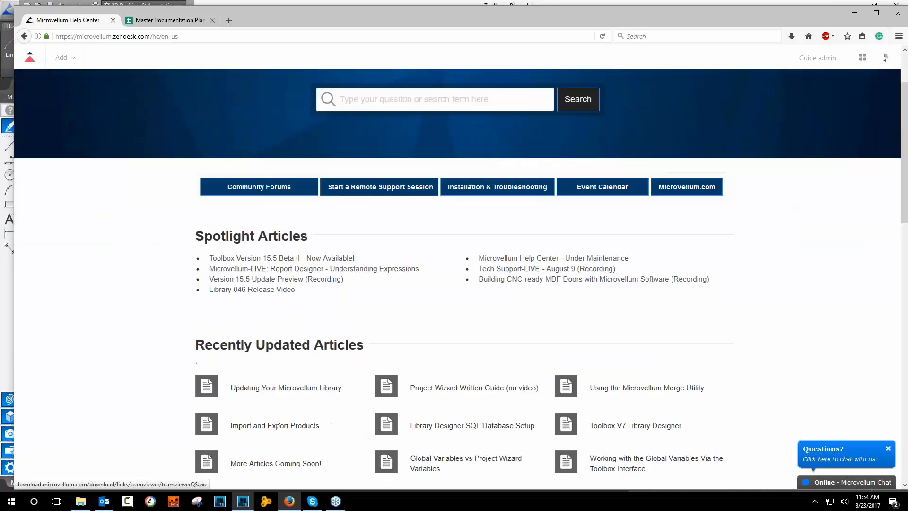
pyautogui.scroll(2, 458, 279)
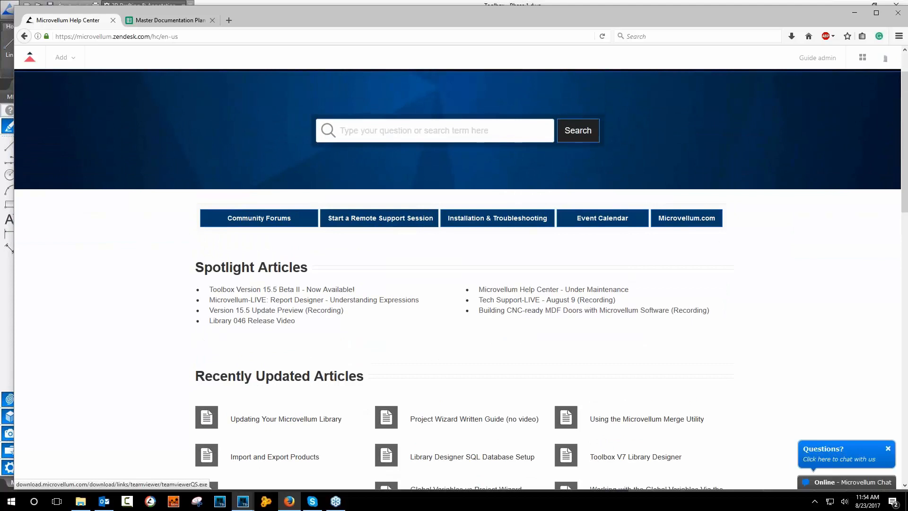
pyautogui.scroll(2, 300, 292)
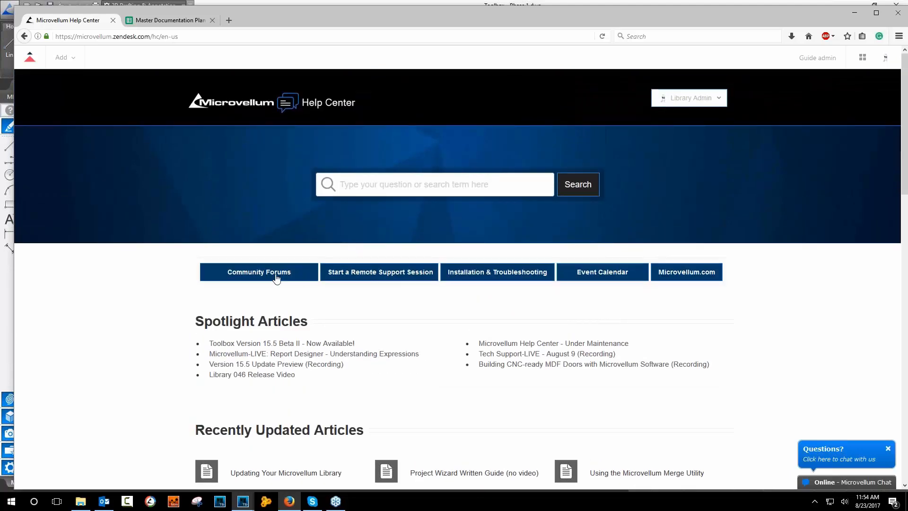
# Browse the Community Forums' discussion topics and return to the Help Center home page.
pyautogui.click(277, 278)
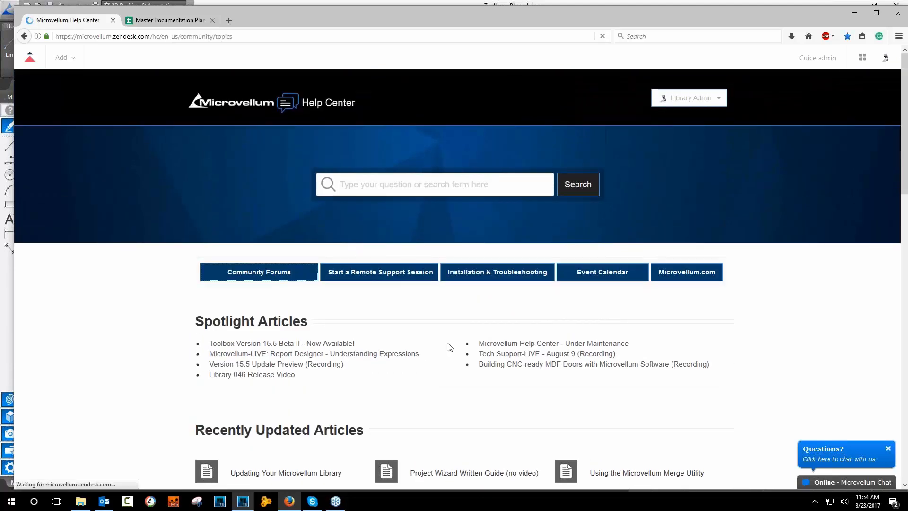
pyautogui.scroll(-6, 449, 347)
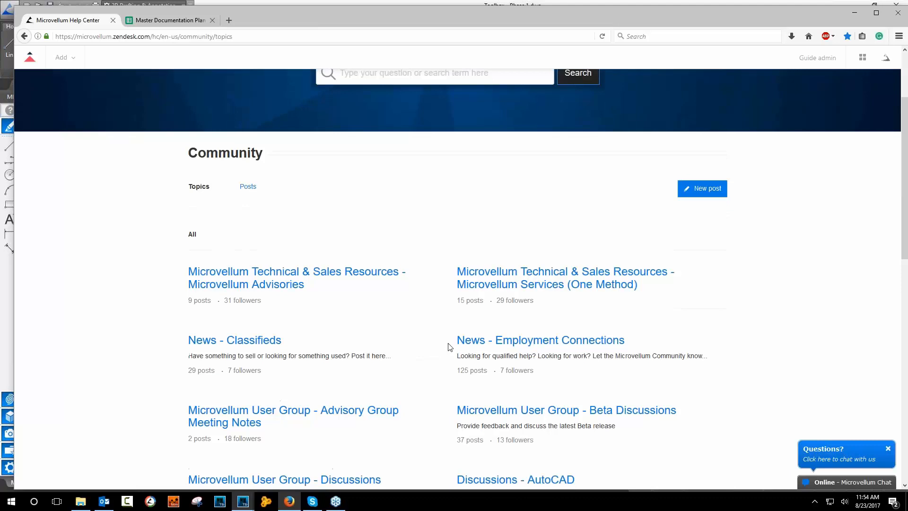
pyautogui.scroll(-10, 450, 347)
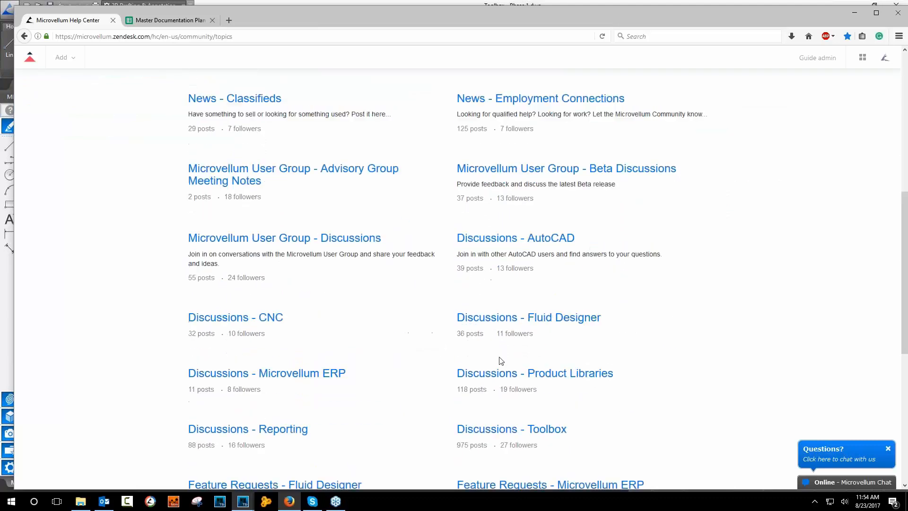
pyautogui.scroll(15, 351, 303)
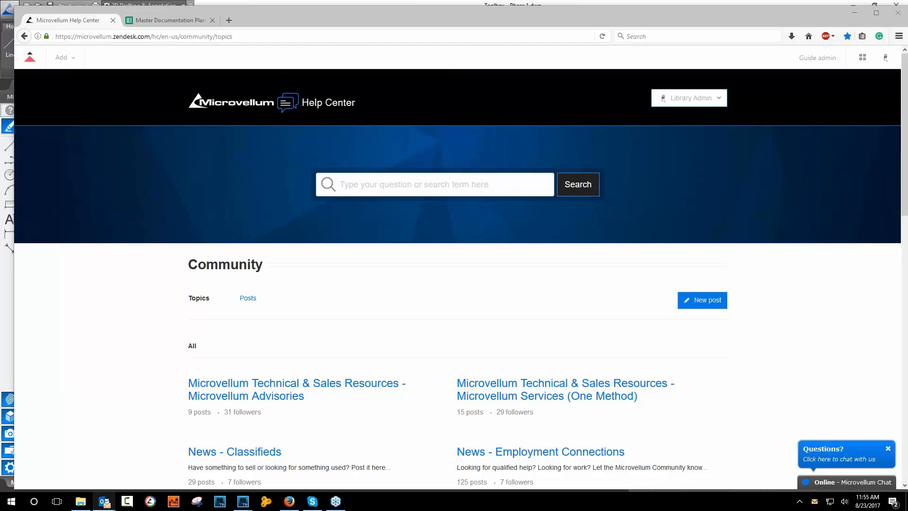
pyautogui.moveTo(104, 500)
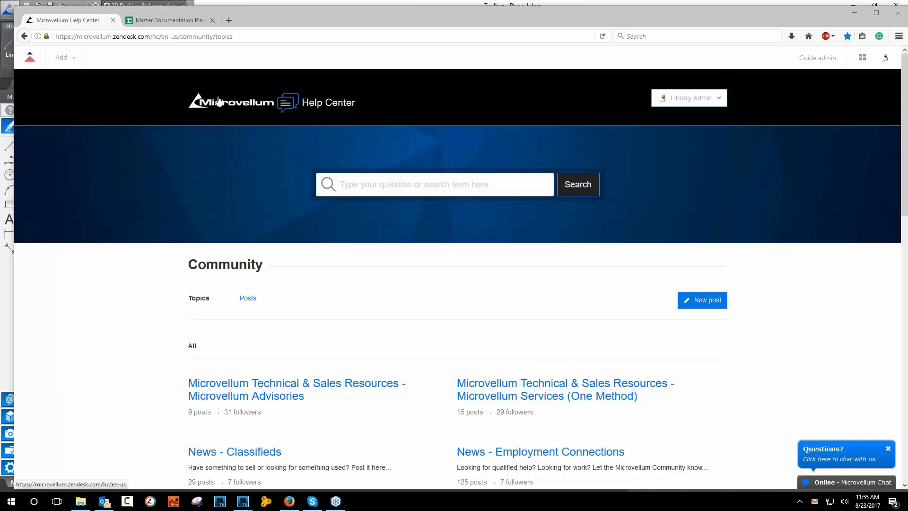
pyautogui.click(231, 104)
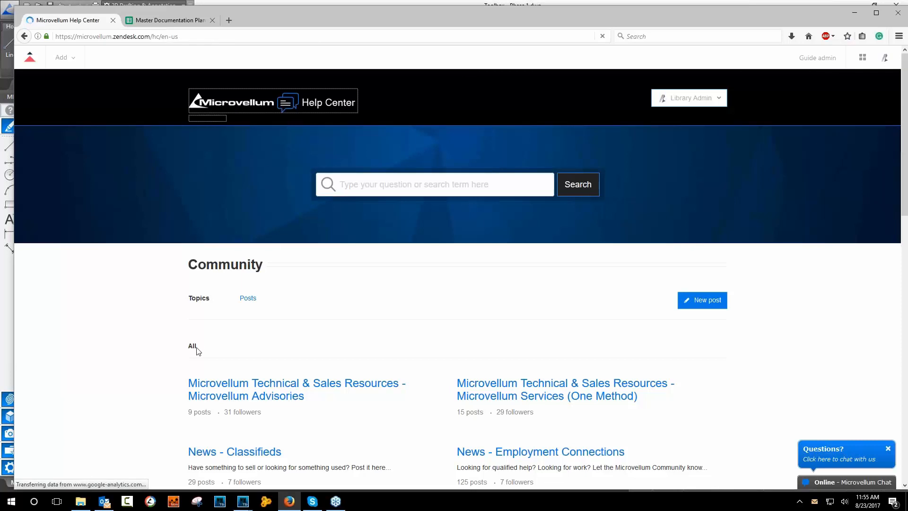
pyautogui.scroll(-1, 196, 348)
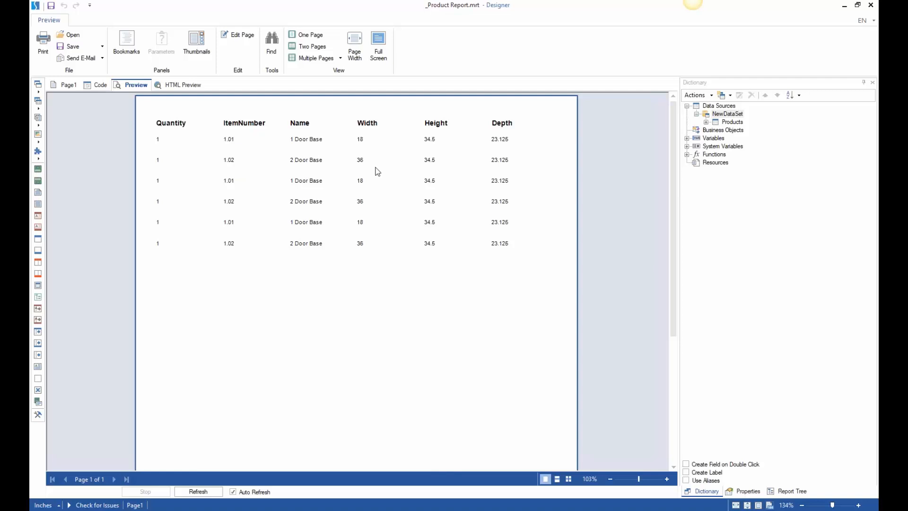
# Check the product report's save formats and examine the empty columns between the fields in the exported Excel workbook.
pyautogui.click(101, 46)
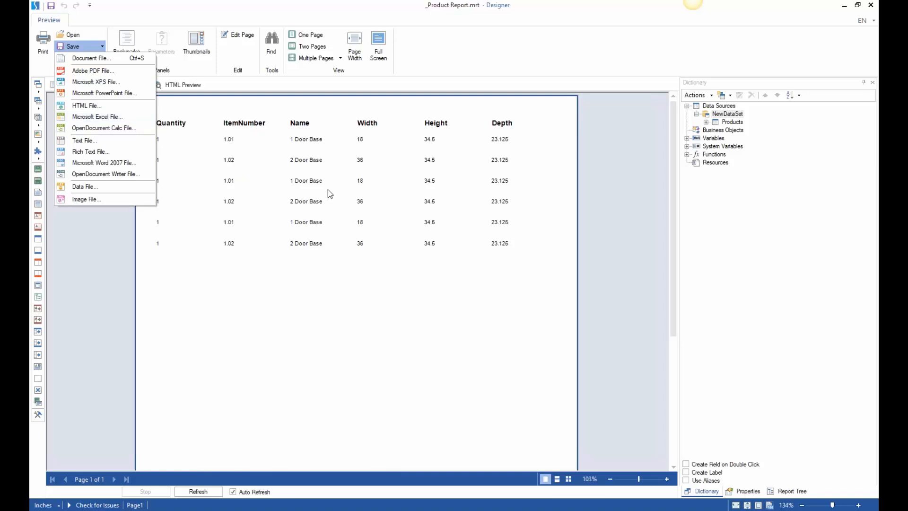
pyautogui.click(348, 228)
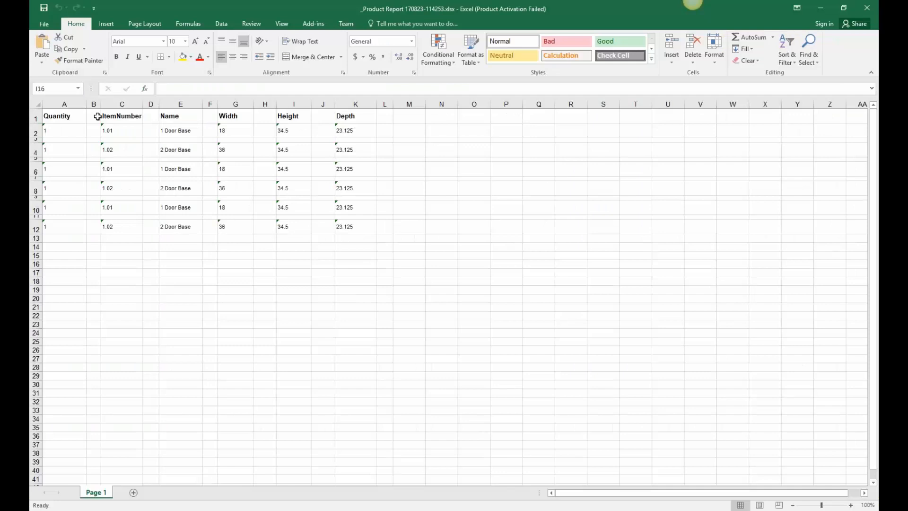
pyautogui.click(96, 117)
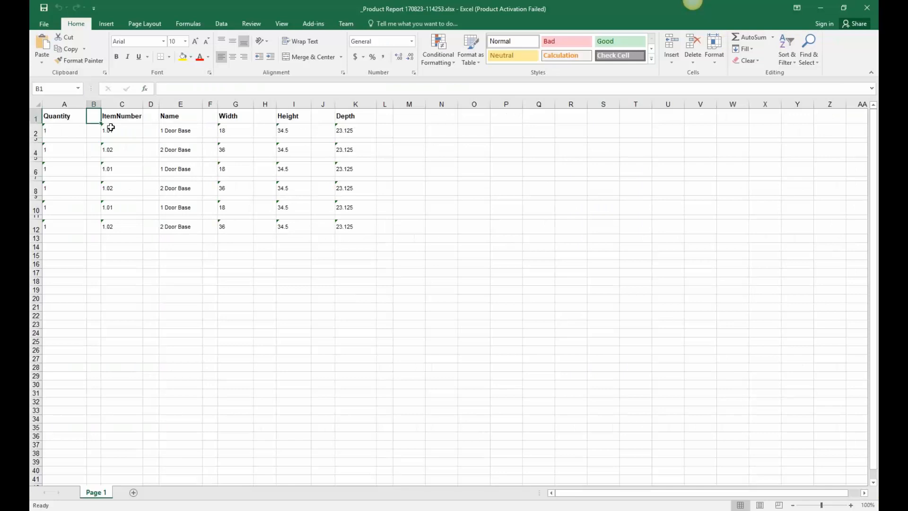
pyautogui.click(154, 119)
pyautogui.click(206, 118)
pyautogui.click(259, 118)
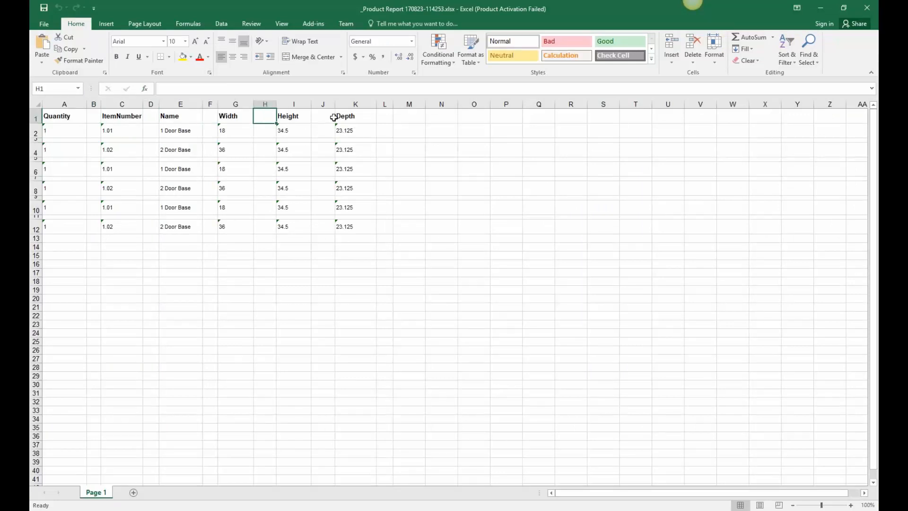
pyautogui.click(325, 117)
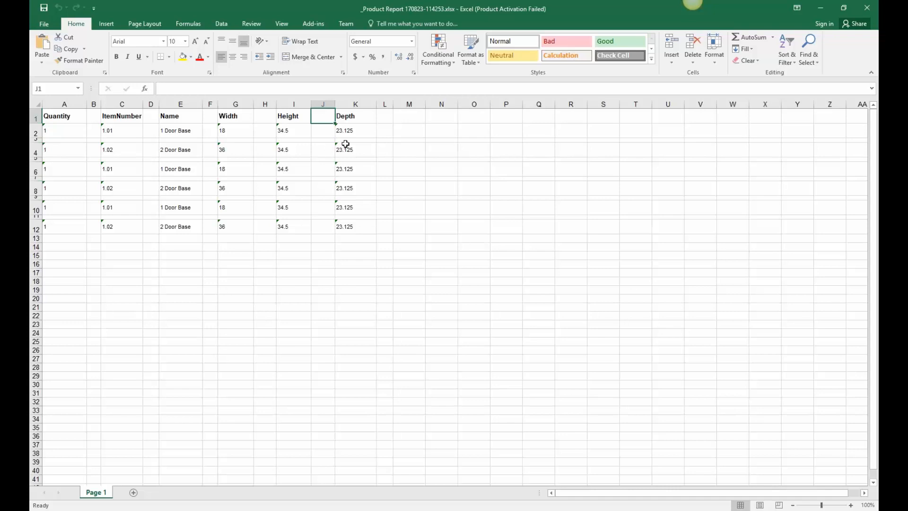
# Return to the report designer's Page1 layout and reduce the DataProducts band height to about 0.30 inches.
pyautogui.click(820, 7)
pyautogui.click(69, 86)
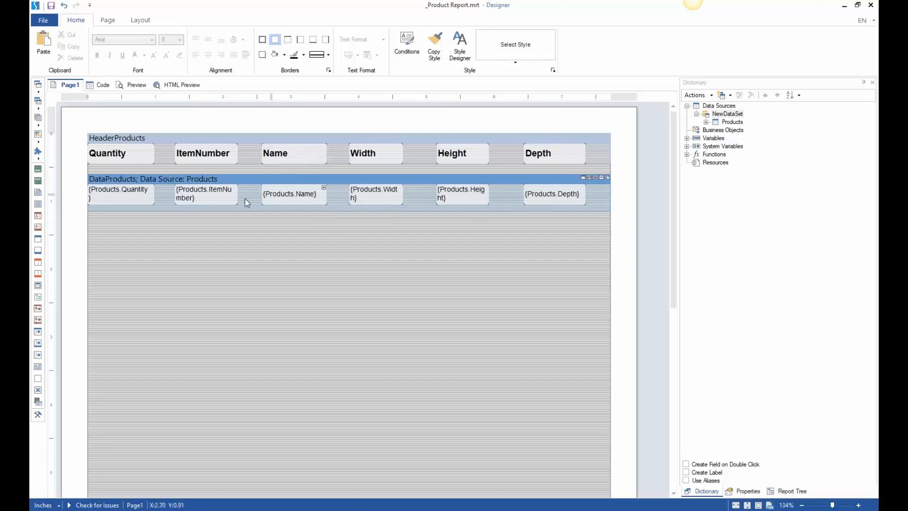
pyautogui.click(341, 179)
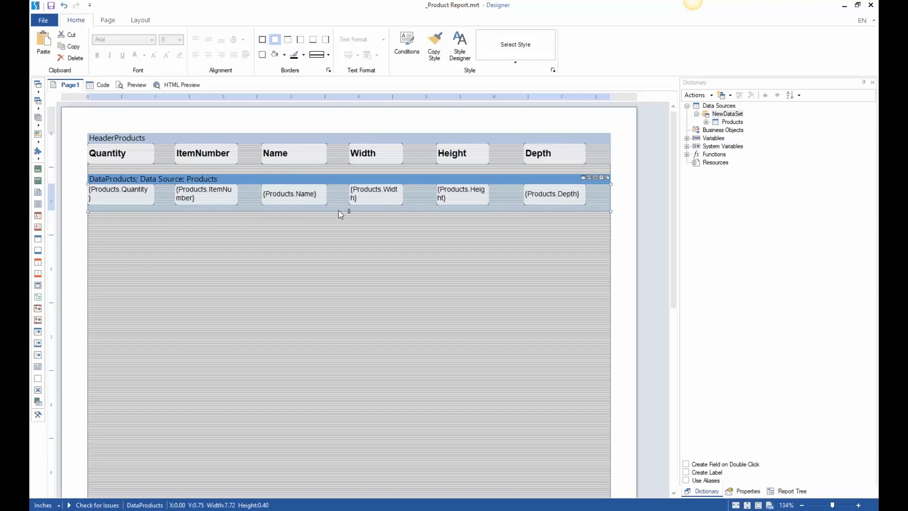
pyautogui.moveTo(352, 214)
pyautogui.mouseDown()
pyautogui.moveTo(353, 197)
pyautogui.moveTo(355, 205)
pyautogui.mouseUp()
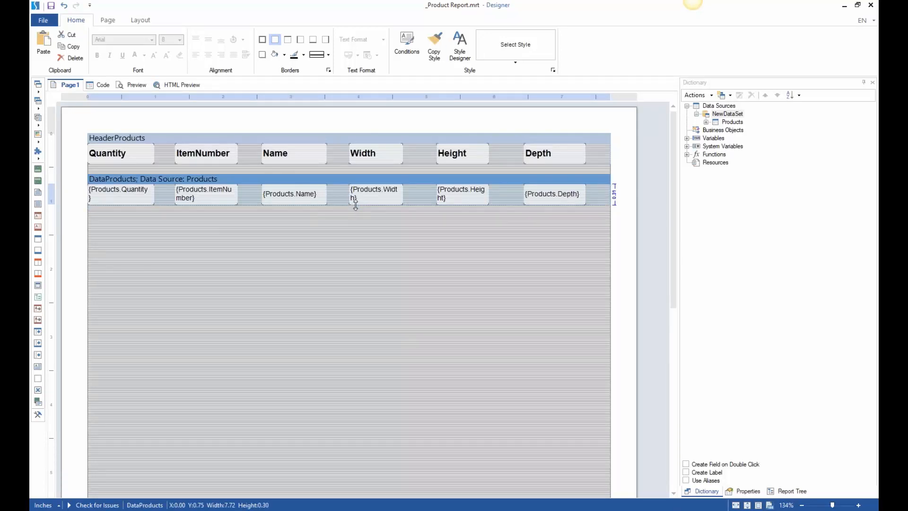
# Widen the Quantity, ItemNumber and Name columns' header and data fields so each reaches the start of the next column.
pyautogui.click(157, 218)
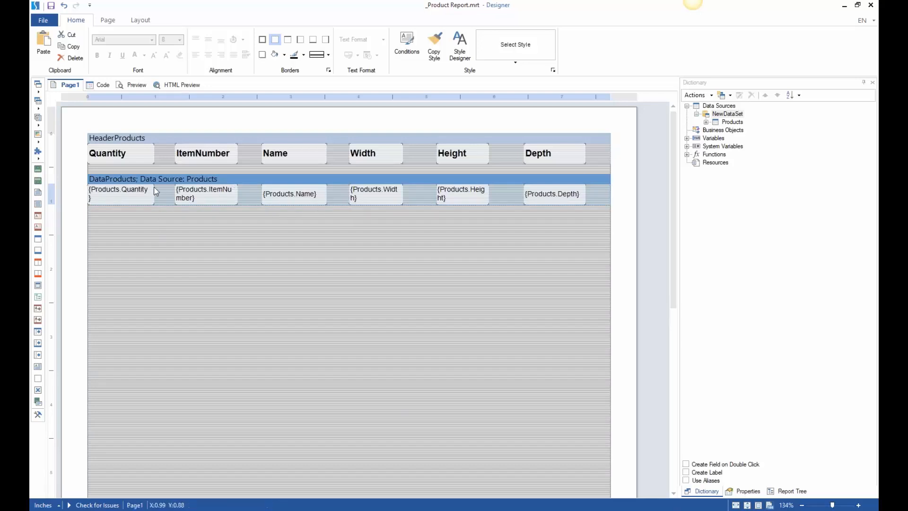
pyautogui.moveTo(154, 189); pyautogui.dragTo(174, 154)
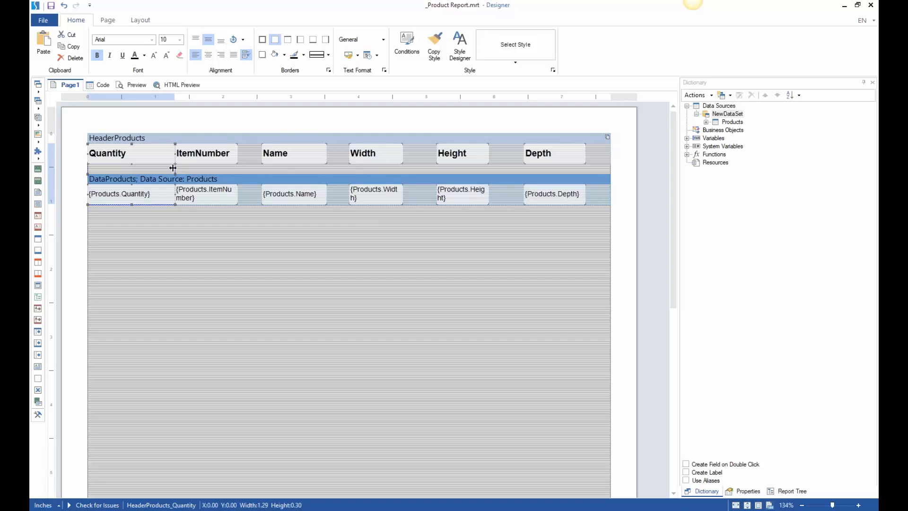
pyautogui.click(169, 168)
pyautogui.moveTo(247, 208); pyautogui.dragTo(260, 154)
pyautogui.click(363, 229)
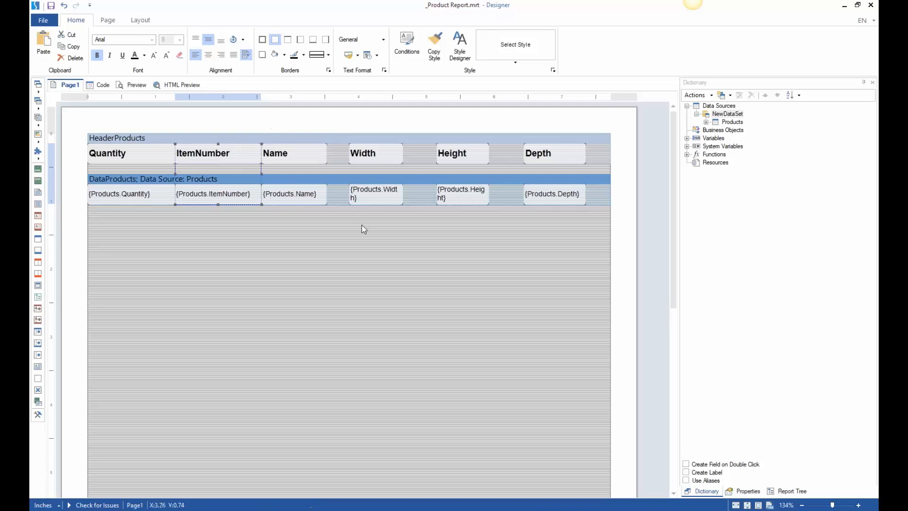
pyautogui.moveTo(325, 230); pyautogui.dragTo(348, 153)
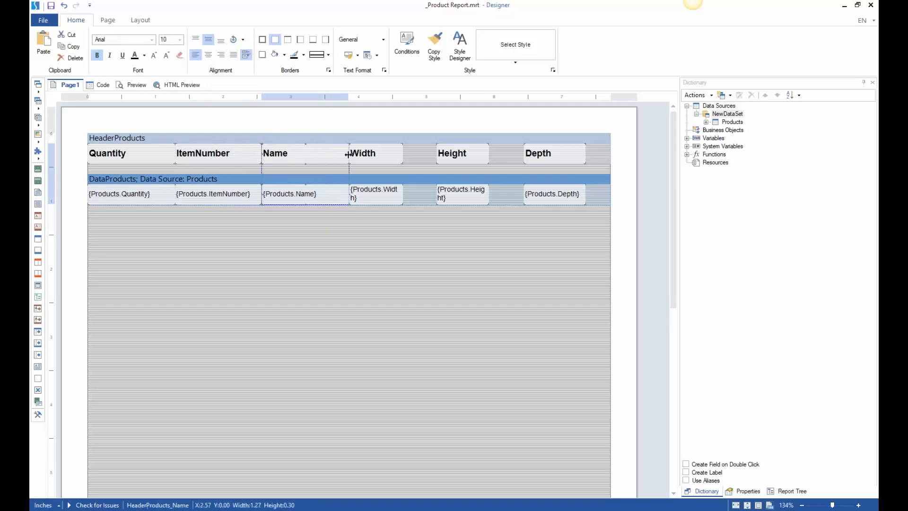
pyautogui.click(395, 240)
# Widen the Width and Height header and data fields to the next column, and the Depth fields to the band's end.
pyautogui.moveTo(411, 234); pyautogui.dragTo(436, 154)
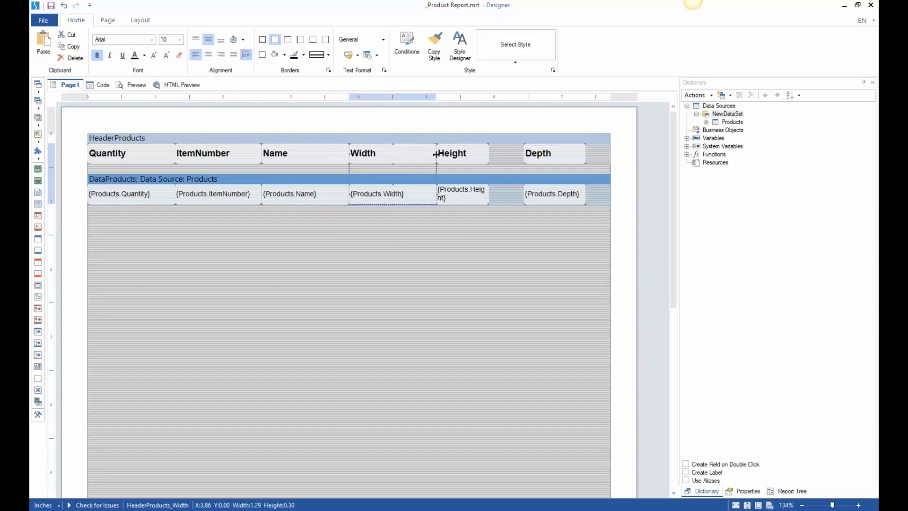
pyautogui.click(494, 229)
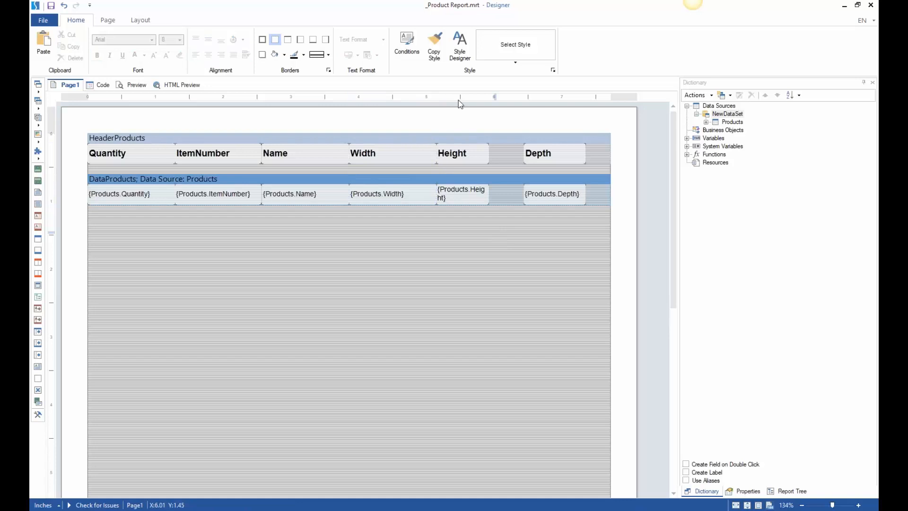
pyautogui.moveTo(458, 100); pyautogui.dragTo(464, 116)
pyautogui.moveTo(489, 152); pyautogui.dragTo(524, 153)
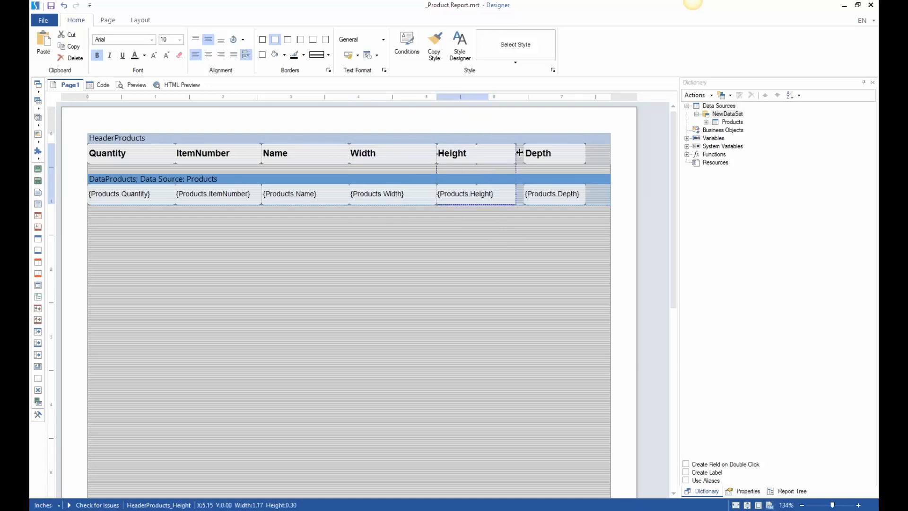
pyautogui.moveTo(590, 231); pyautogui.dragTo(563, 126)
pyautogui.moveTo(586, 155); pyautogui.dragTo(609, 155)
pyautogui.click(555, 250)
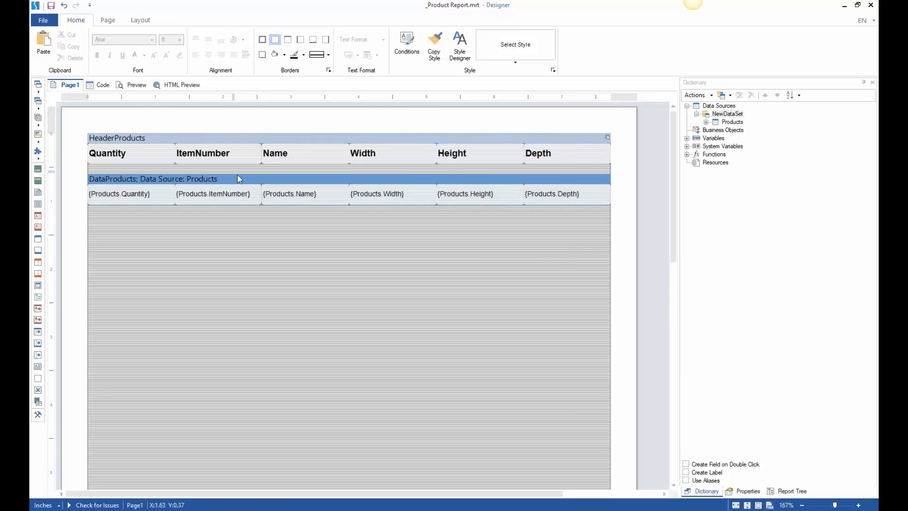
# Fine-tune the ItemNumber header and data fields to 1.29 inches wide so they meet the Name column.
pyautogui.keyDown('ctrl'); pyautogui.scroll(2, 232, 171); pyautogui.keyUp('ctrl')
pyautogui.moveTo(341, 252); pyautogui.dragTo(298, 114)
pyautogui.moveTo(312, 170); pyautogui.dragTo(309, 166)
pyautogui.moveTo(244, 253); pyautogui.dragTo(243, 123)
pyautogui.moveTo(311, 165); pyautogui.dragTo(313, 165)
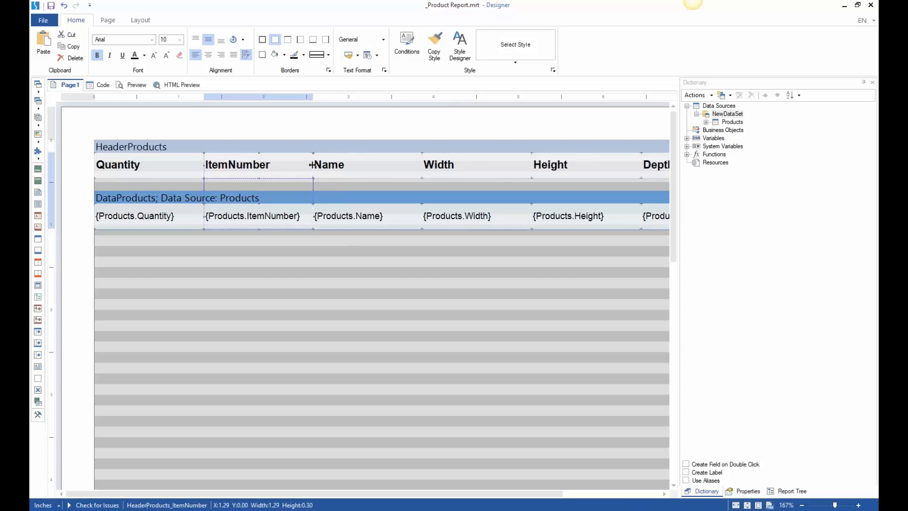
pyautogui.click(336, 276)
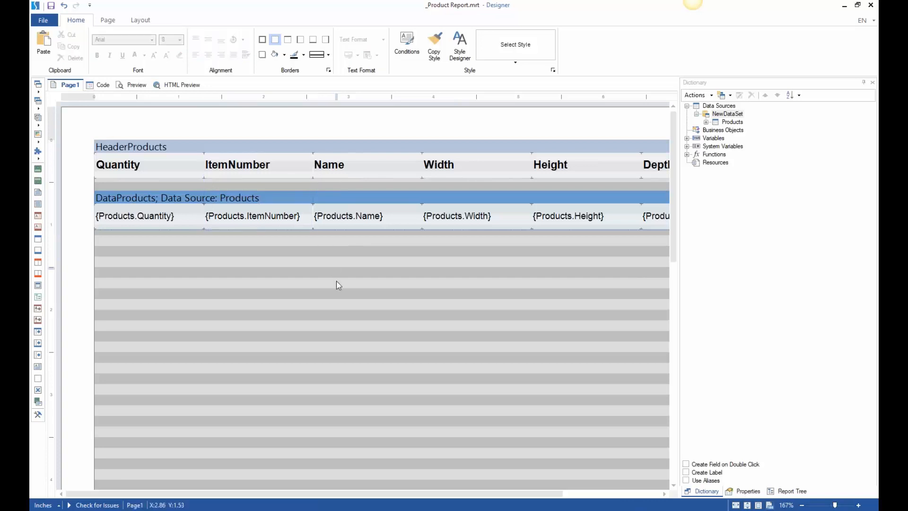
pyautogui.keyDown('ctrl'); pyautogui.scroll(-3, 422, 226); pyautogui.keyUp('ctrl')
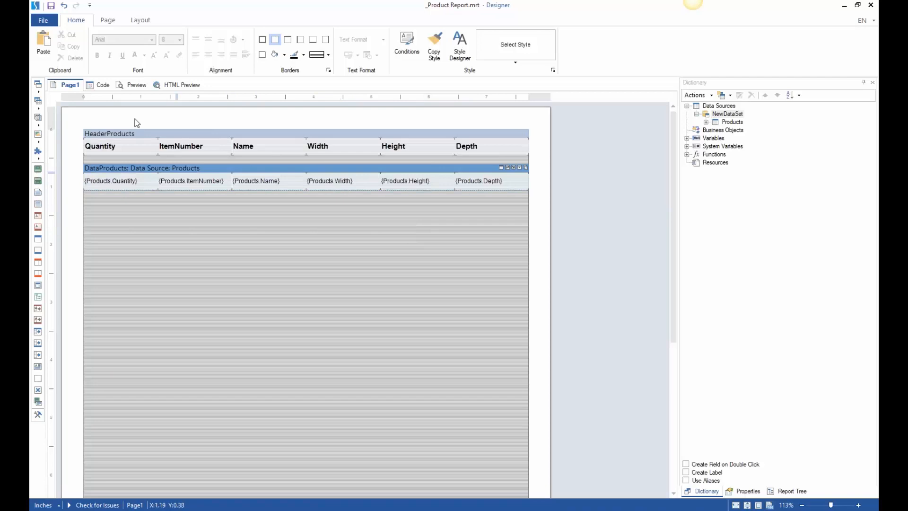
# Preview the report and try to export it to Excel over the existing _Product Report 170823-114253.xlsx on the Desktop.
pyautogui.click(129, 84)
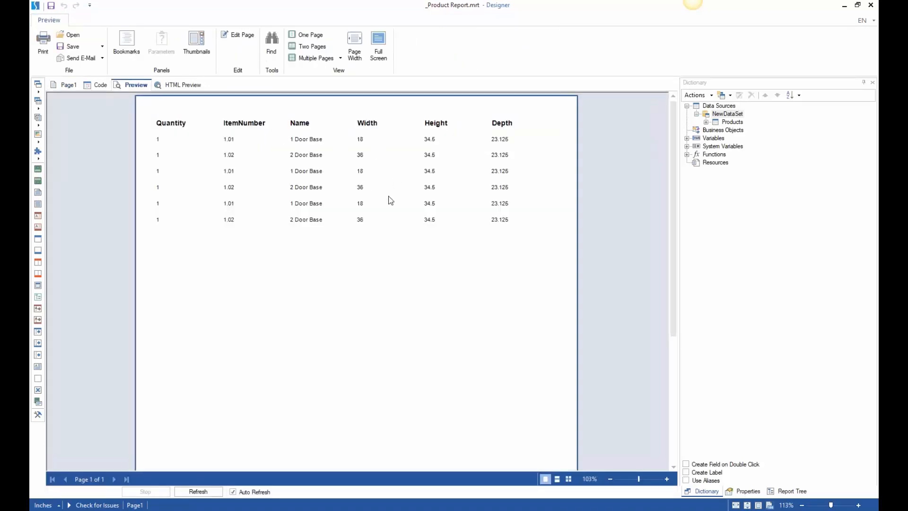
pyautogui.click(89, 47)
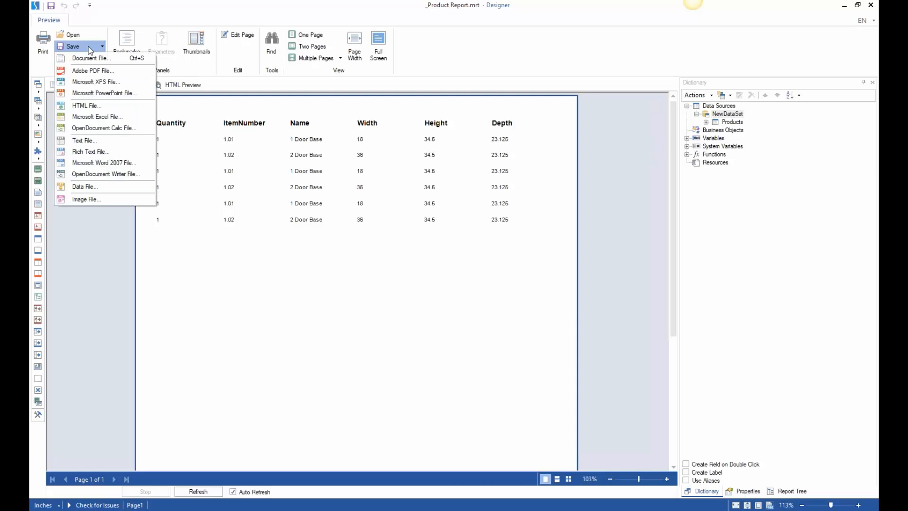
pyautogui.click(108, 118)
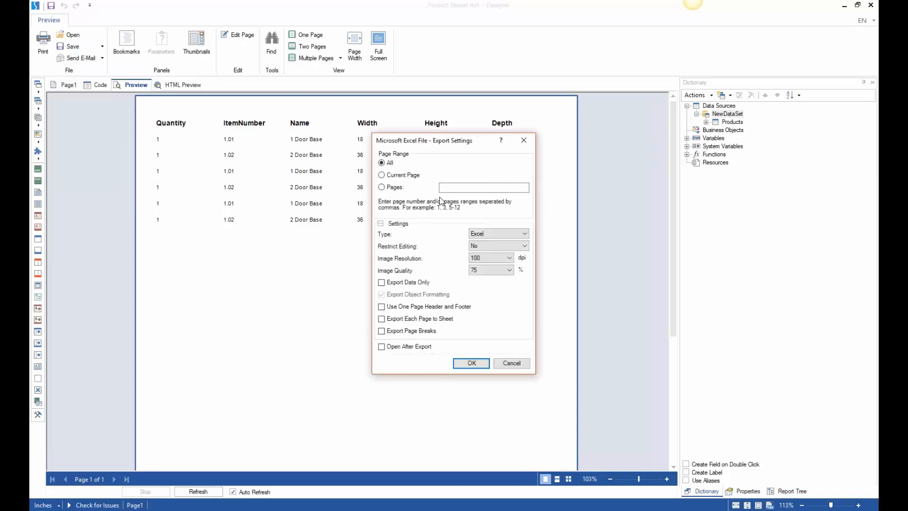
pyautogui.click(471, 363)
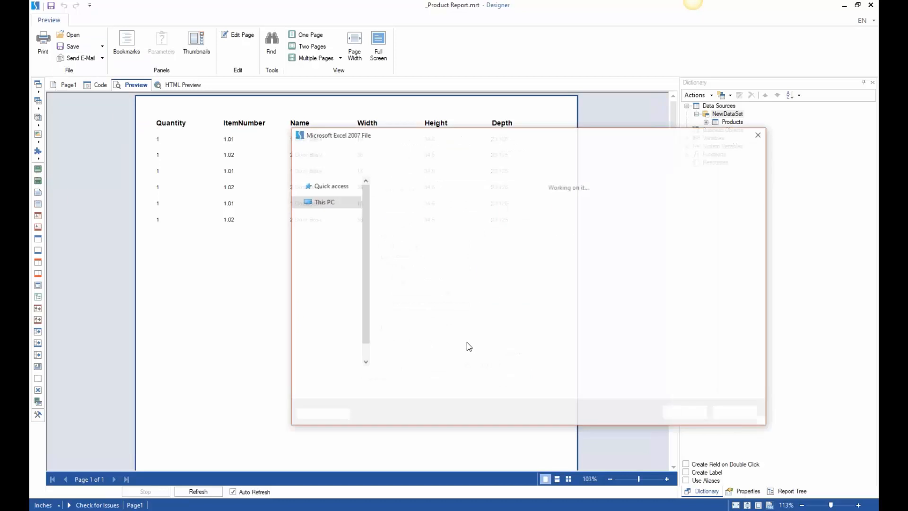
pyautogui.click(685, 412)
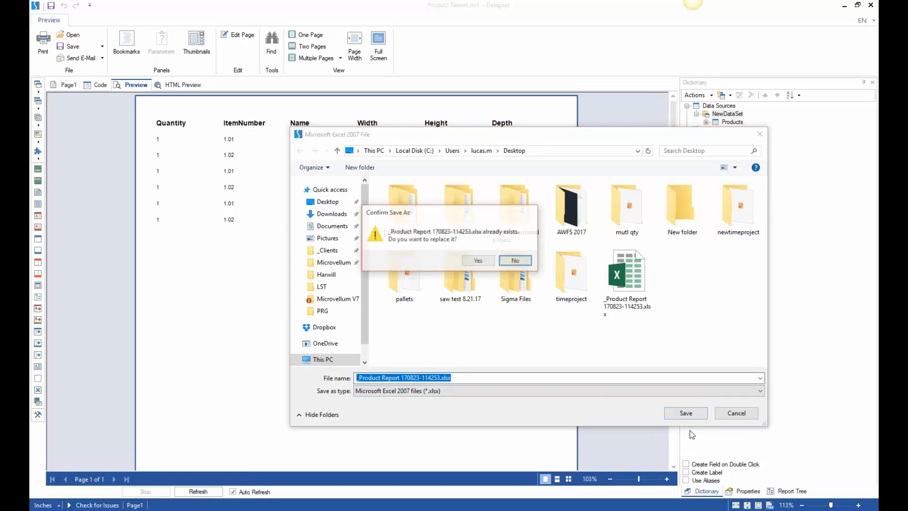
pyautogui.click(475, 260)
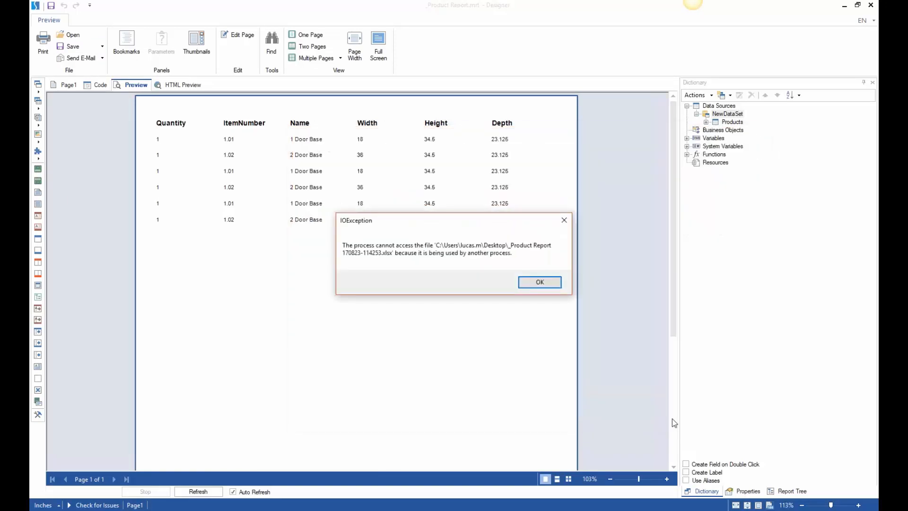
pyautogui.click(542, 282)
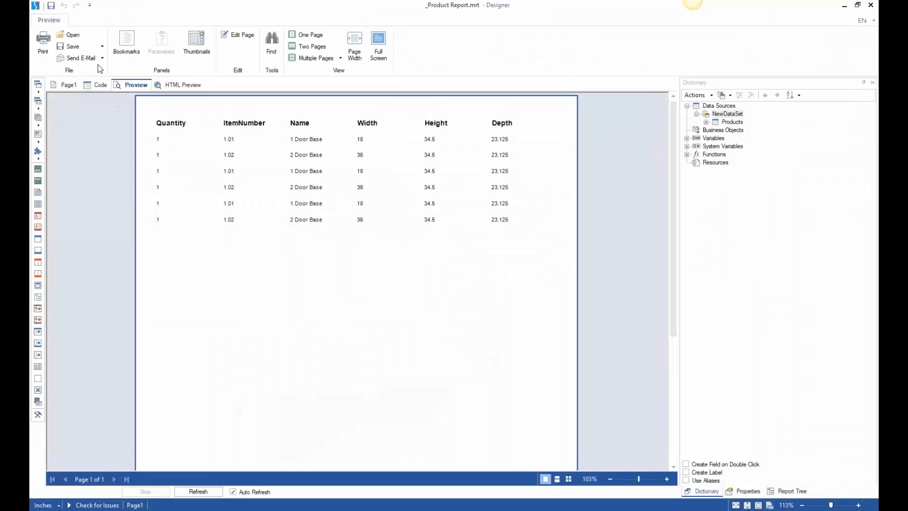
# Export the previewed report as an Excel file with the default settings, replacing _Product Report 170823-114253.xlsx on the Desktop.
pyautogui.click(102, 46)
pyautogui.click(110, 114)
pyautogui.click(462, 360)
pyautogui.click(685, 413)
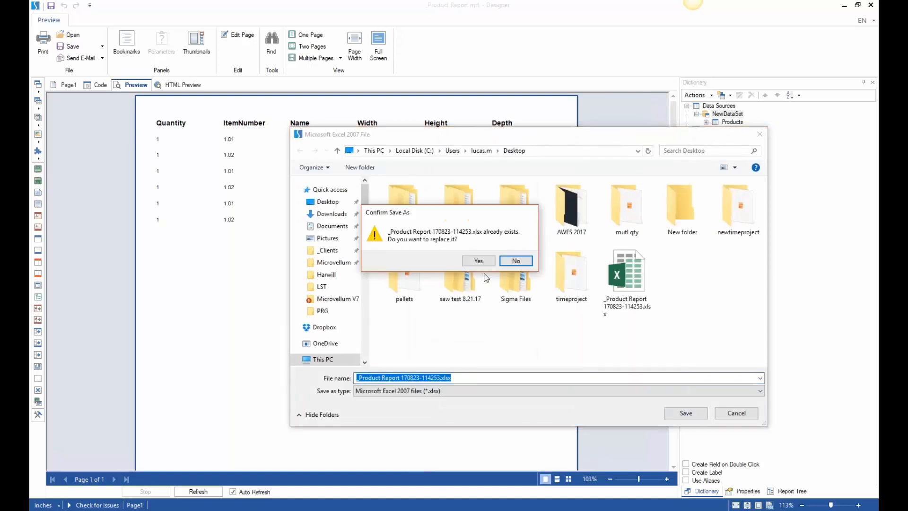
pyautogui.click(478, 260)
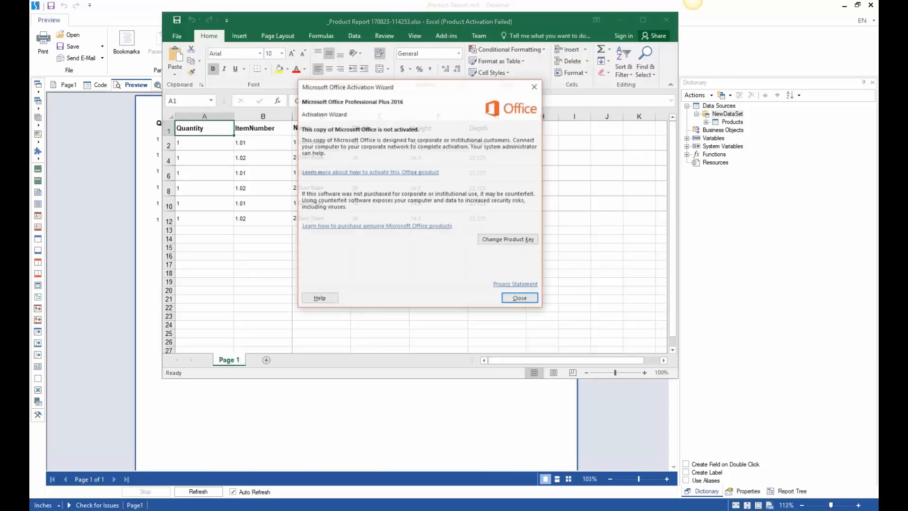
# Examine the exported workbook's row numbering and columns for leftover gaps, and close the workbook.
pyautogui.click(518, 298)
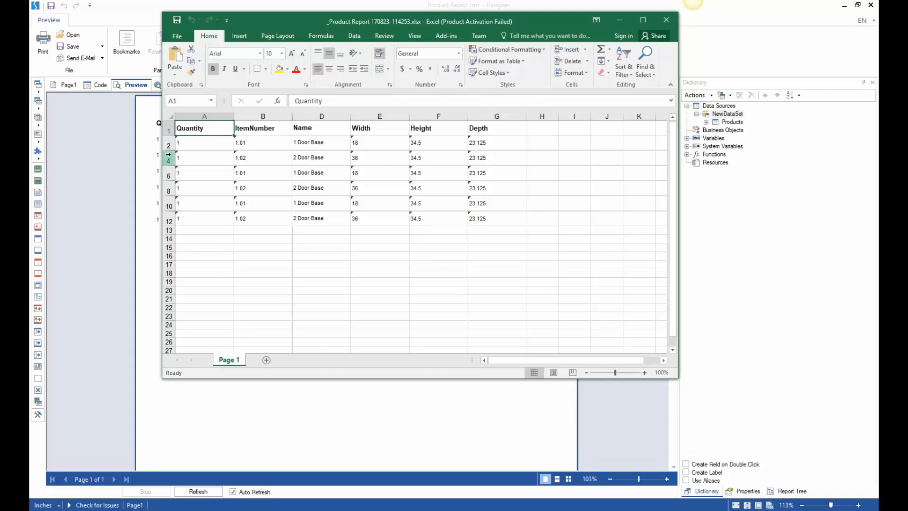
pyautogui.keyDown('ctrl'); pyautogui.scroll(9, 170, 158); pyautogui.keyUp('ctrl')
pyautogui.keyDown('ctrl'); pyautogui.scroll(1, 416, 232); pyautogui.keyUp('ctrl')
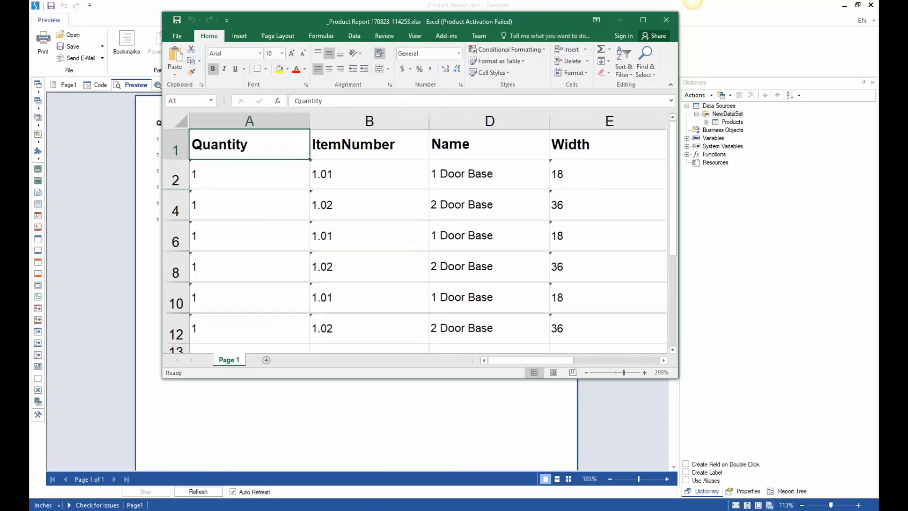
pyautogui.click(666, 20)
# Return to the Page1 layout and trim the DataProducts band's height so it ends flush with its data fields.
pyautogui.click(68, 86)
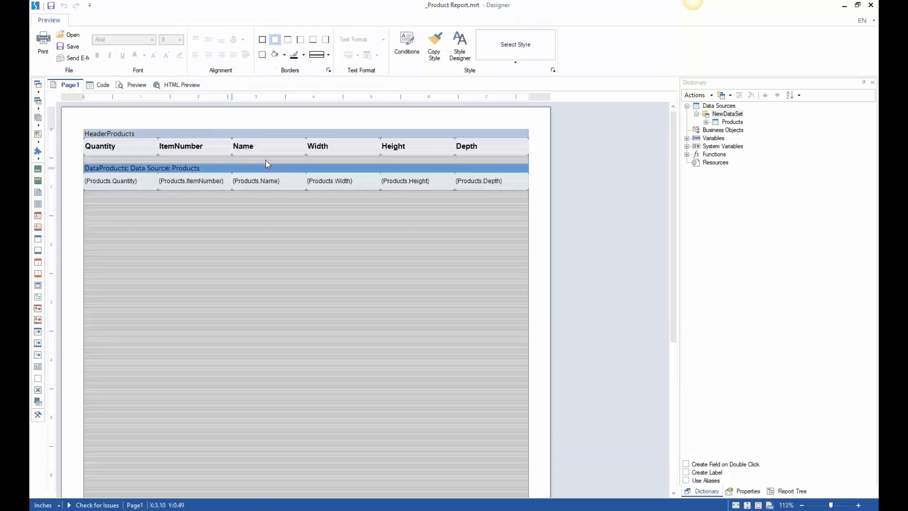
pyautogui.click(273, 170)
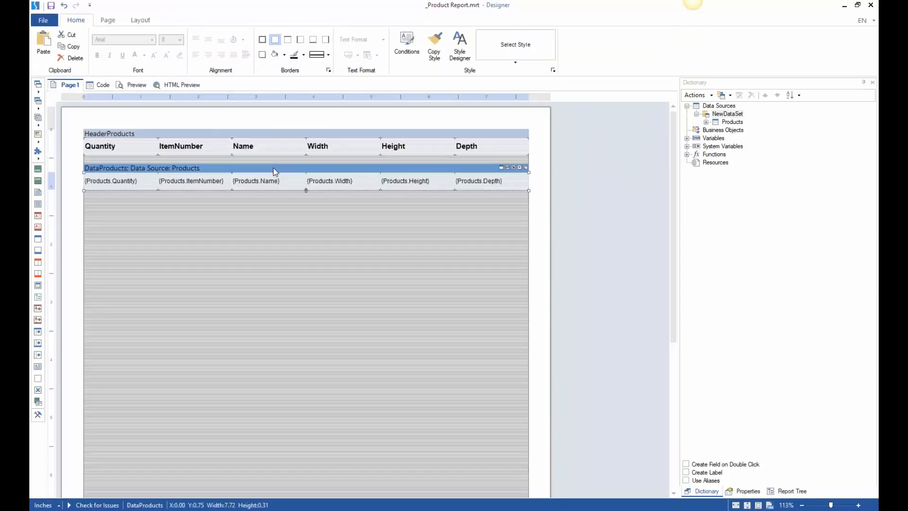
pyautogui.keyDown('ctrl'); pyautogui.scroll(3, 312, 201); pyautogui.keyUp('ctrl')
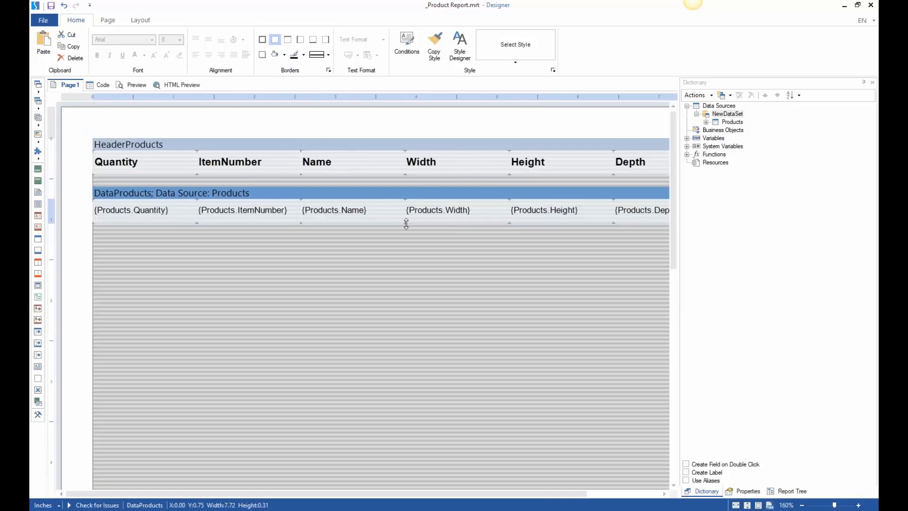
pyautogui.click(406, 229)
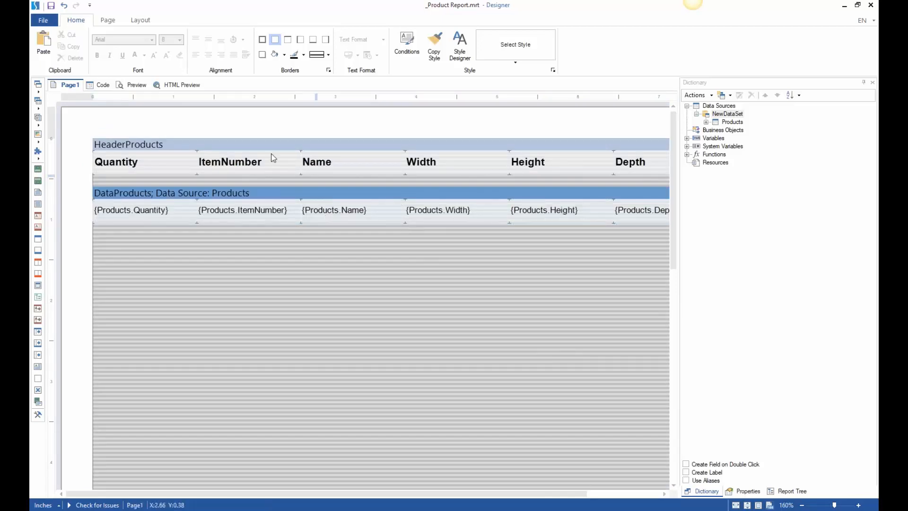
# Preview the report, export it to Excel over the existing Desktop workbook, and dismiss the Office activation notice in the opened file.
pyautogui.click(134, 84)
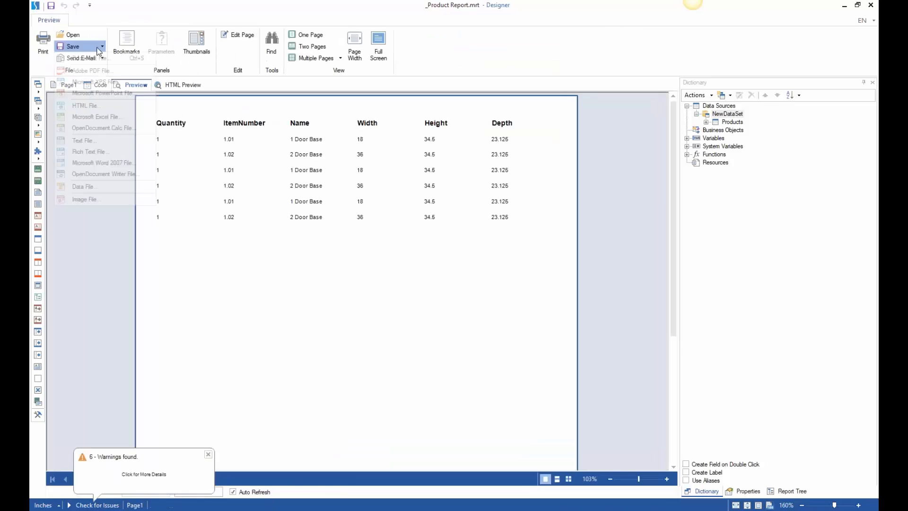
pyautogui.click(98, 47)
pyautogui.click(108, 117)
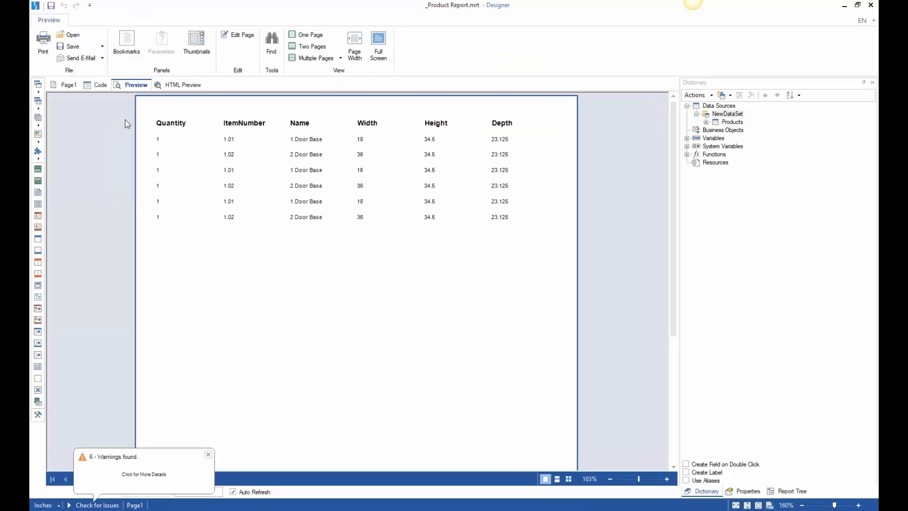
pyautogui.click(472, 363)
pyautogui.click(685, 412)
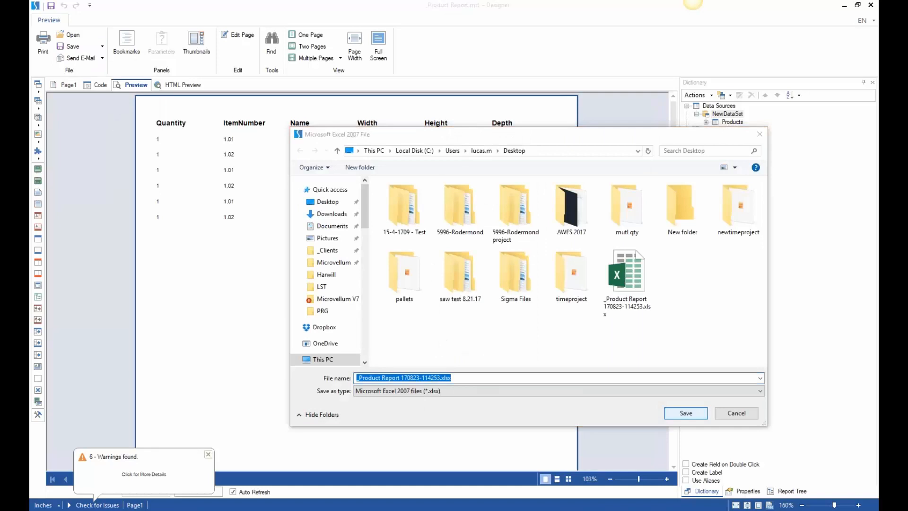
pyautogui.click(515, 260)
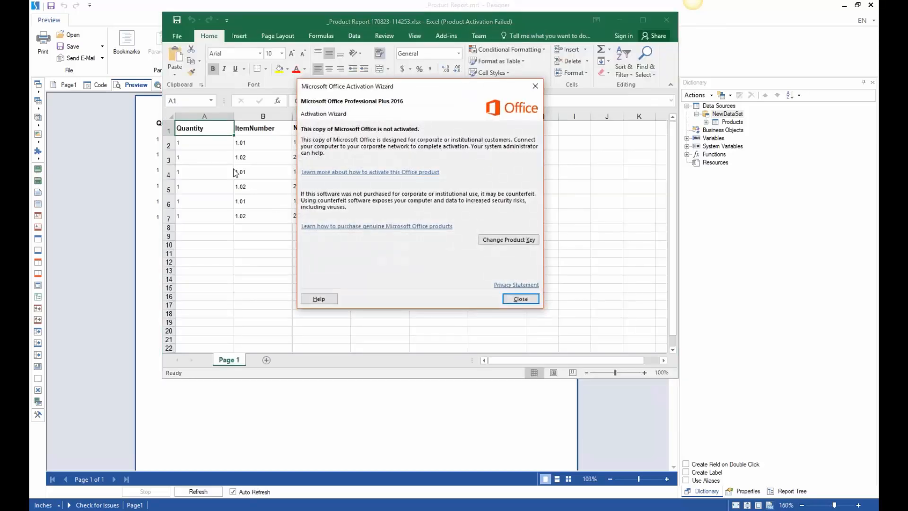
pyautogui.click(516, 294)
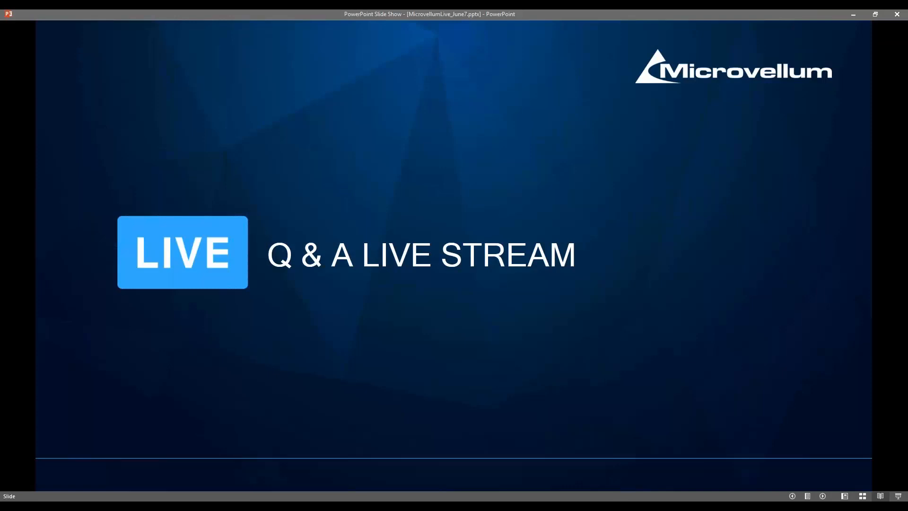
pyautogui.click(778, 354)
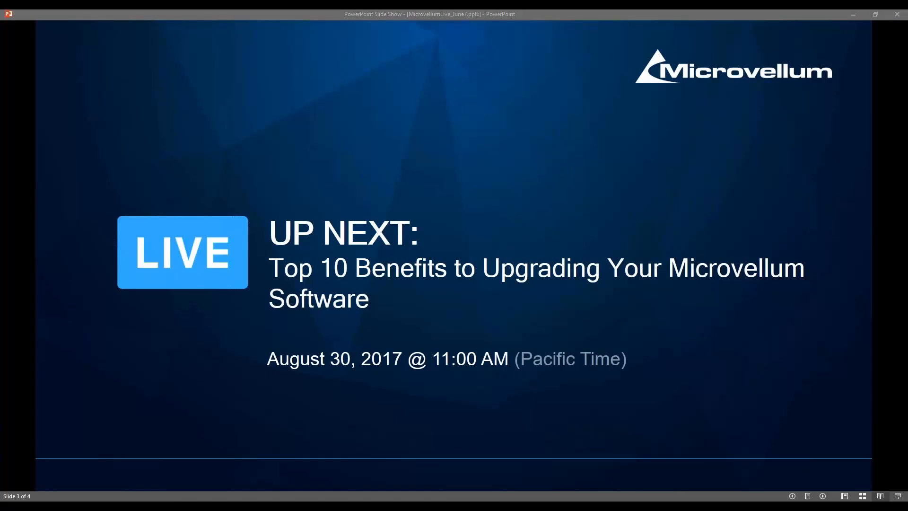